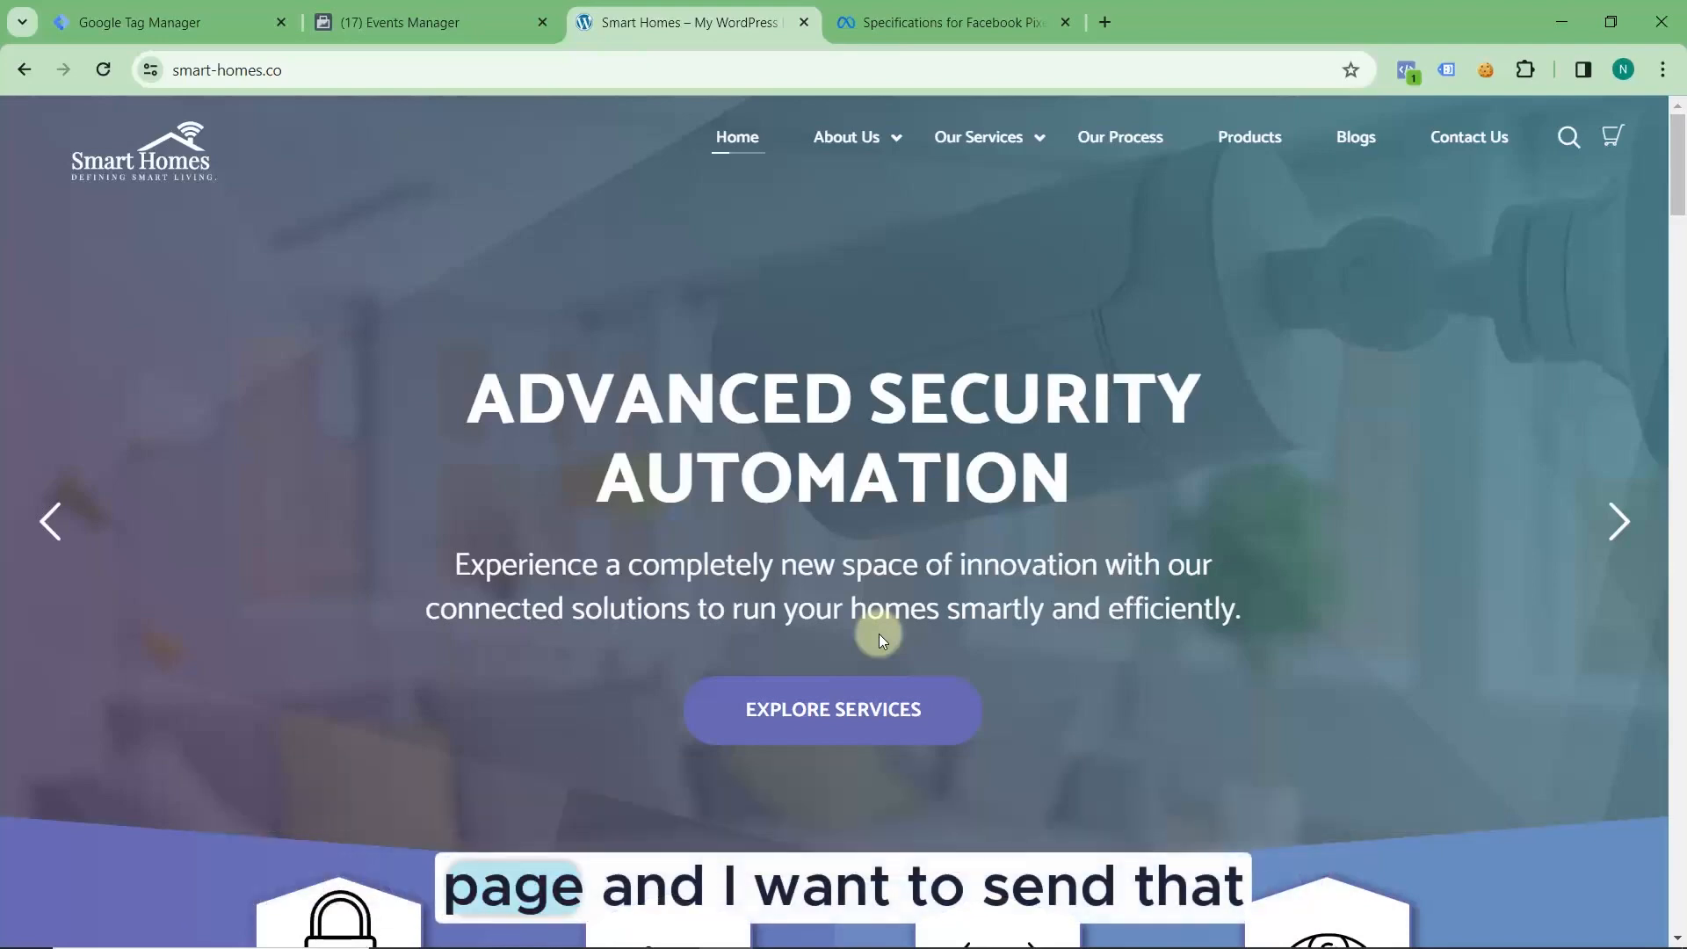
- Look through the Smart Homes home page from the hero banner to the footer and back up
scroll(881, 638, down, 8)
scroll(882, 640, down, 12)
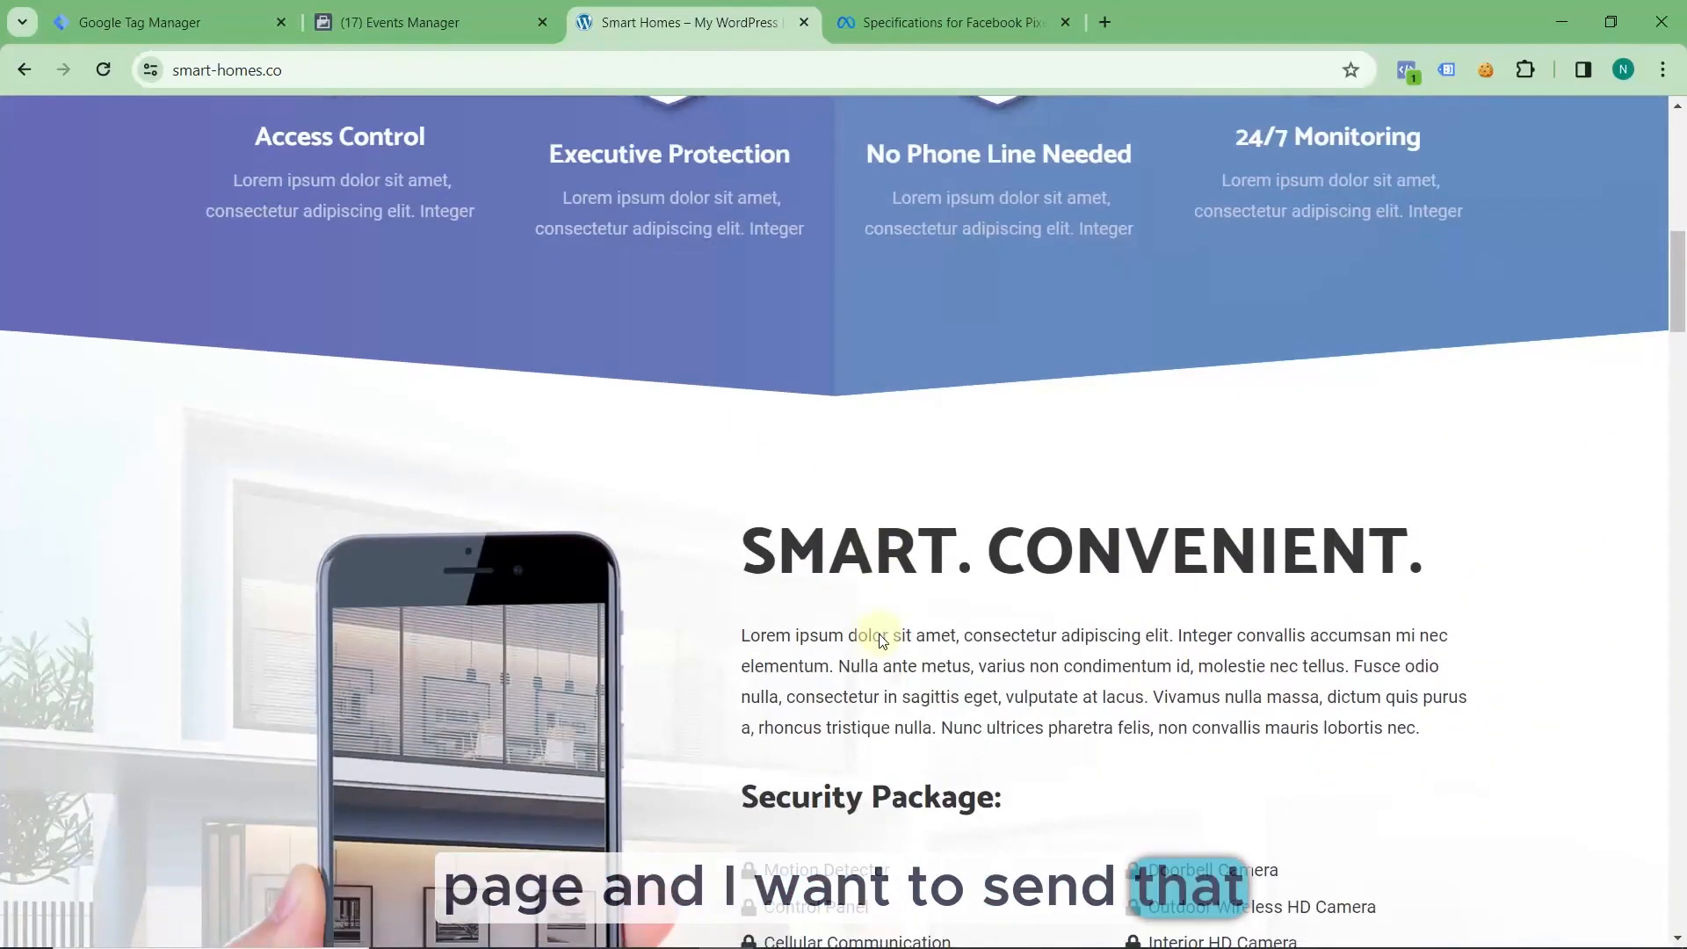
scroll(879, 635, down, 8)
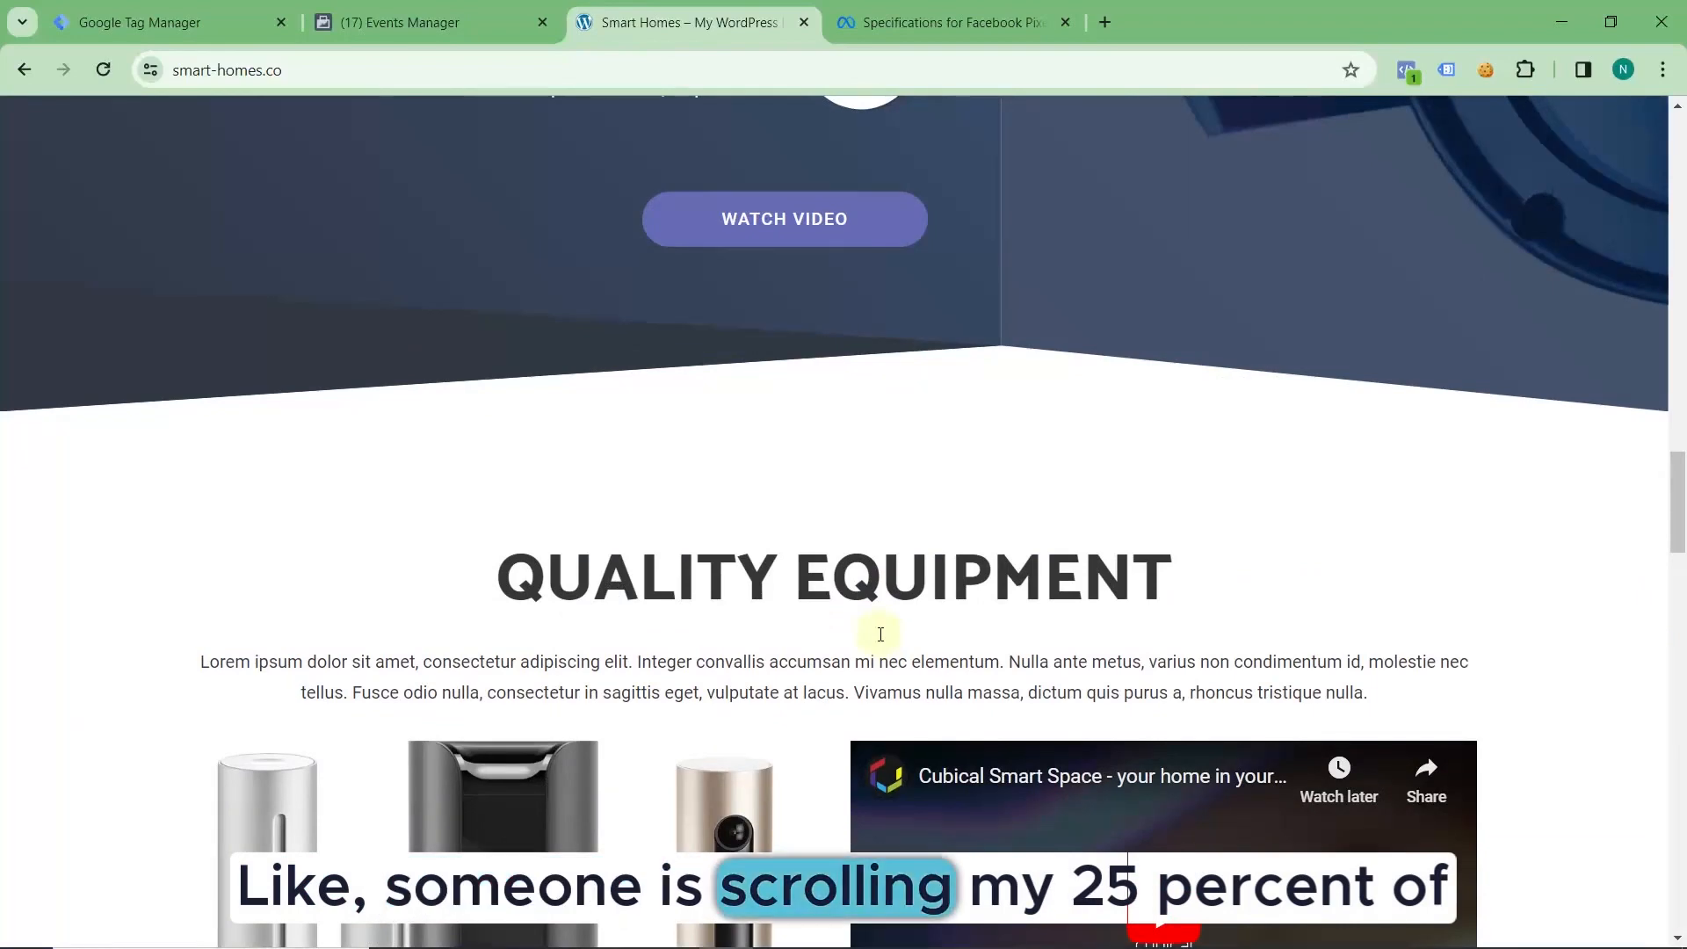
scroll(881, 635, up, 13)
scroll(881, 640, down, 6)
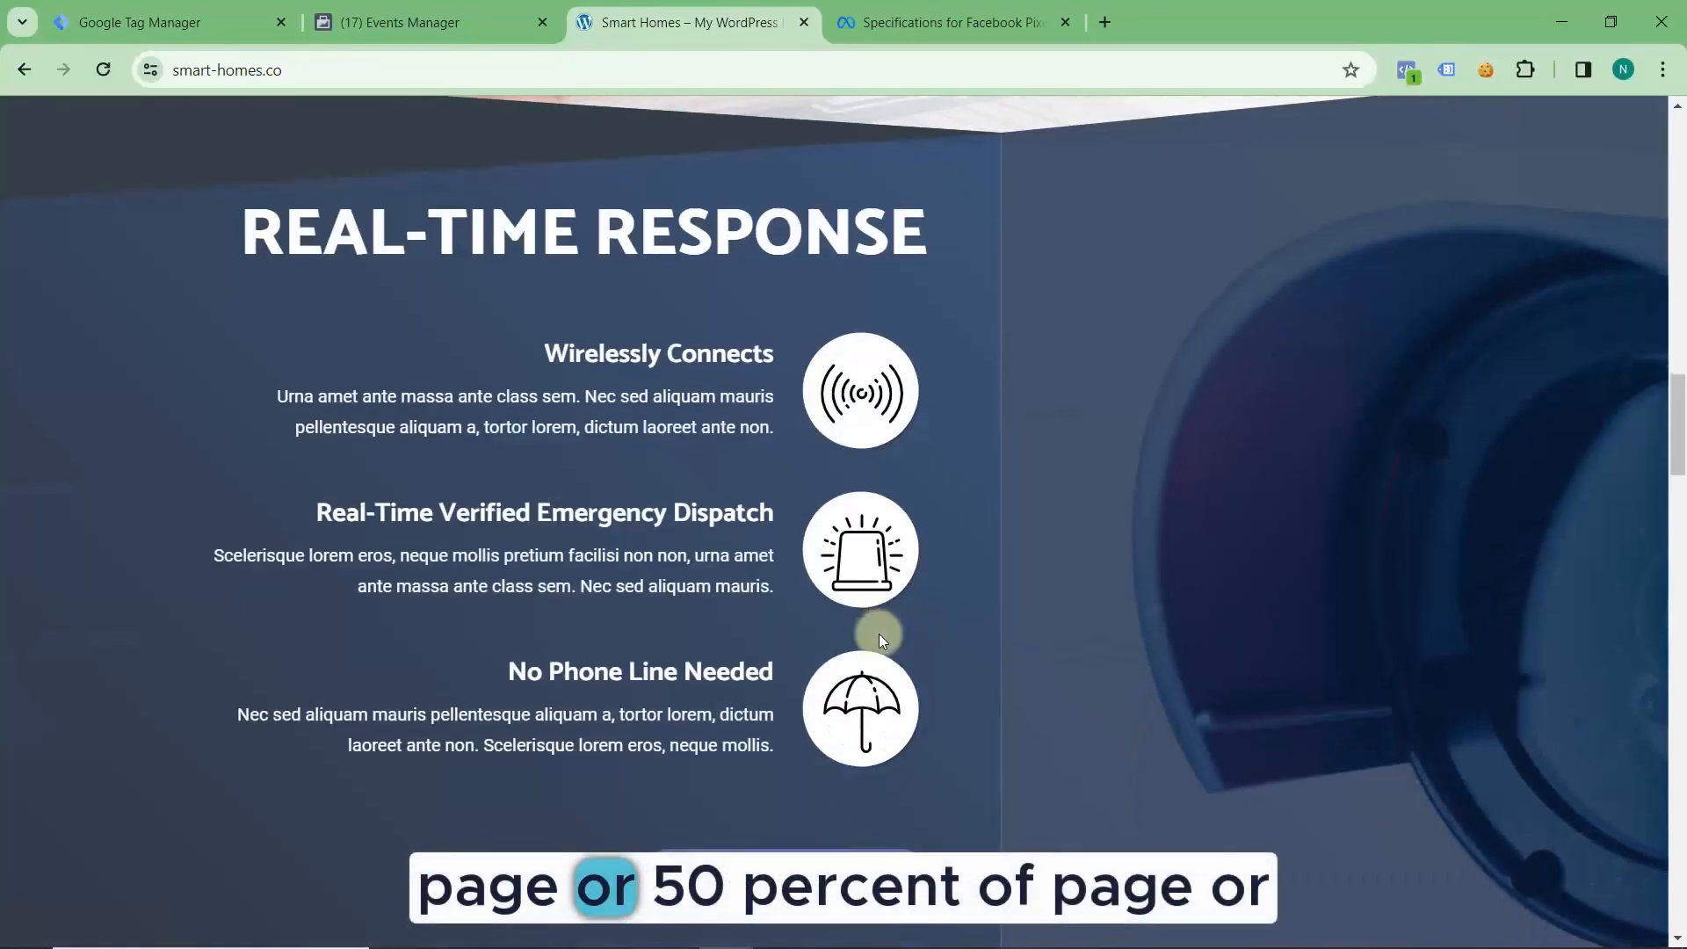
scroll(882, 640, down, 6)
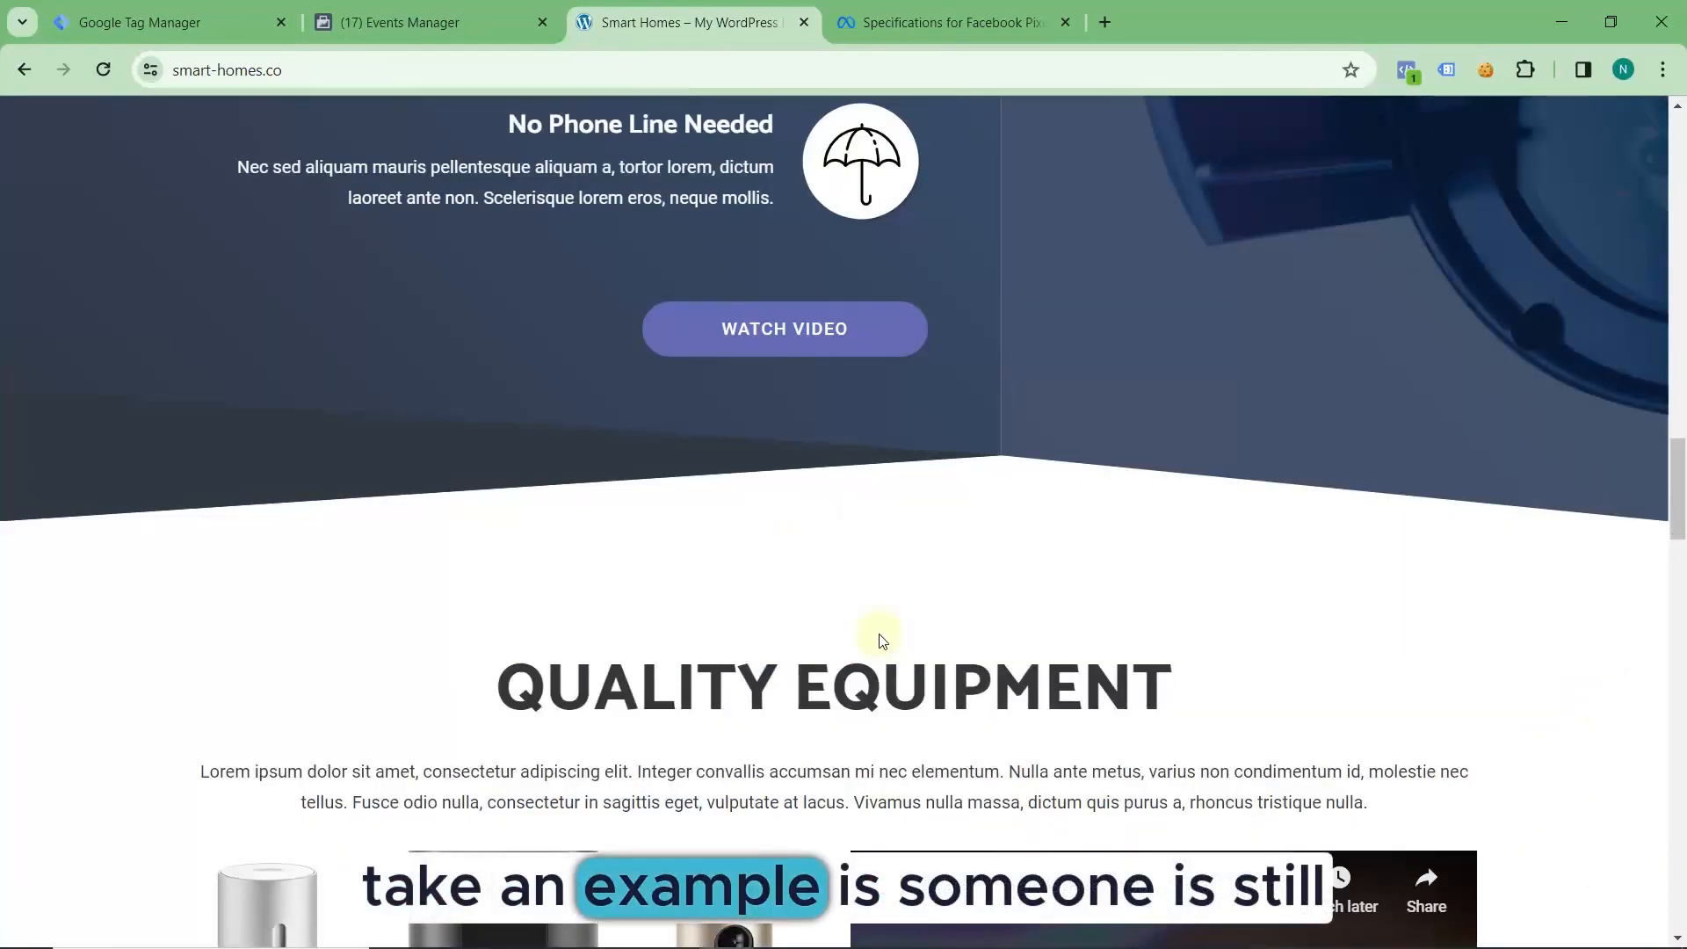
scroll(880, 637, down, 12)
scroll(881, 636, down, 5)
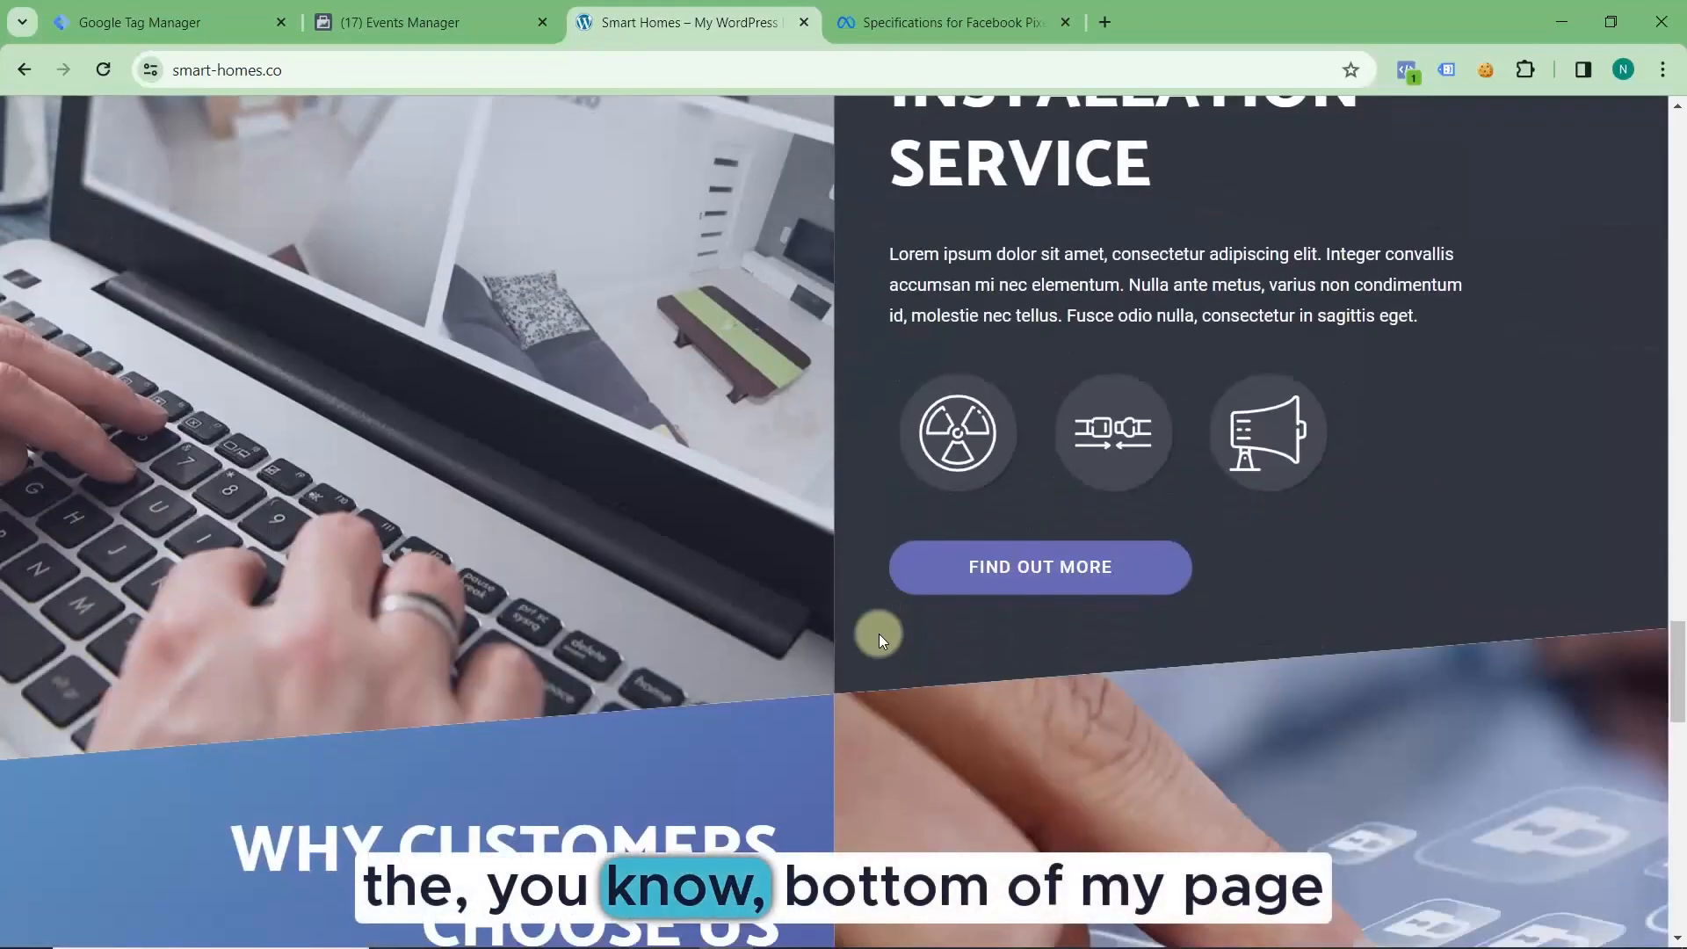
scroll(879, 634, down, 14)
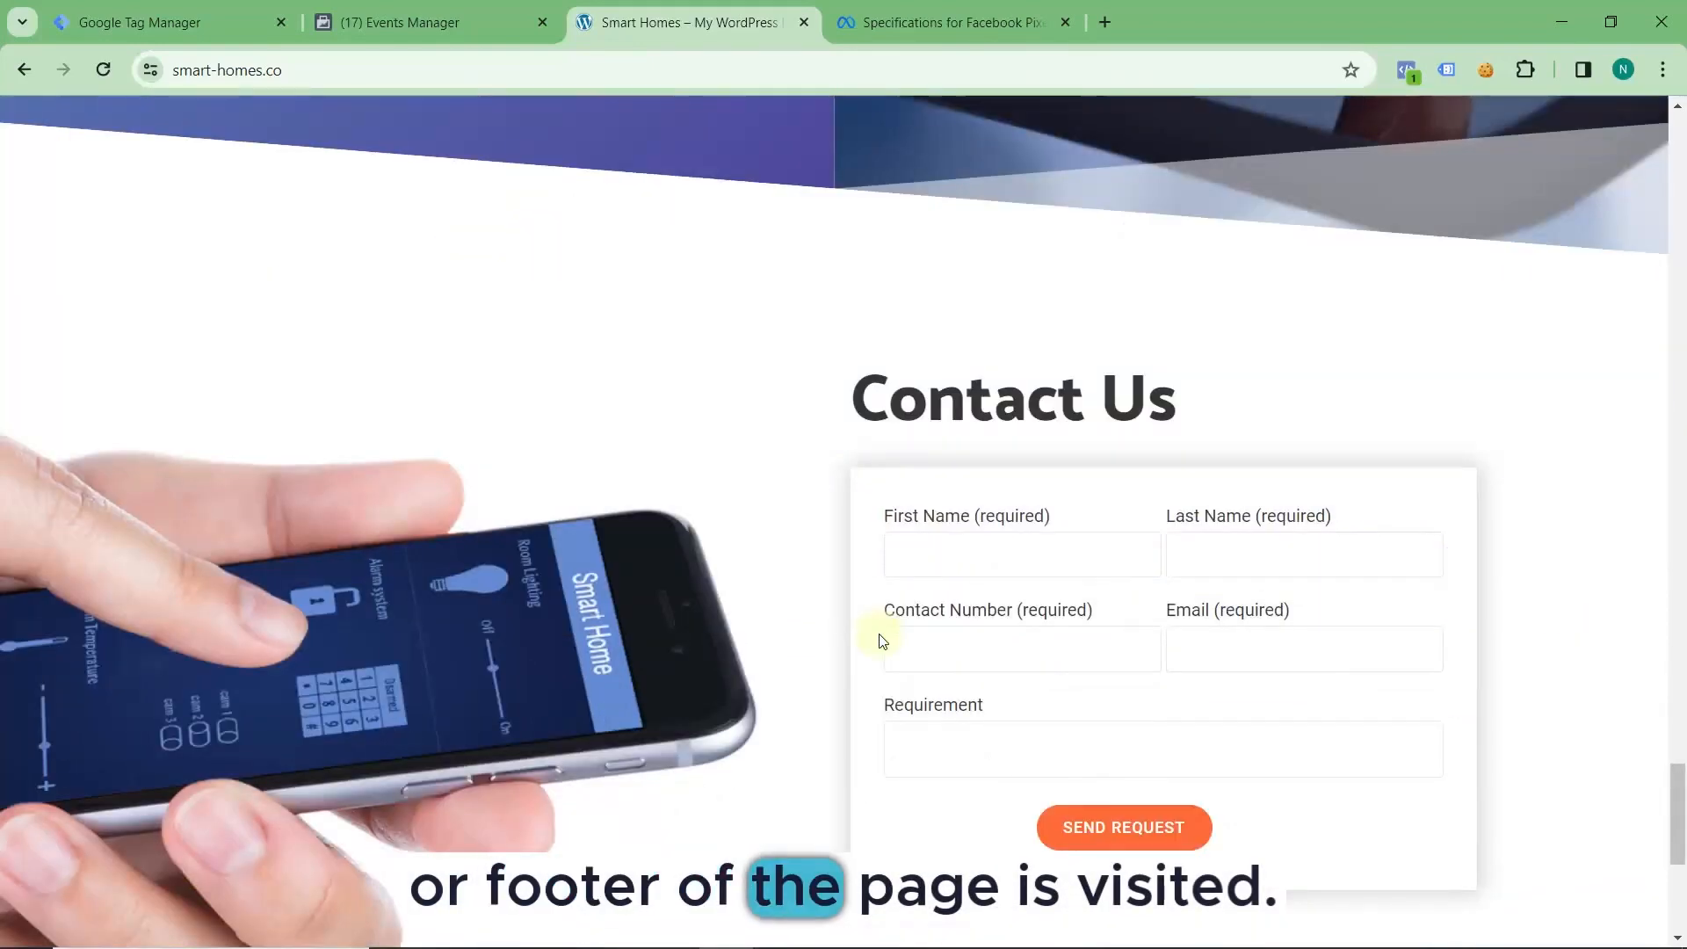
scroll(882, 640, down, 6)
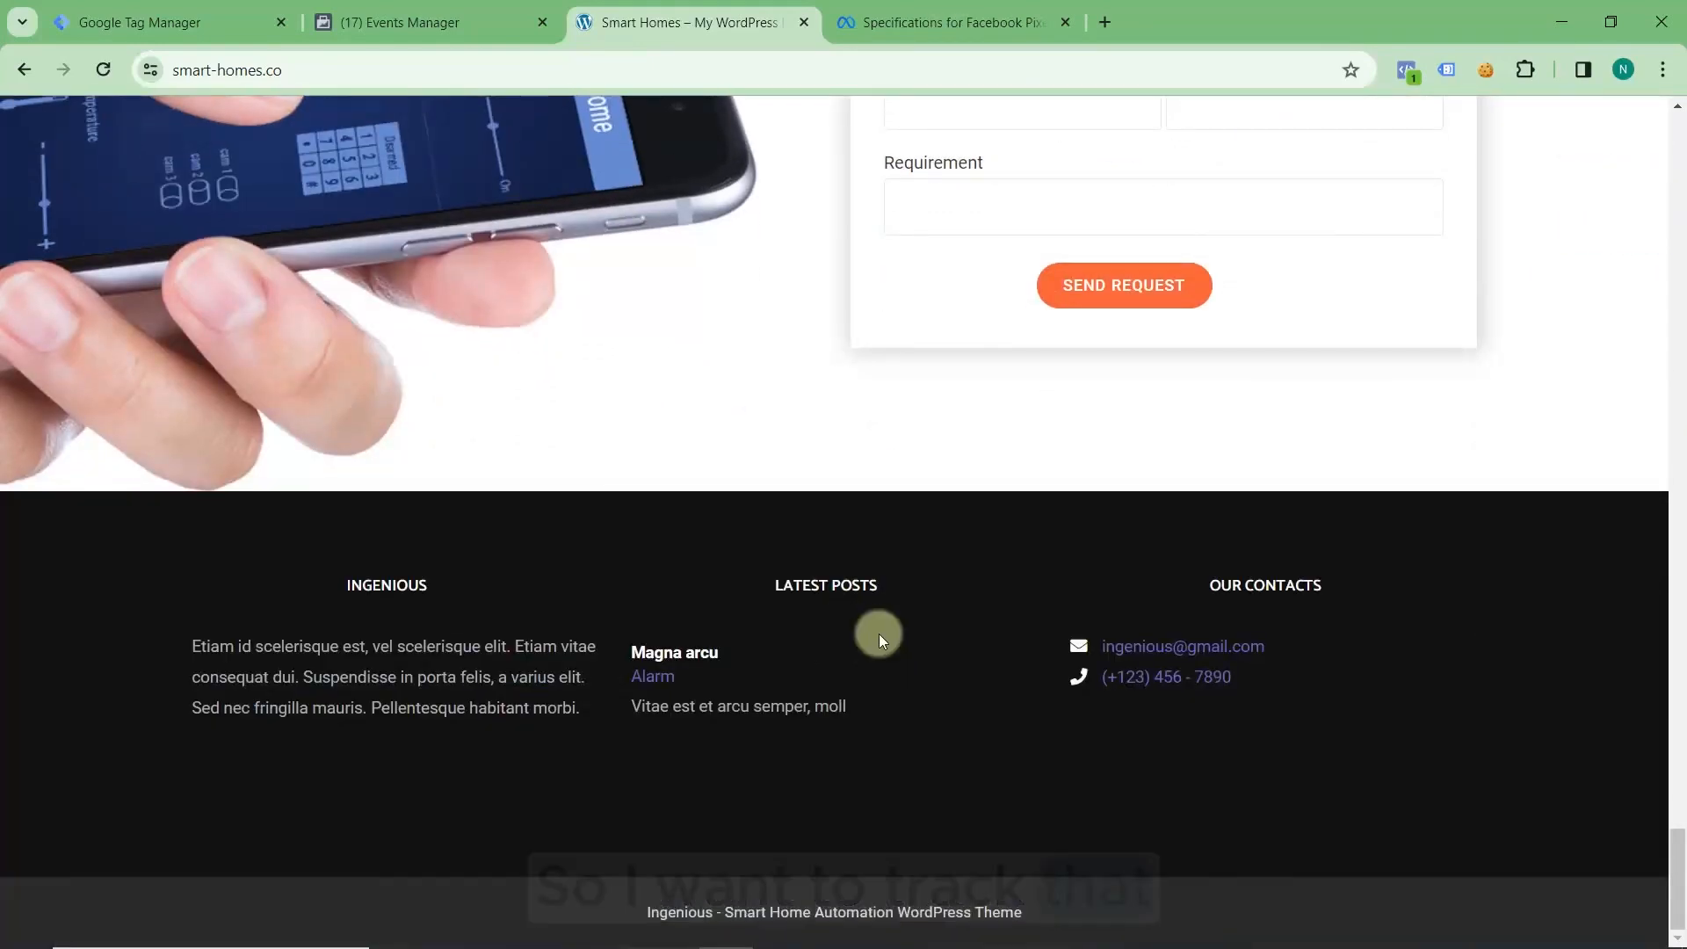
scroll(879, 635, up, 12)
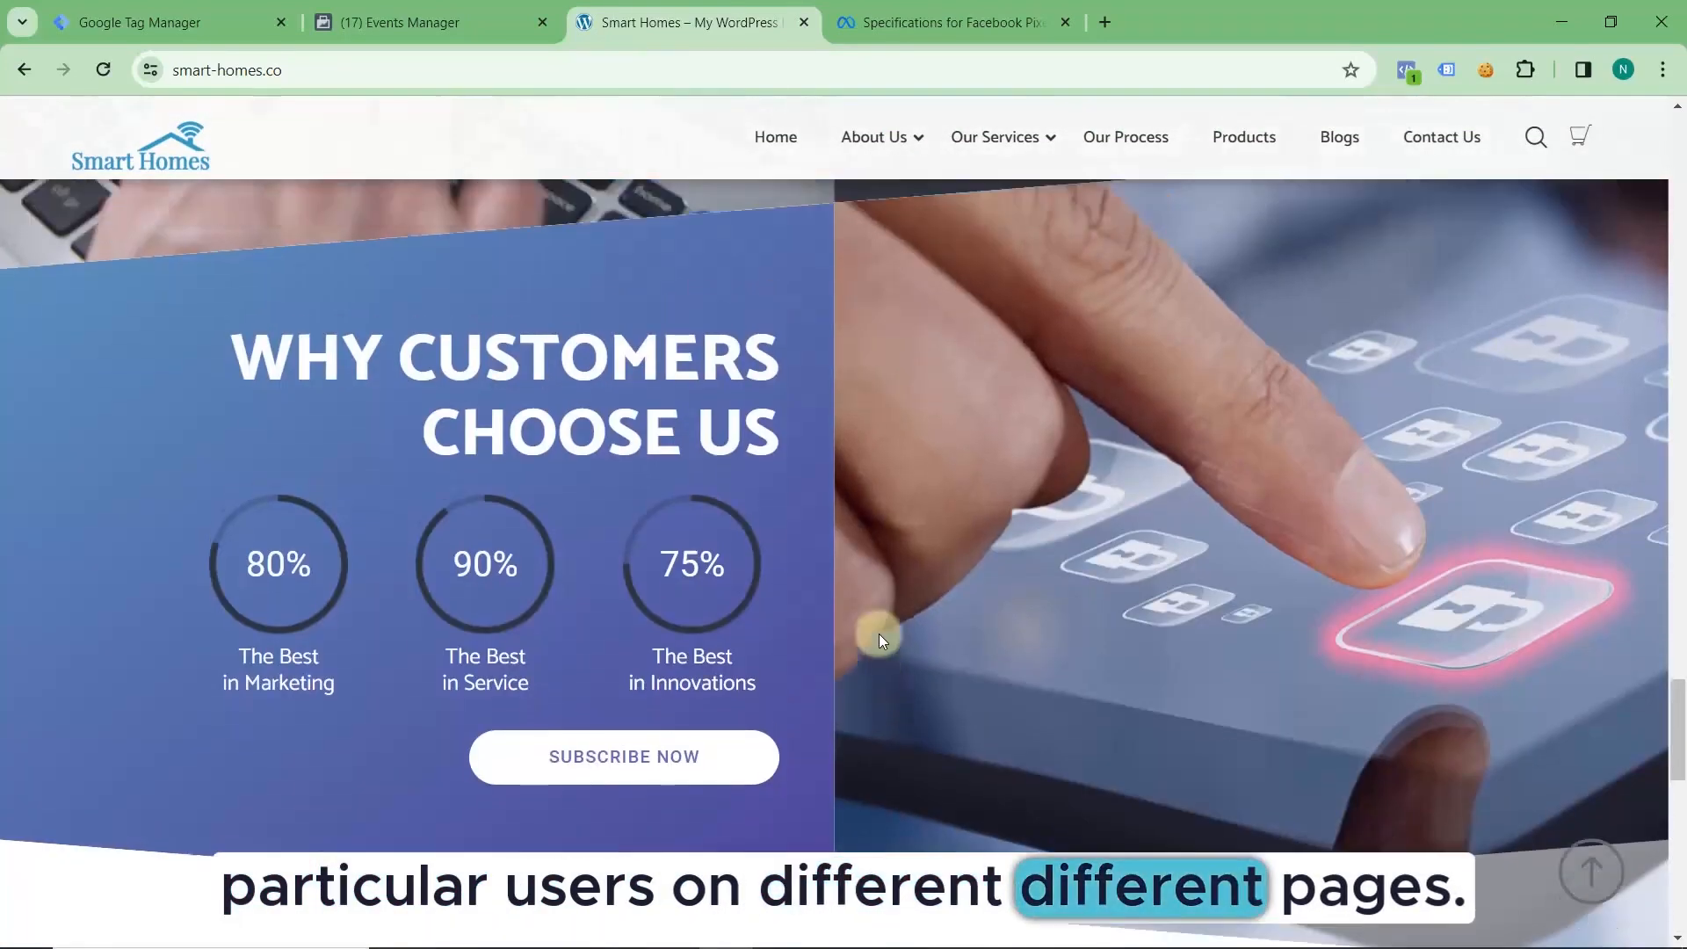
scroll(879, 634, up, 5)
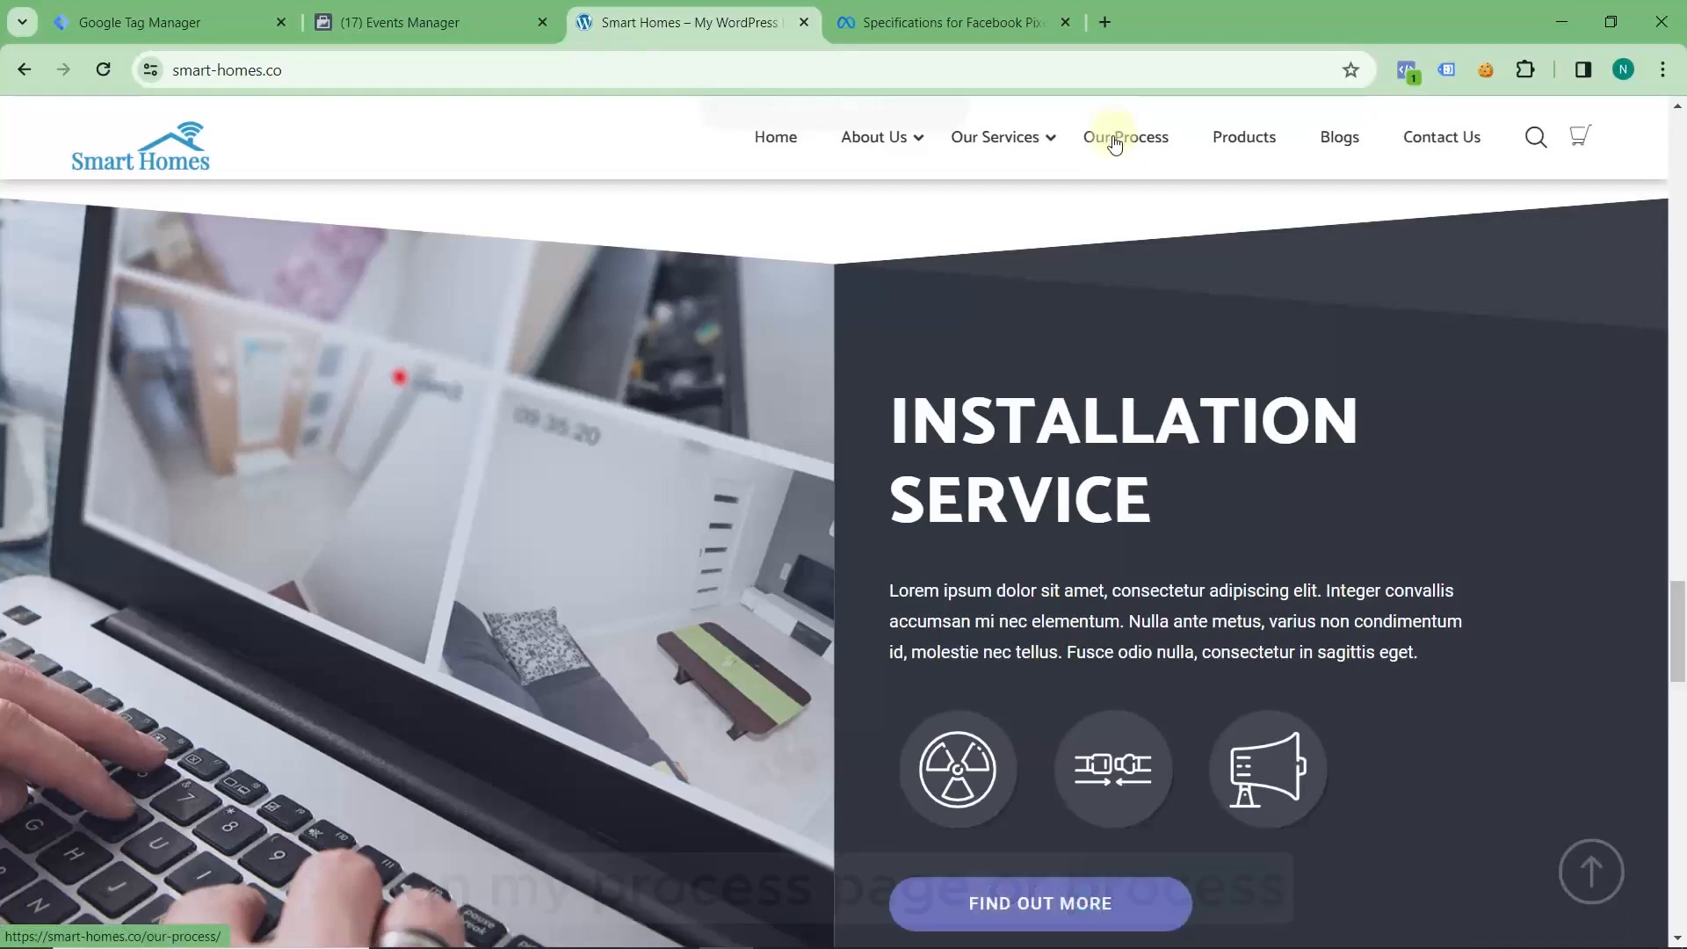
scroll(1058, 493, down, 4)
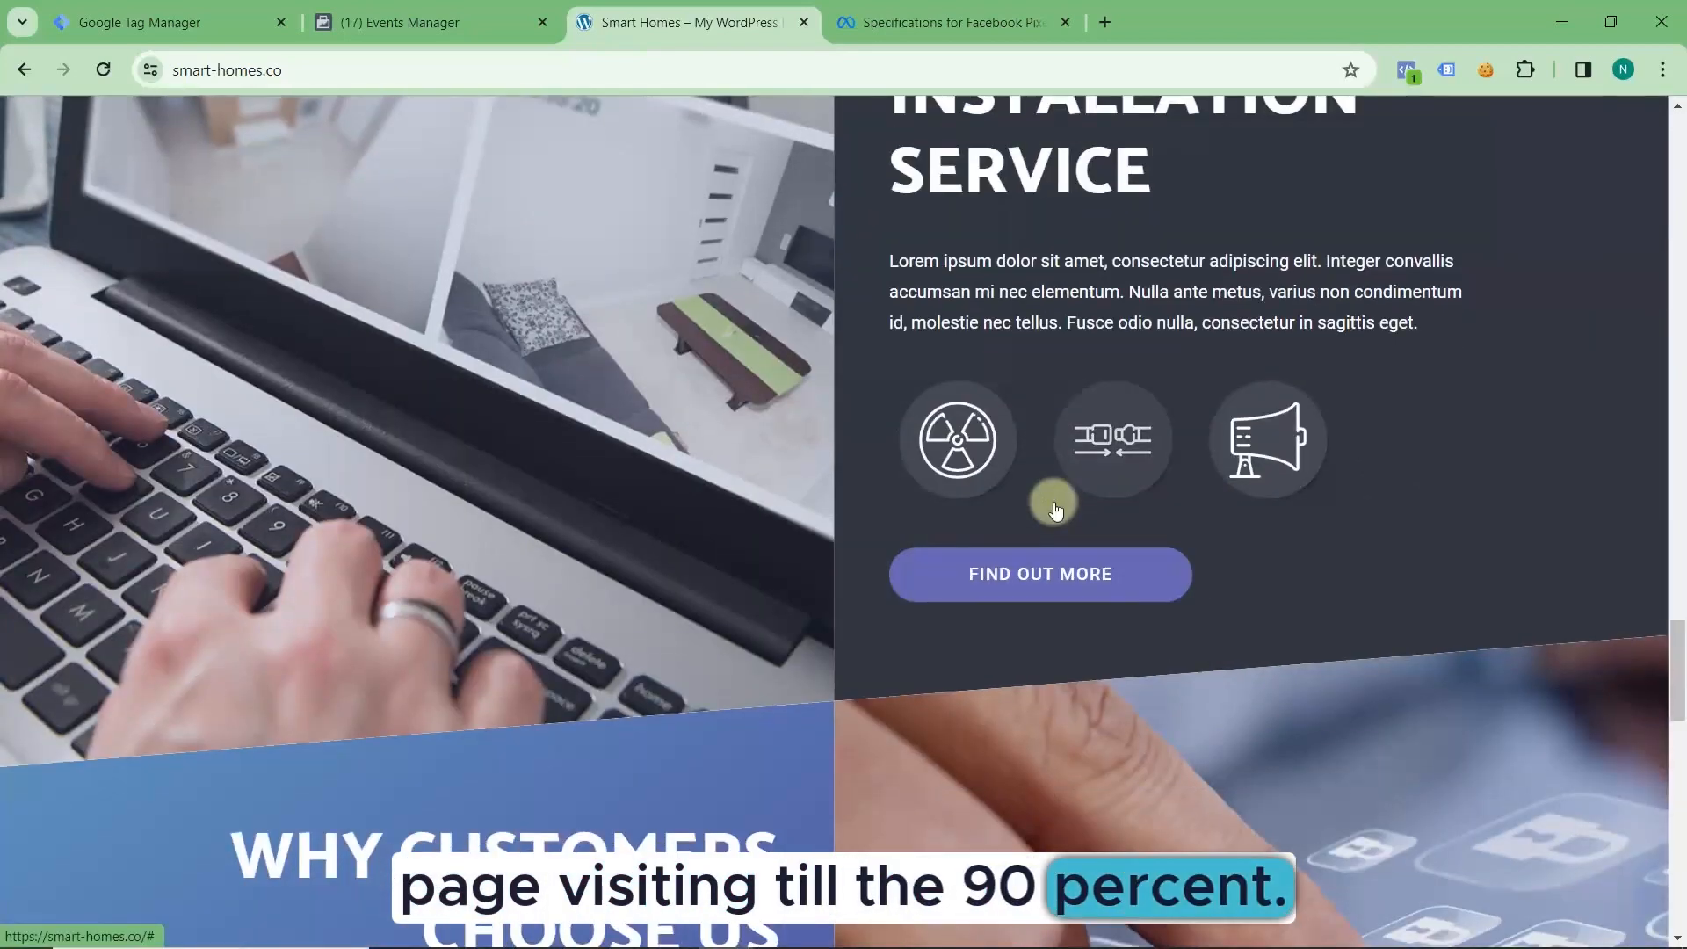
scroll(1056, 510, up, 3)
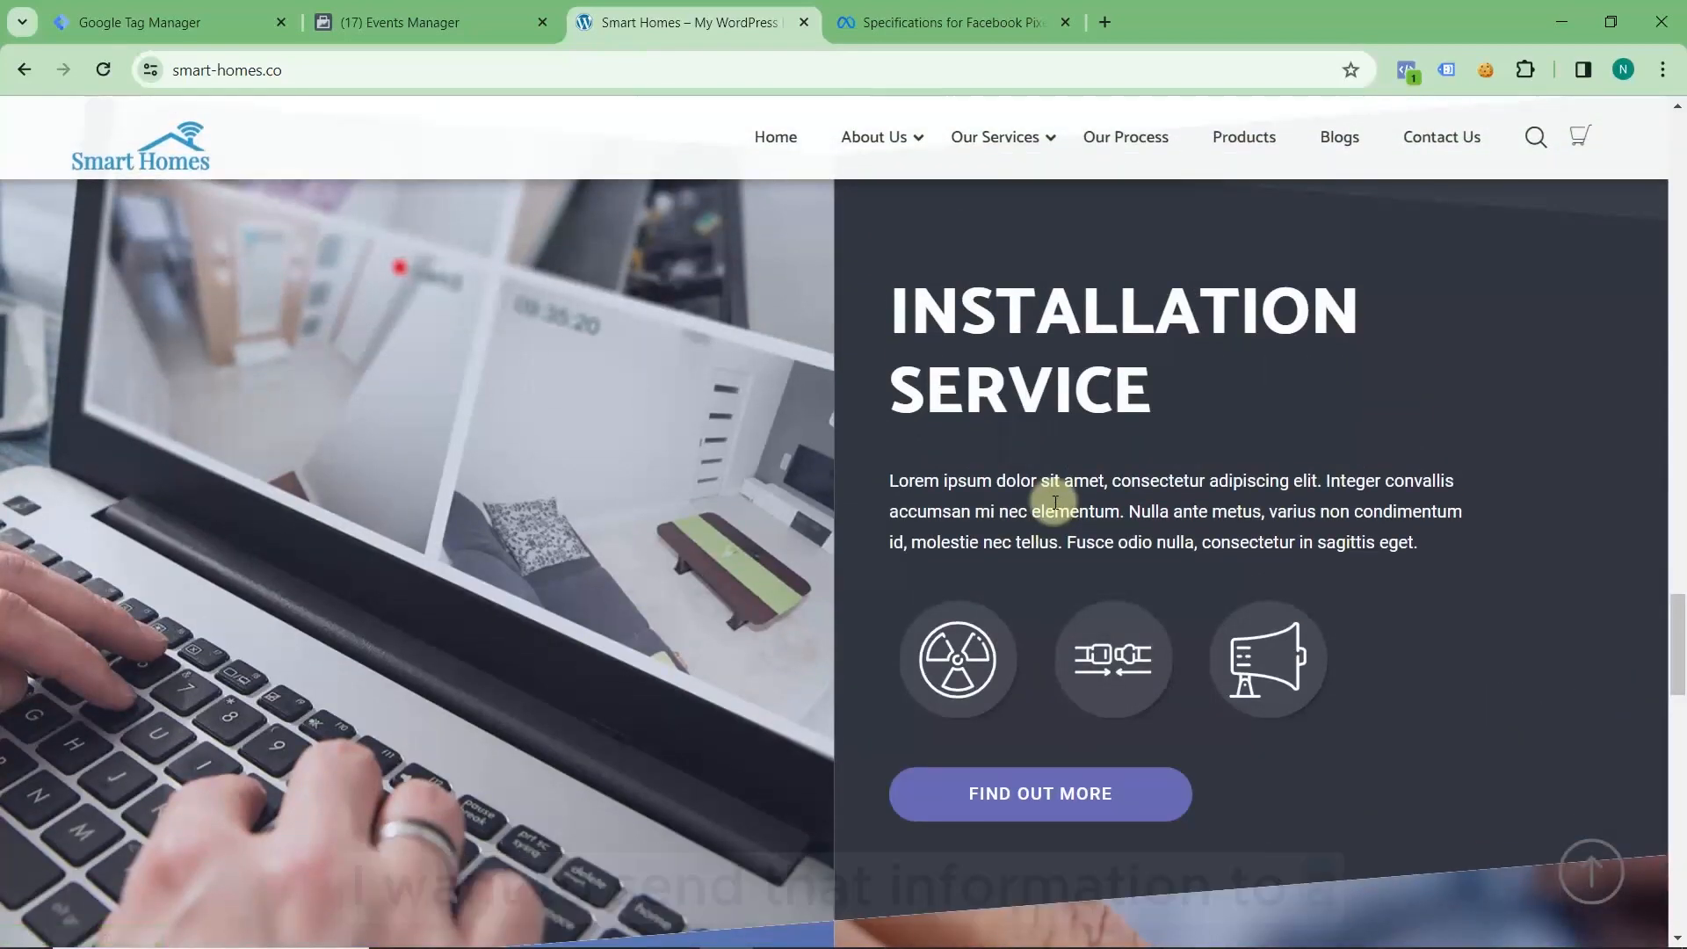
scroll(1055, 503, up, 12)
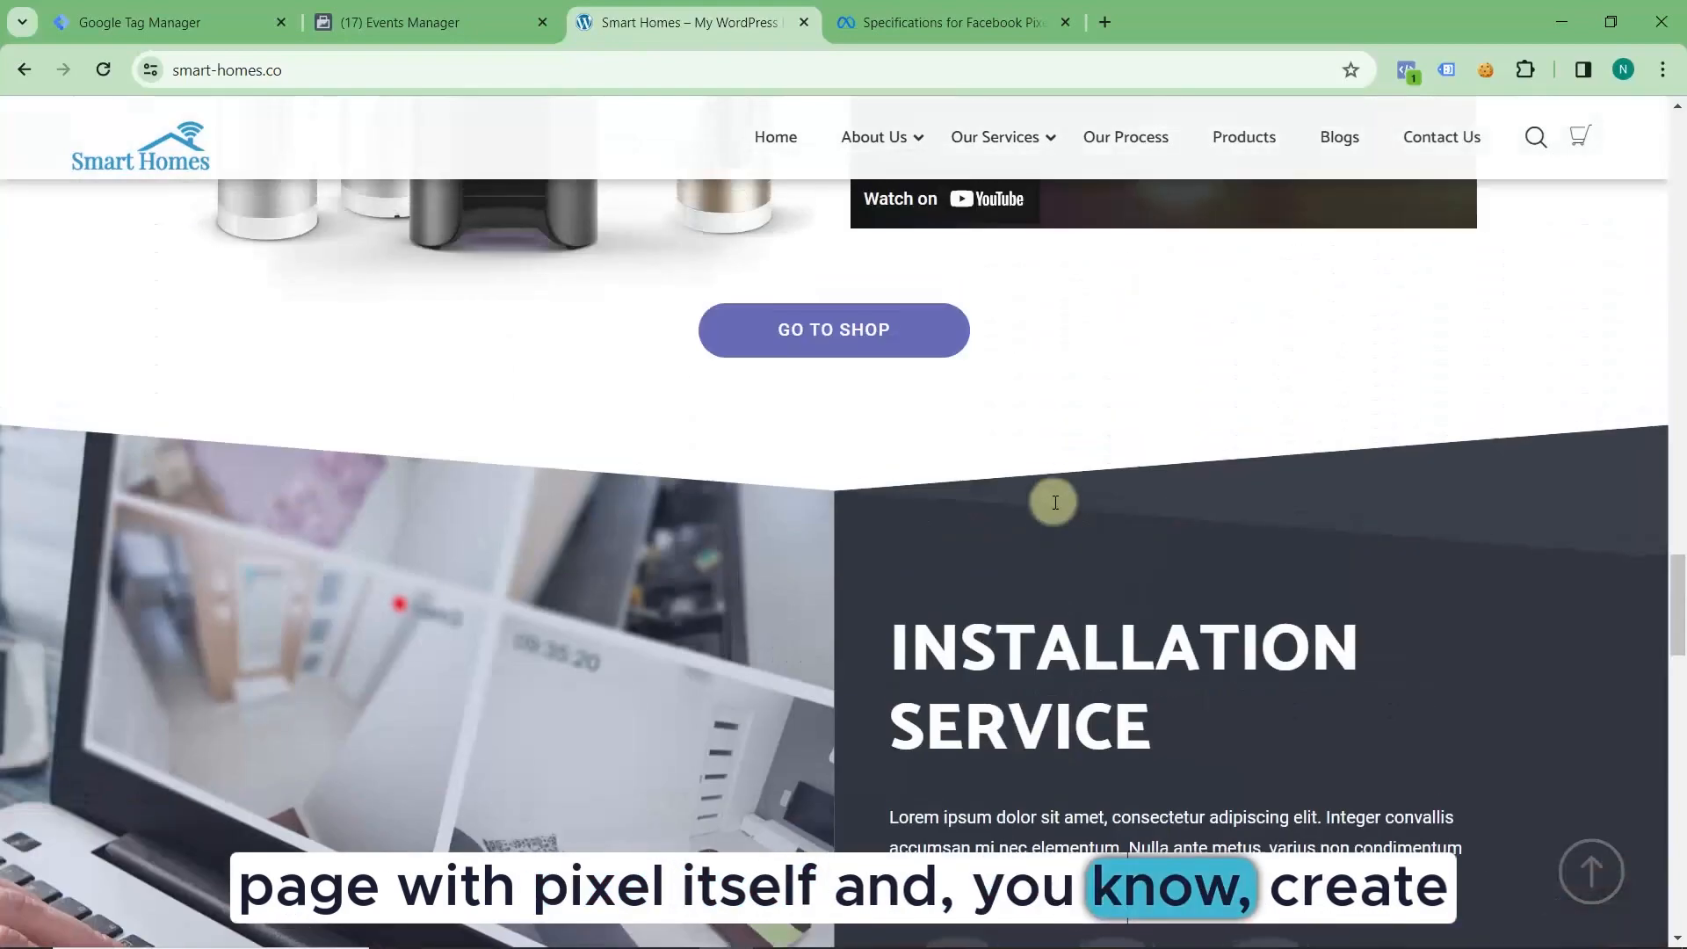
scroll(1056, 508, up, 18)
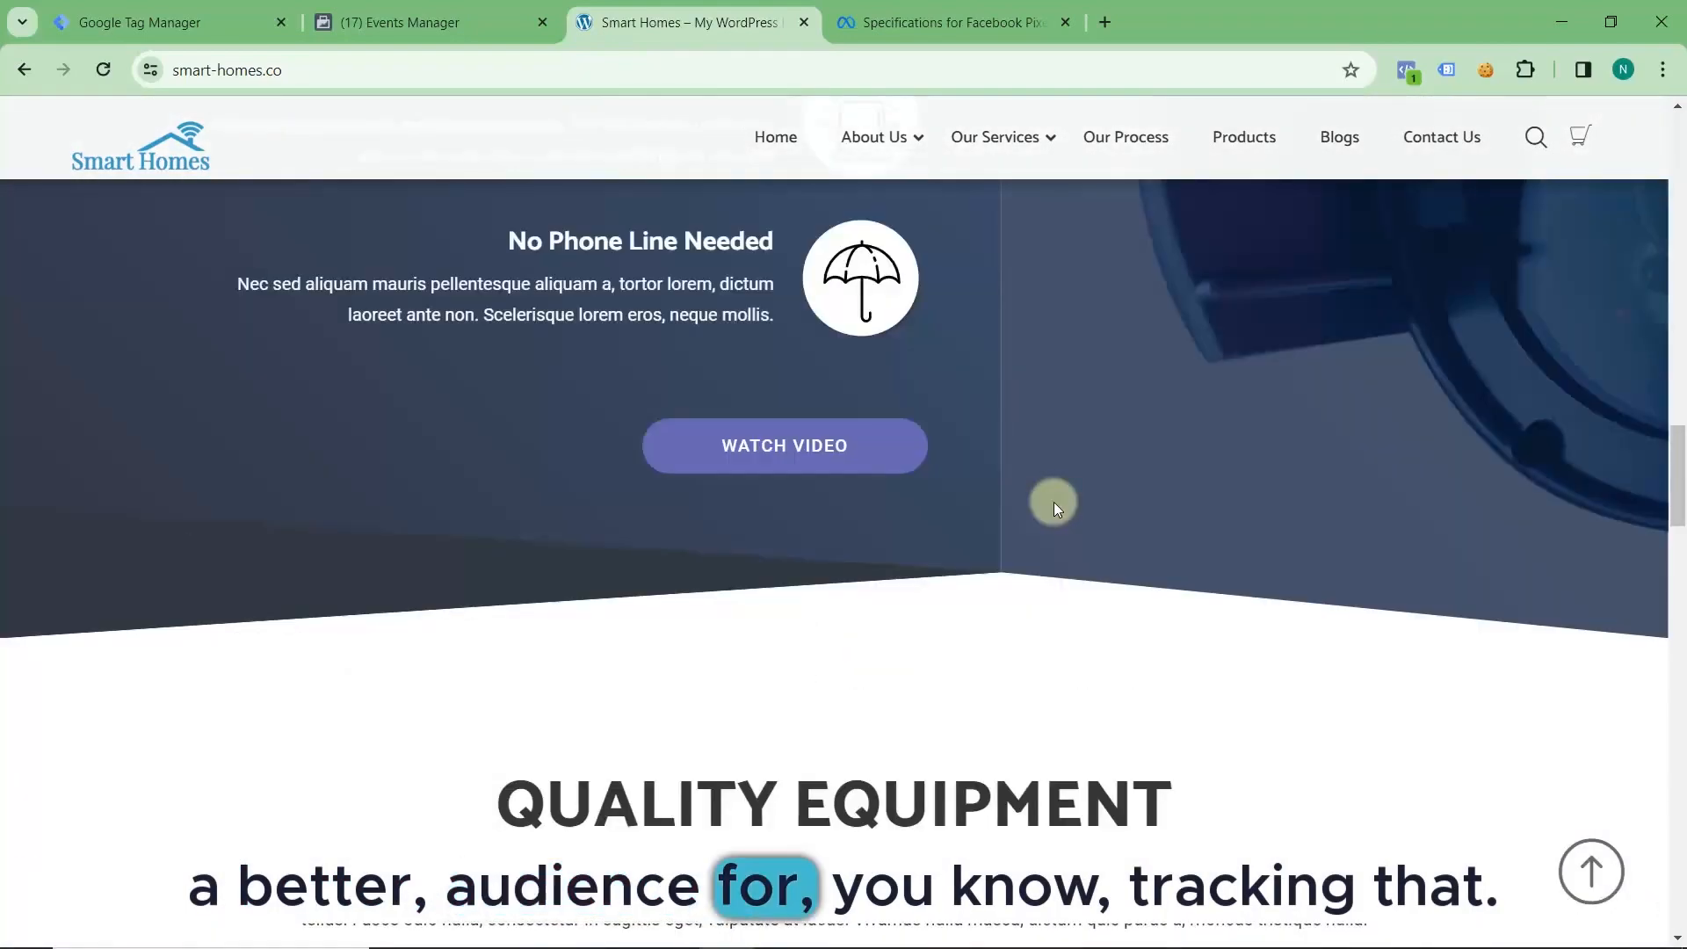
scroll(1055, 508, up, 5)
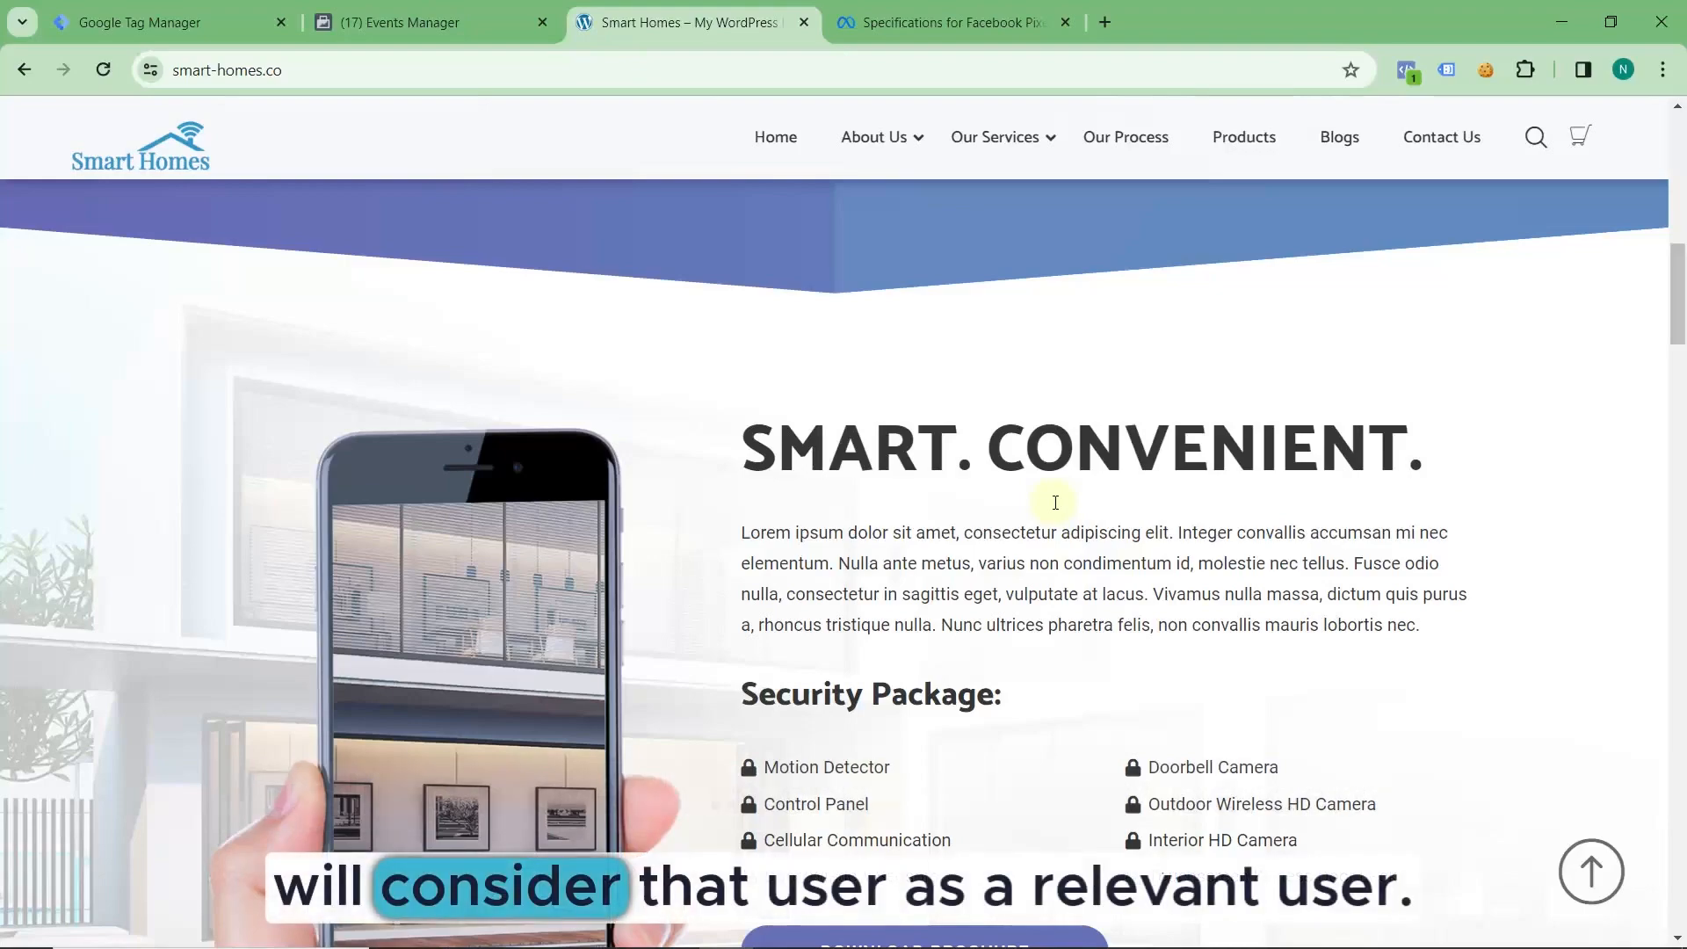
scroll(1055, 503, down, 20)
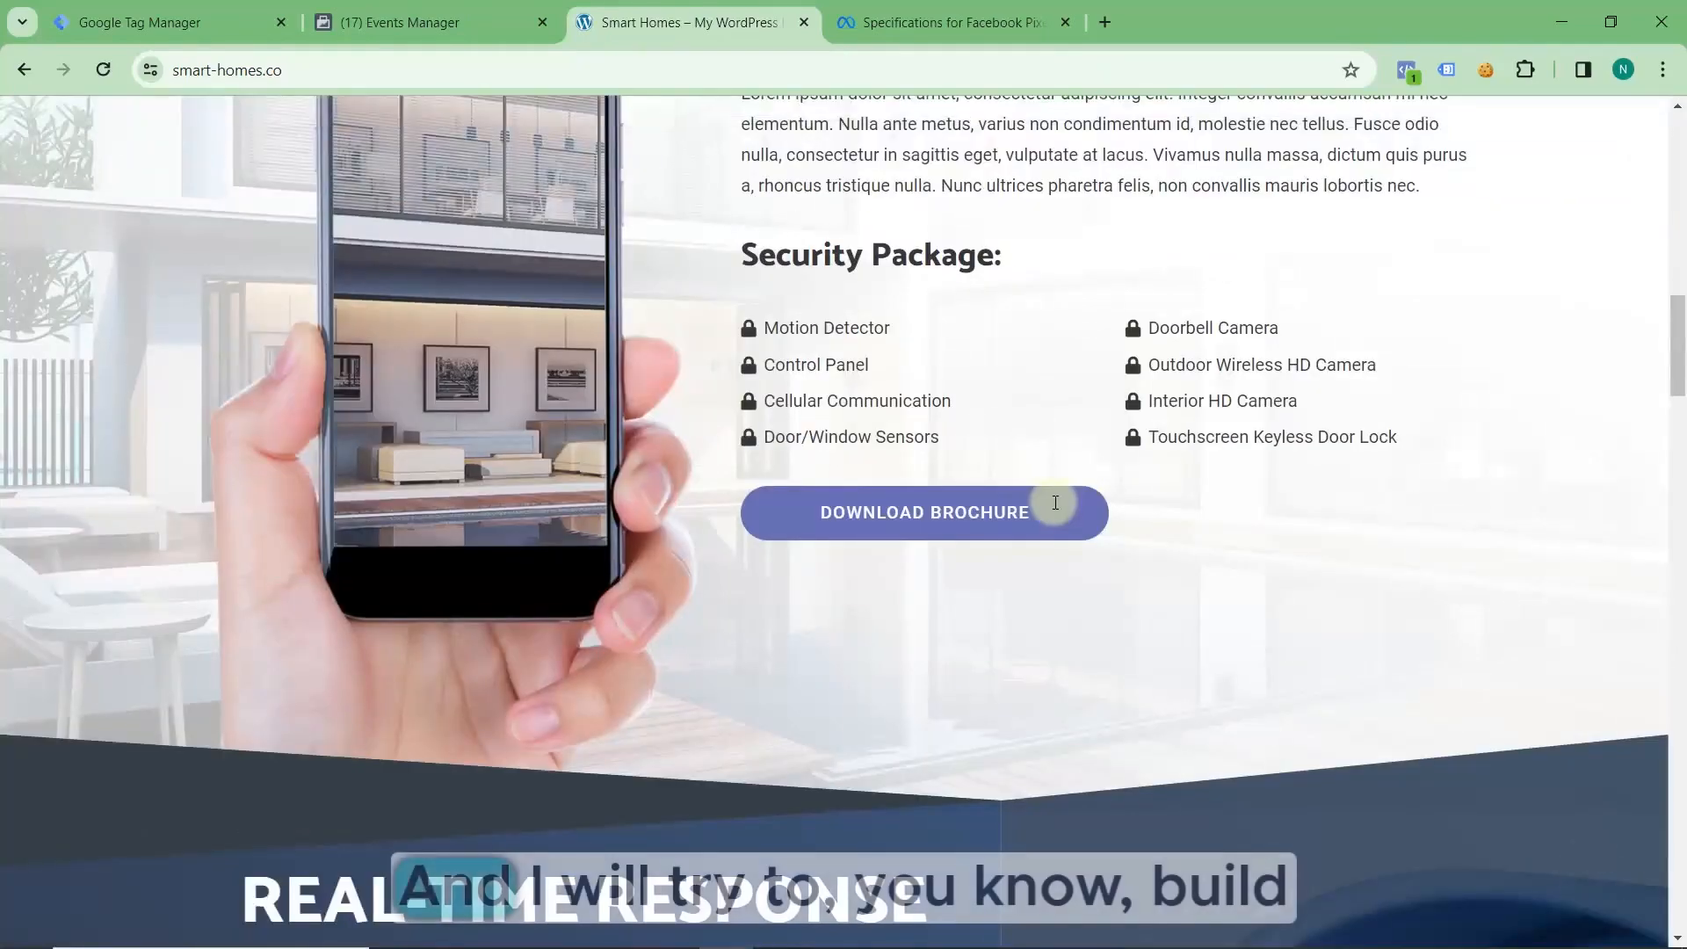
scroll(1056, 503, down, 18)
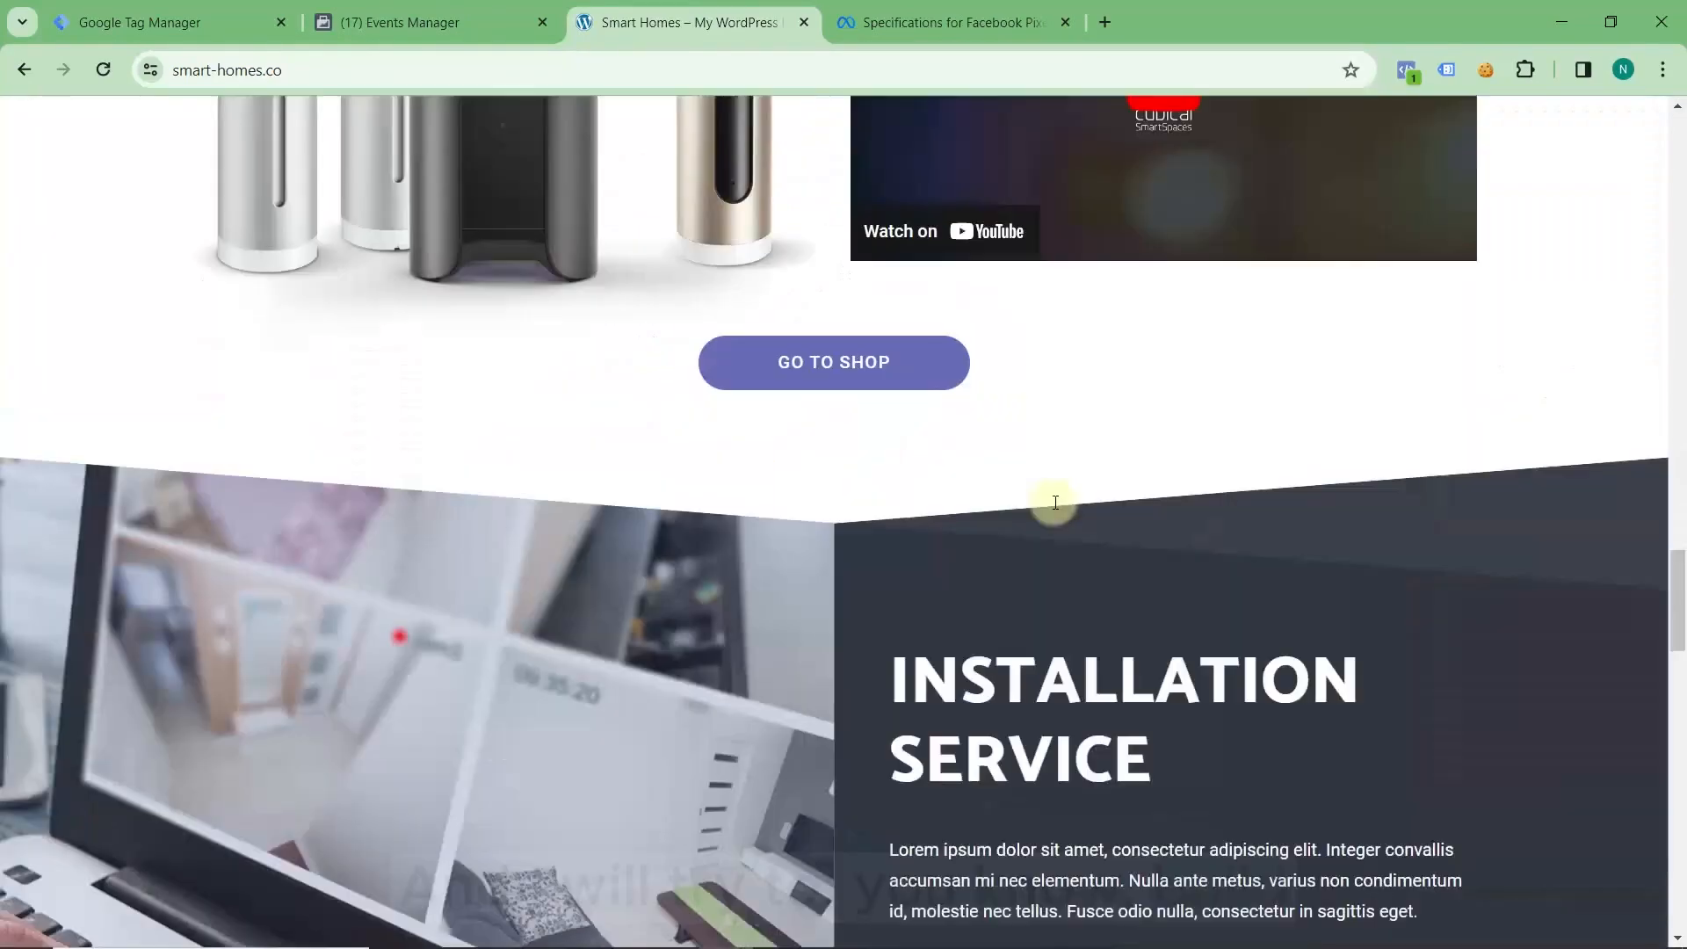
scroll(1056, 507, down, 12)
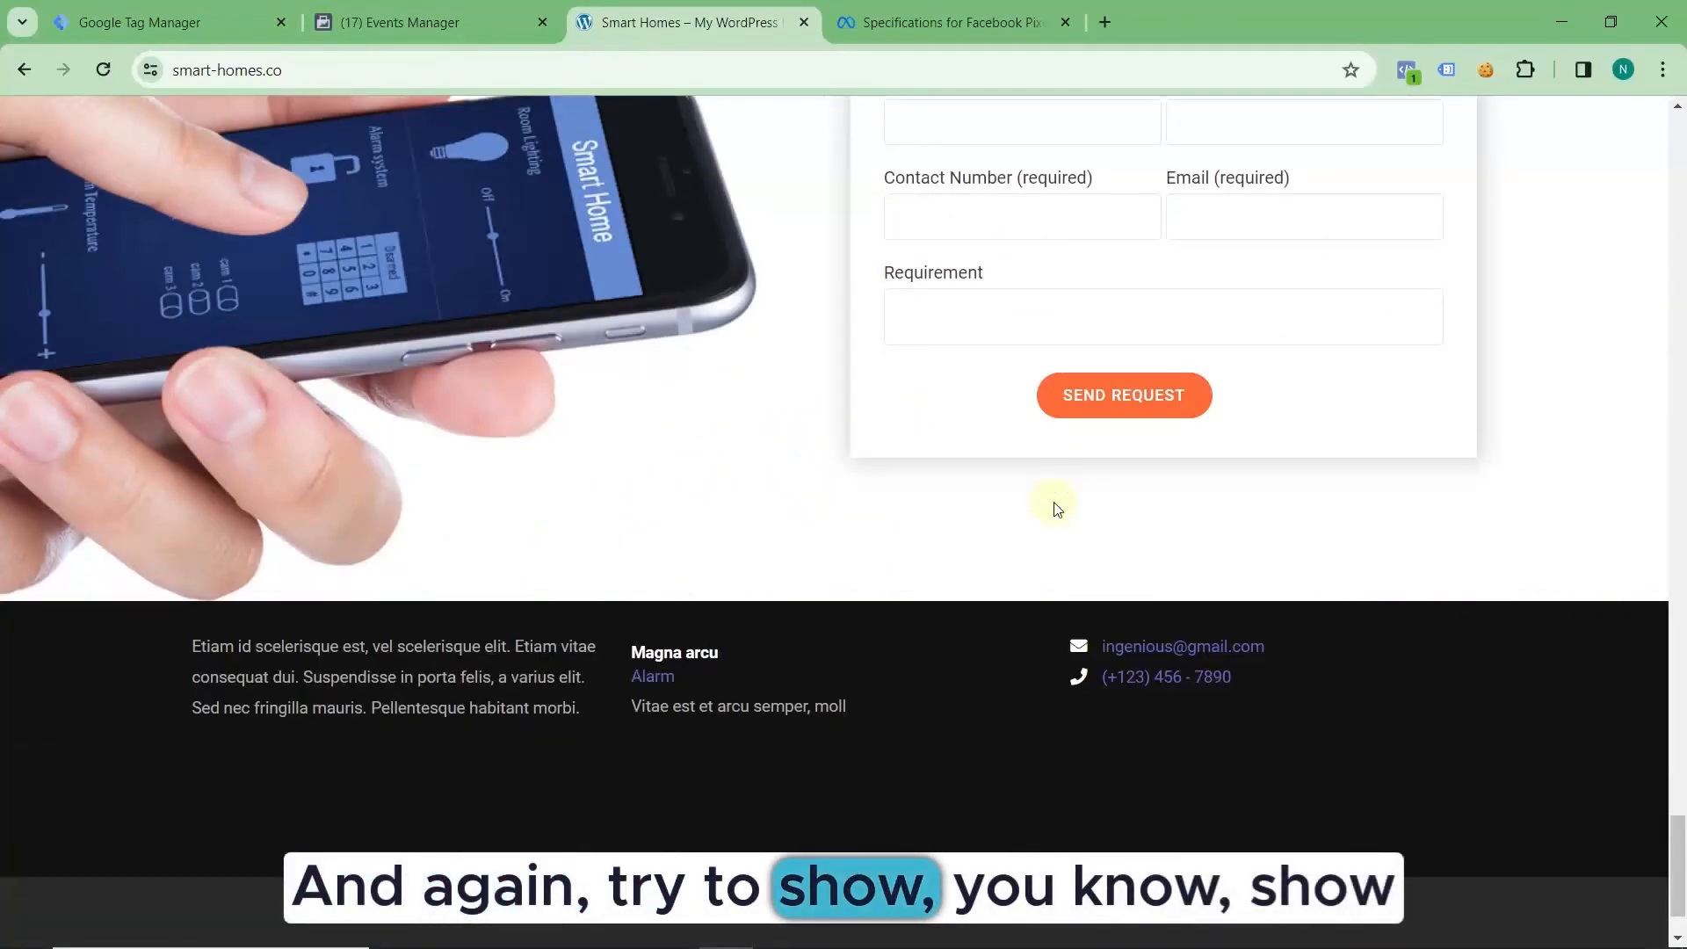
scroll(1056, 508, up, 9)
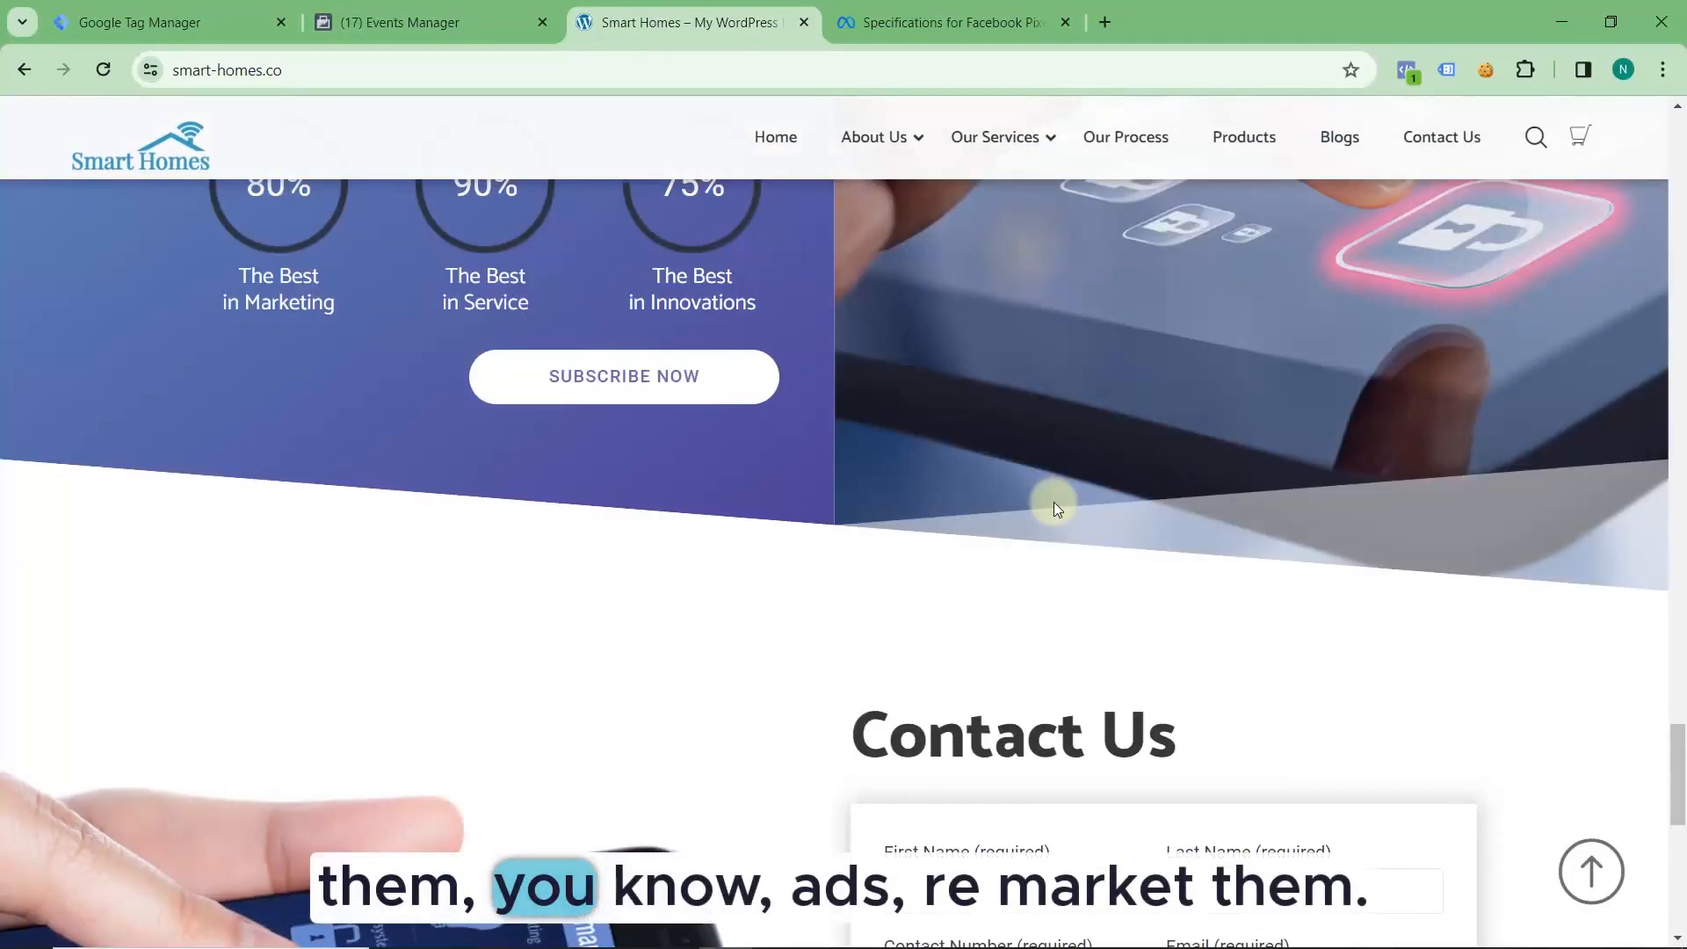
scroll(1056, 508, up, 12)
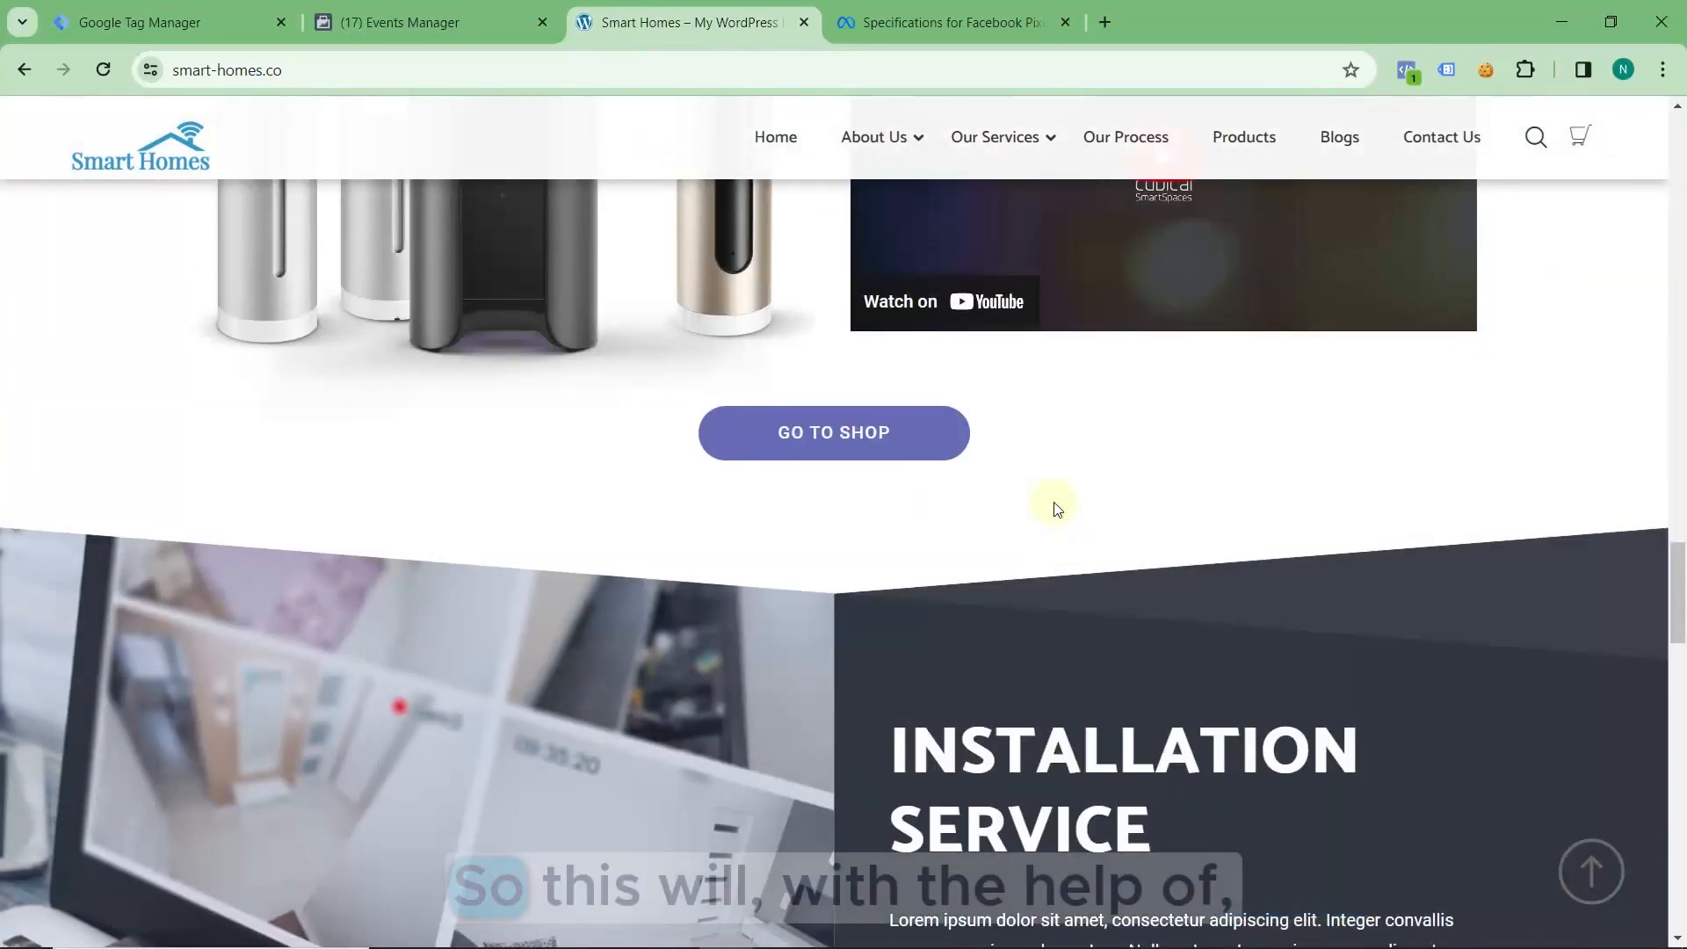
scroll(1056, 508, up, 12)
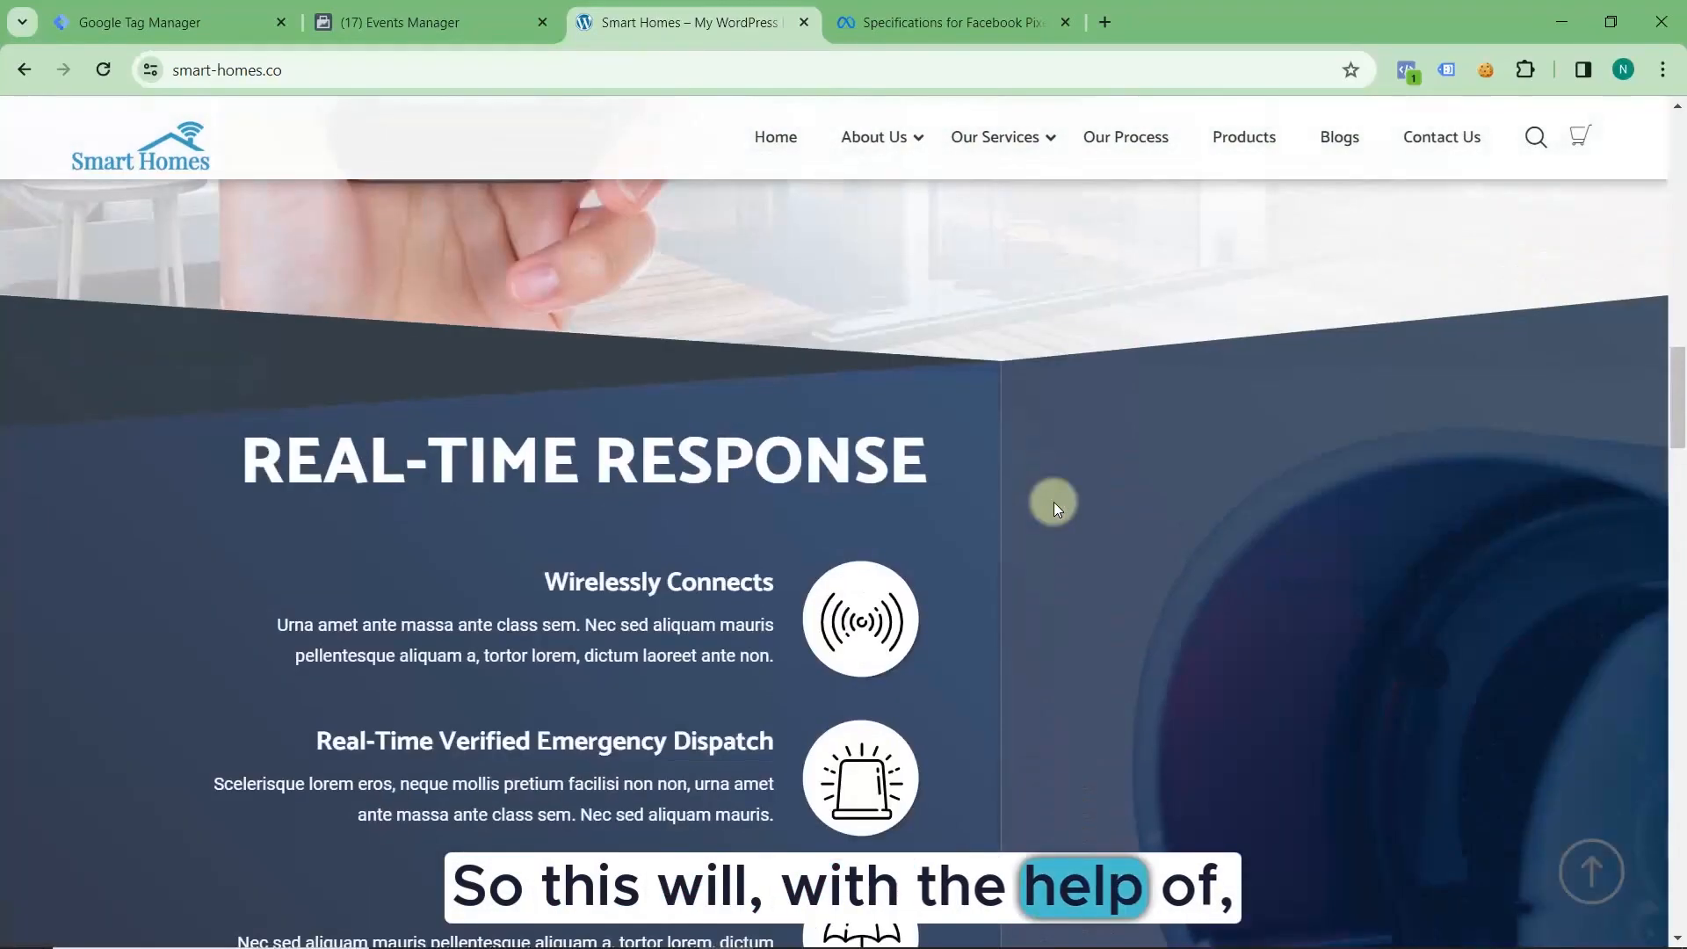
scroll(1053, 503, up, 12)
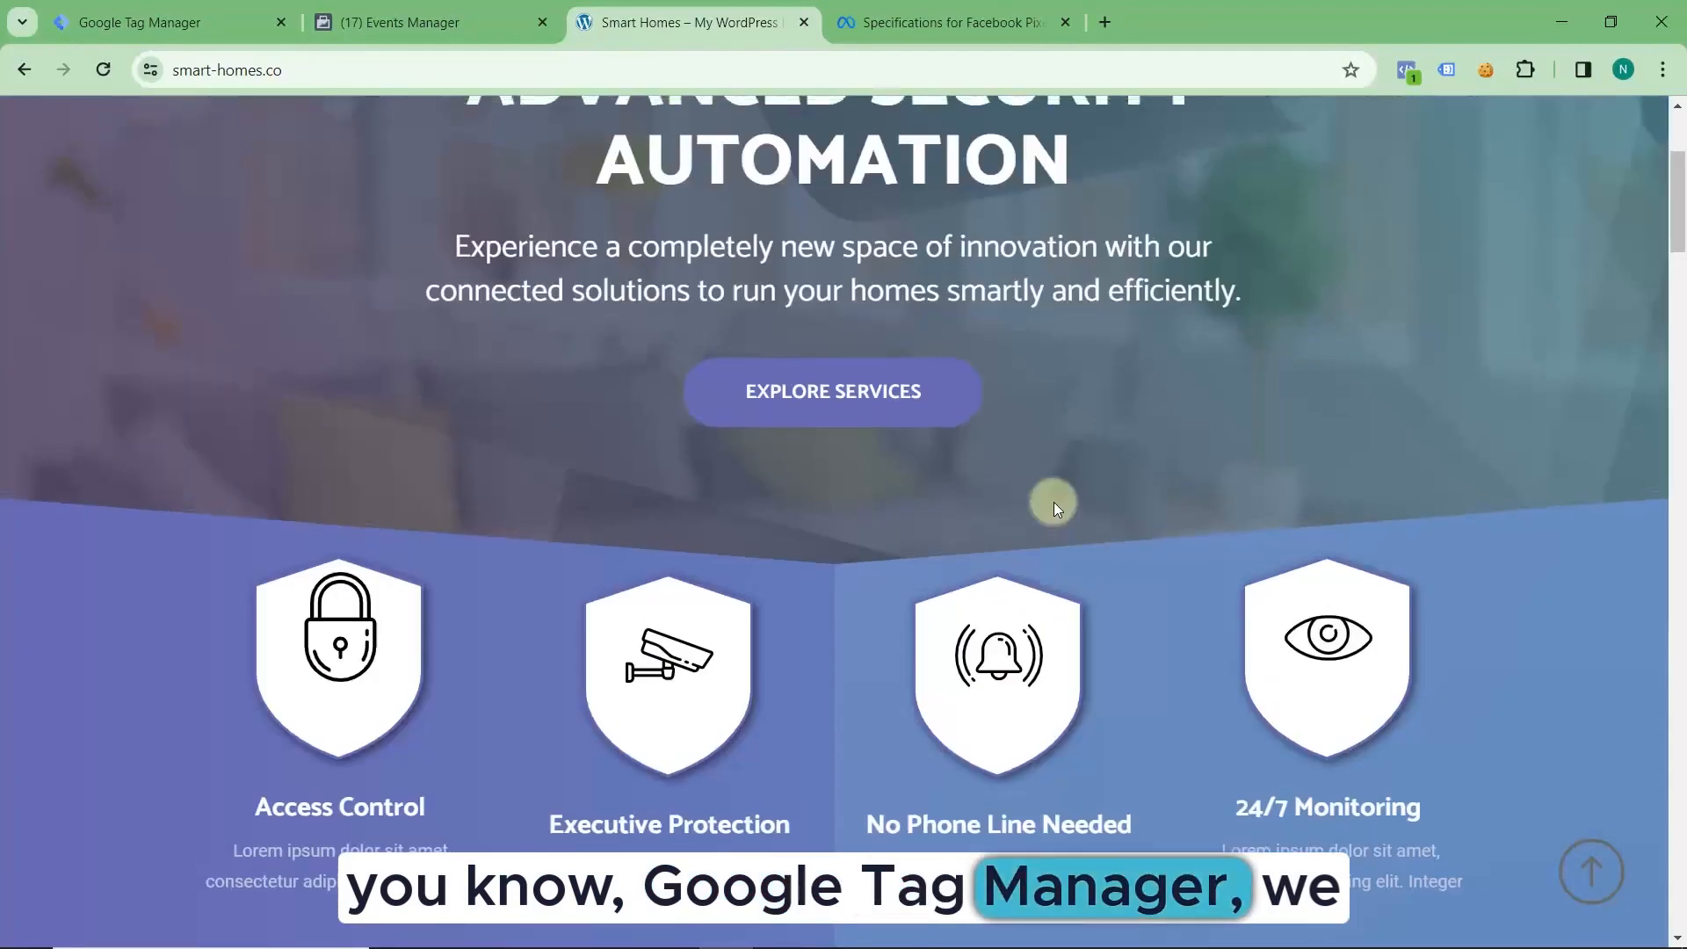
scroll(1053, 503, up, 4)
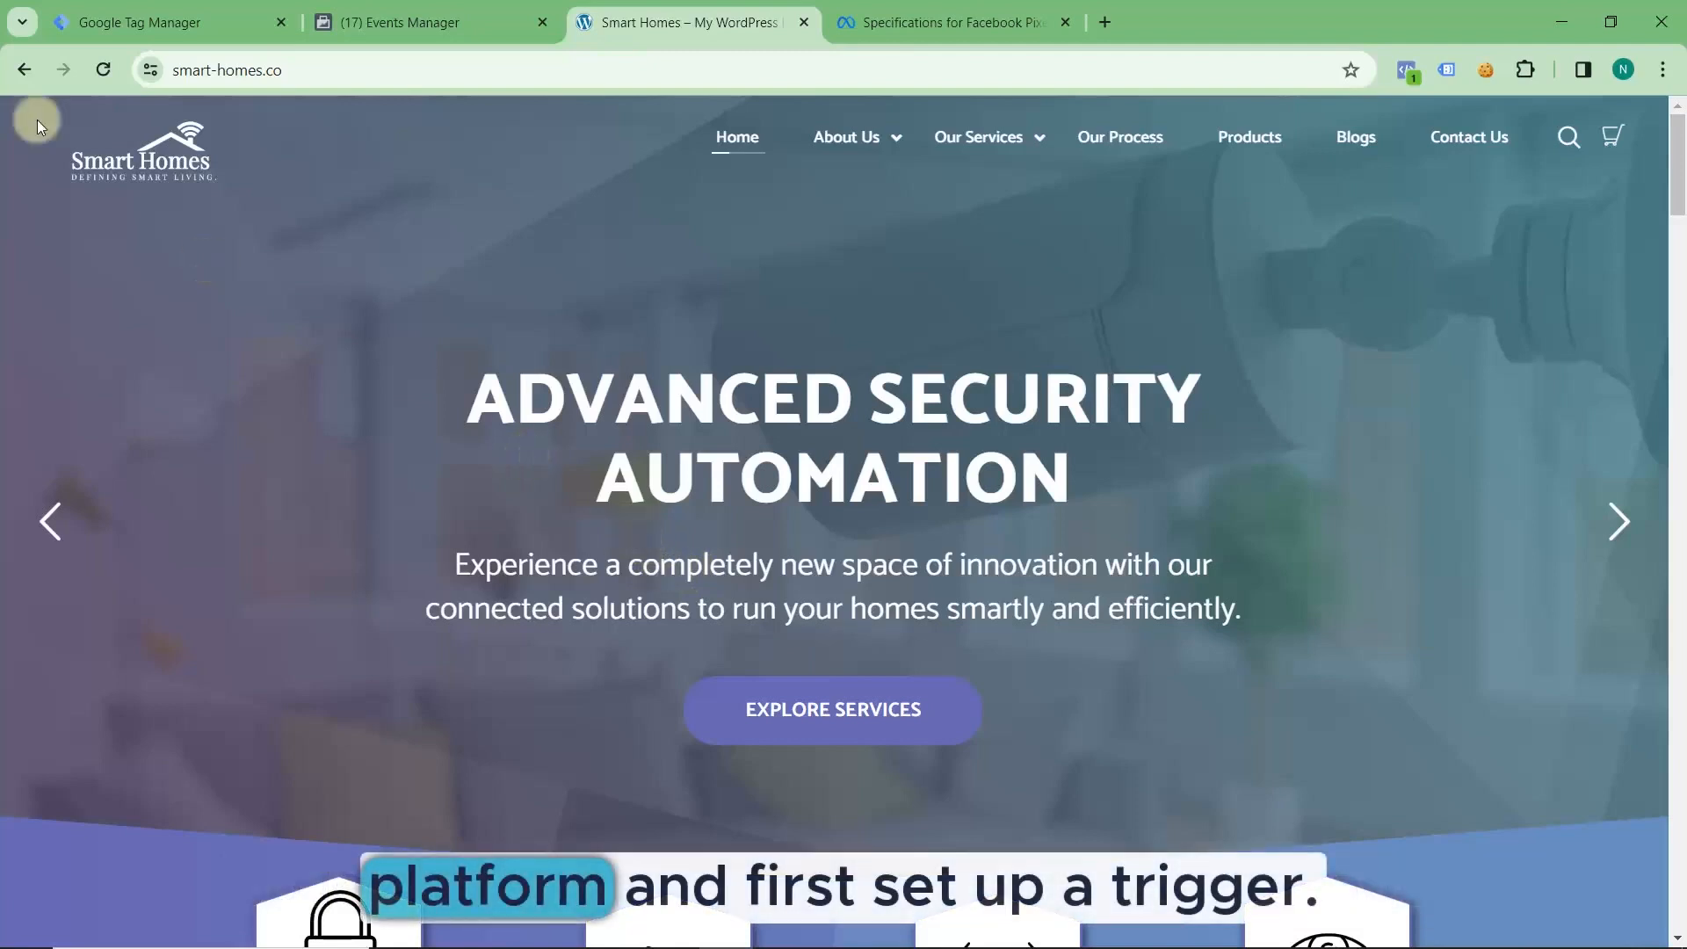
- Switch to Google Tag Manager and start a new trigger of the Scroll Depth type
click(119, 23)
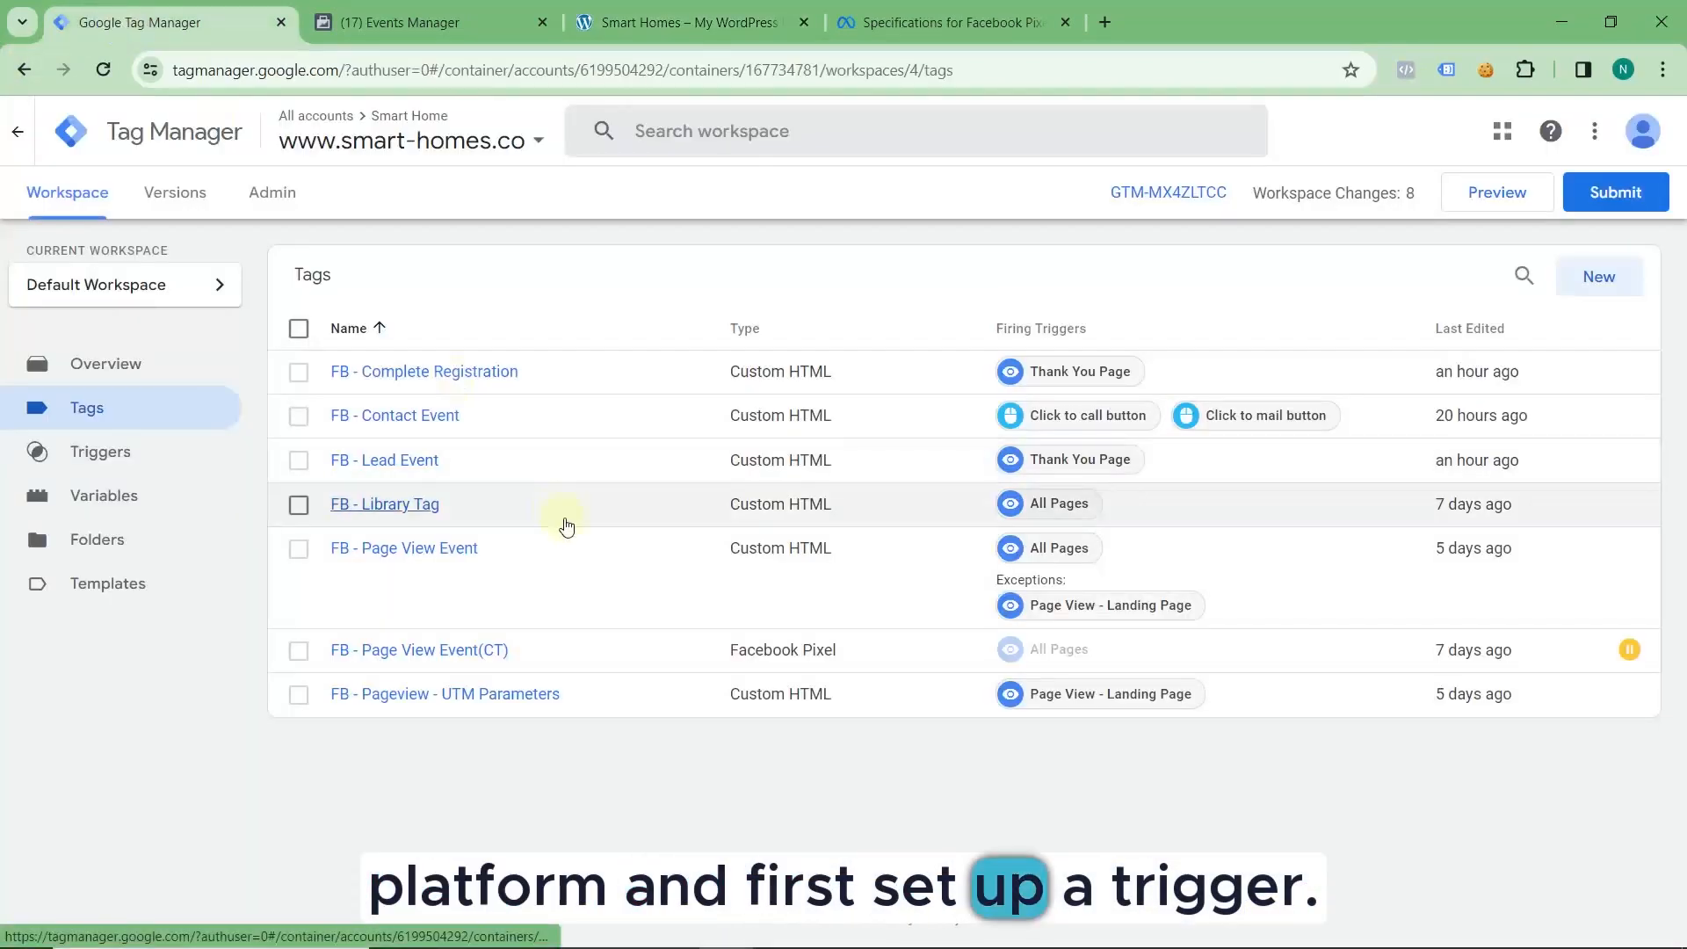
click(210, 454)
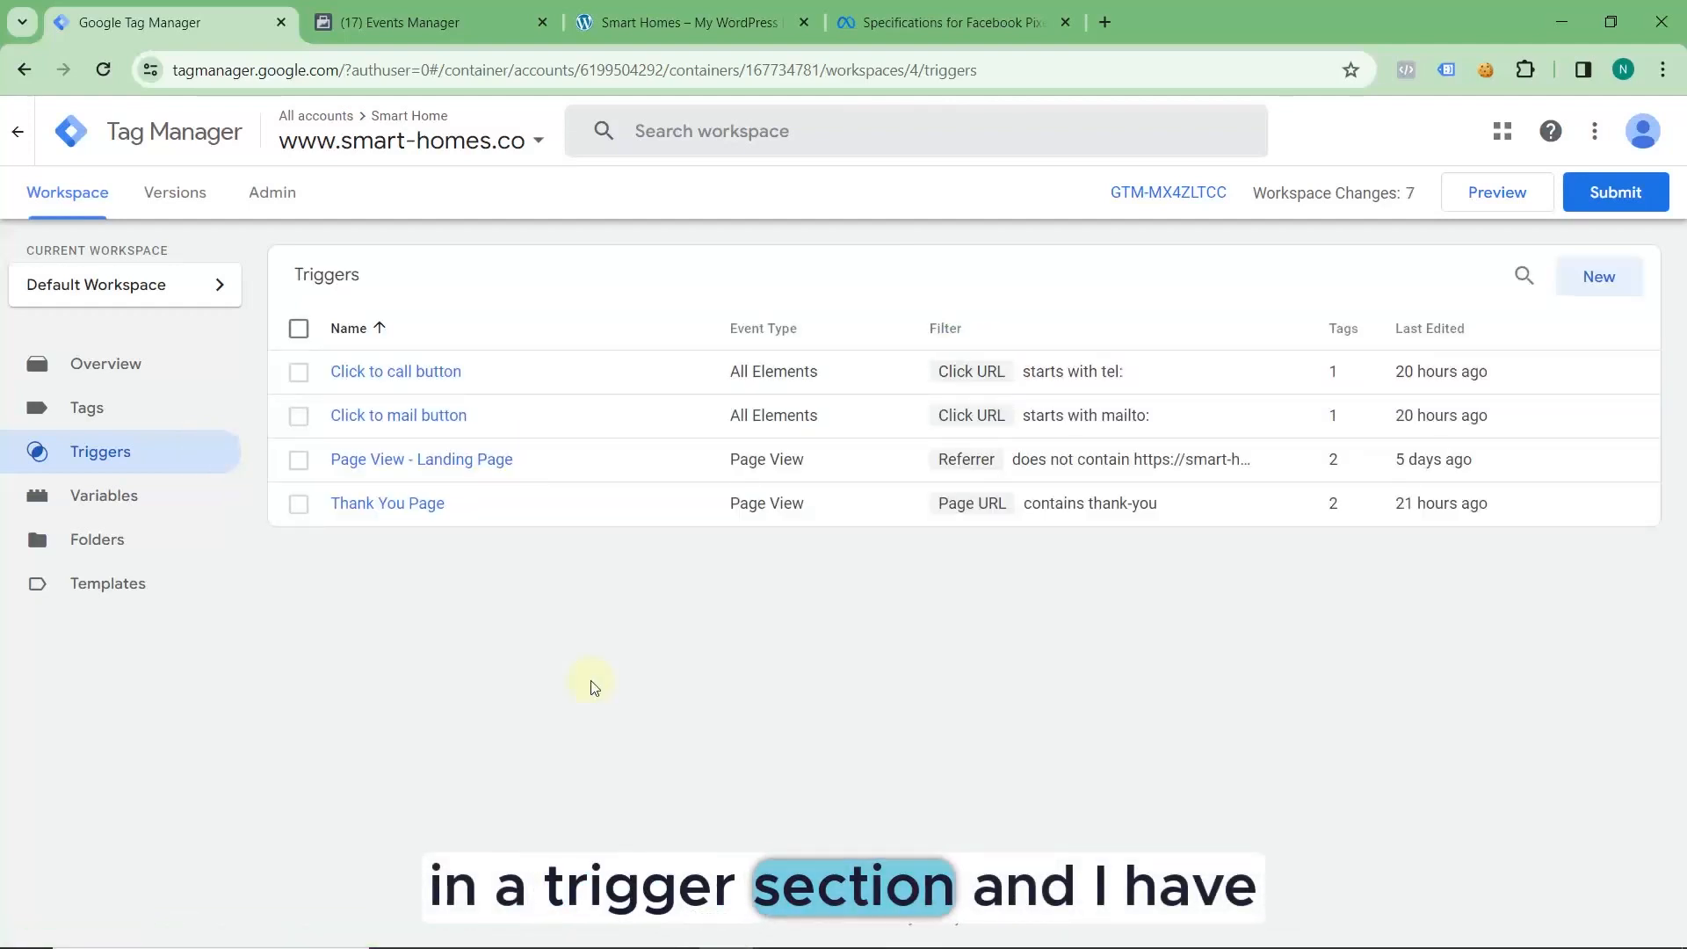
click(1620, 297)
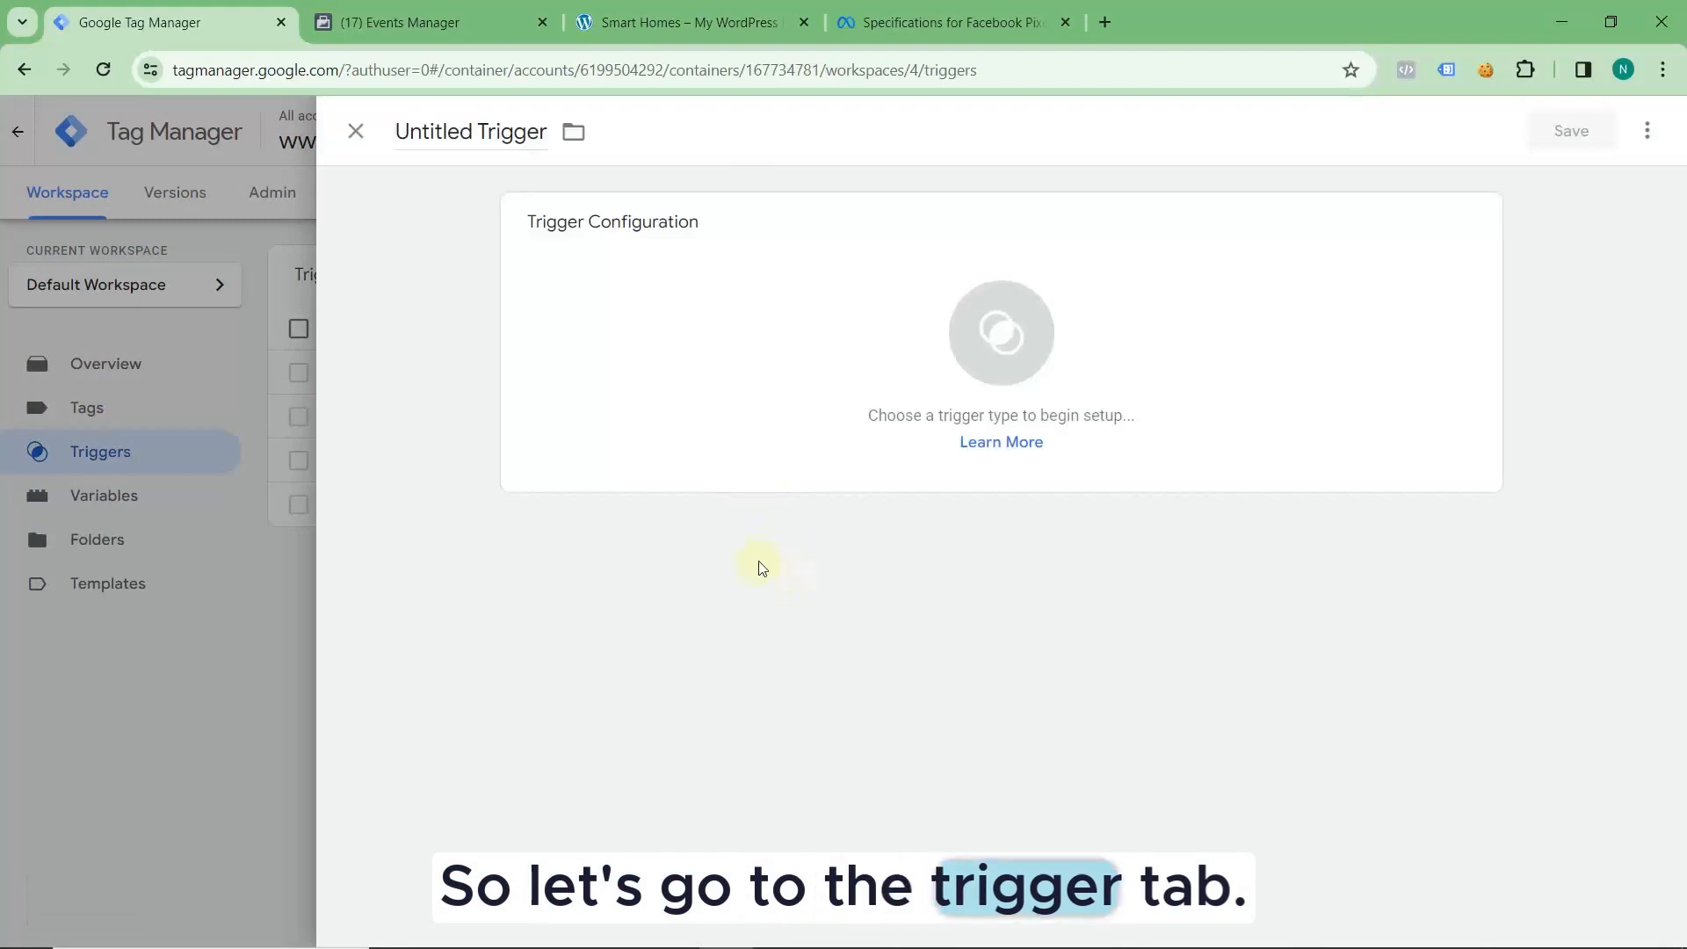
click(859, 293)
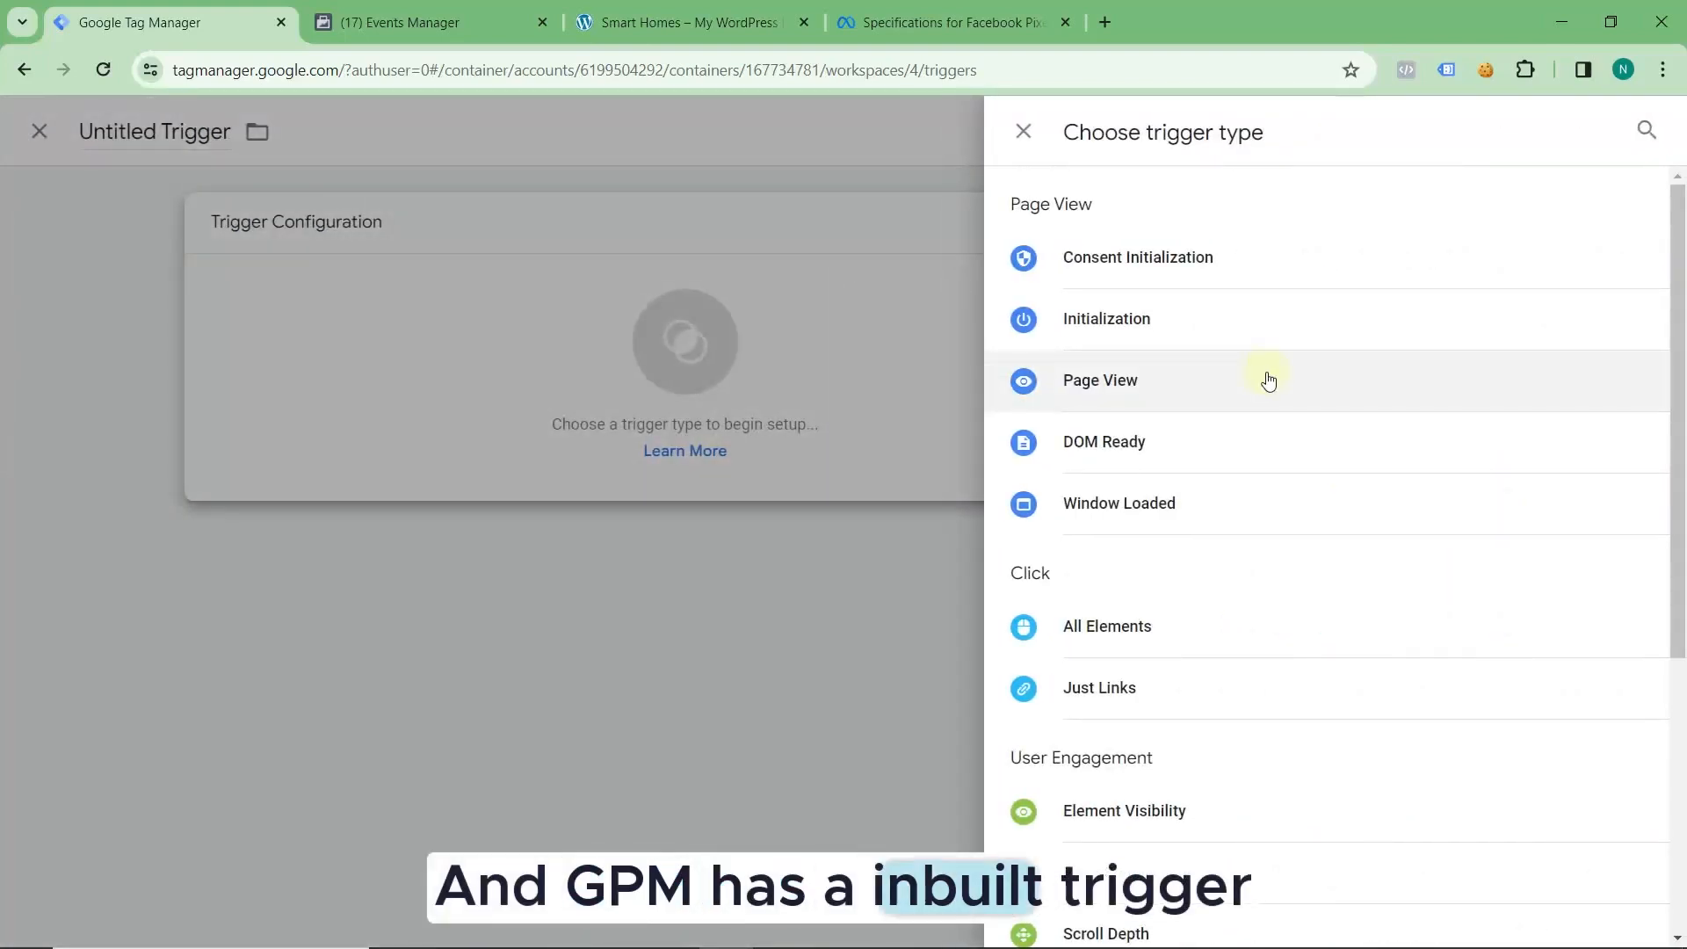
scroll(1268, 380, down, 3)
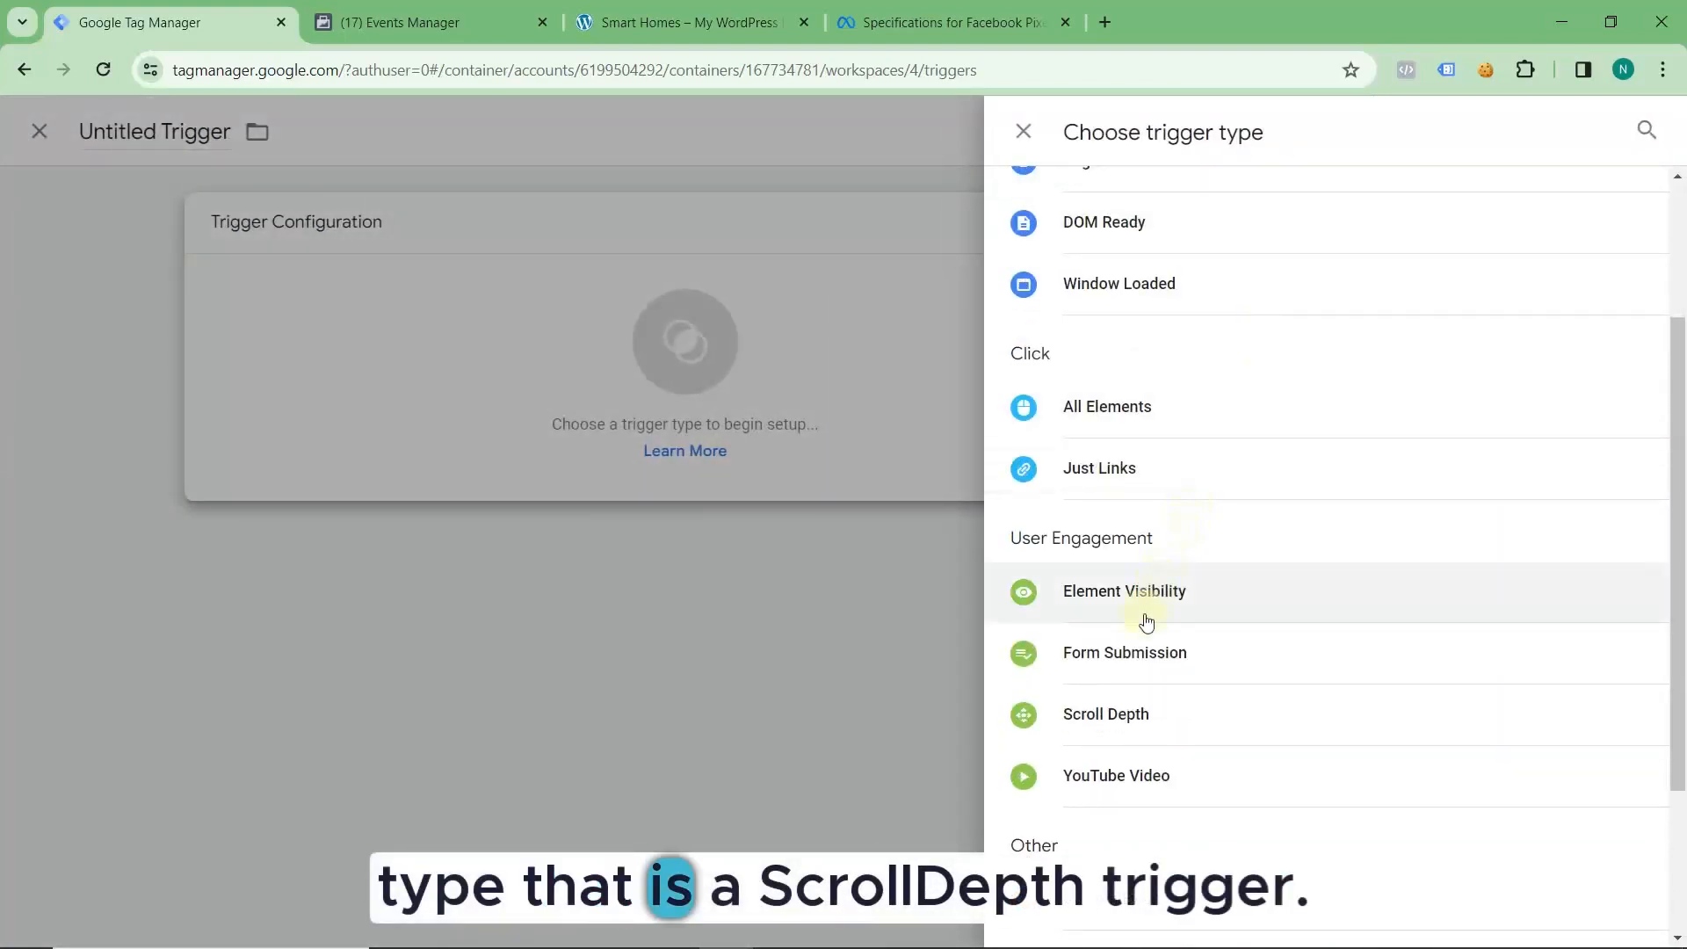
click(1125, 716)
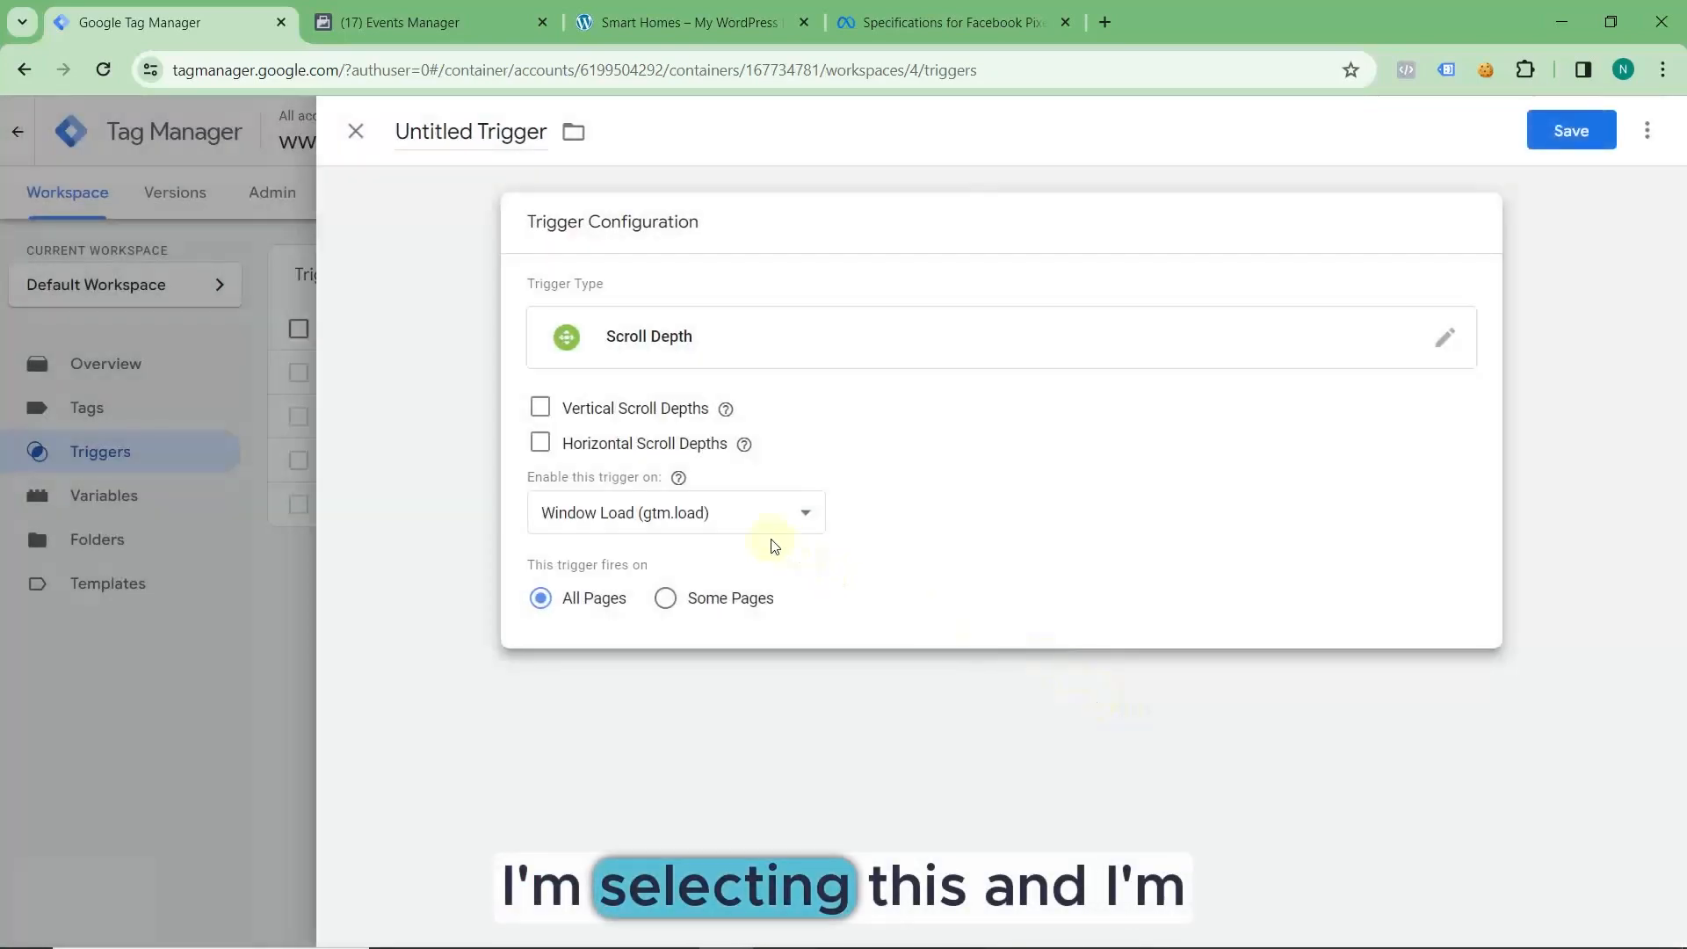
- Enable vertical scroll depths for the trigger and set the percentages to 25, 50, 75, 90
click(541, 409)
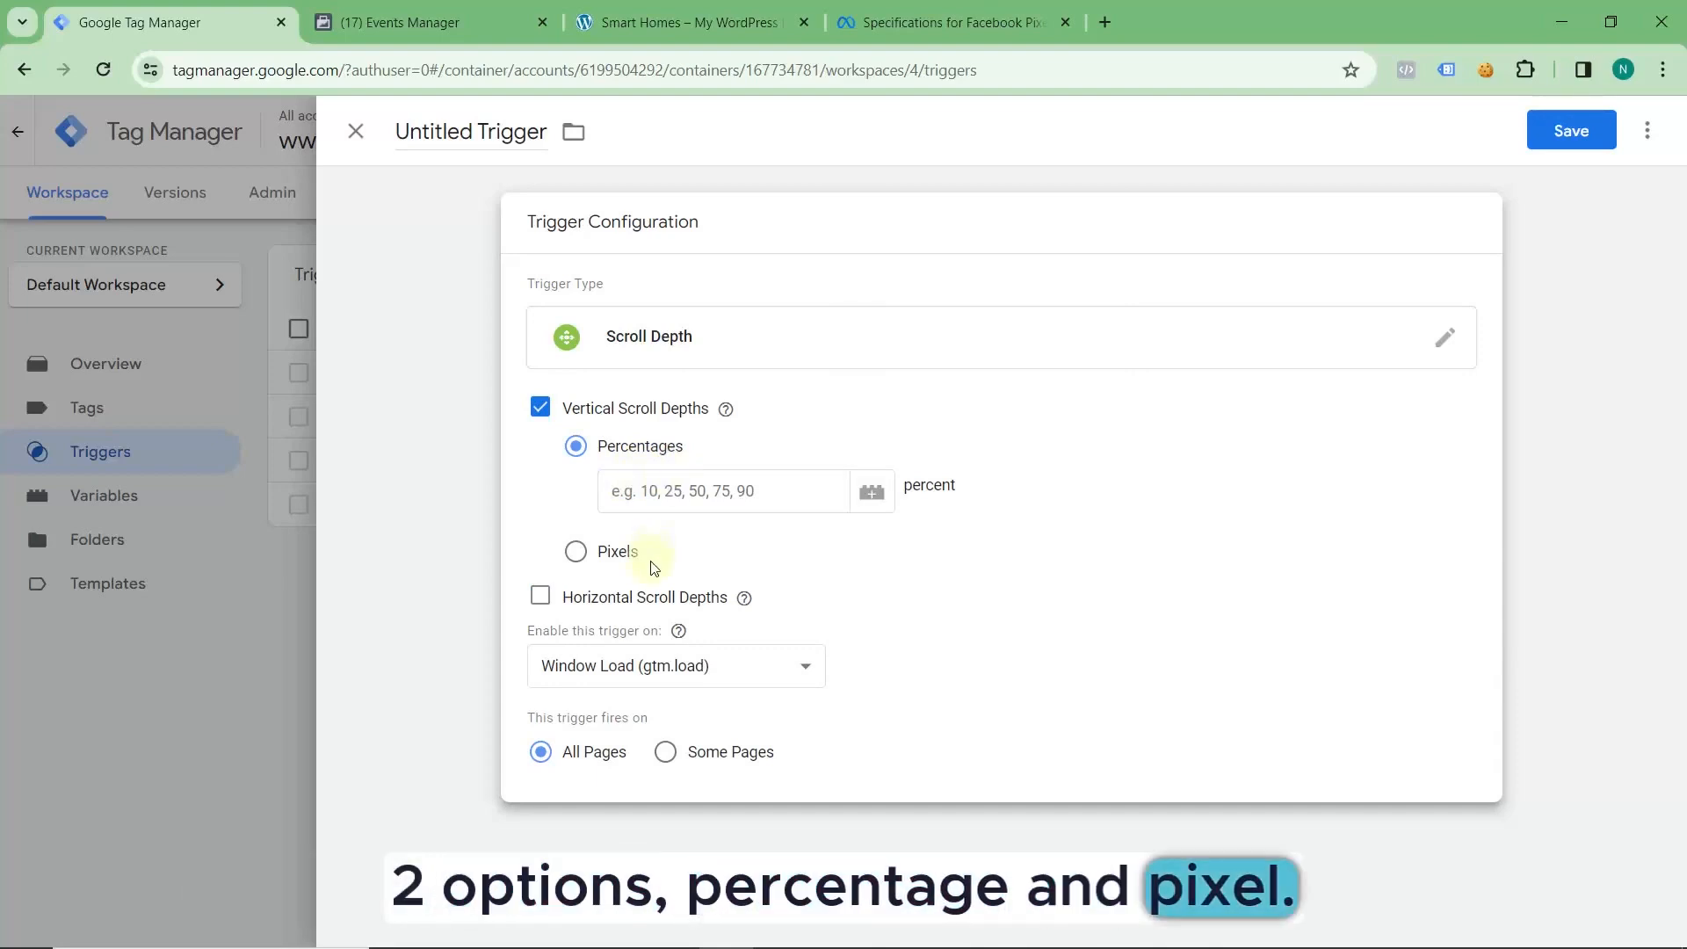
click(661, 492)
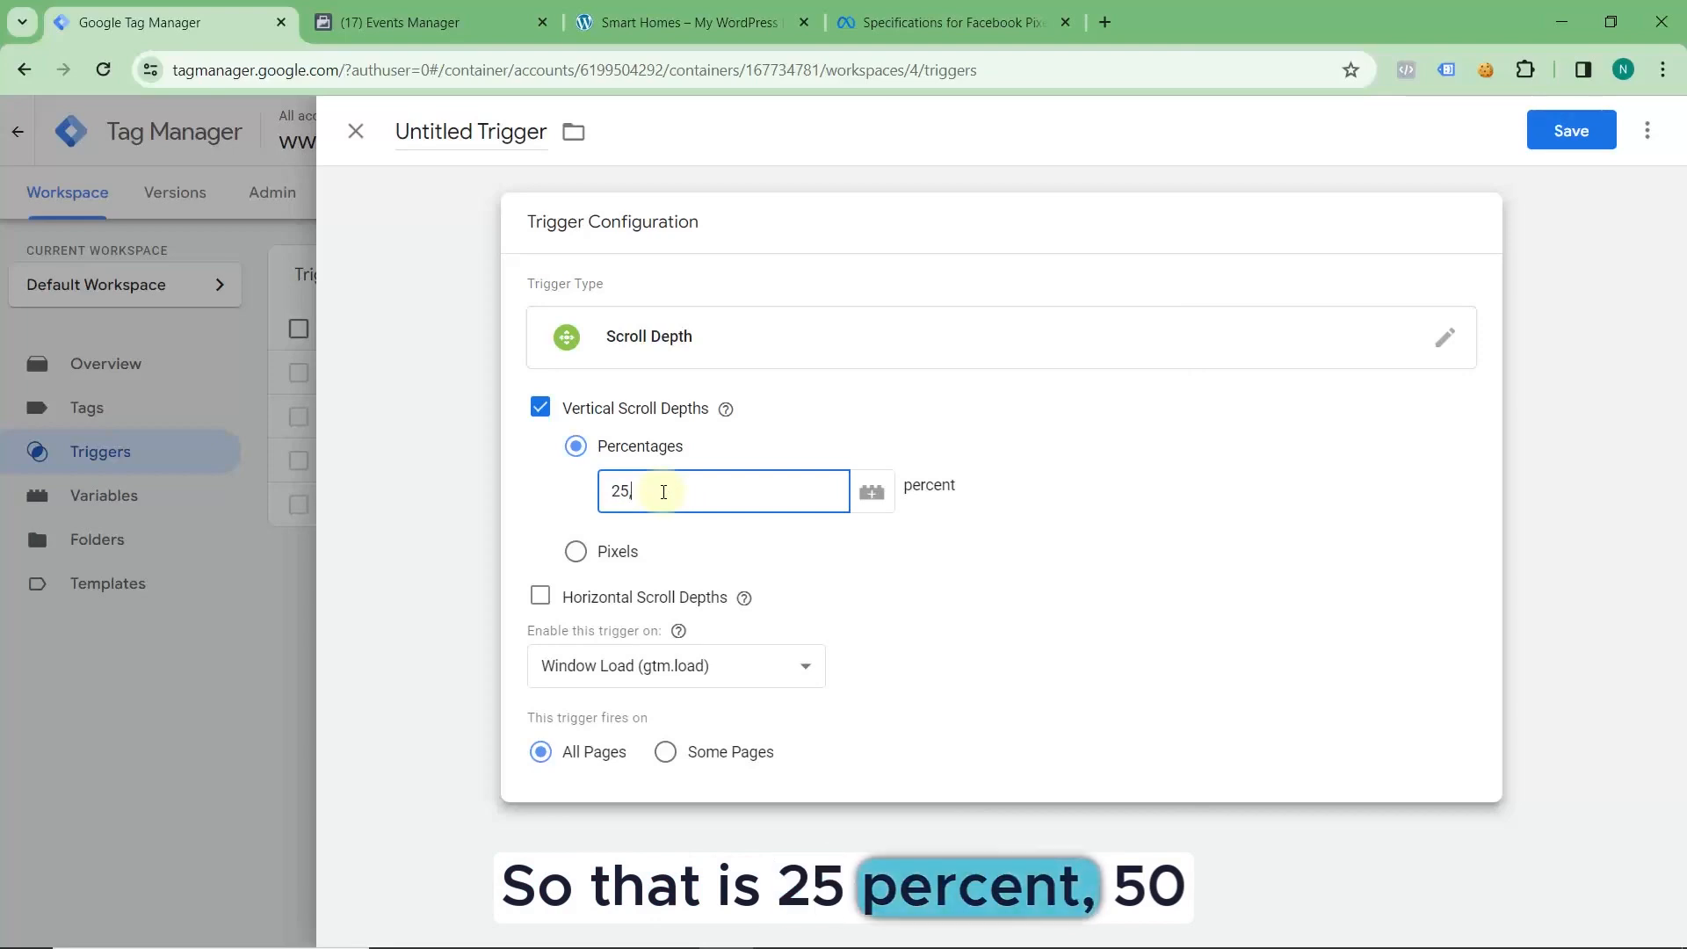
text(,)
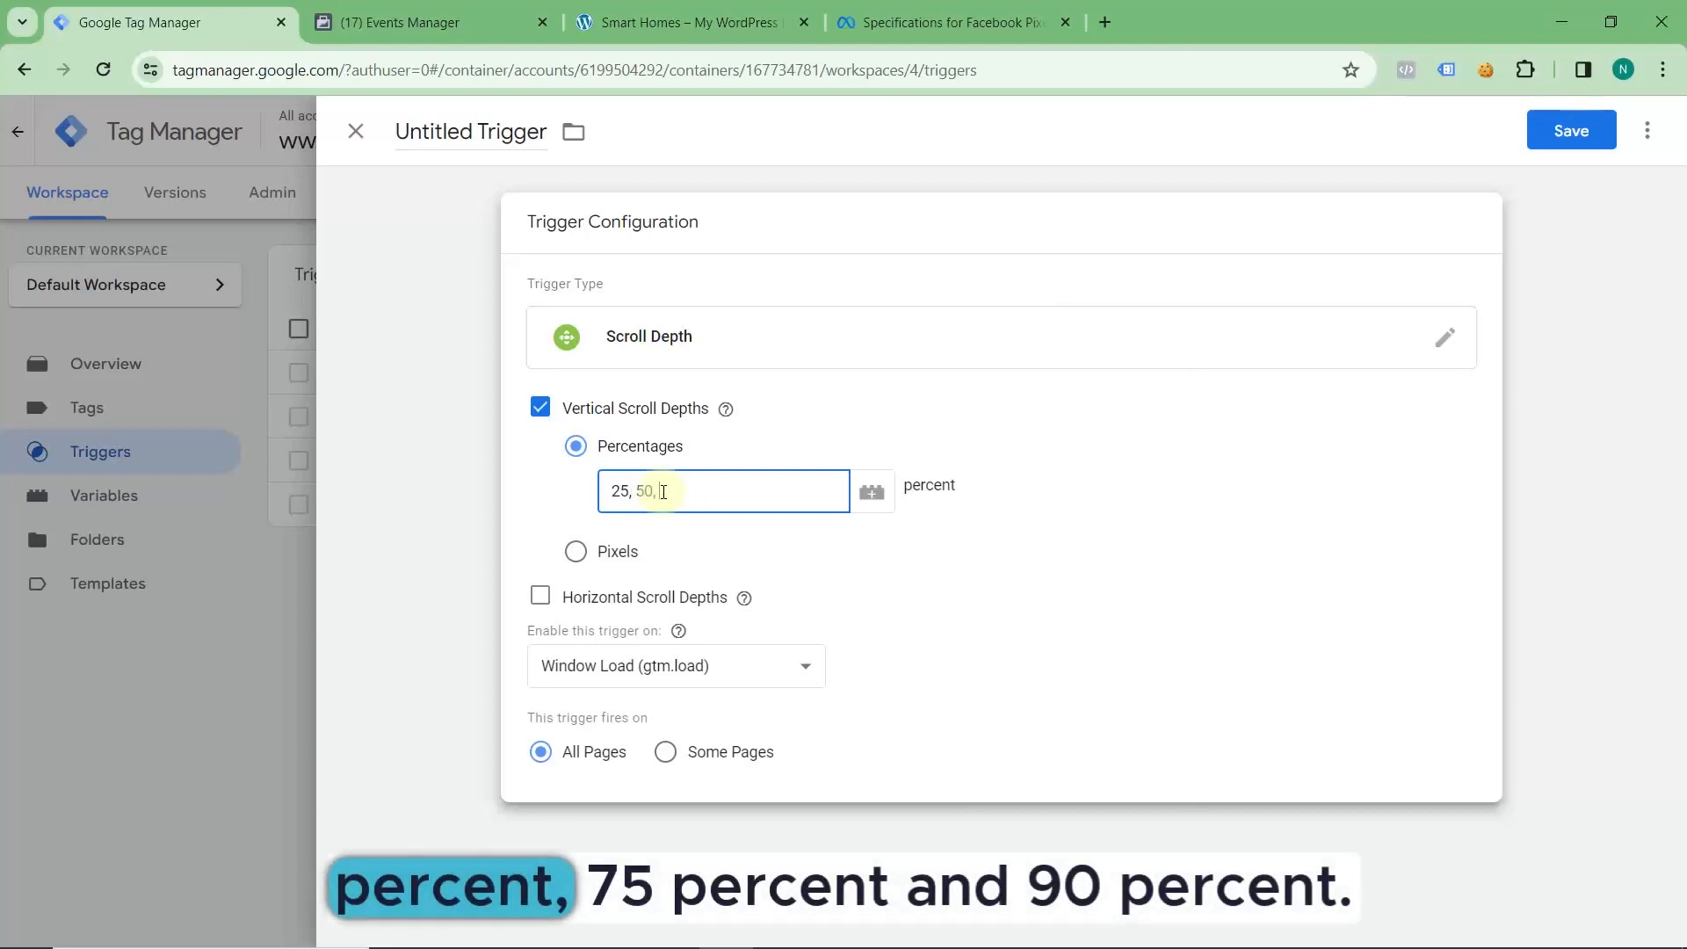
text( 75)
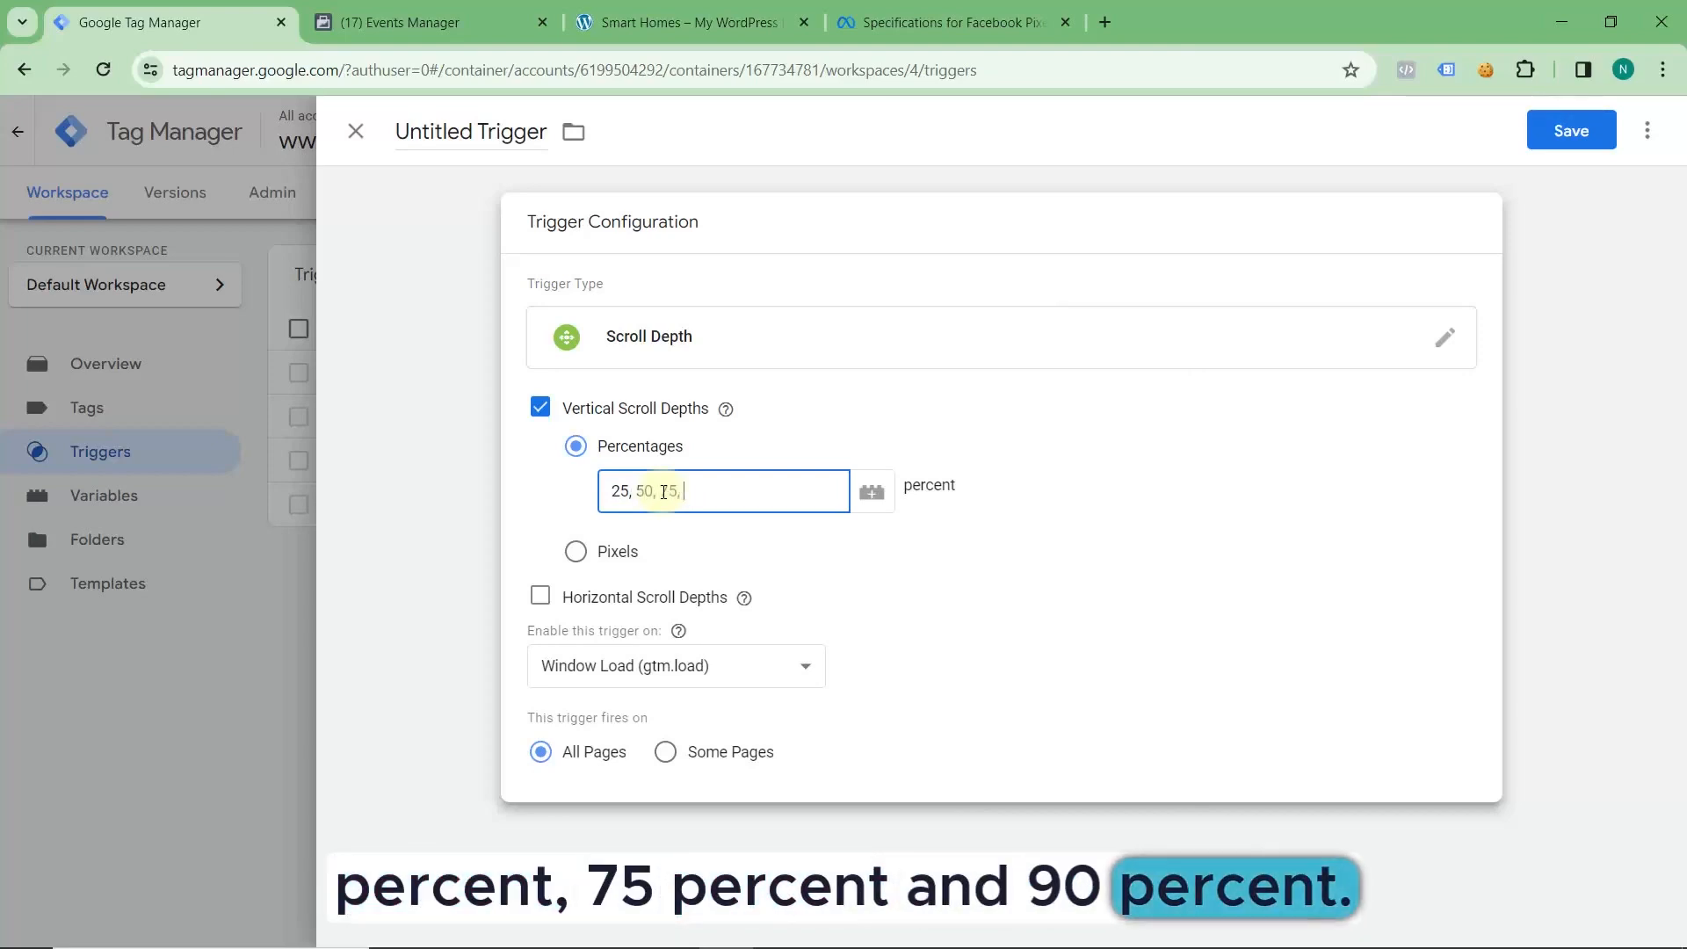
text(, 90)
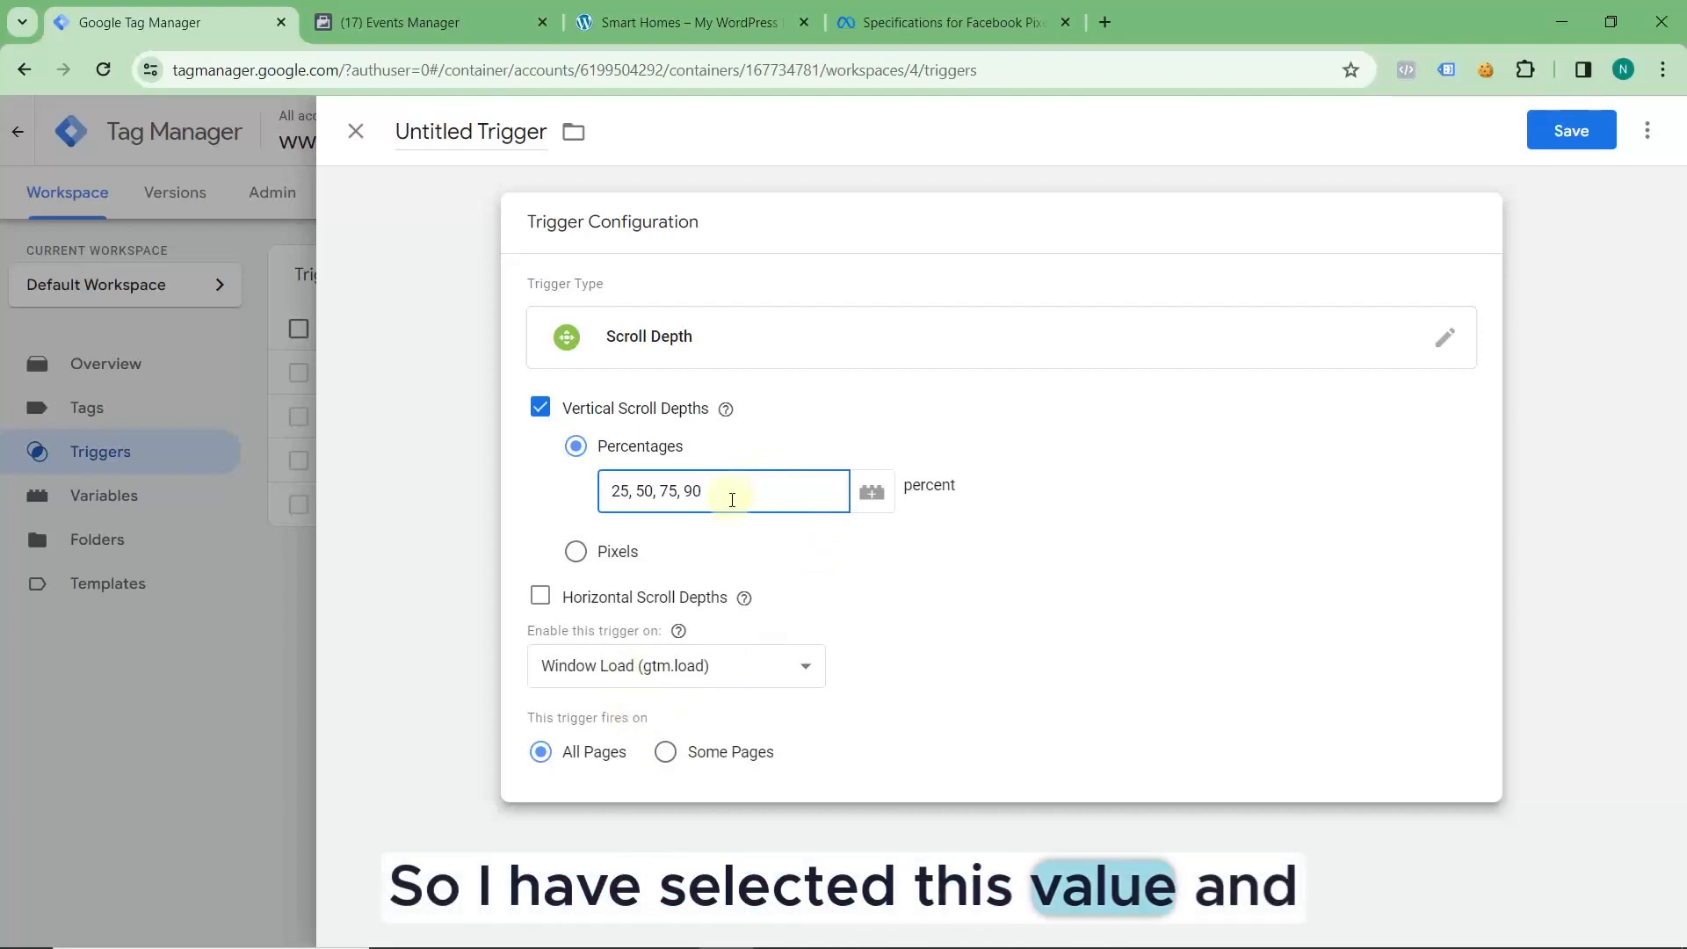
- Reopen the trigger configuration for editing and copy the full list of vertical scroll percentages
click(495, 145)
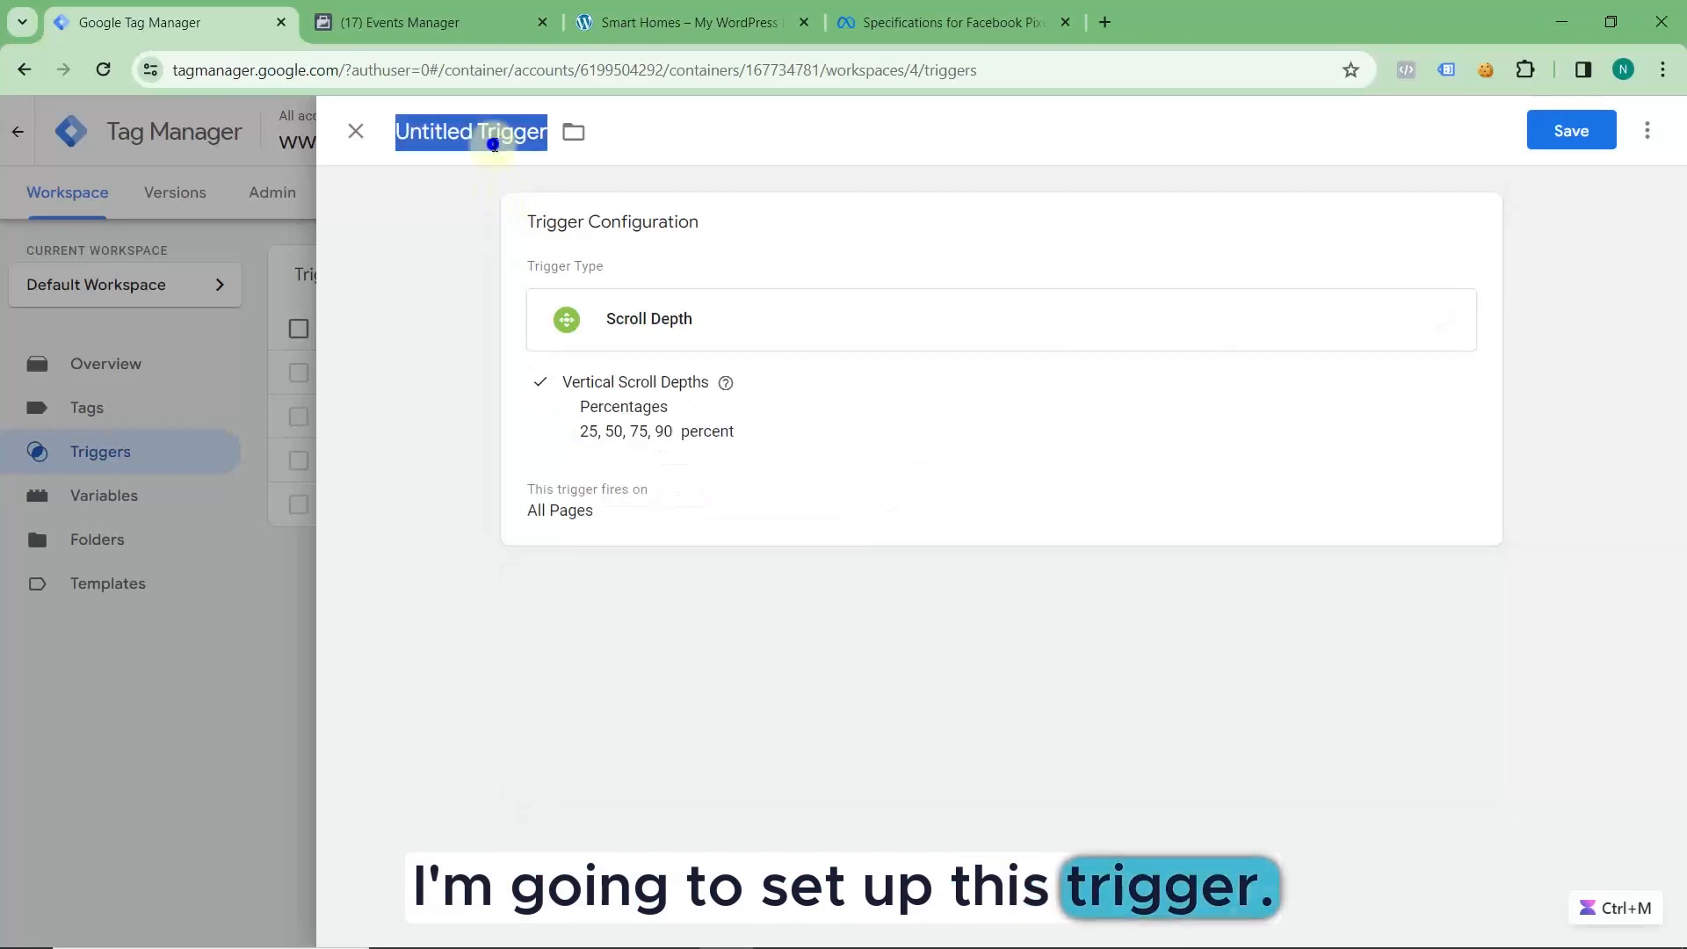
click(655, 459)
click(685, 492)
key(ctrl+a)
key(ctrl+c)
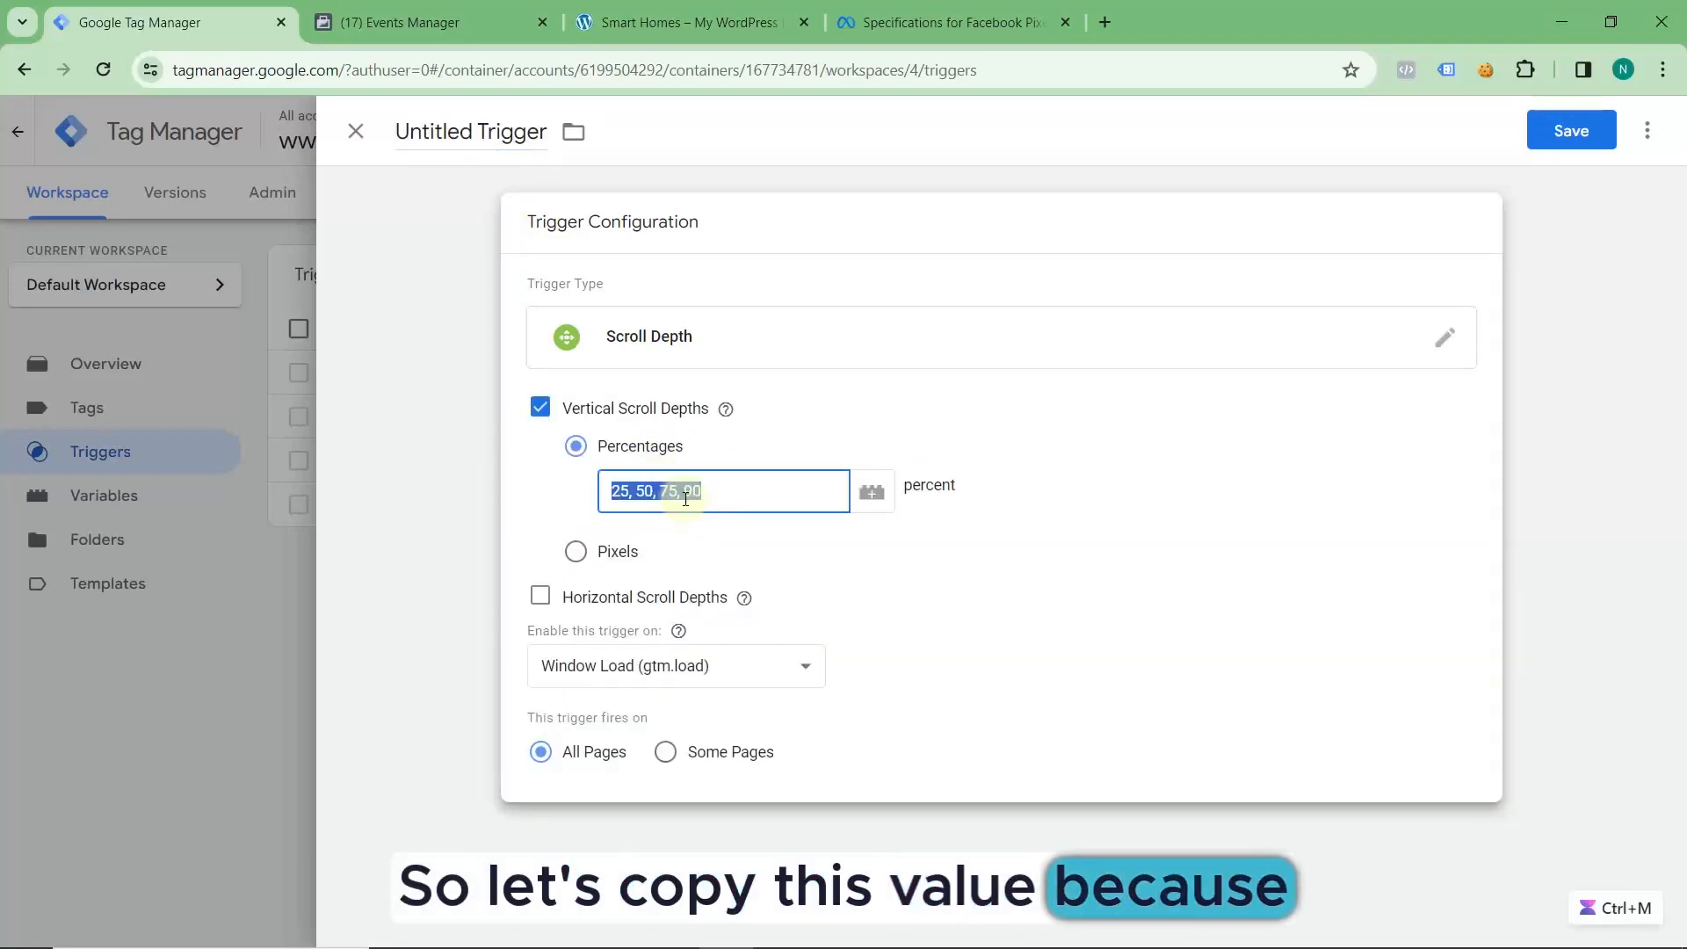
- Name the trigger "scroll Depth - 25, 50, 75, 90", reusing the copied percentage list, and save it
click(488, 123)
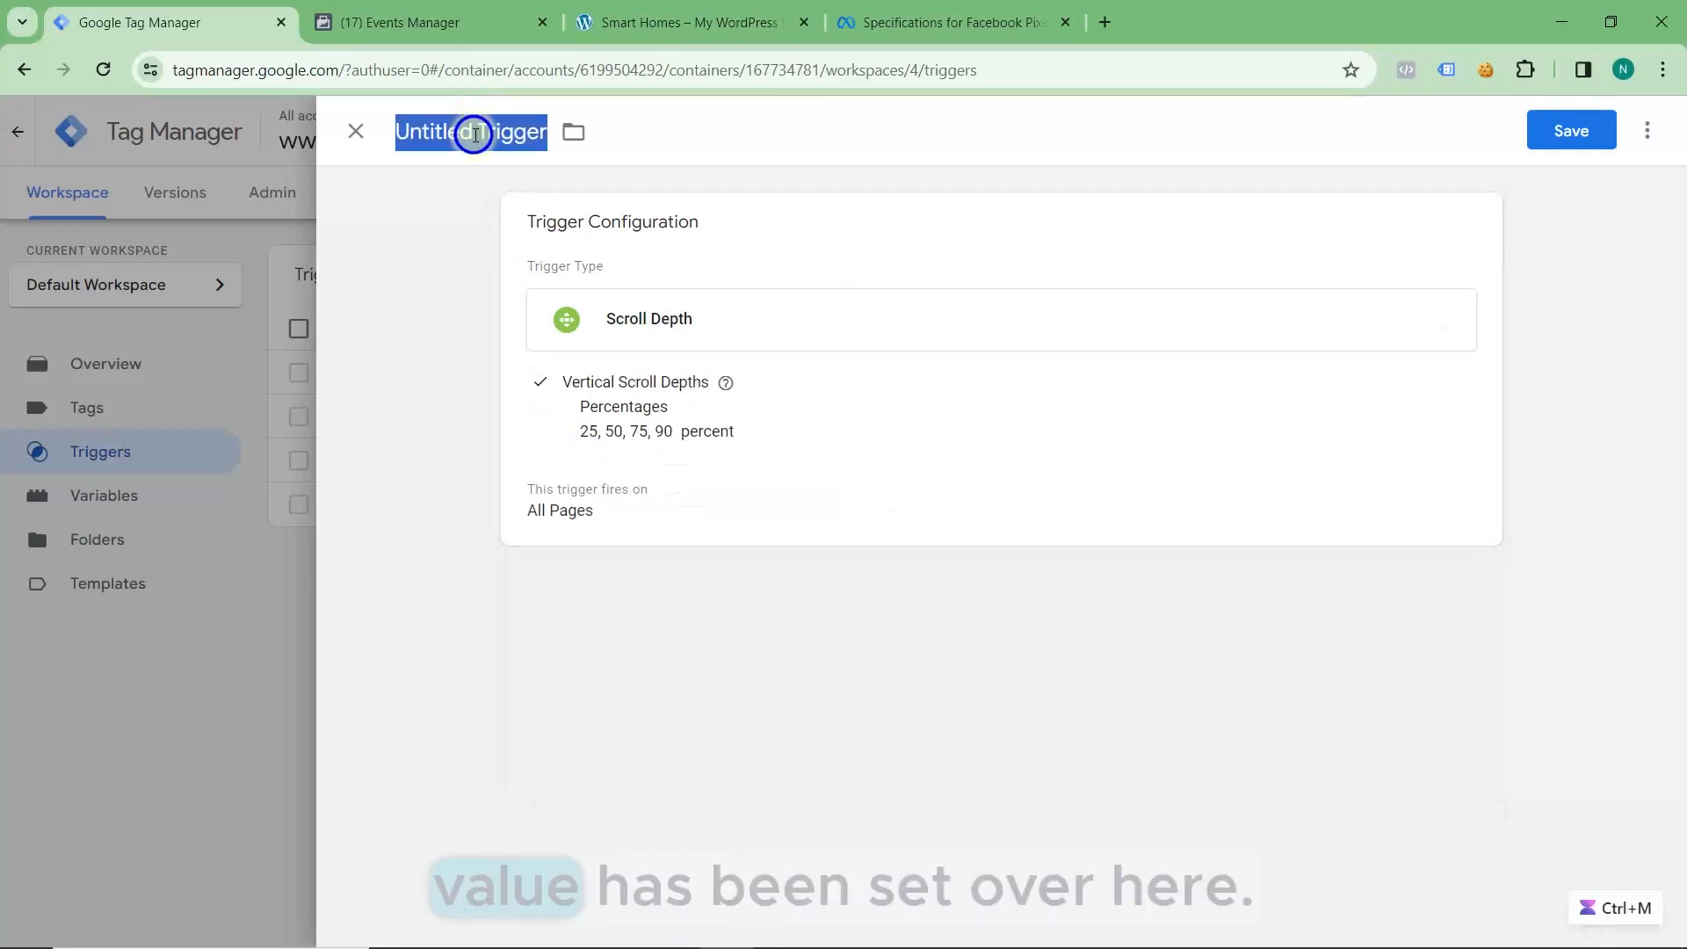
text(scroll )
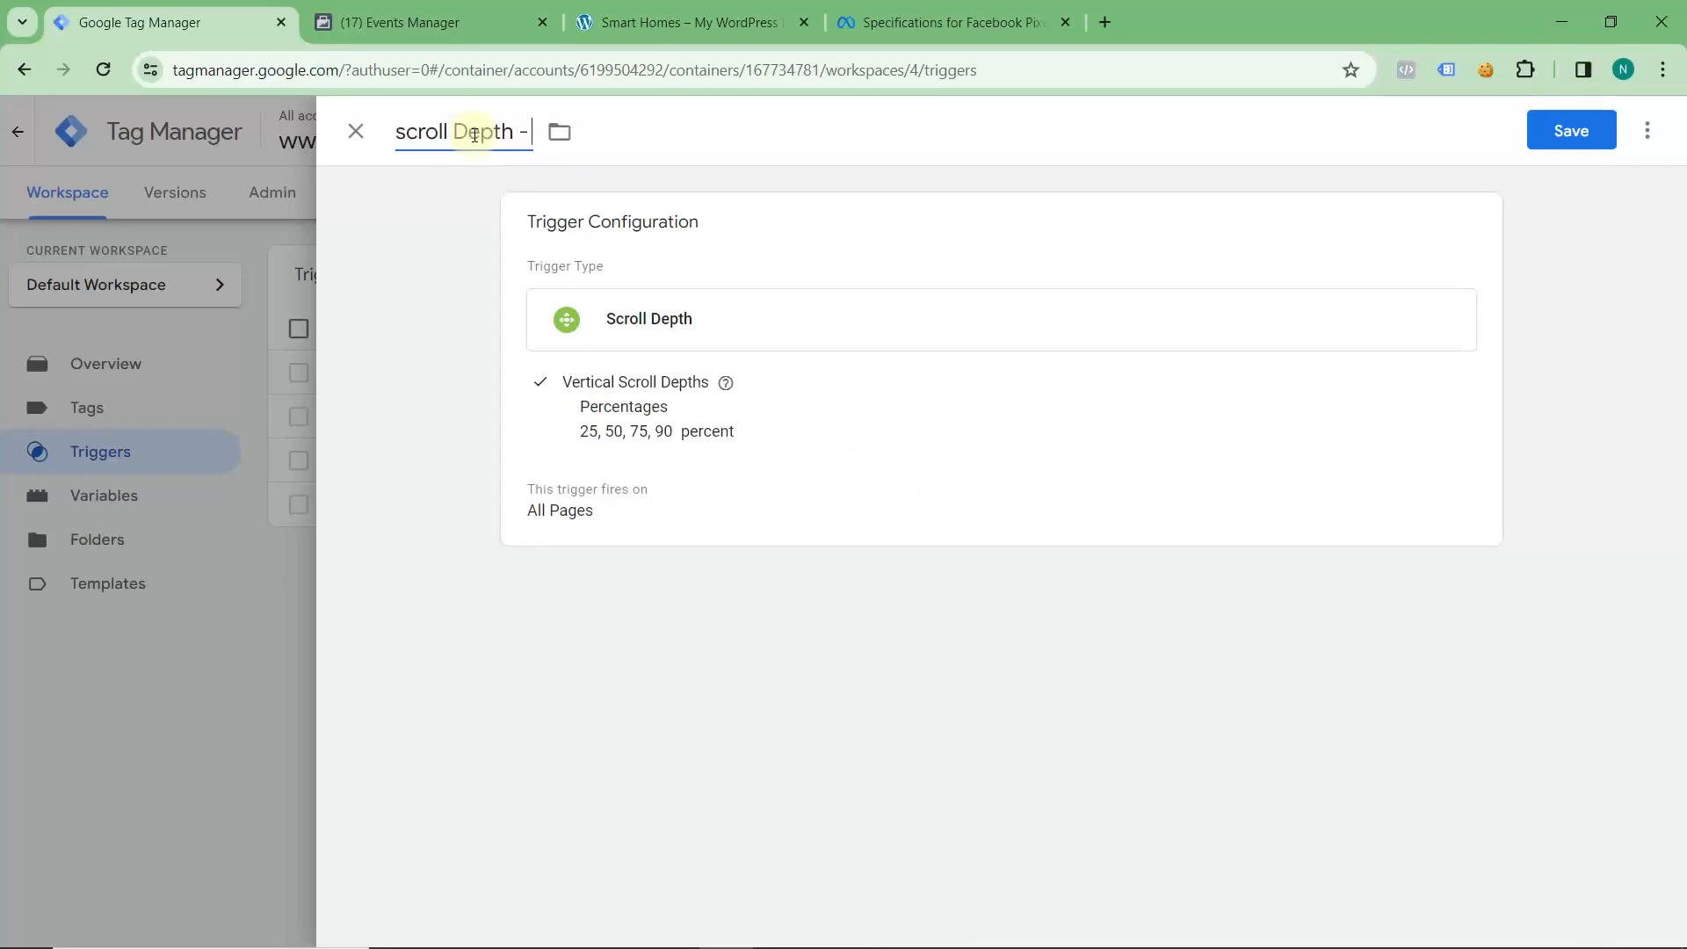
text(Depth -)
key(ctrl+v)
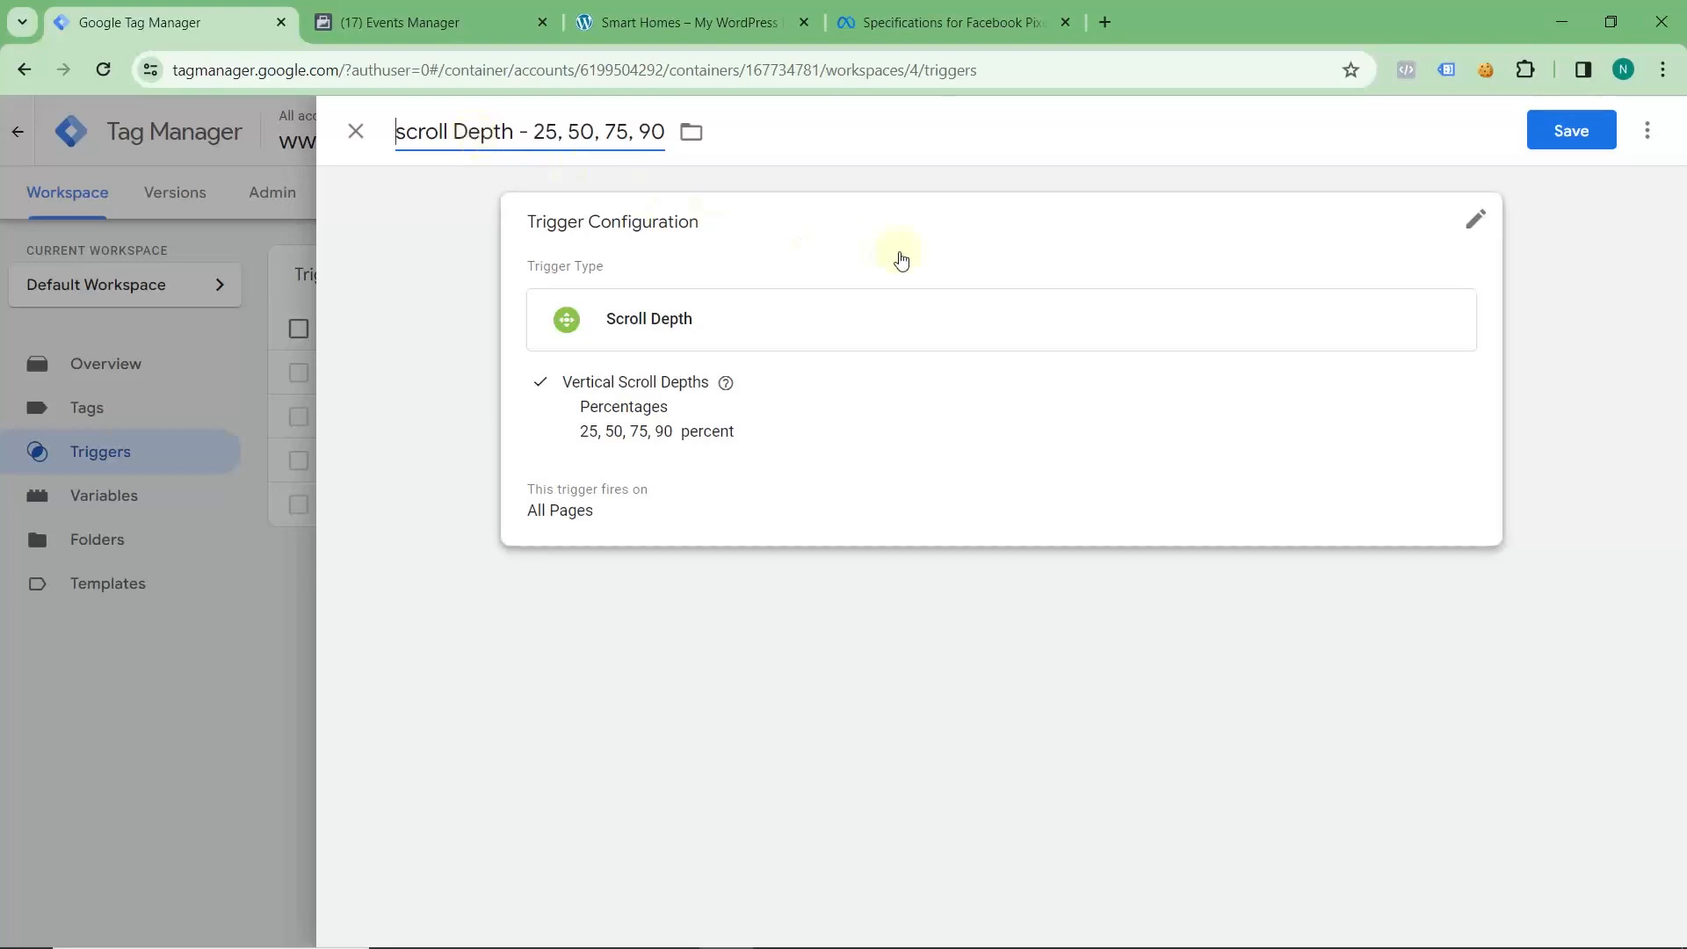
click(1582, 134)
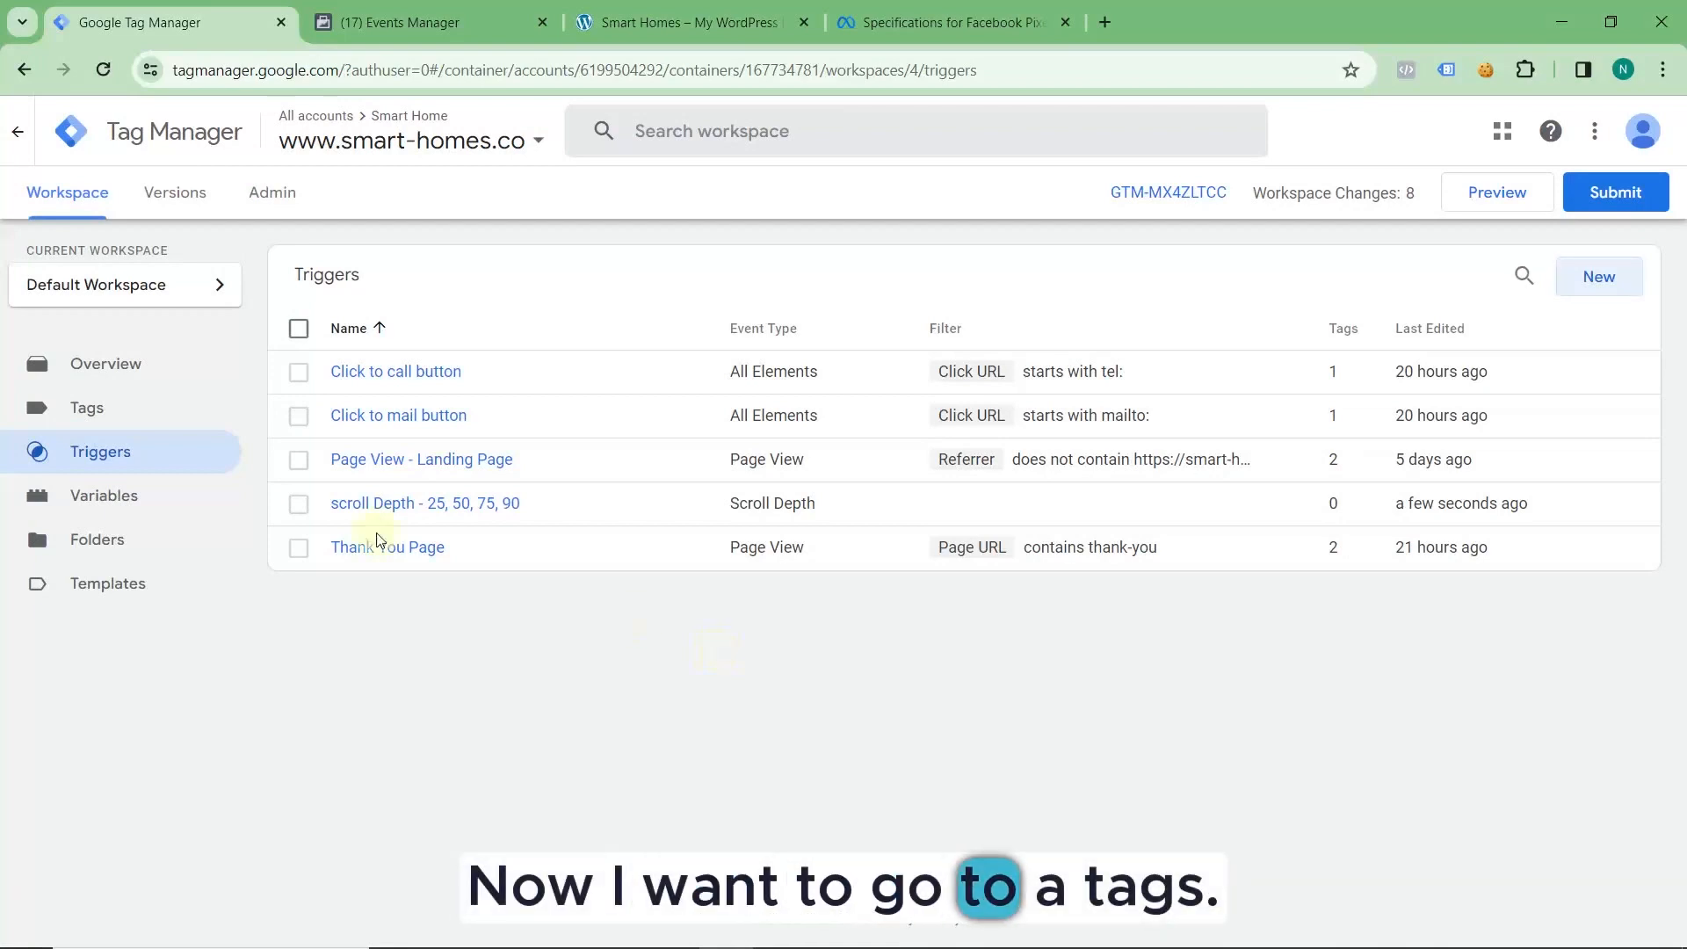
- Create a new tag named "FB - Custom Scroll Depth" with the Custom HTML tag type
click(128, 410)
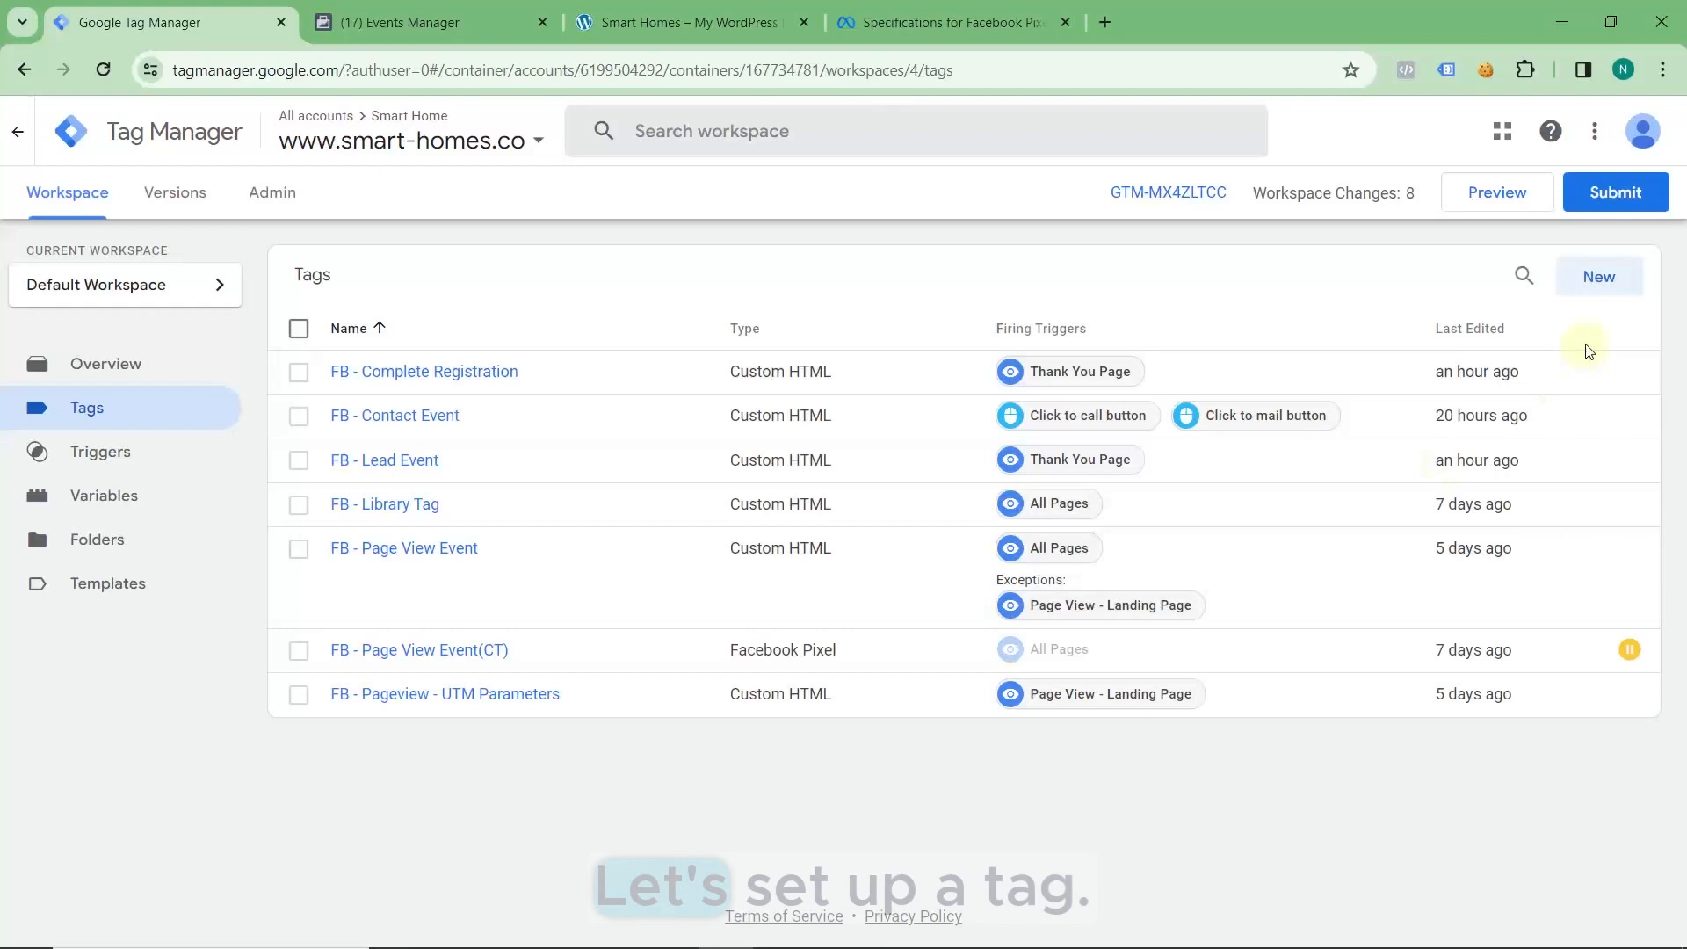
click(1600, 279)
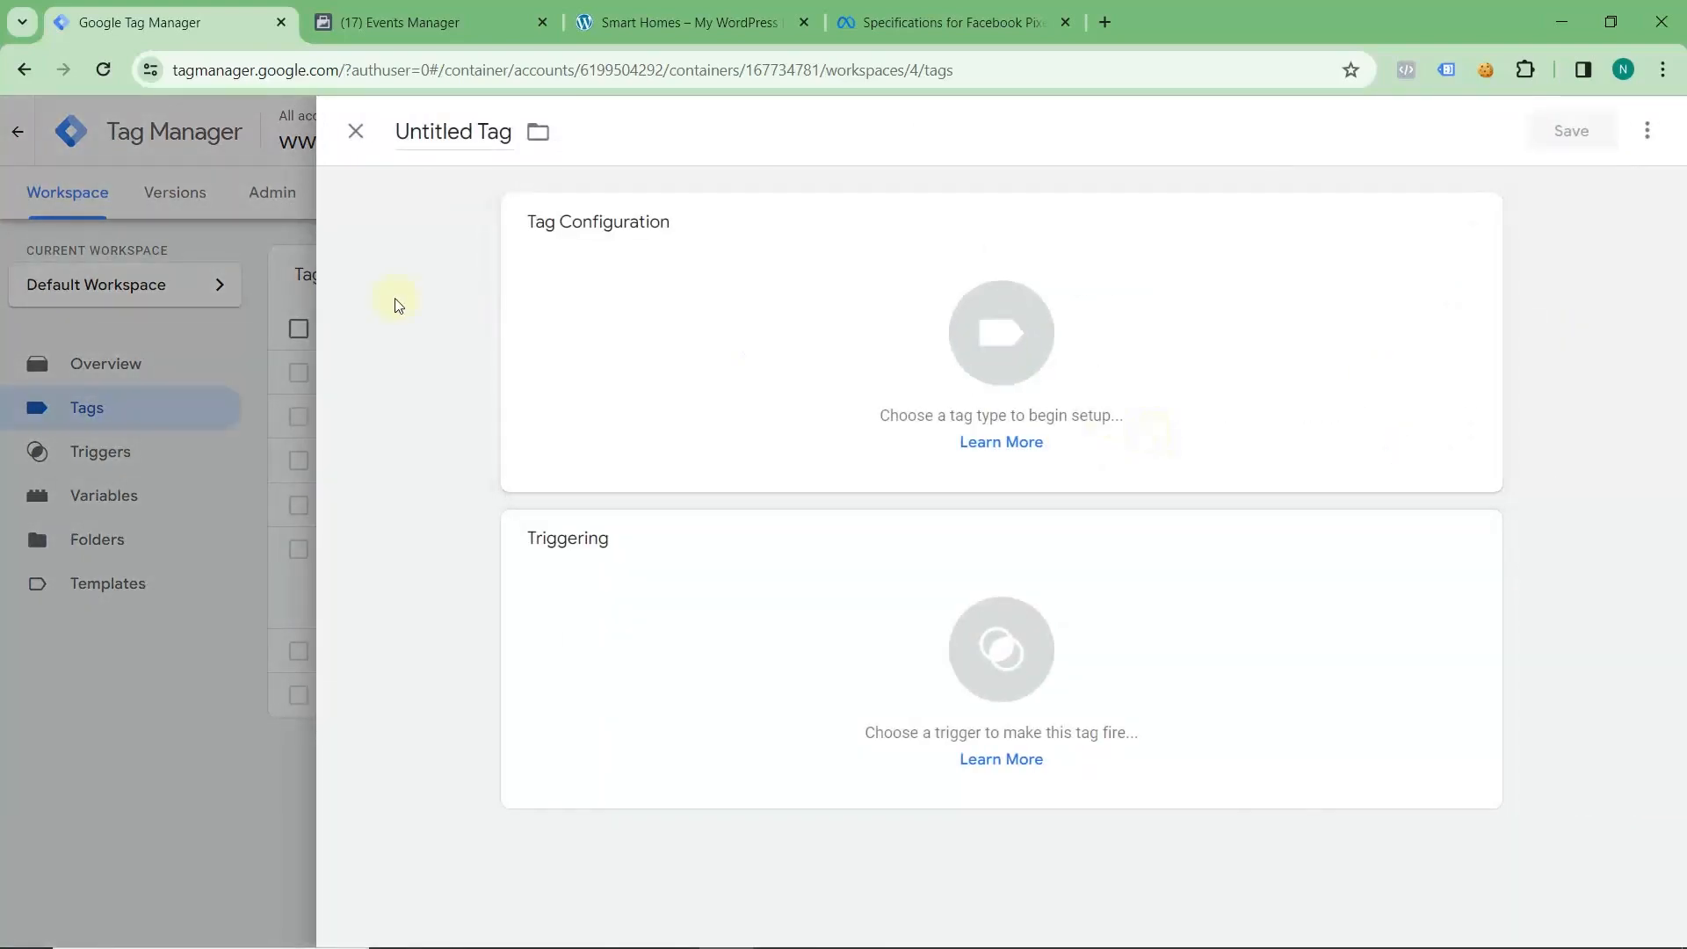
click(441, 134)
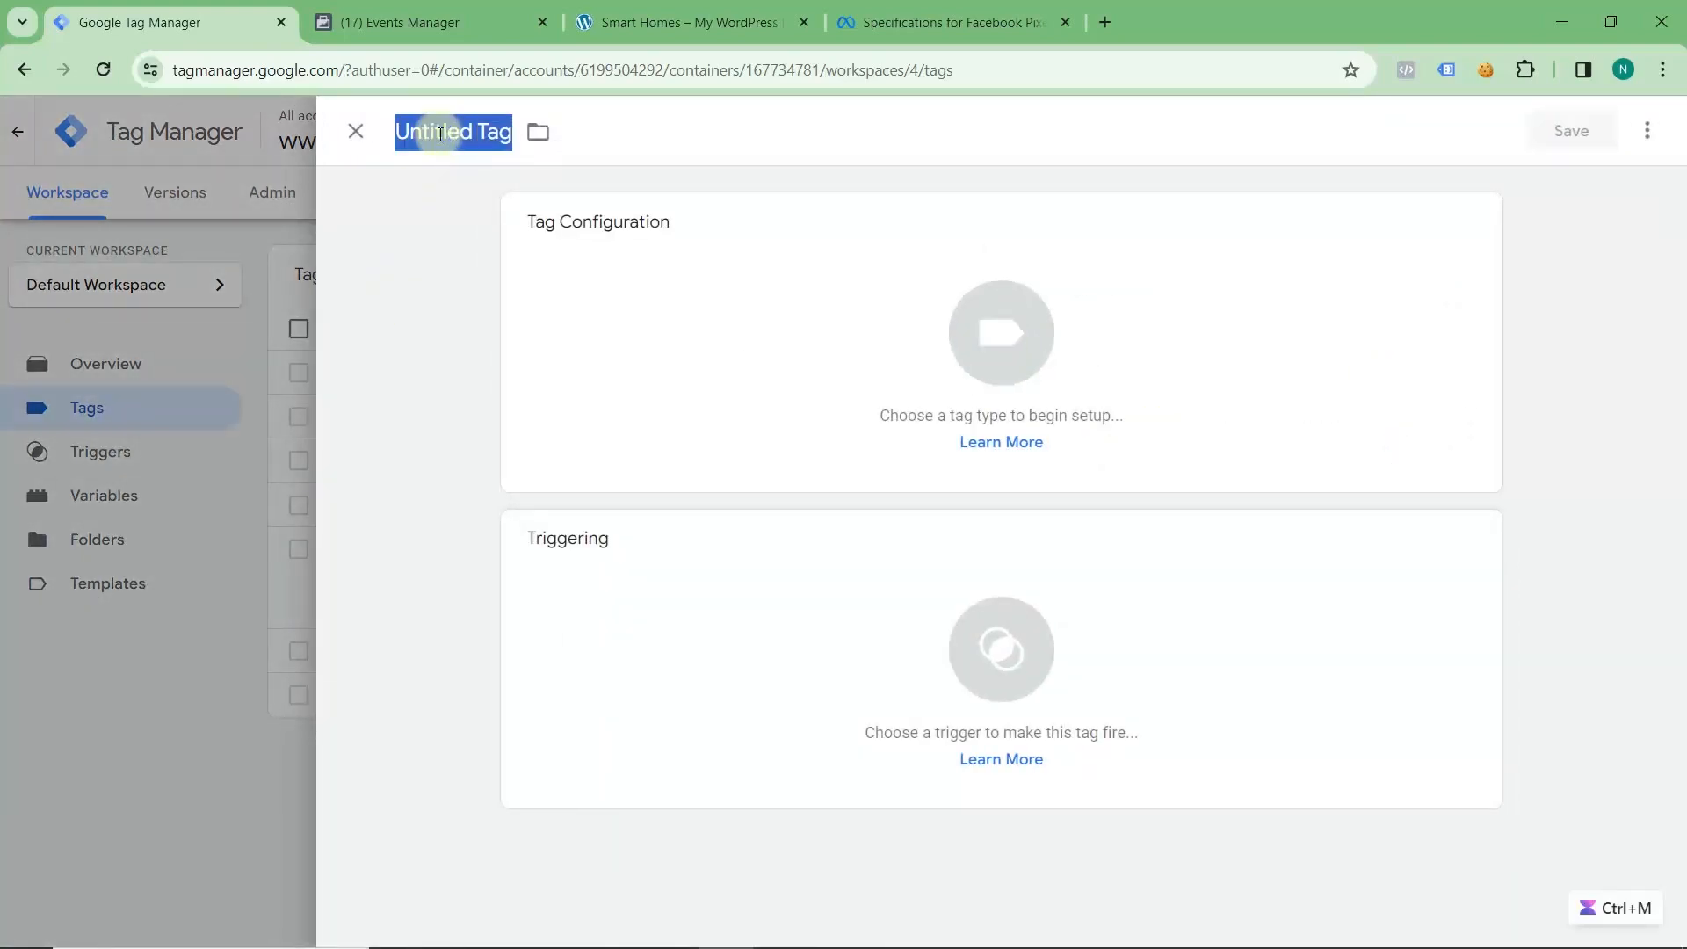
text(FB - Custom Scroll Depth)
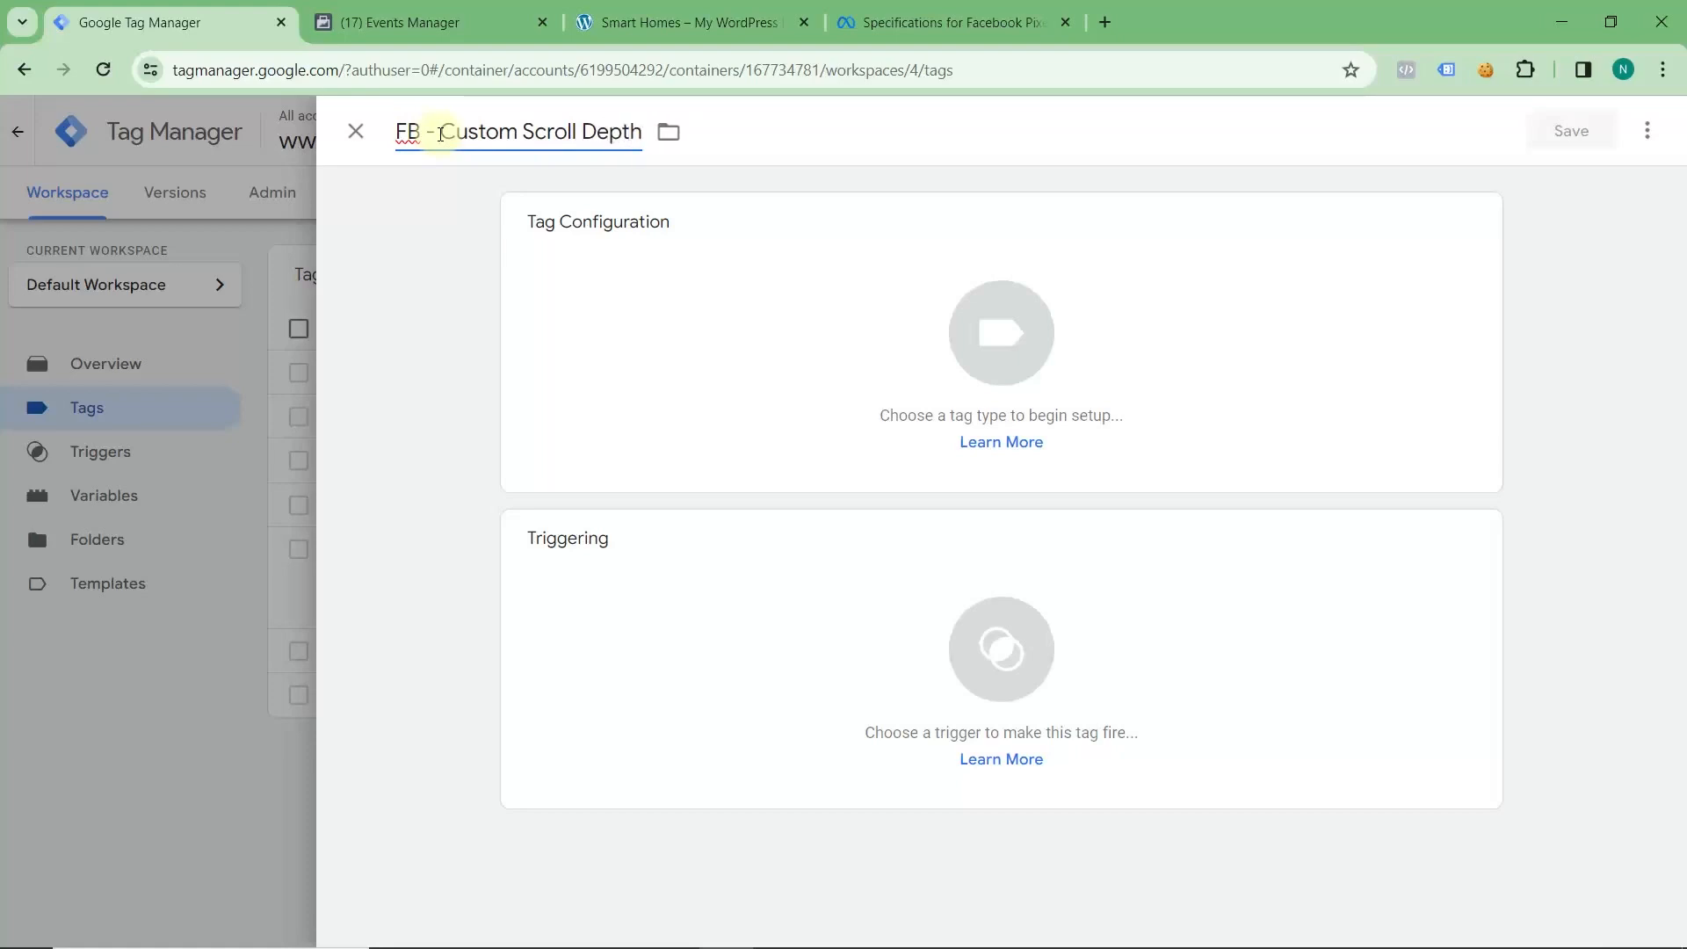
click(715, 370)
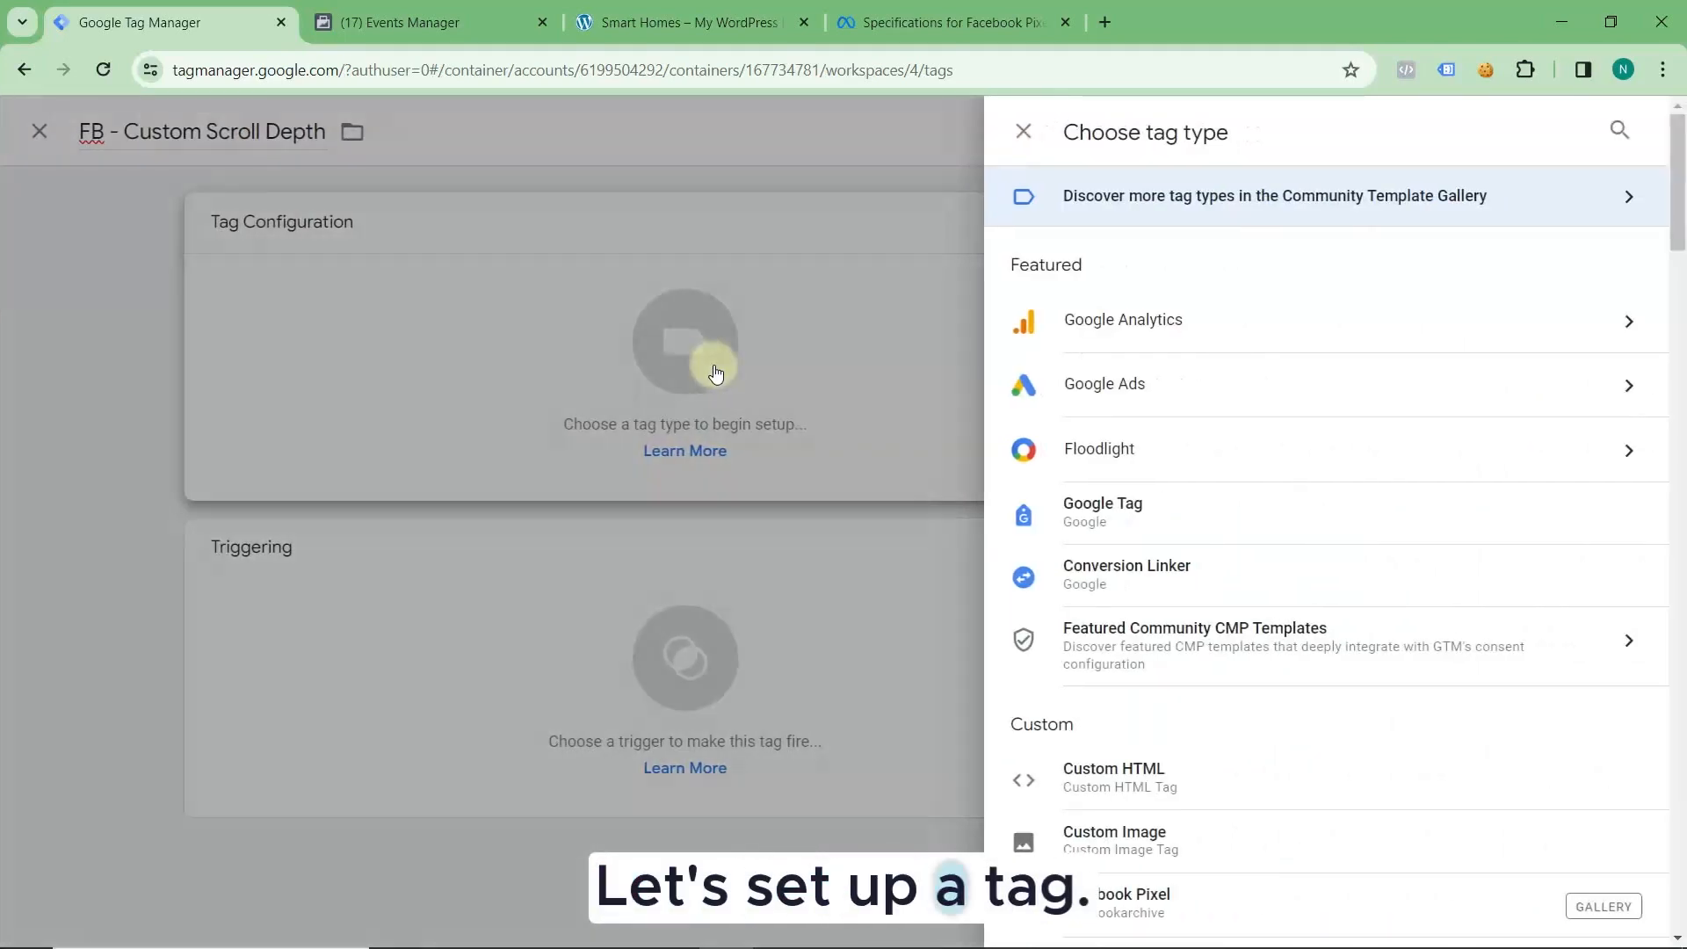
click(1088, 769)
- Enter an opening <script> and a closing </script> tag in the tag's HTML, with an empty line between them
click(703, 472)
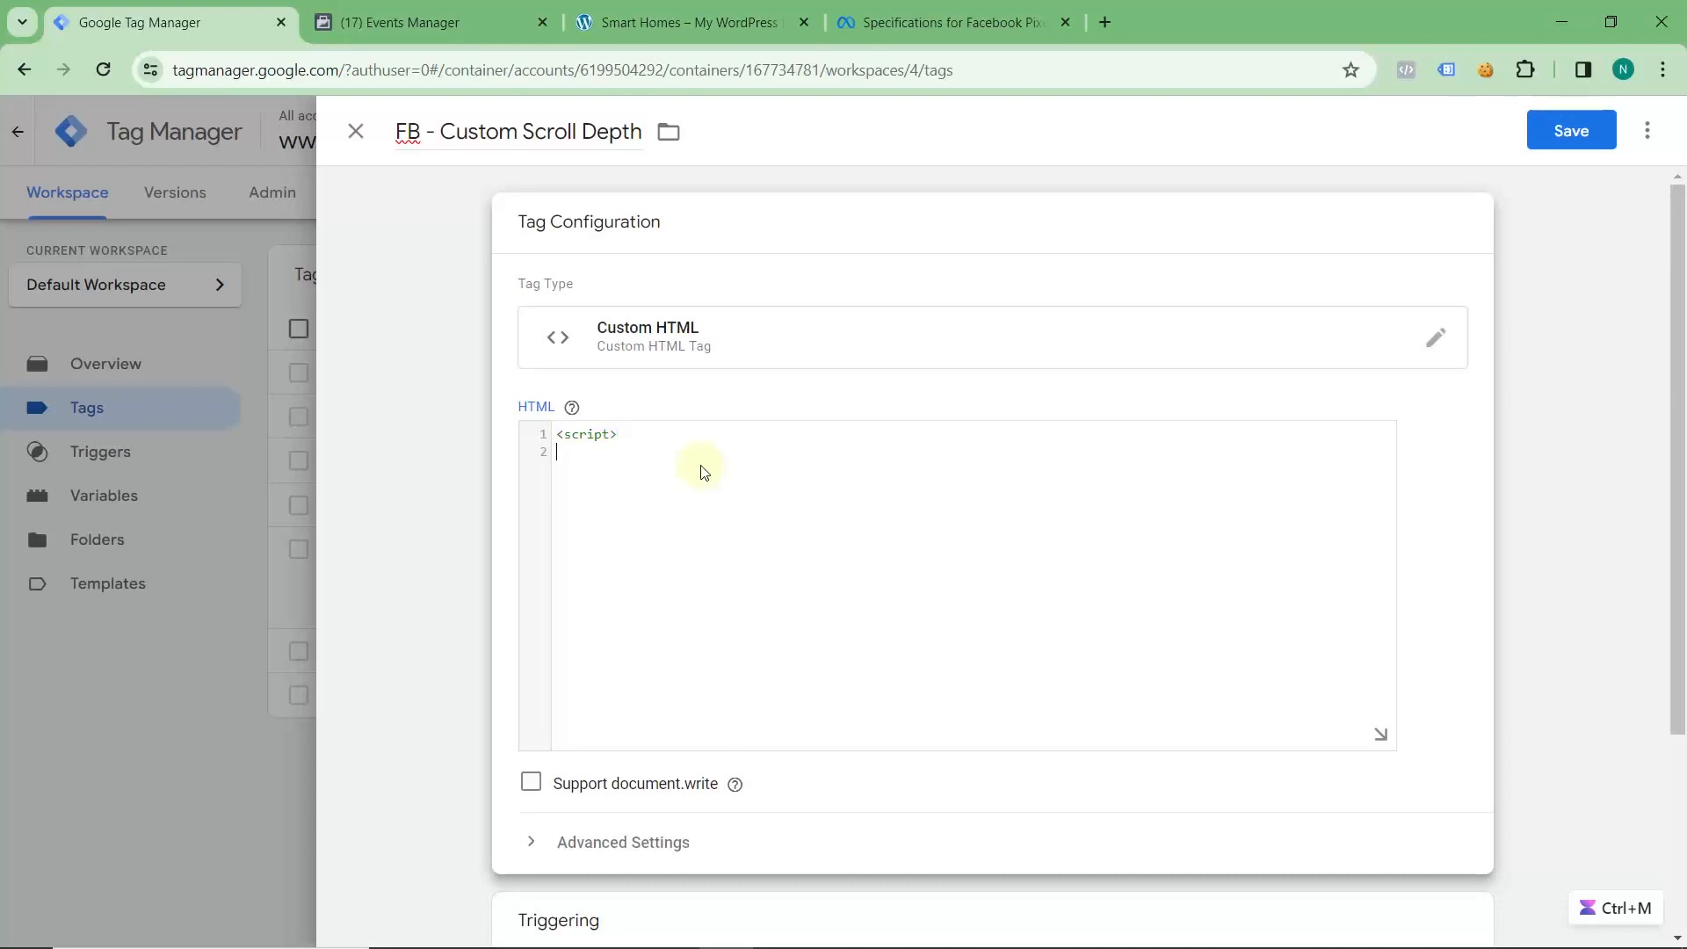
key(Left)
key(Left)
key(Left)
key(Left)
key(Left)
key(Left)
key(Left)
text(/)
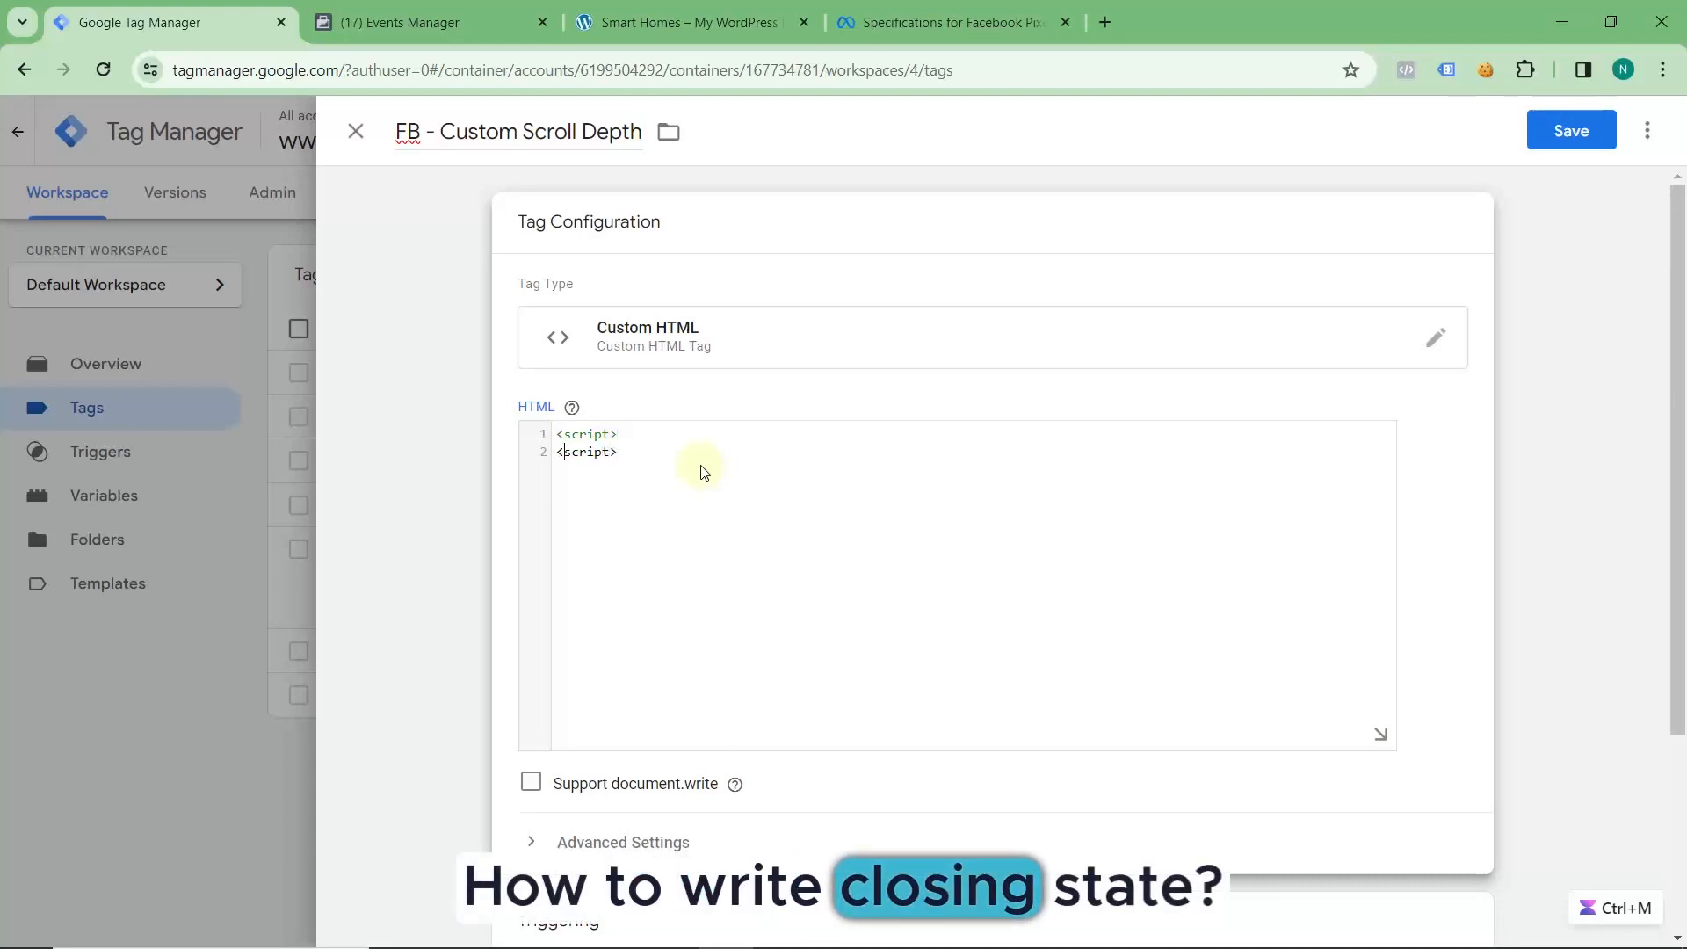
key(Up)
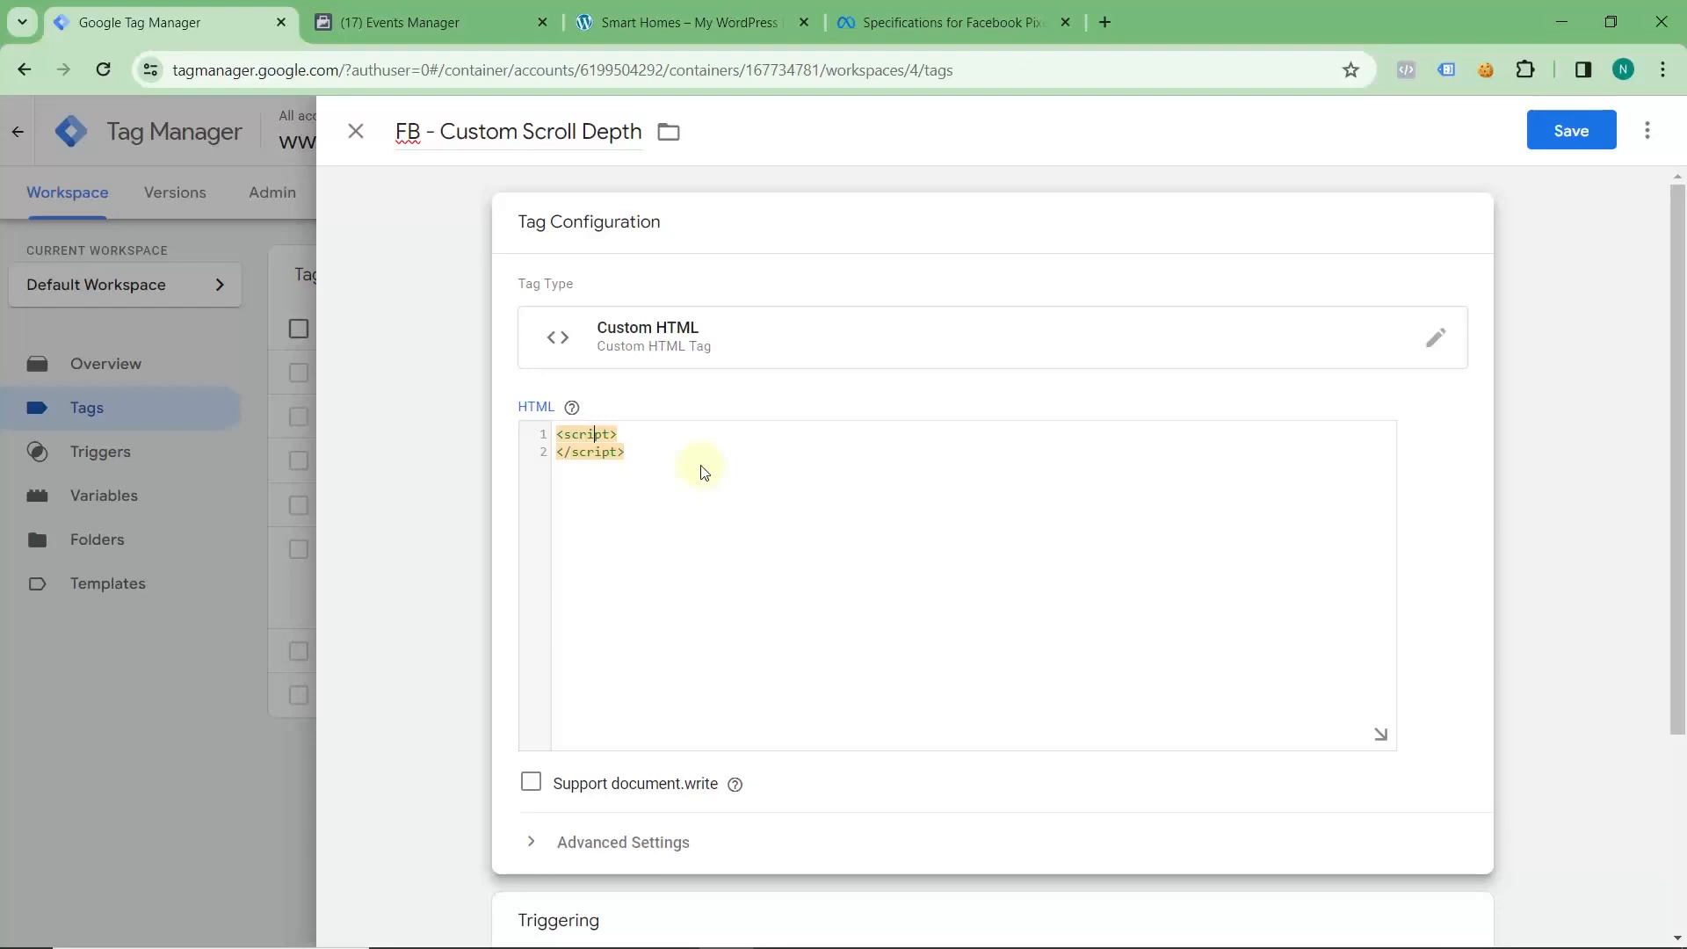
key(End)
key(Return)
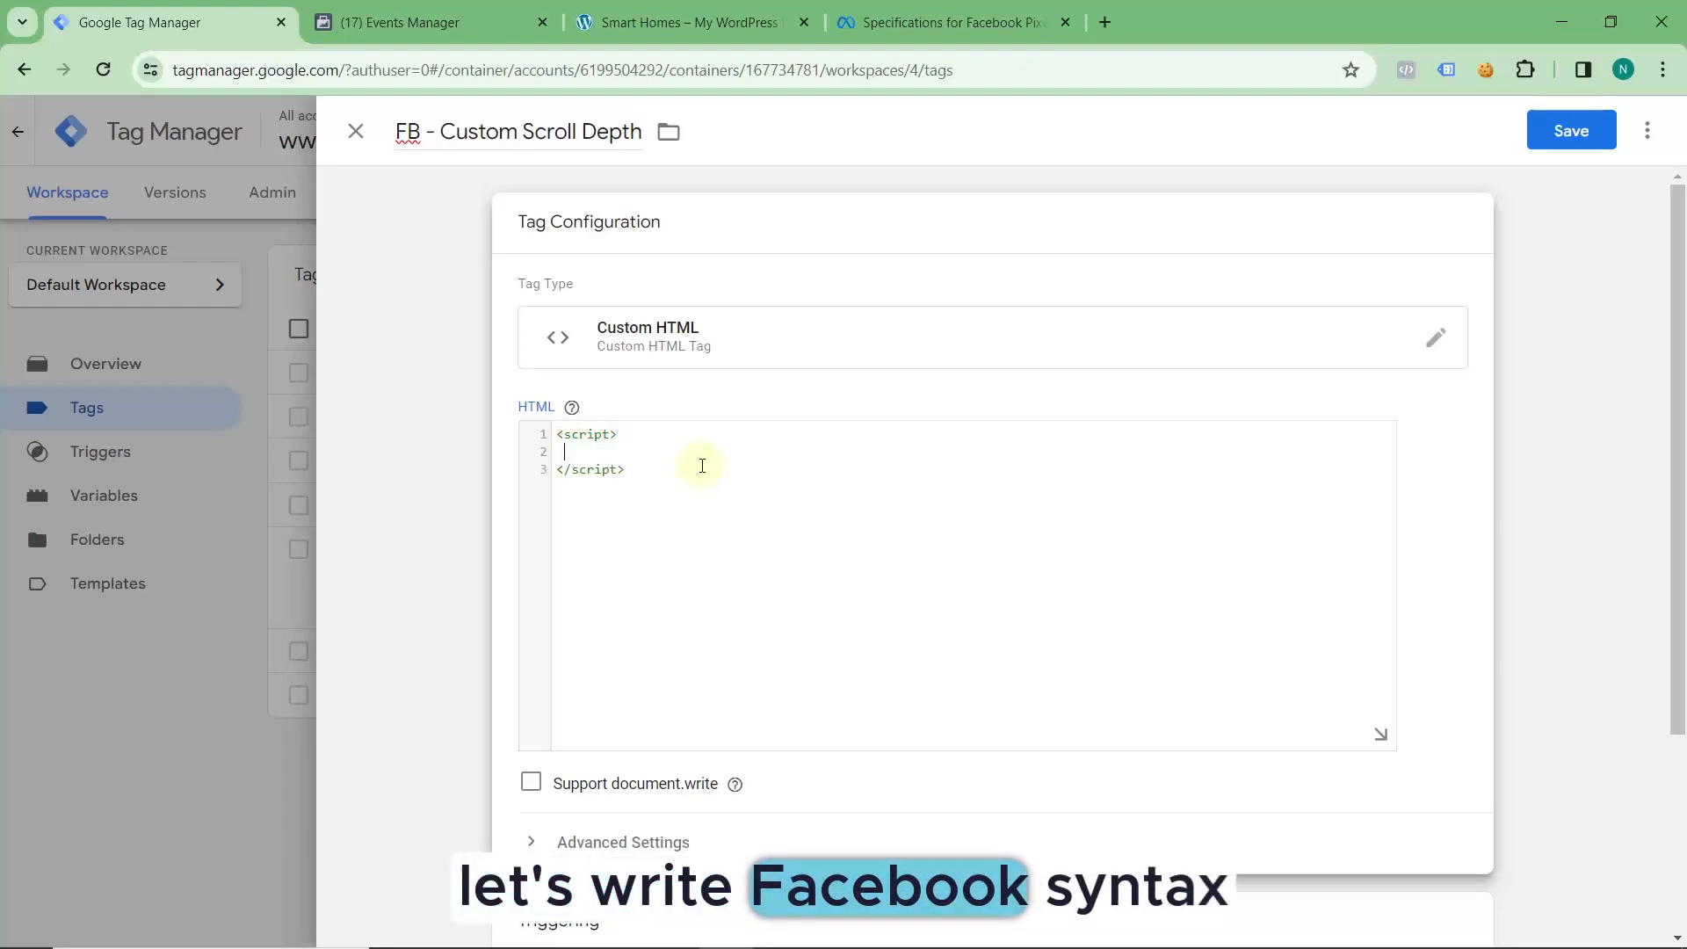
- Write the Facebook Pixel call fbq('trackCustom','ScrollDepth'); between the script tags
text(fbq)
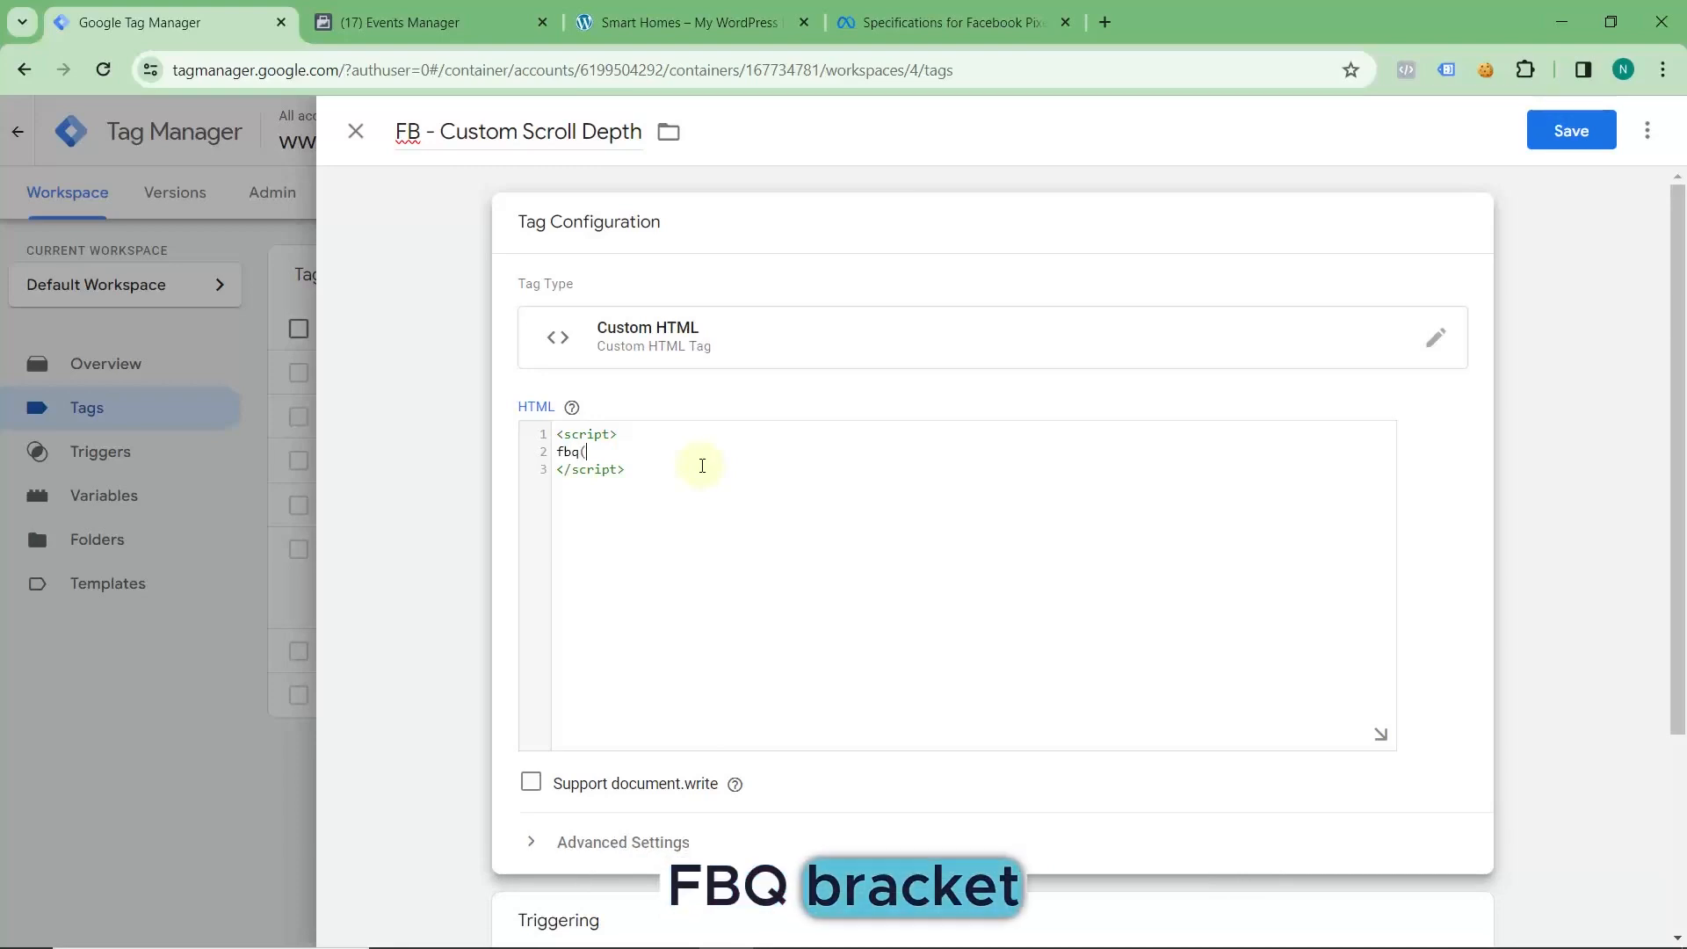
text(();)
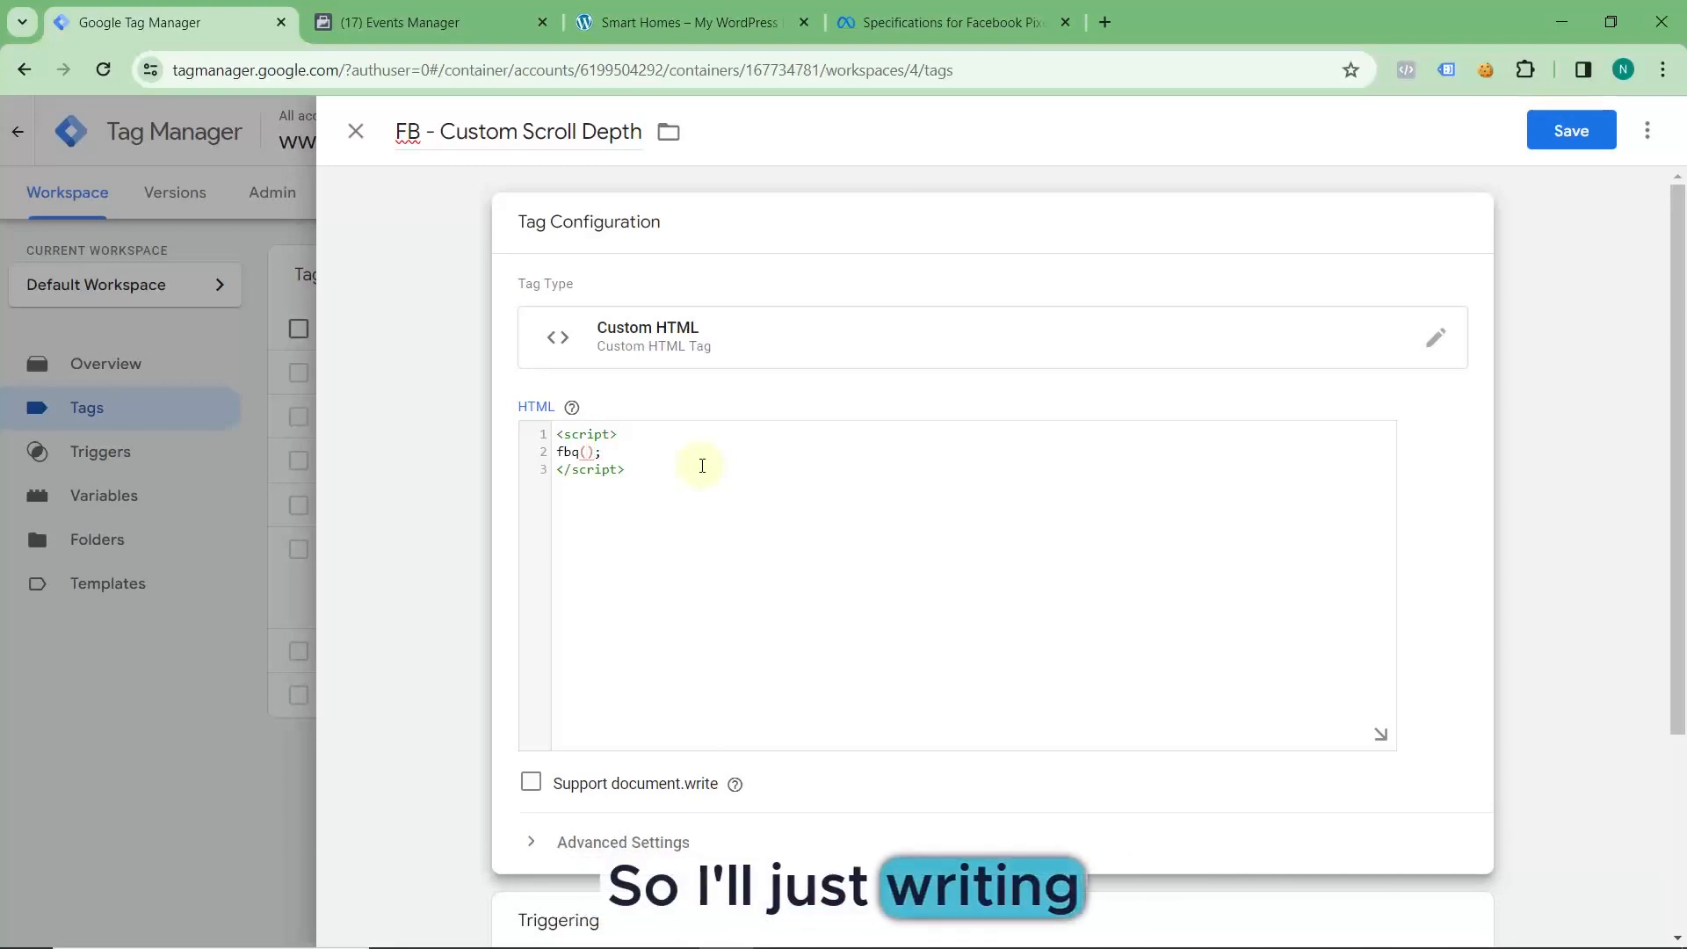
text('')
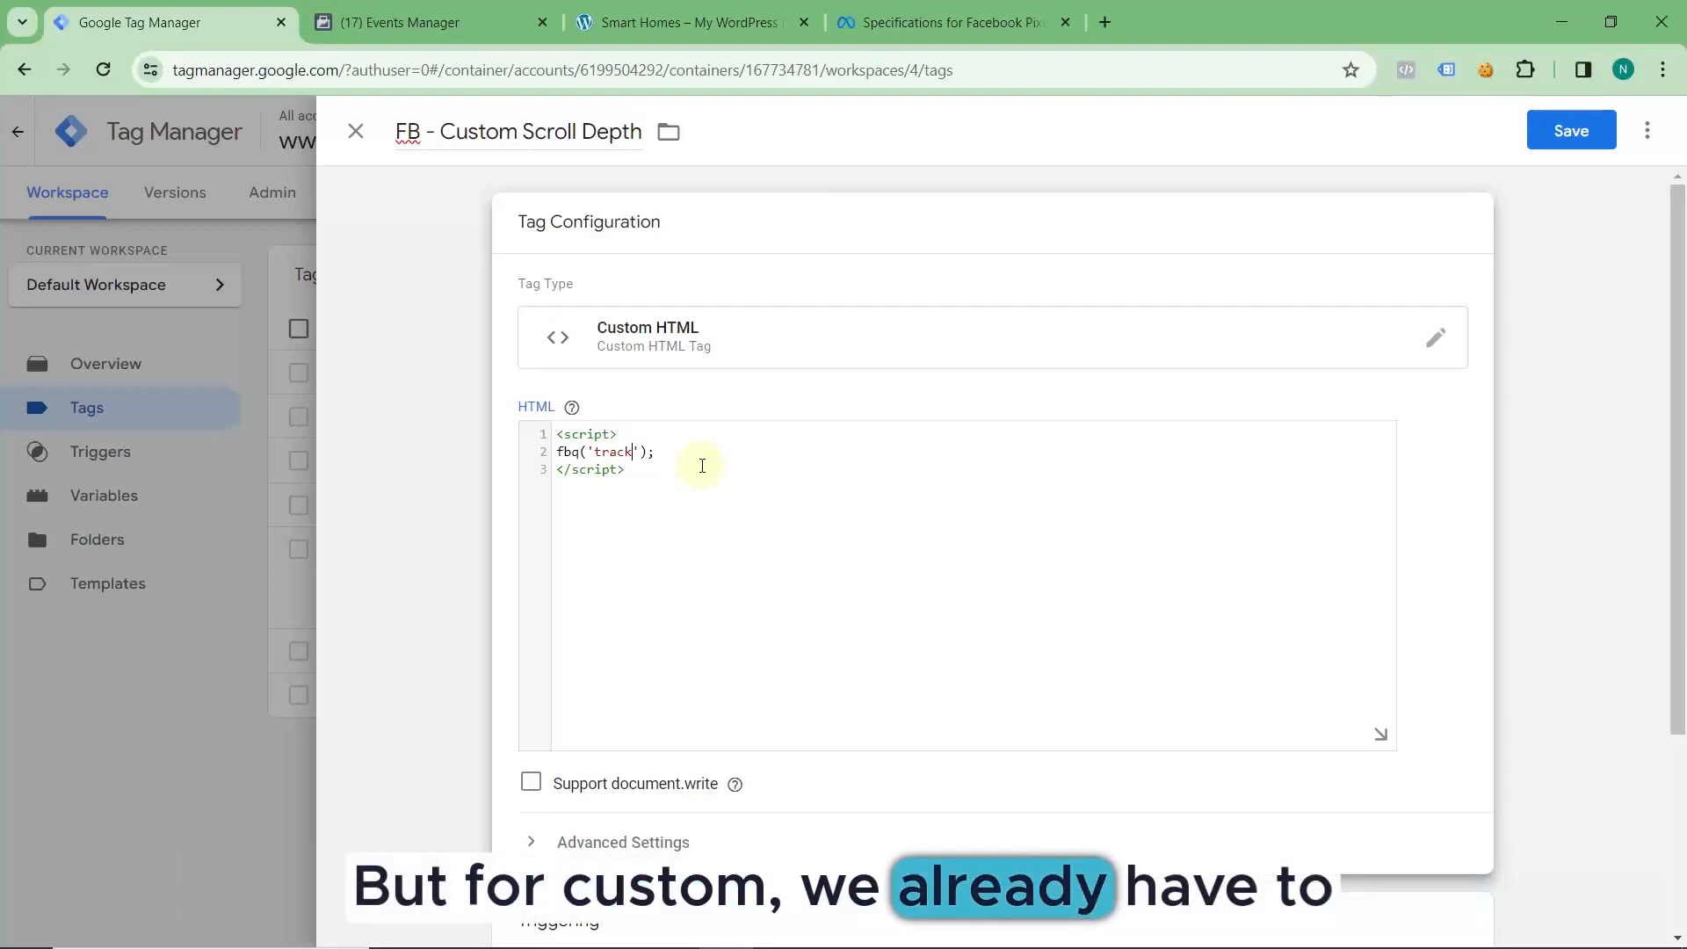
text(Custom)
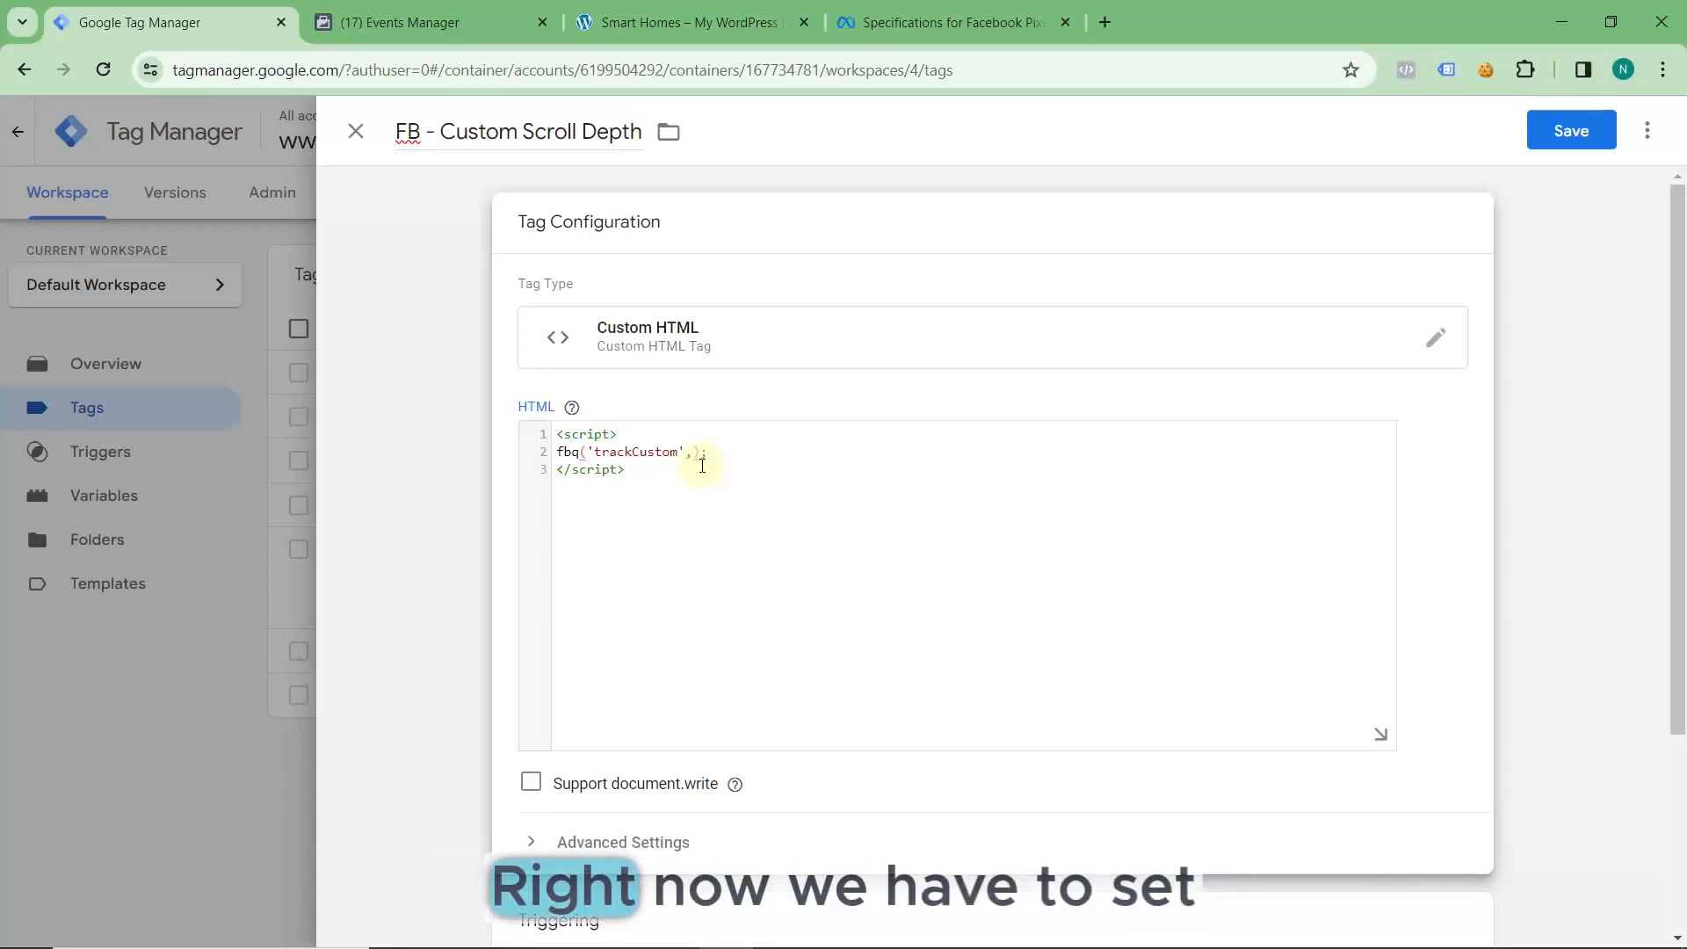
text(',')
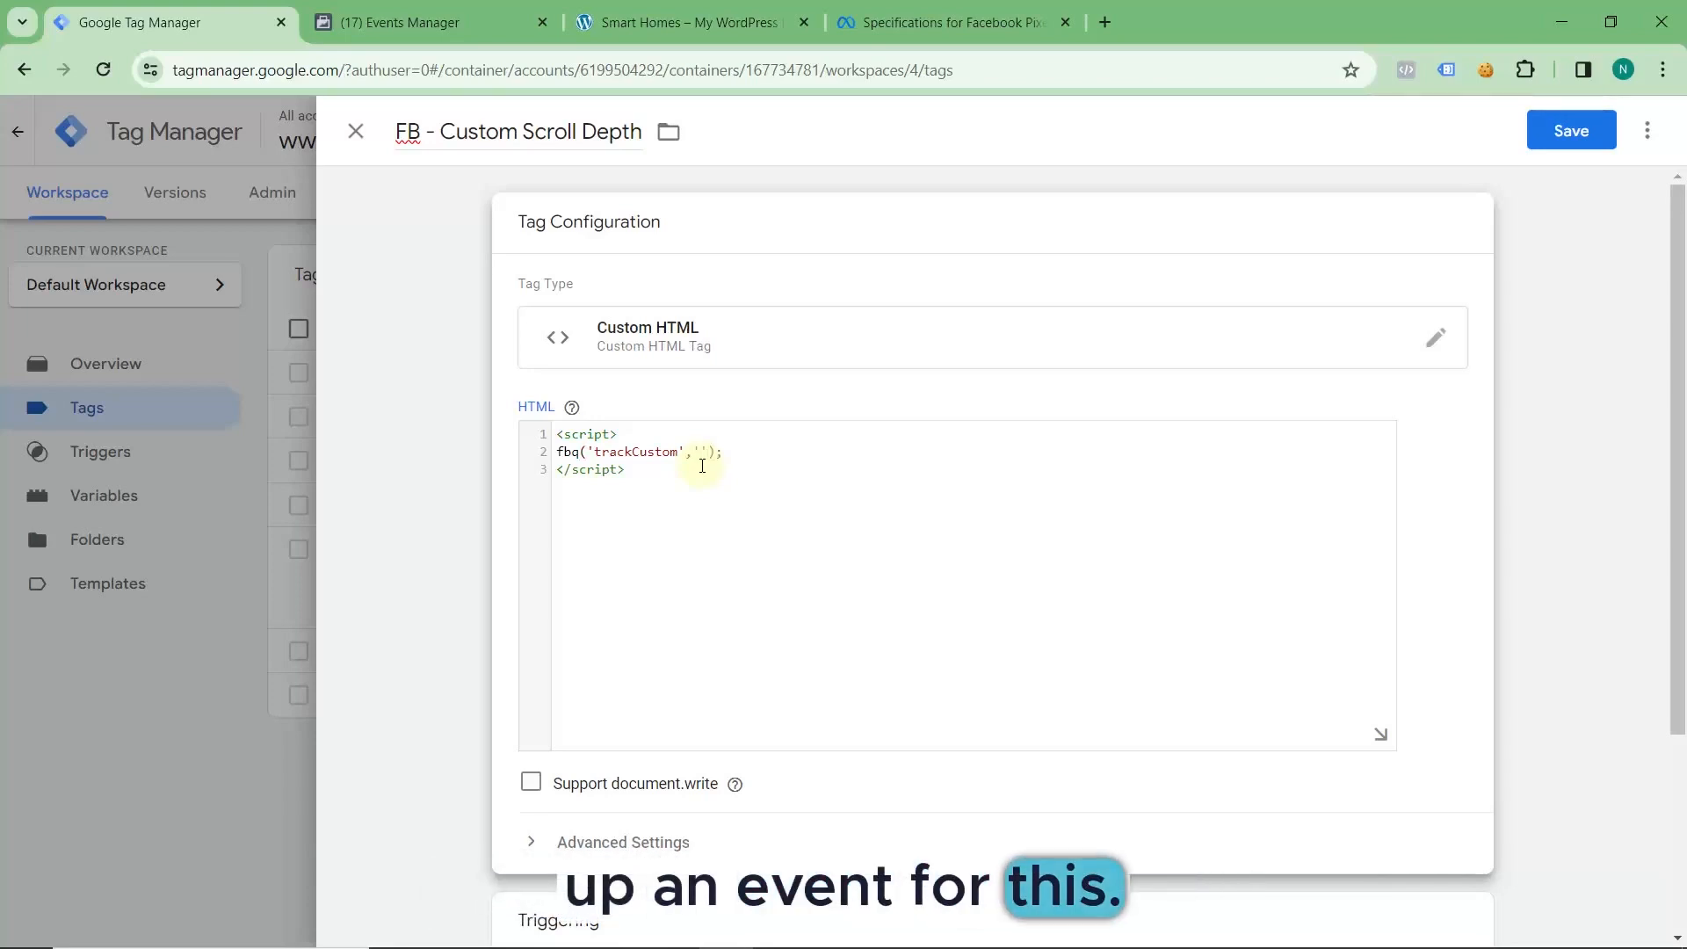
text(Scro)
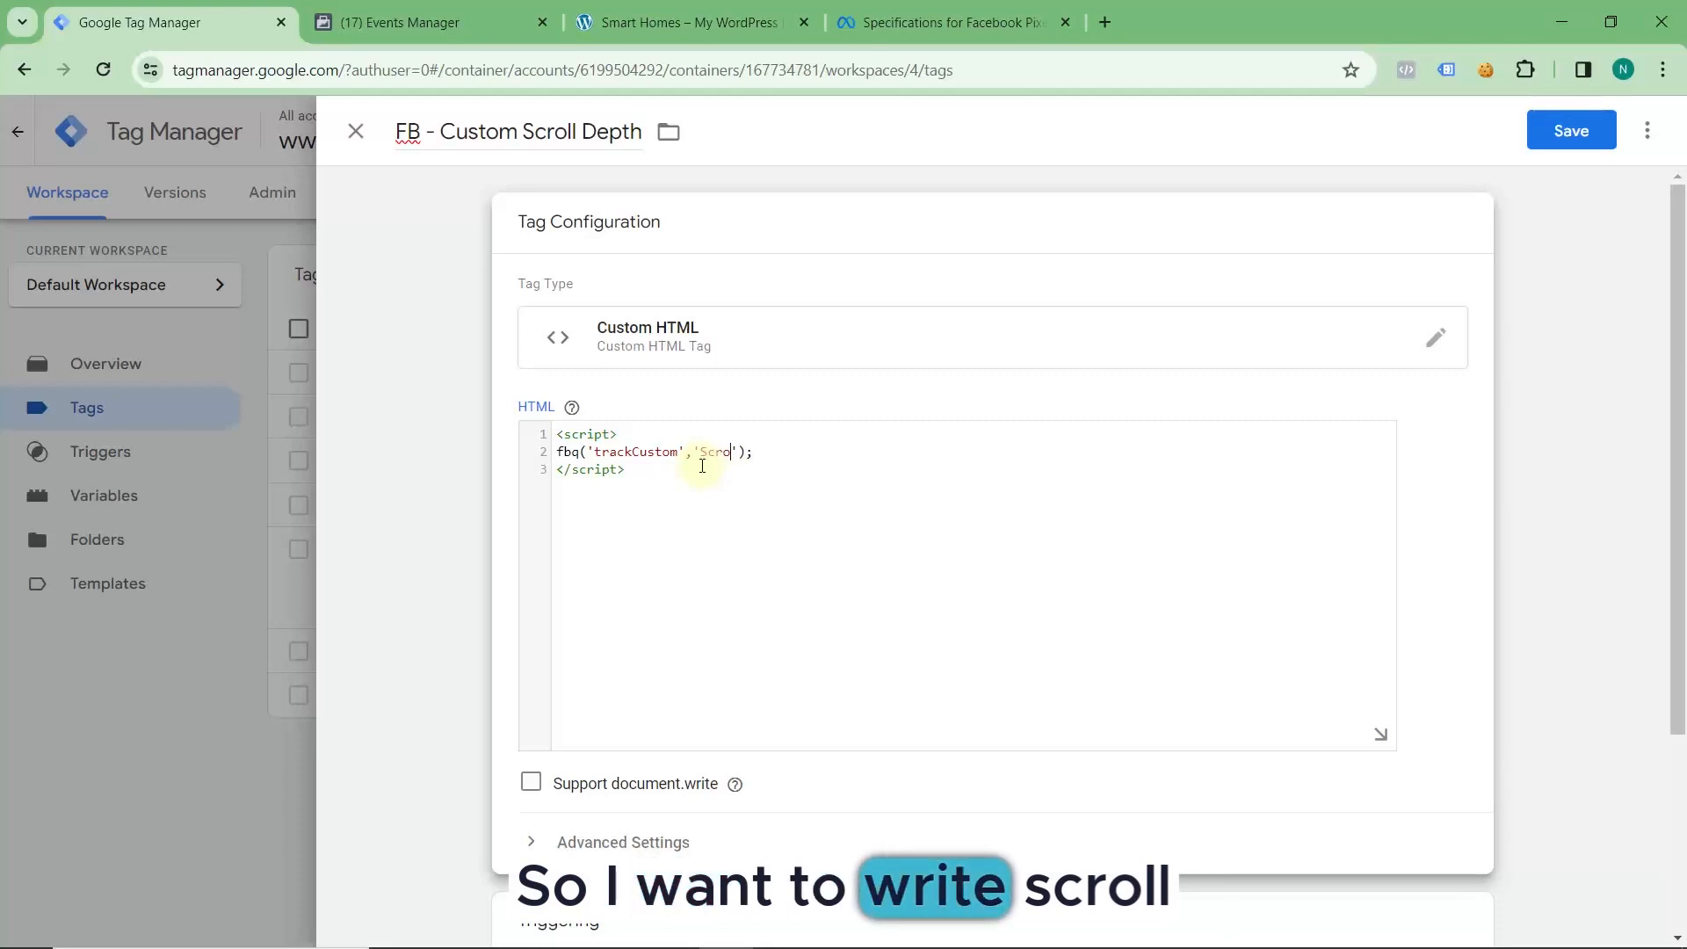
text(ll_Depth)
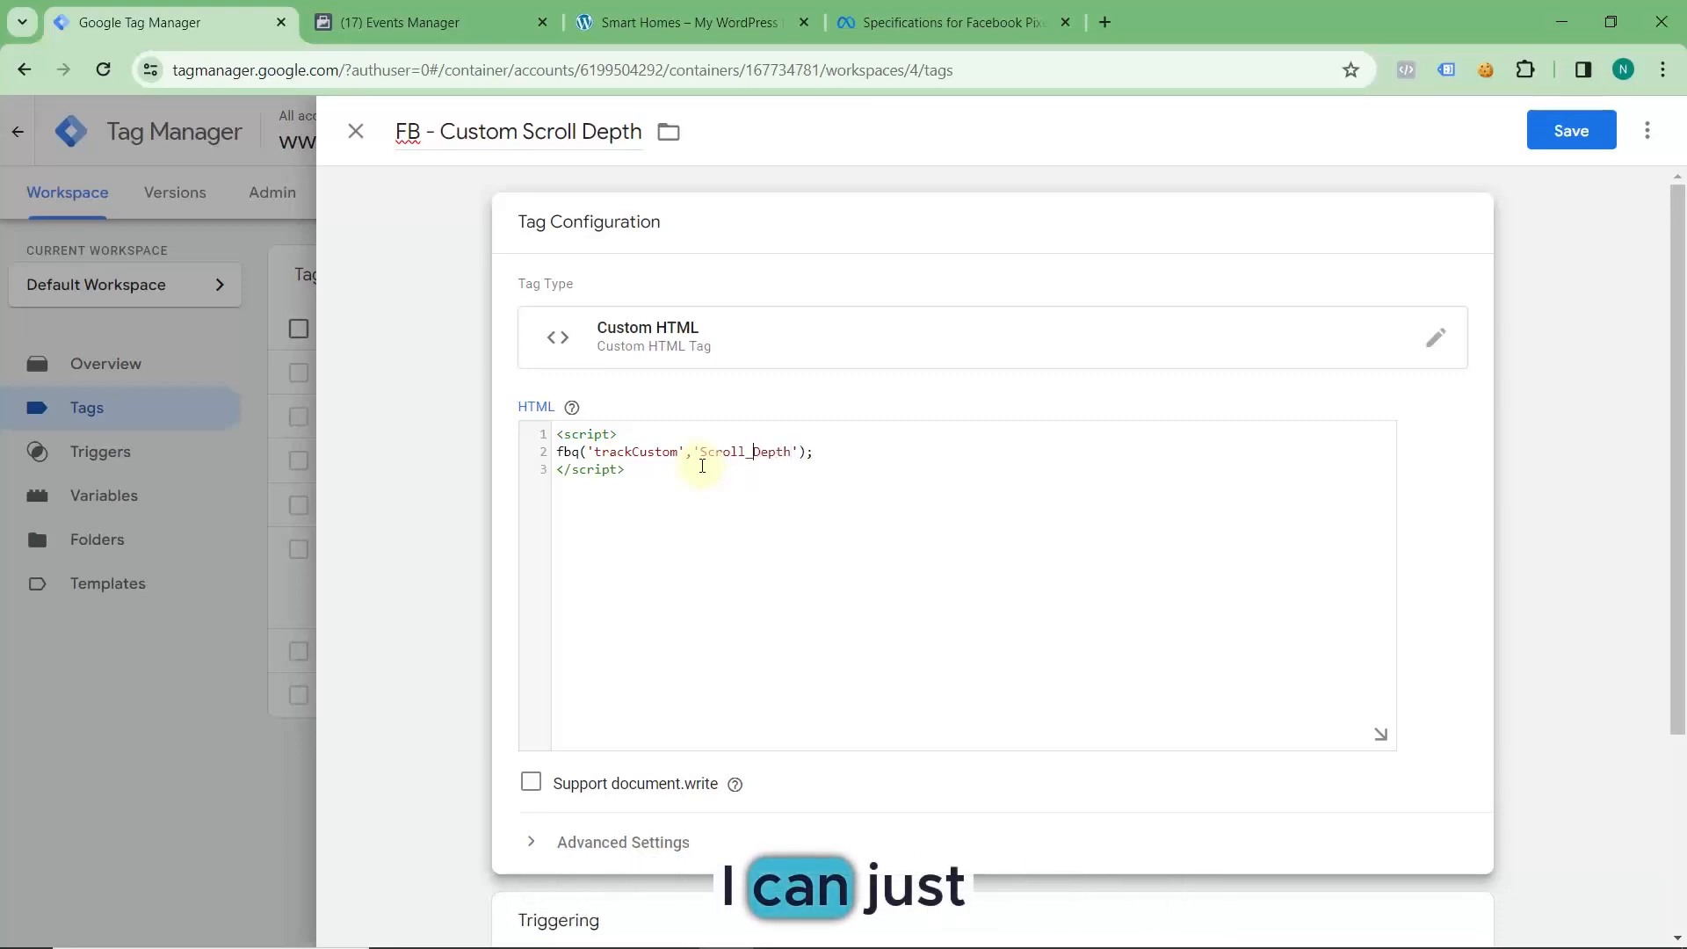
key(Right)
key(Right)
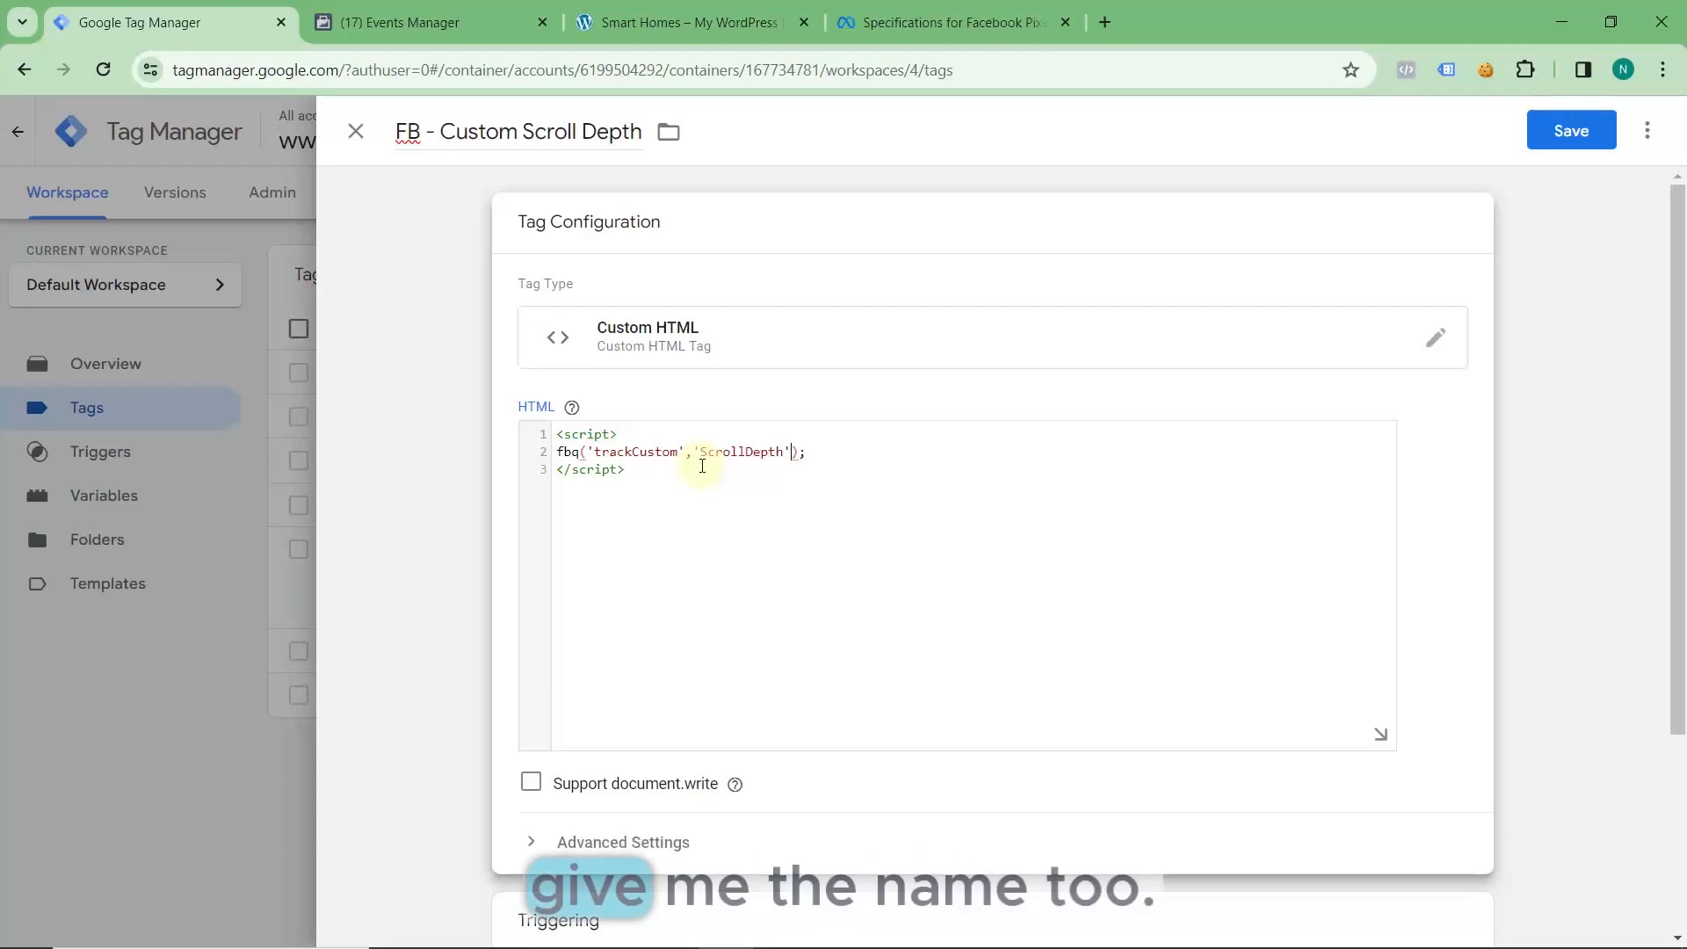
- Add a curly-bracket object with a depthPercentage parameter as the third argument of the fbq call
text(,)
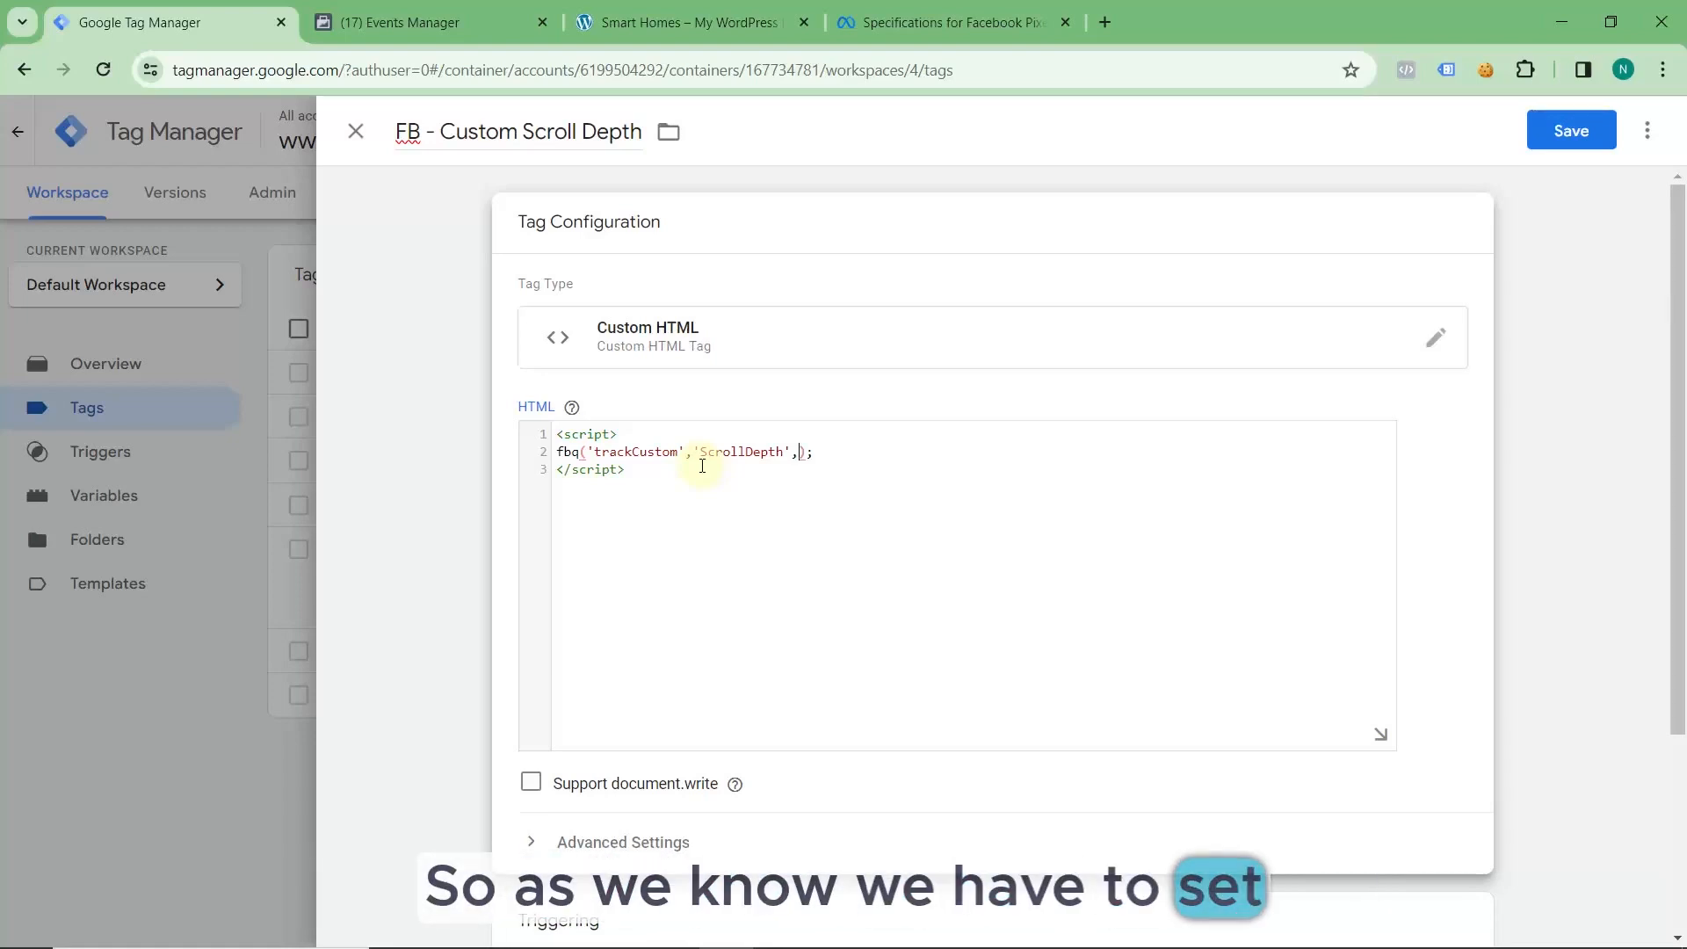
text({})
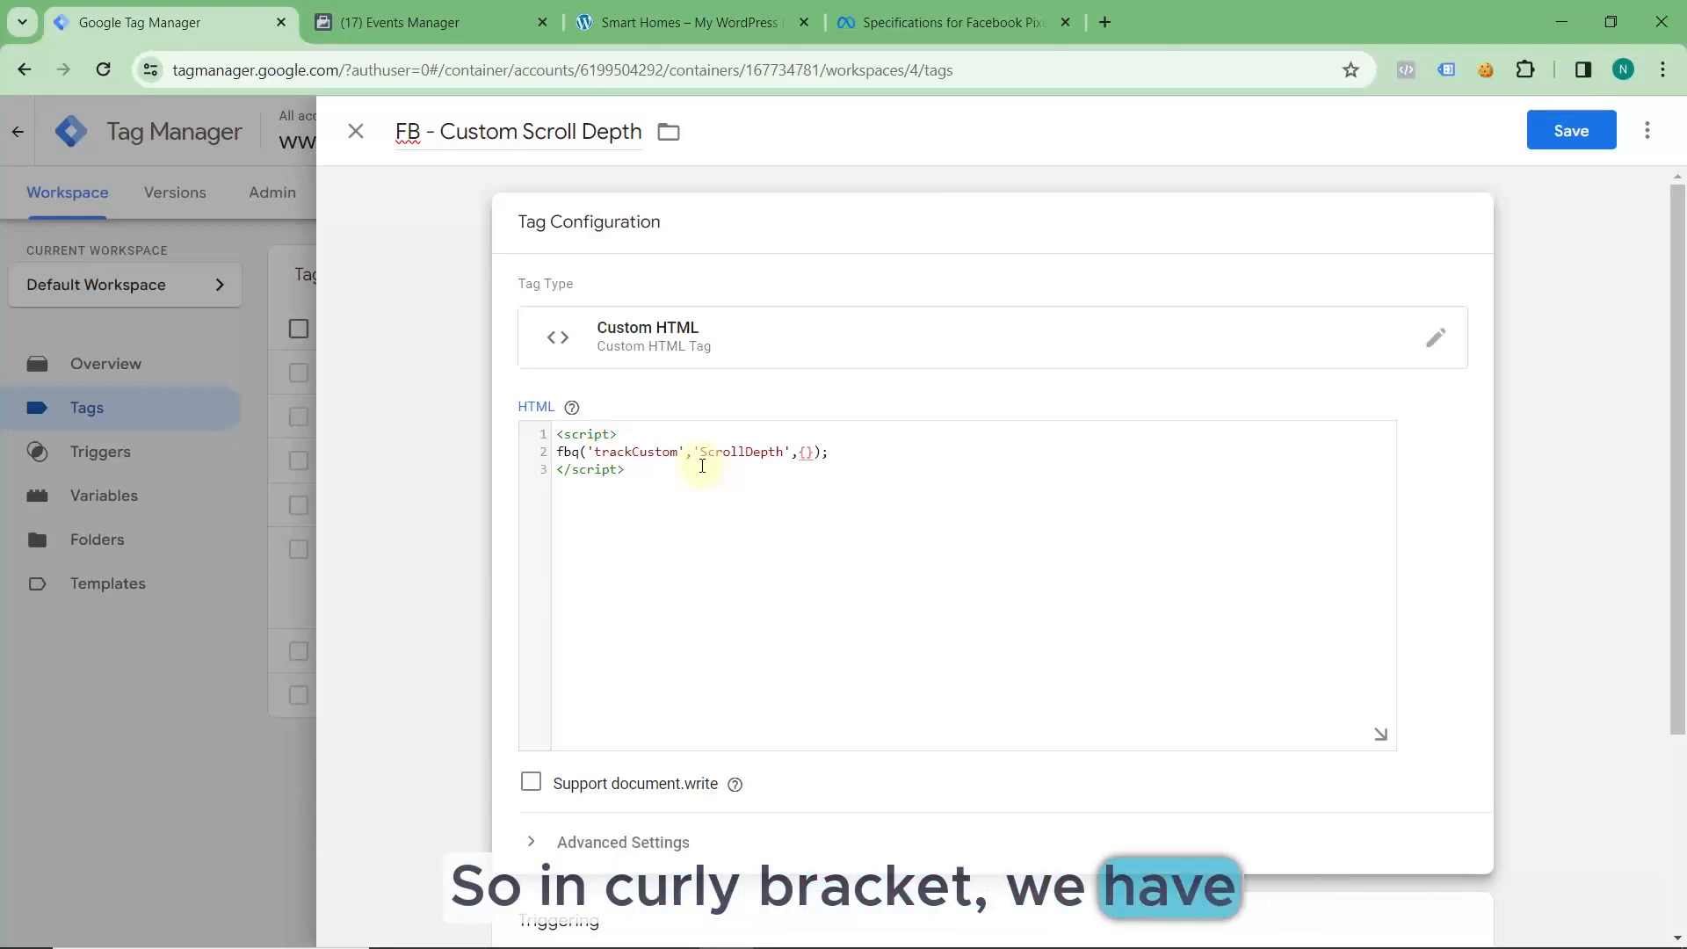
text(depth:)
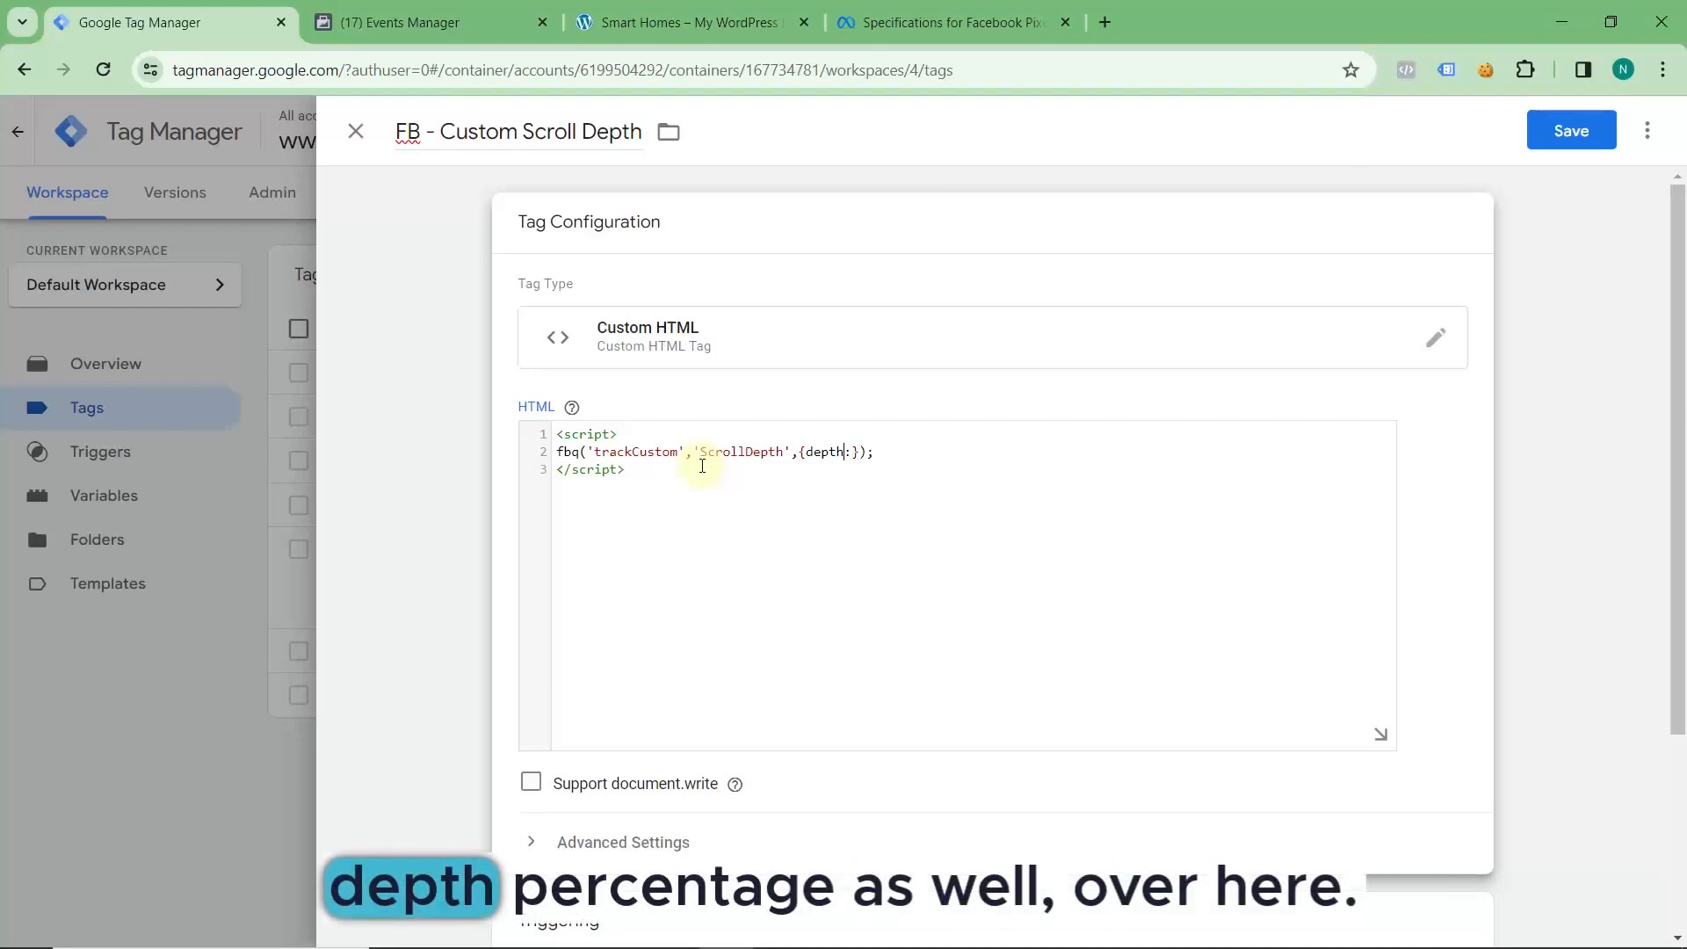
text(P)
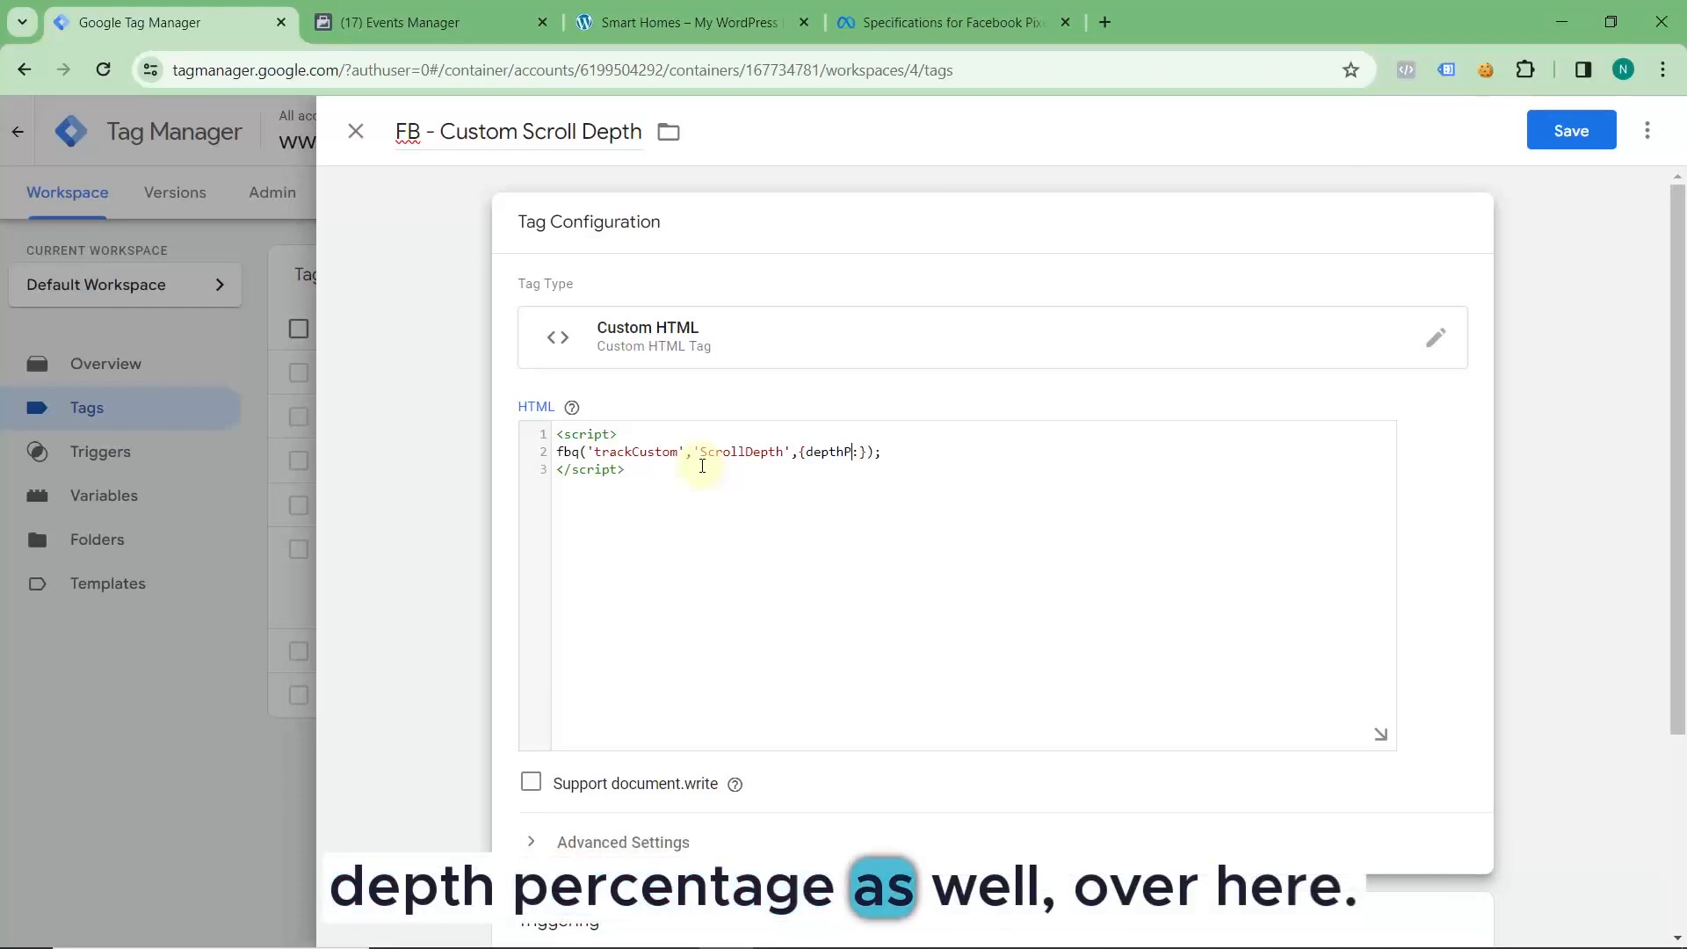
text(ercentage)
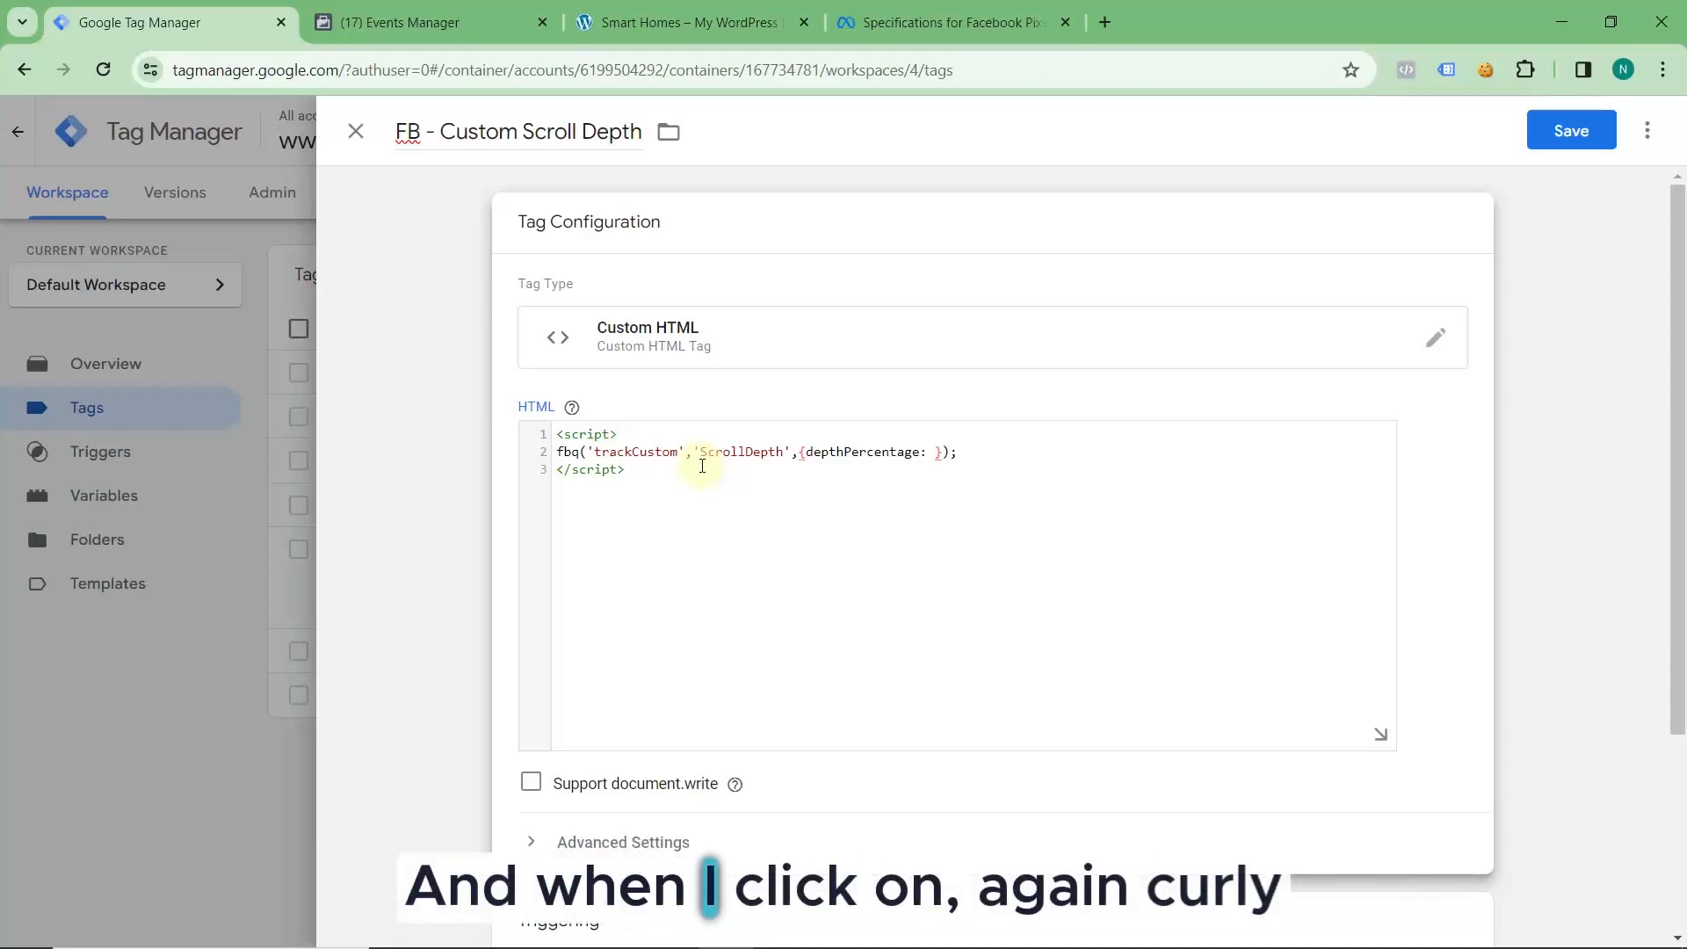
- Set the depthPercentage value to the built-in variable {{Scroll Depth Threshold}}
text({{)
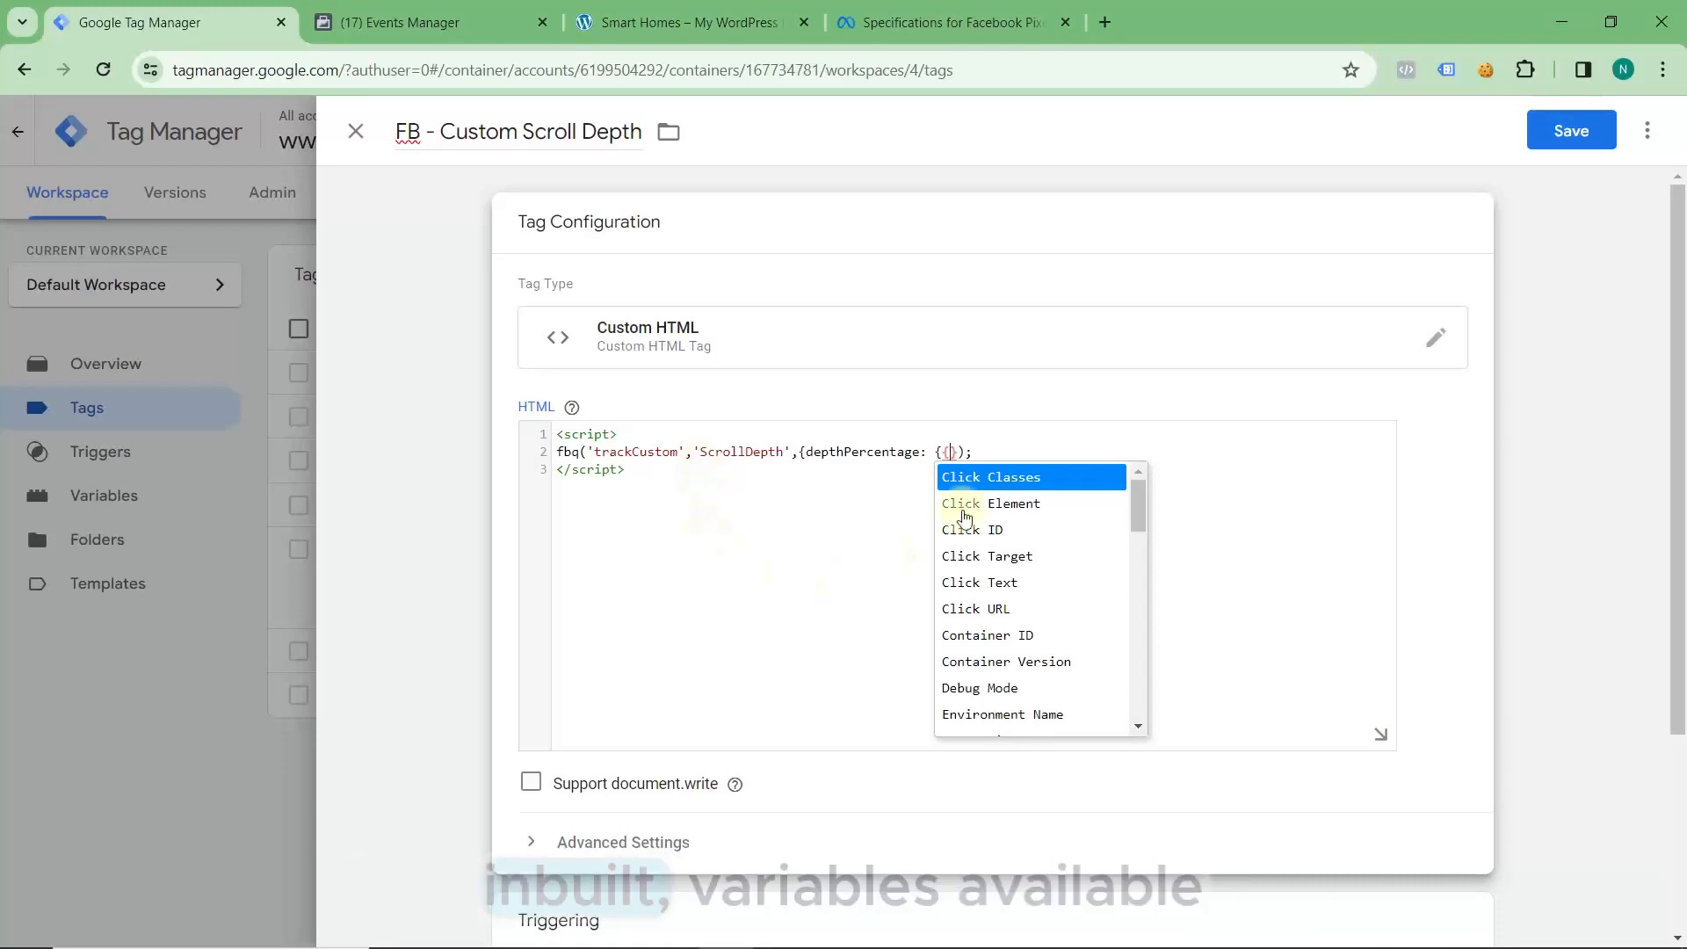
scroll(978, 518, down, 15)
scroll(978, 520, down, 1)
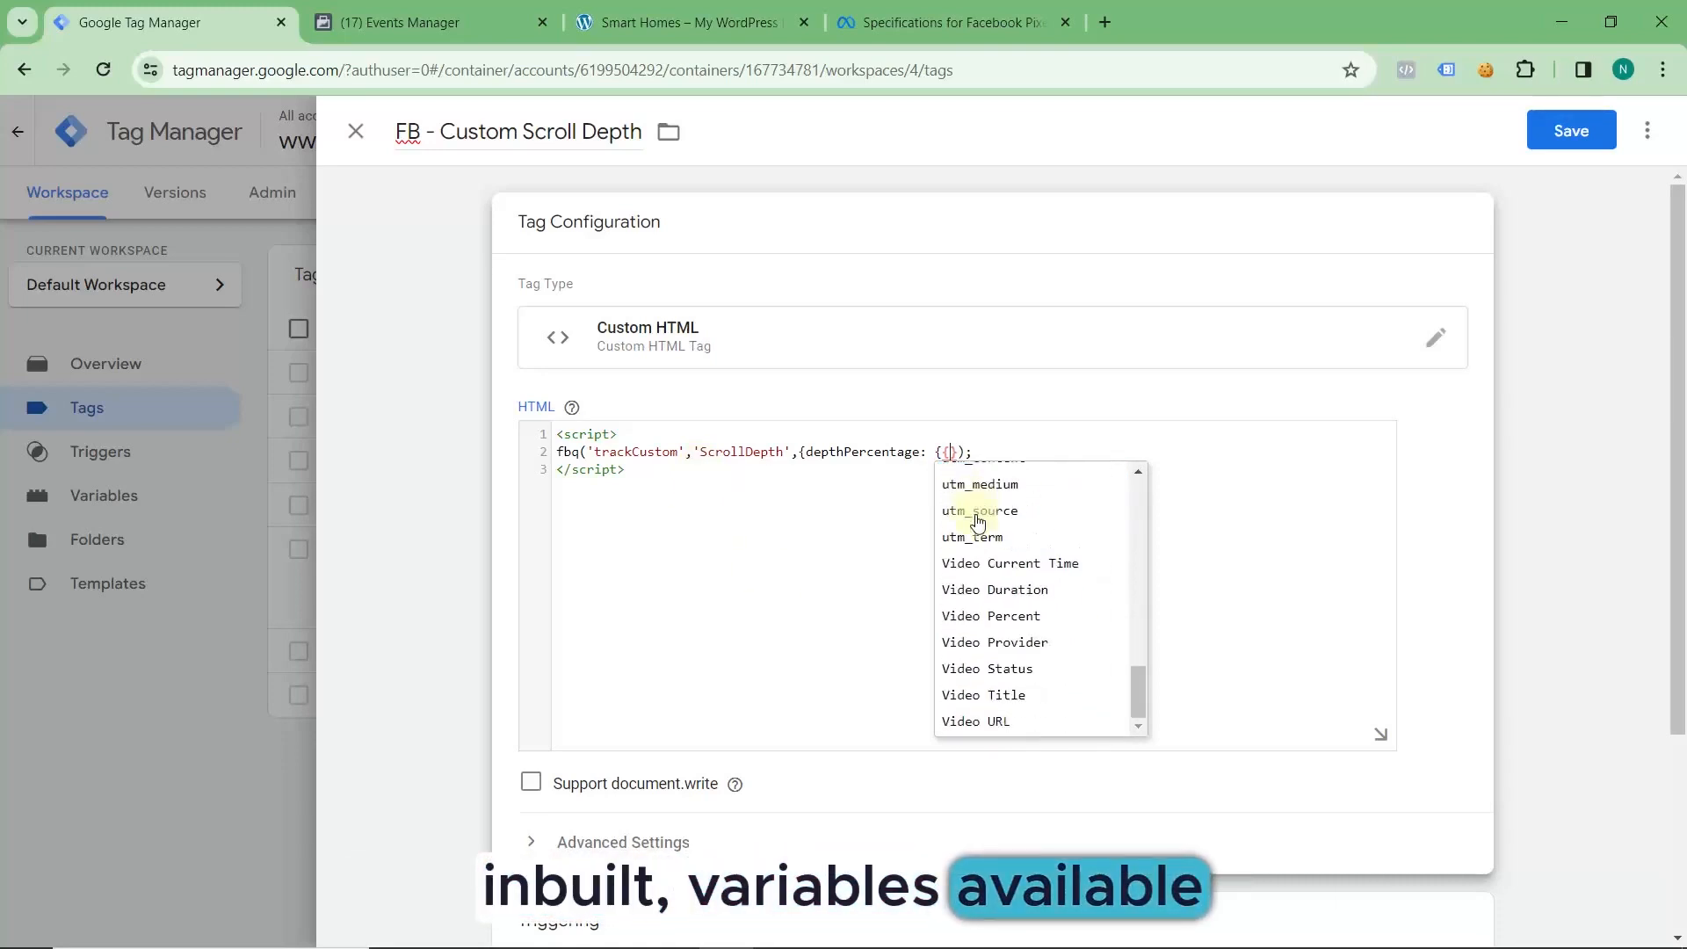
scroll(978, 520, up, 7)
scroll(978, 520, up, 5)
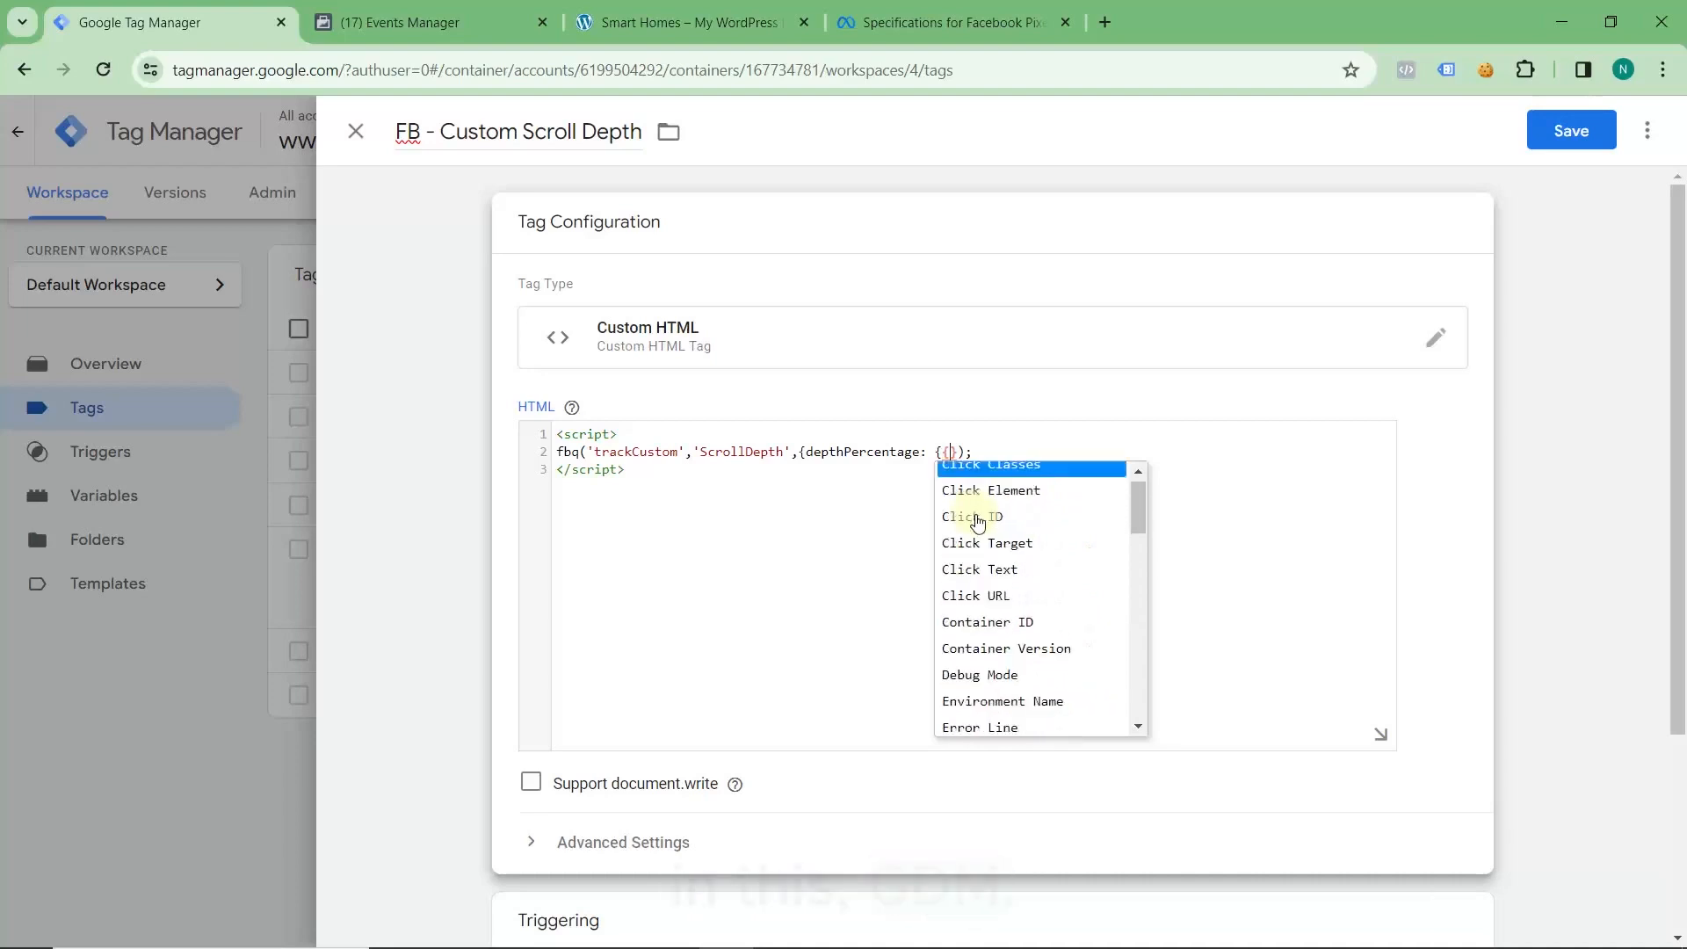
scroll(978, 521, down, 6)
scroll(979, 520, down, 4)
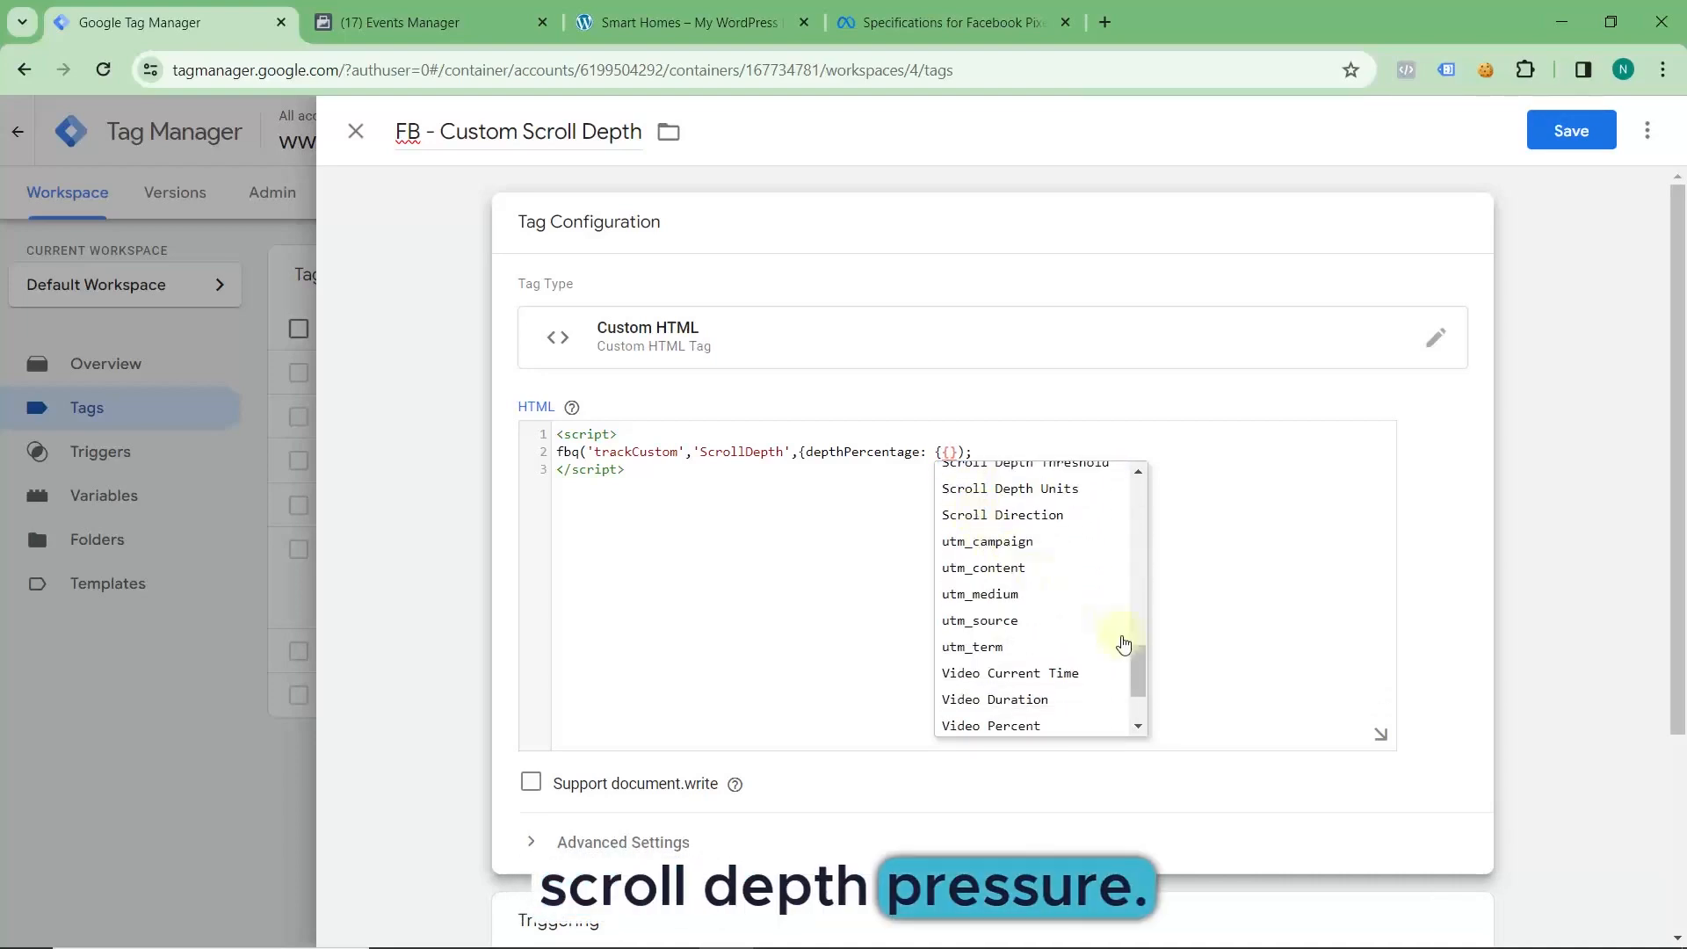
scroll(1129, 655, up, 2)
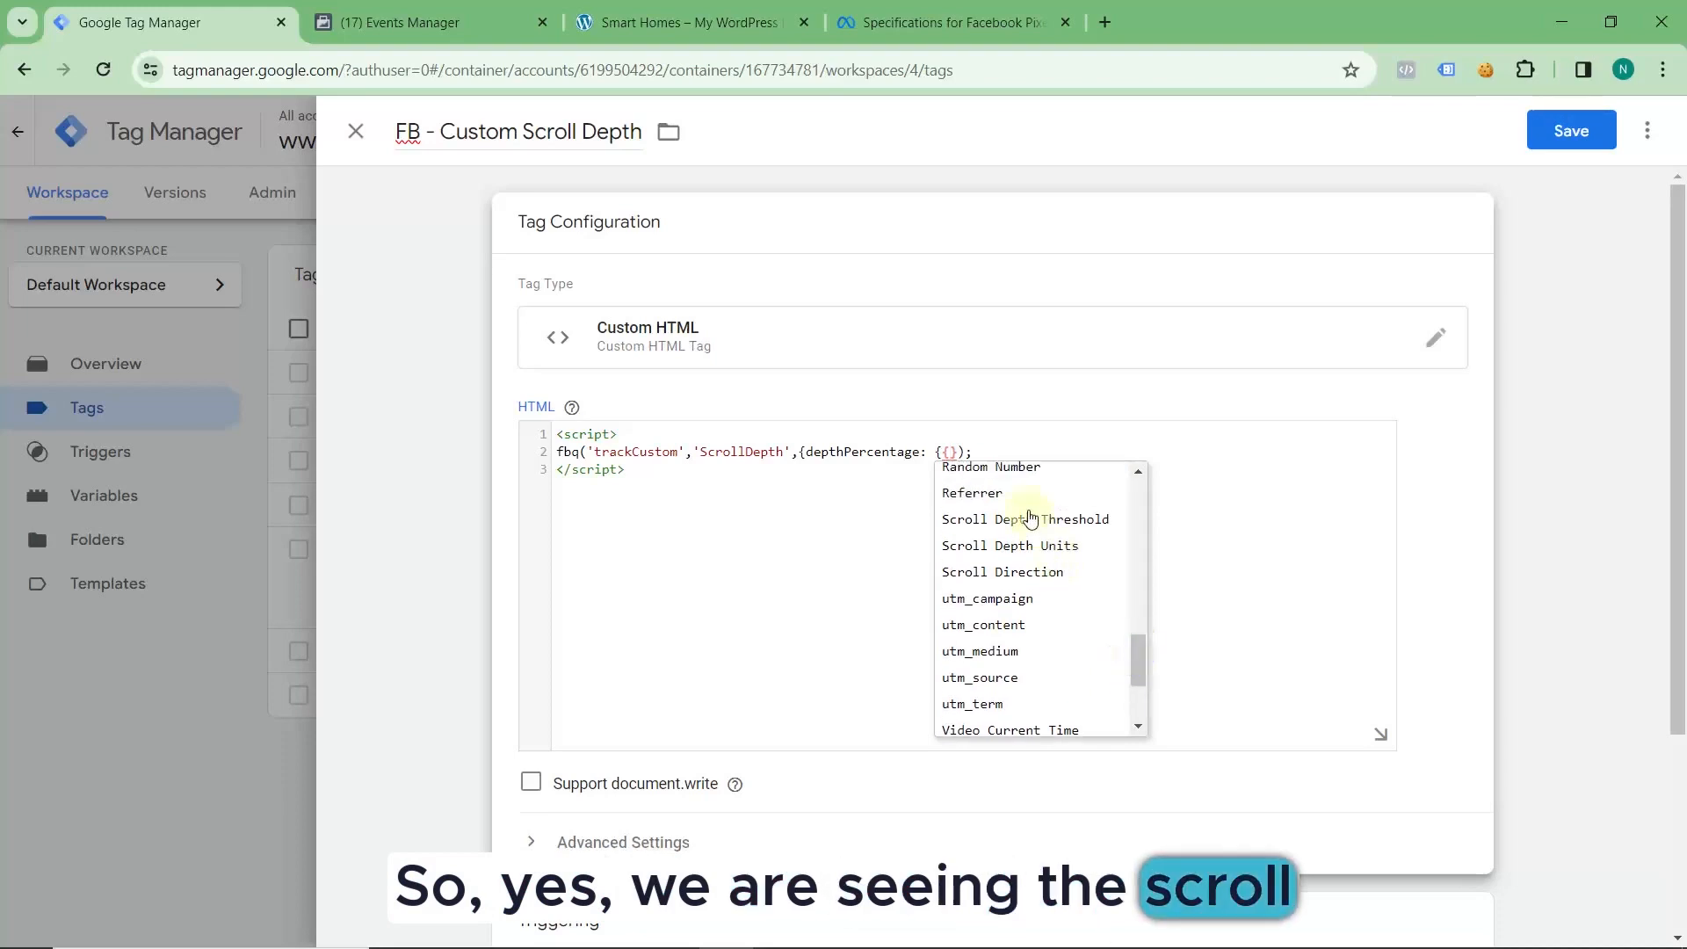
click(1032, 519)
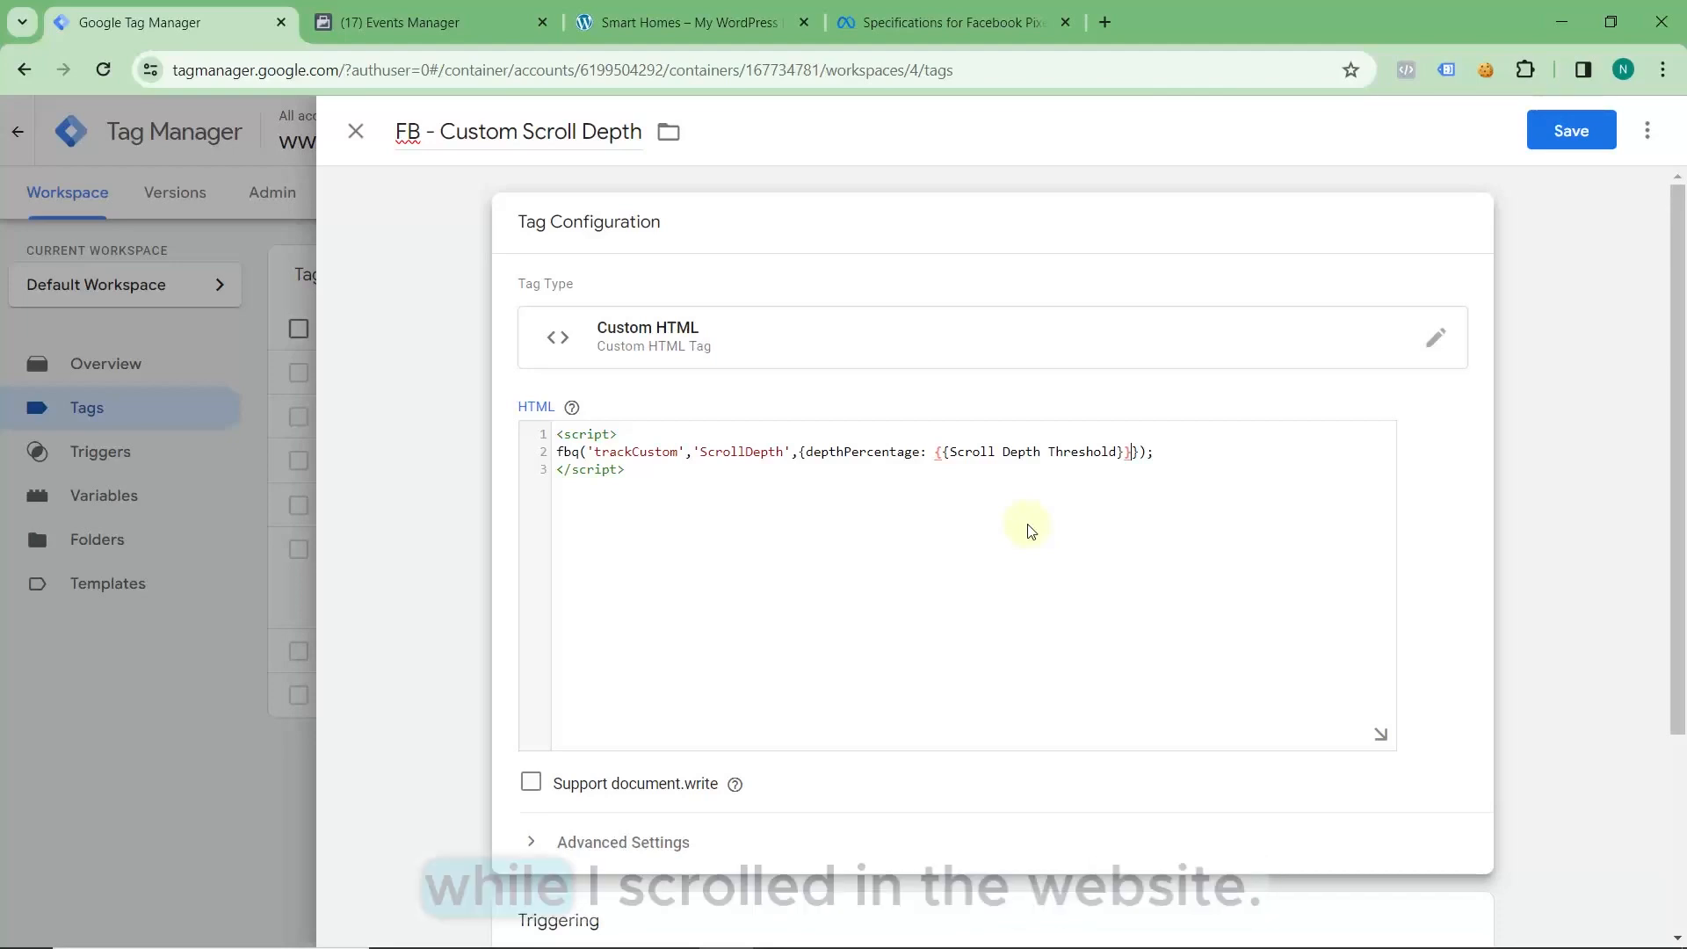
- Add a path parameter set to the built-in variable {{Page Path}} after depthPercentage in the fbq call
text(, path:)
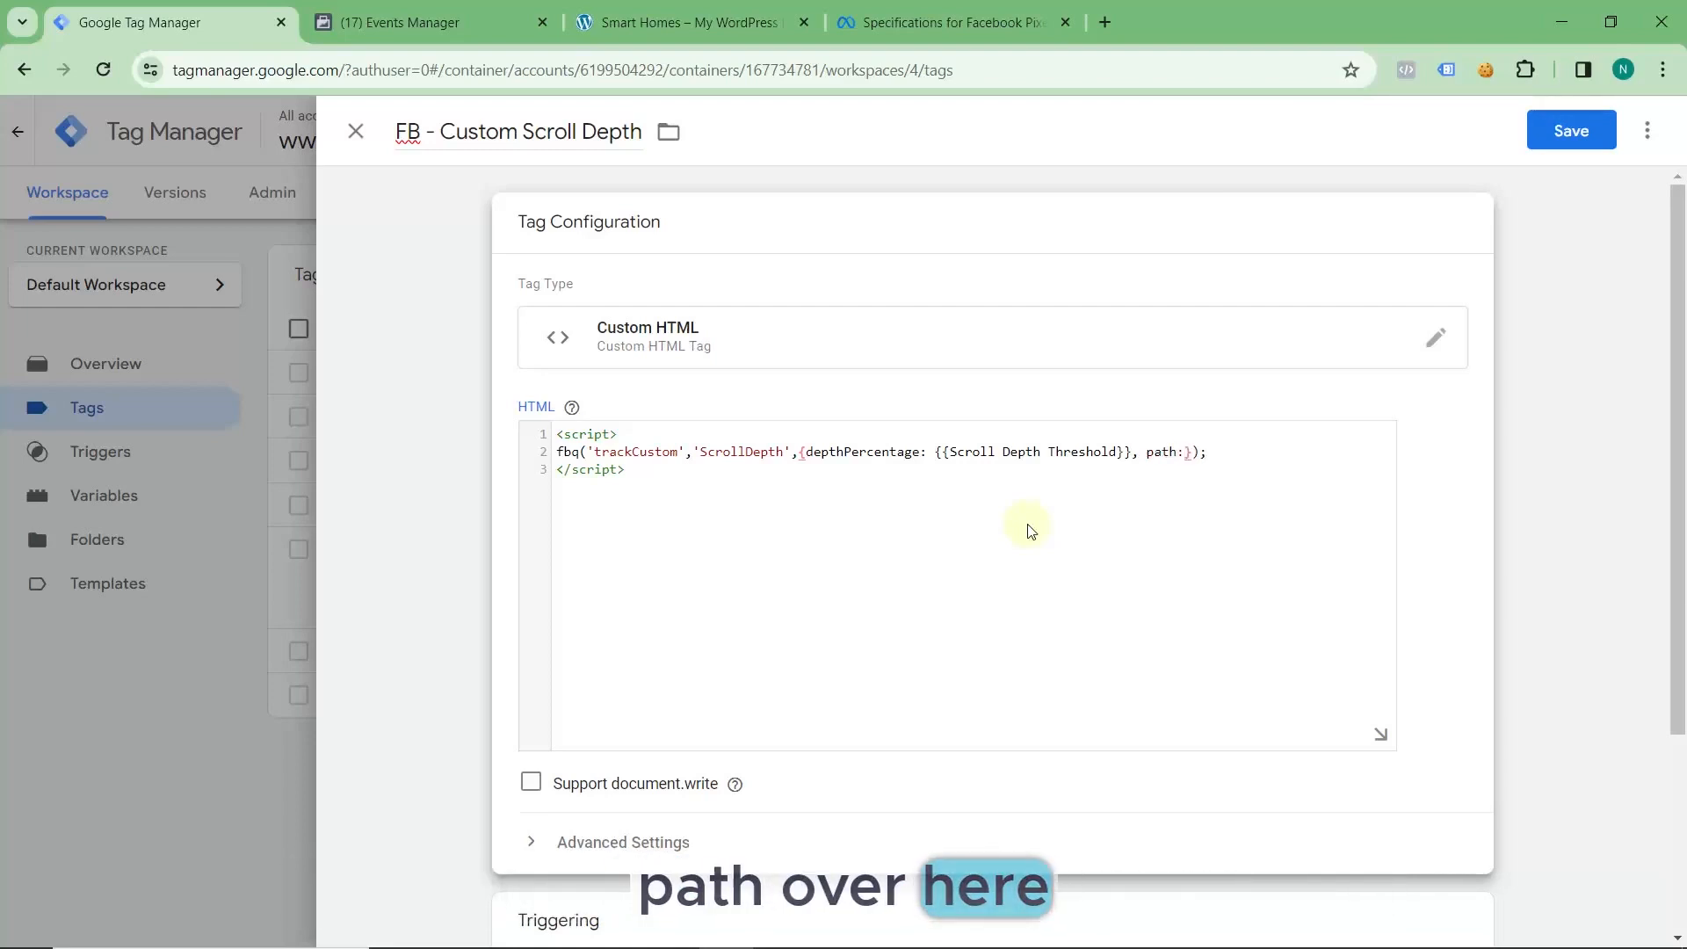
text({{)
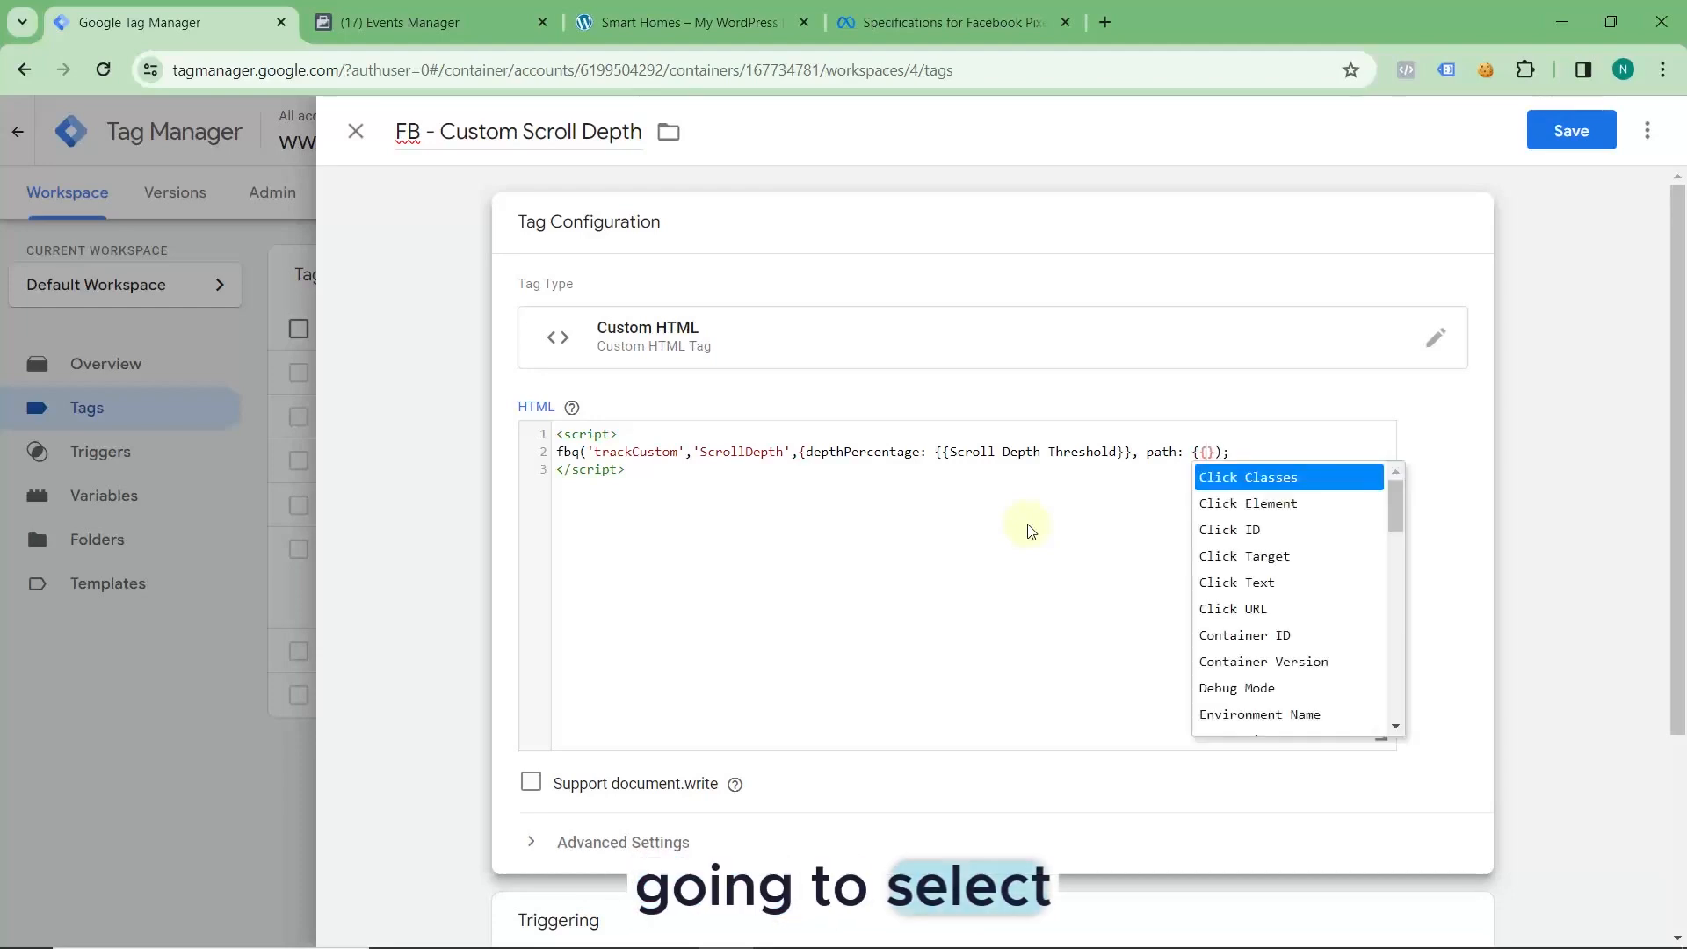
text(pa)
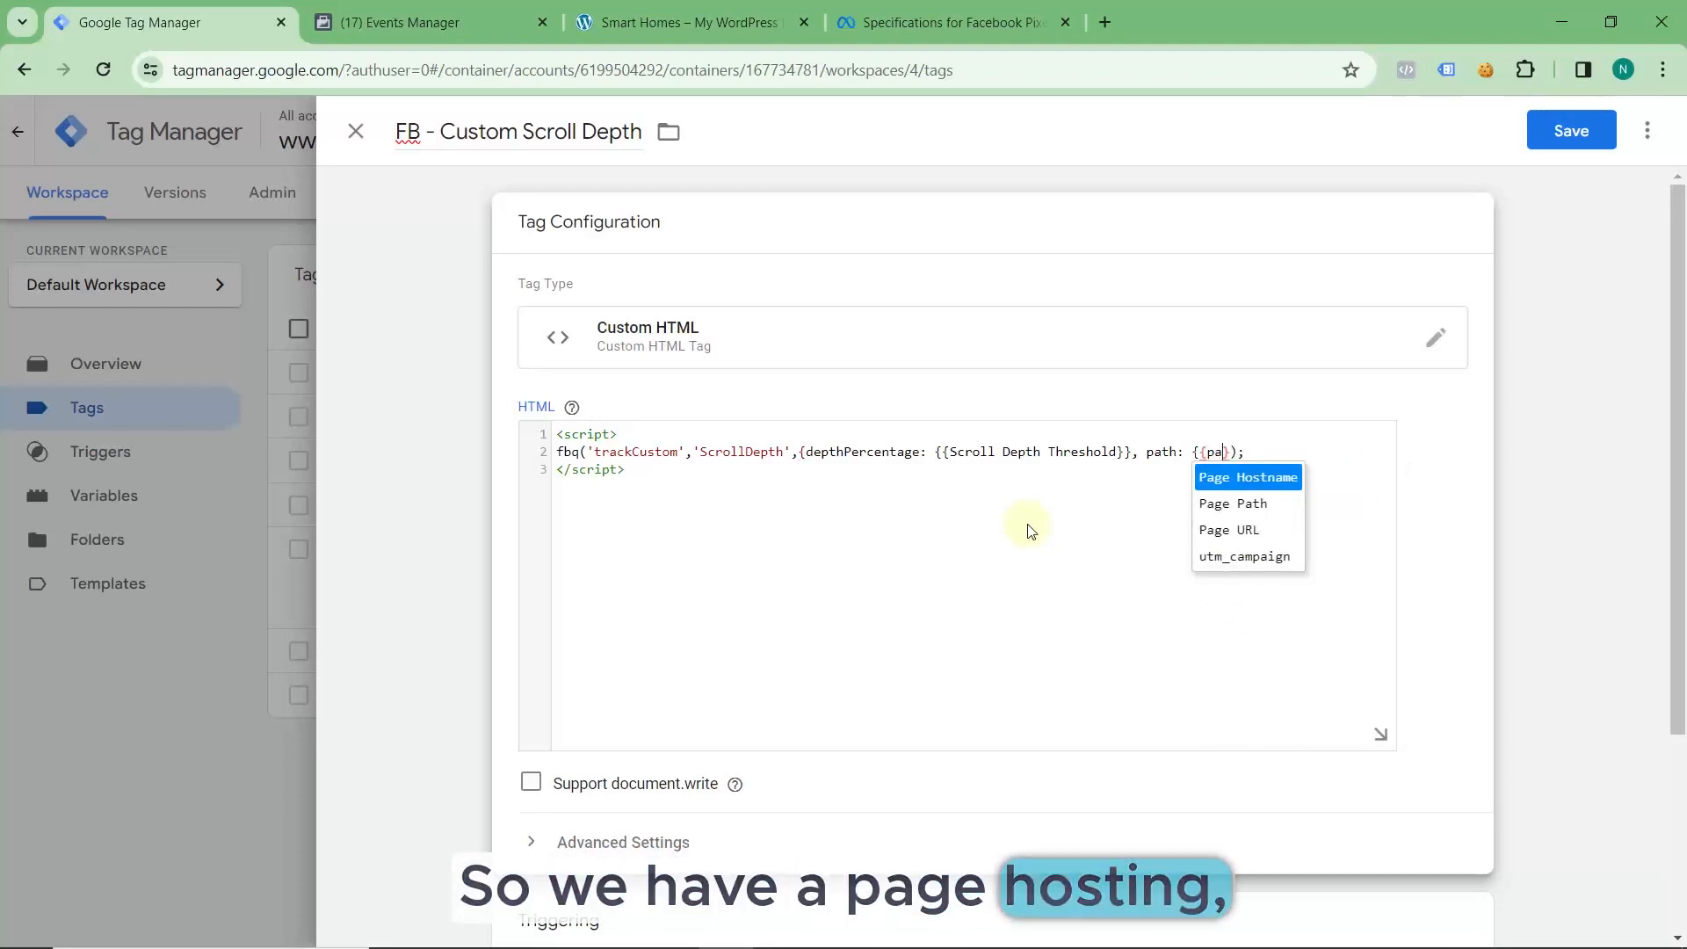
click(1230, 504)
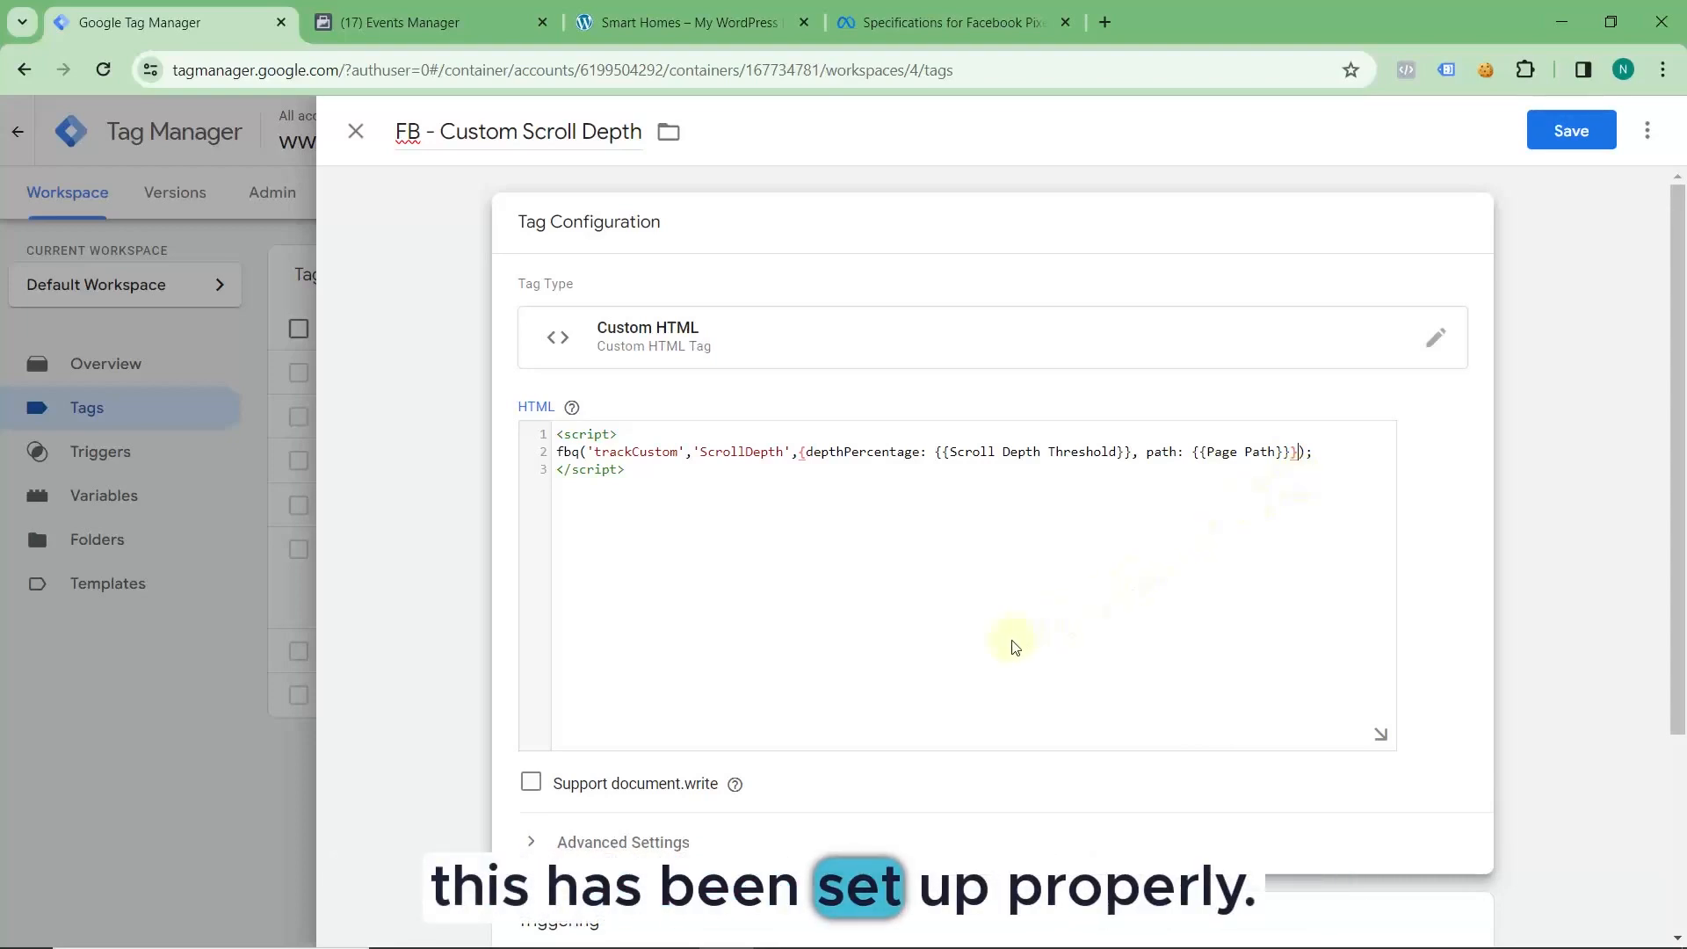
- Set up tag sequencing so that FB - Library Tag fires before the FB - Custom Scroll Depth tag
scroll(1015, 647, down, 2)
click(923, 634)
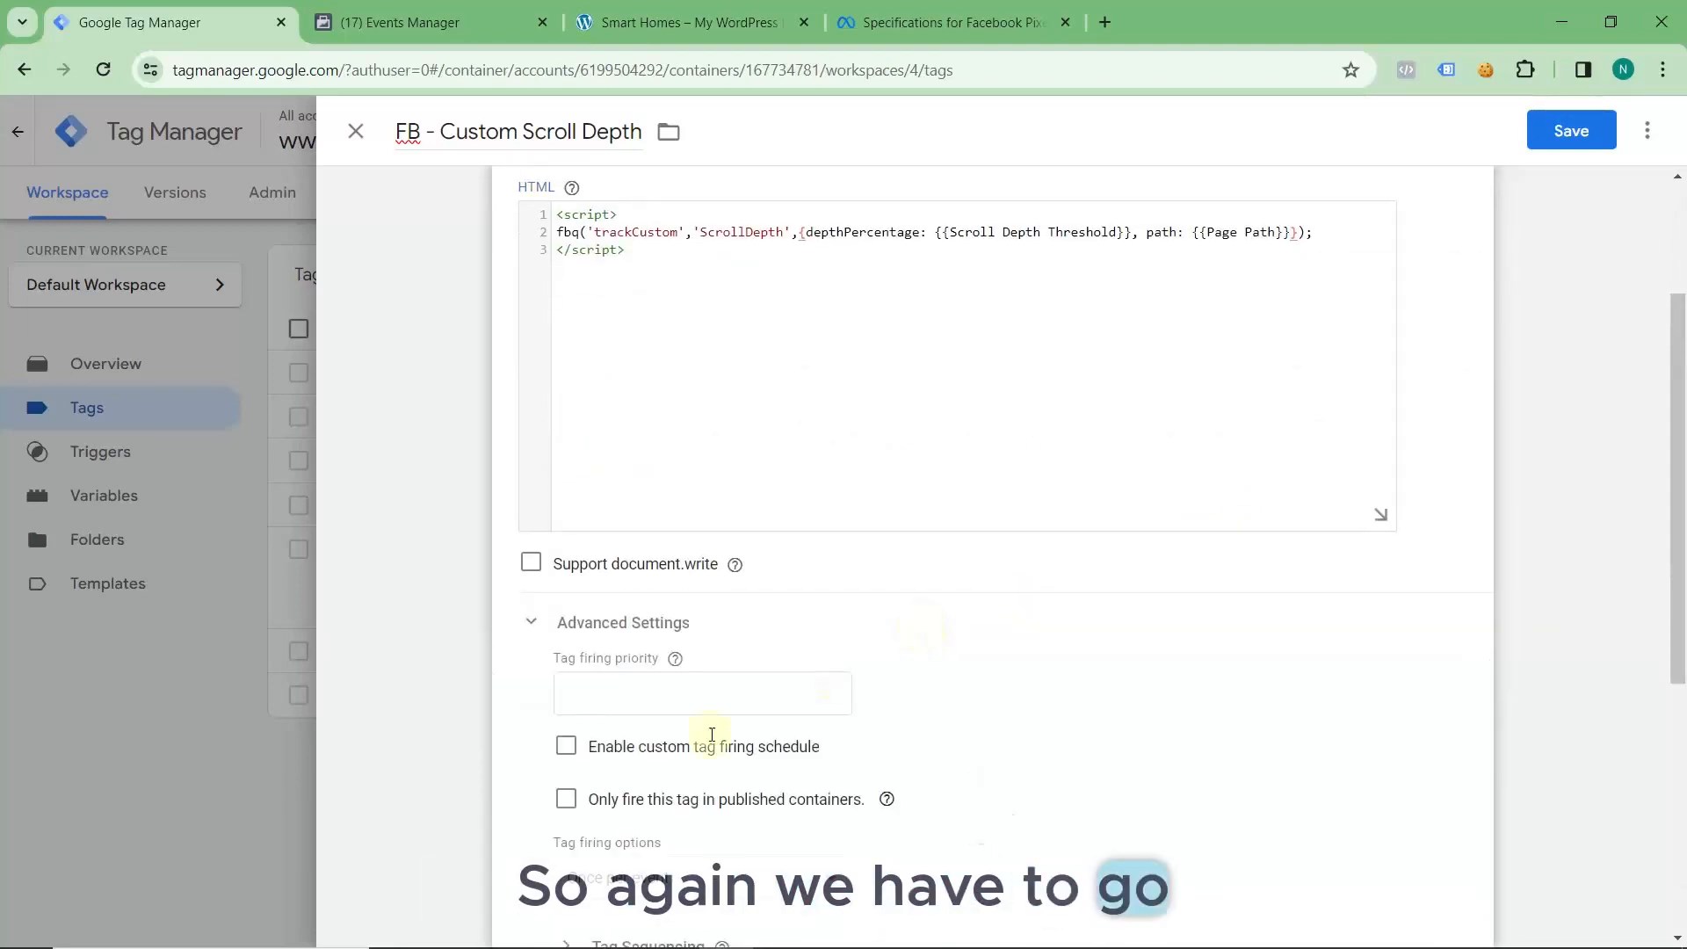
scroll(685, 747, down, 3)
click(631, 620)
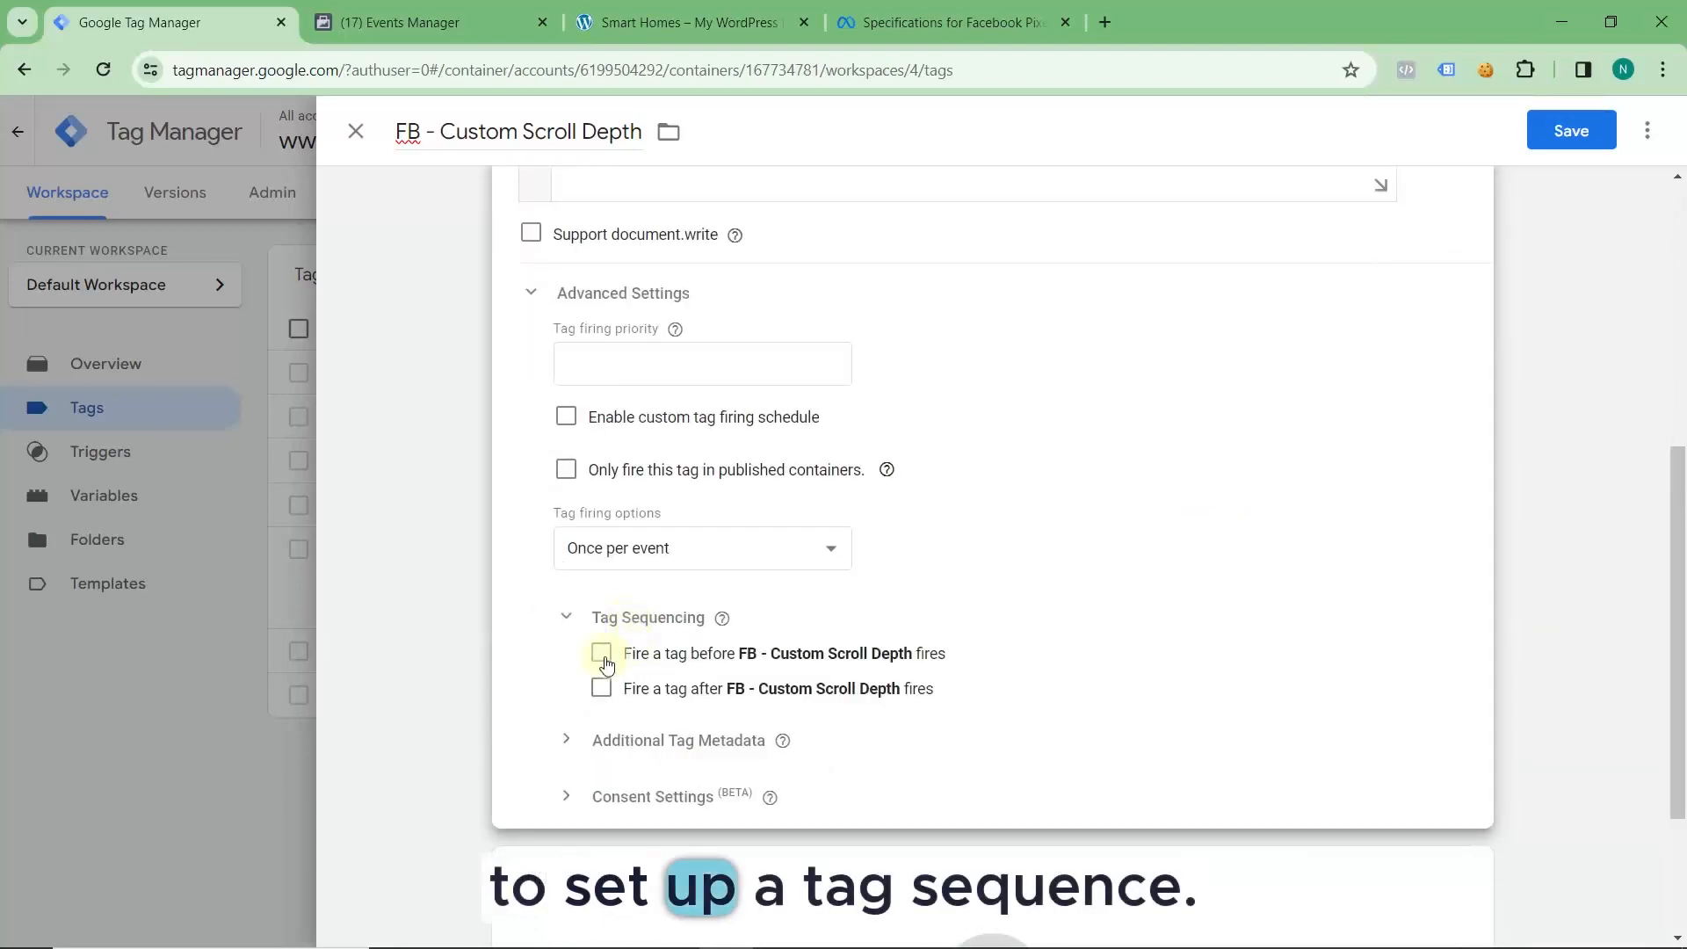
click(602, 652)
click(685, 722)
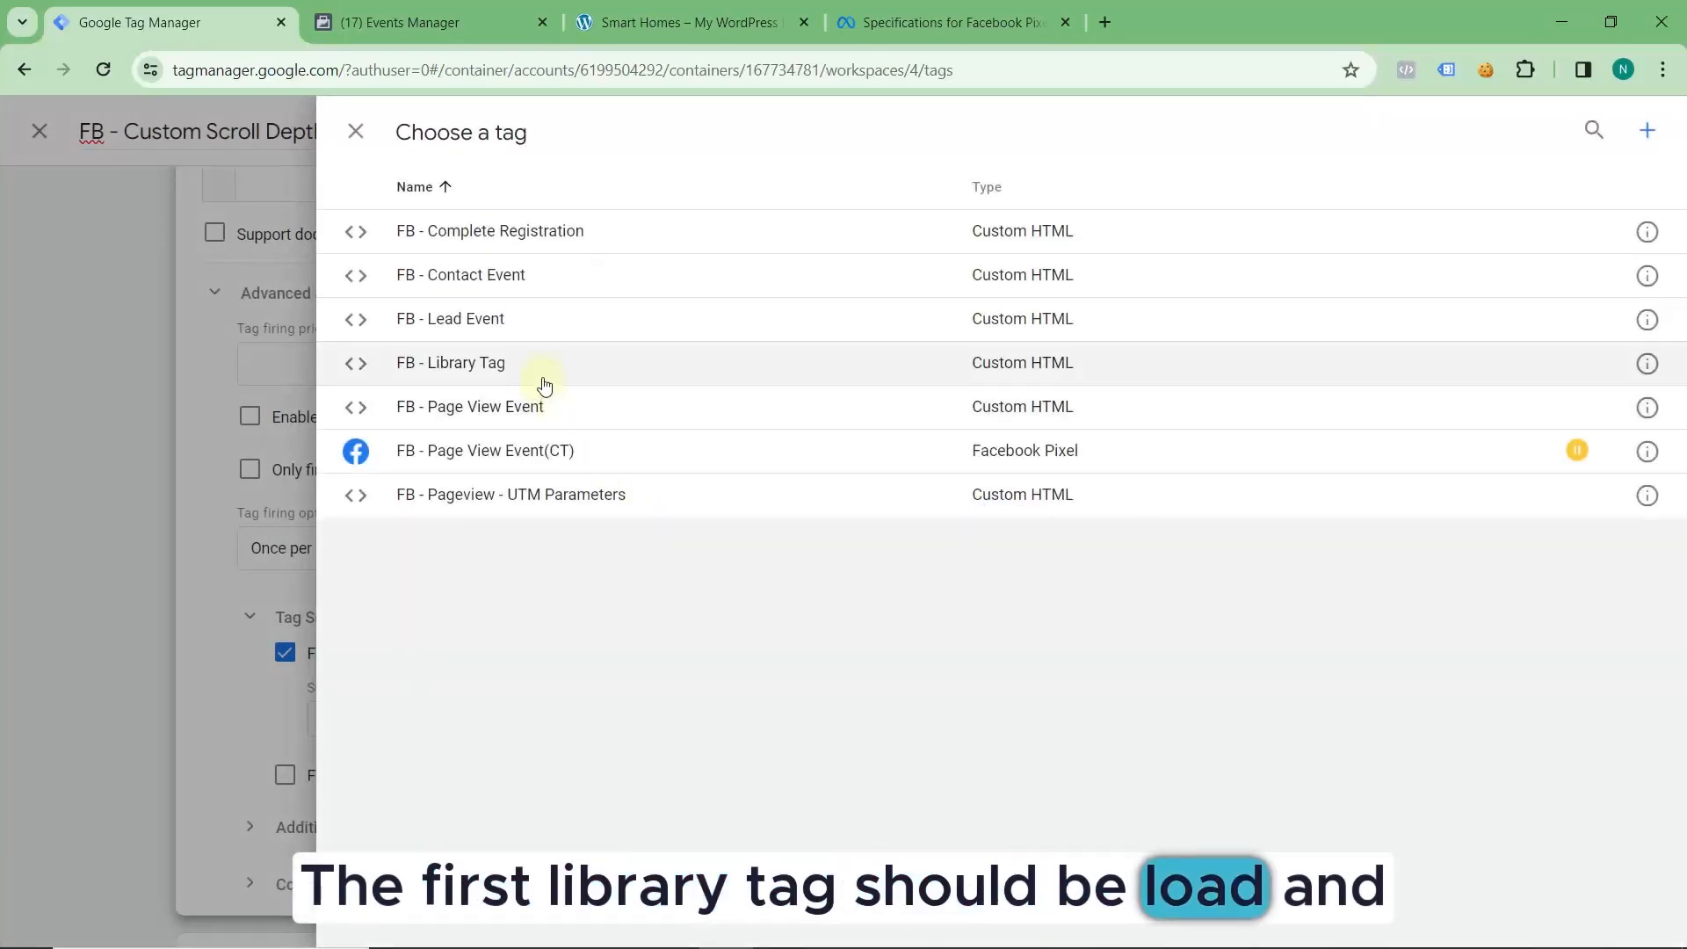
click(540, 378)
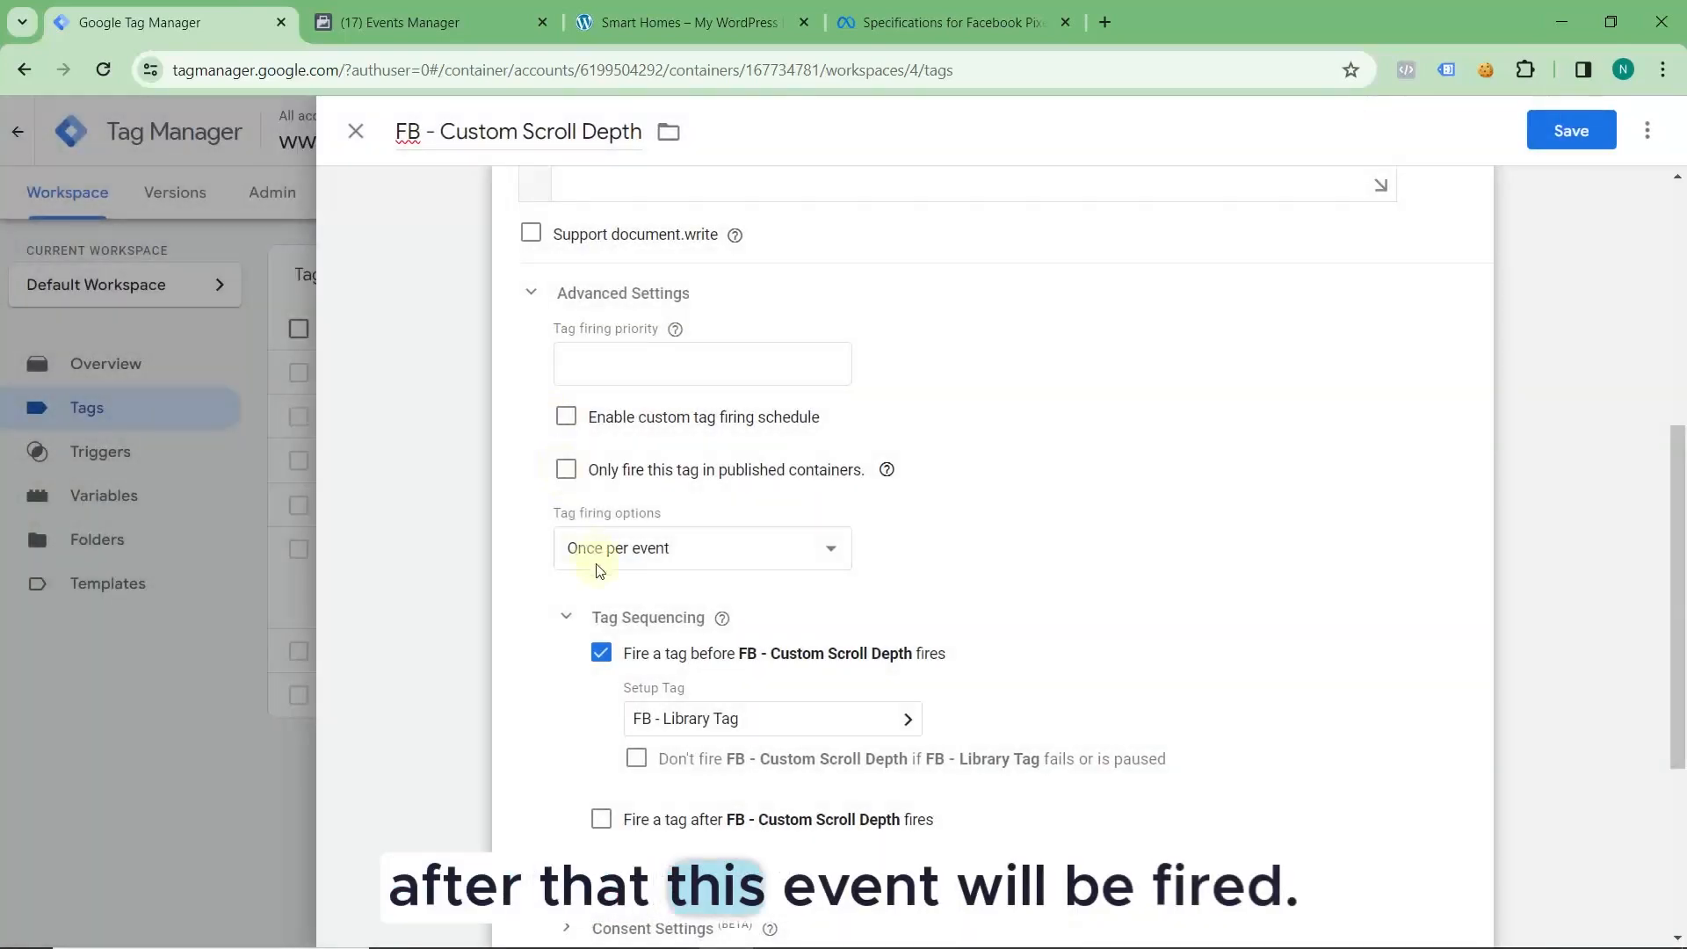
- Attach the "scroll Depth - 25, 50, 75, 90" trigger to the FB - Custom Scroll Depth tag
scroll(592, 569, up, 6)
scroll(596, 572, down, 7)
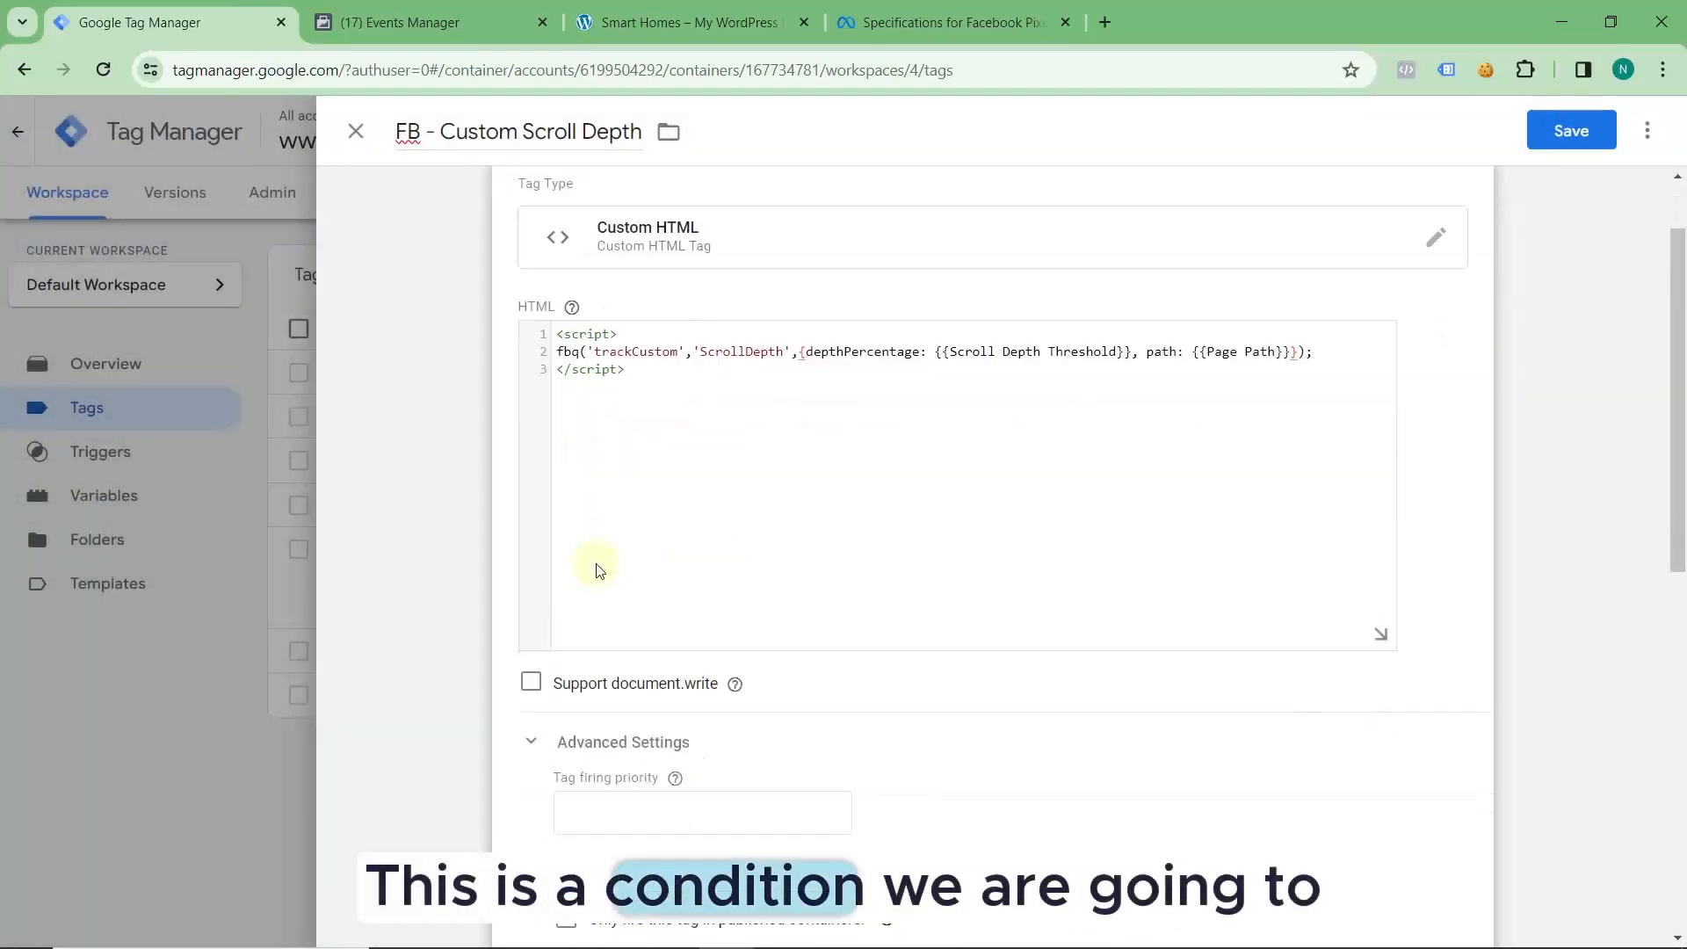
scroll(596, 571, up, 7)
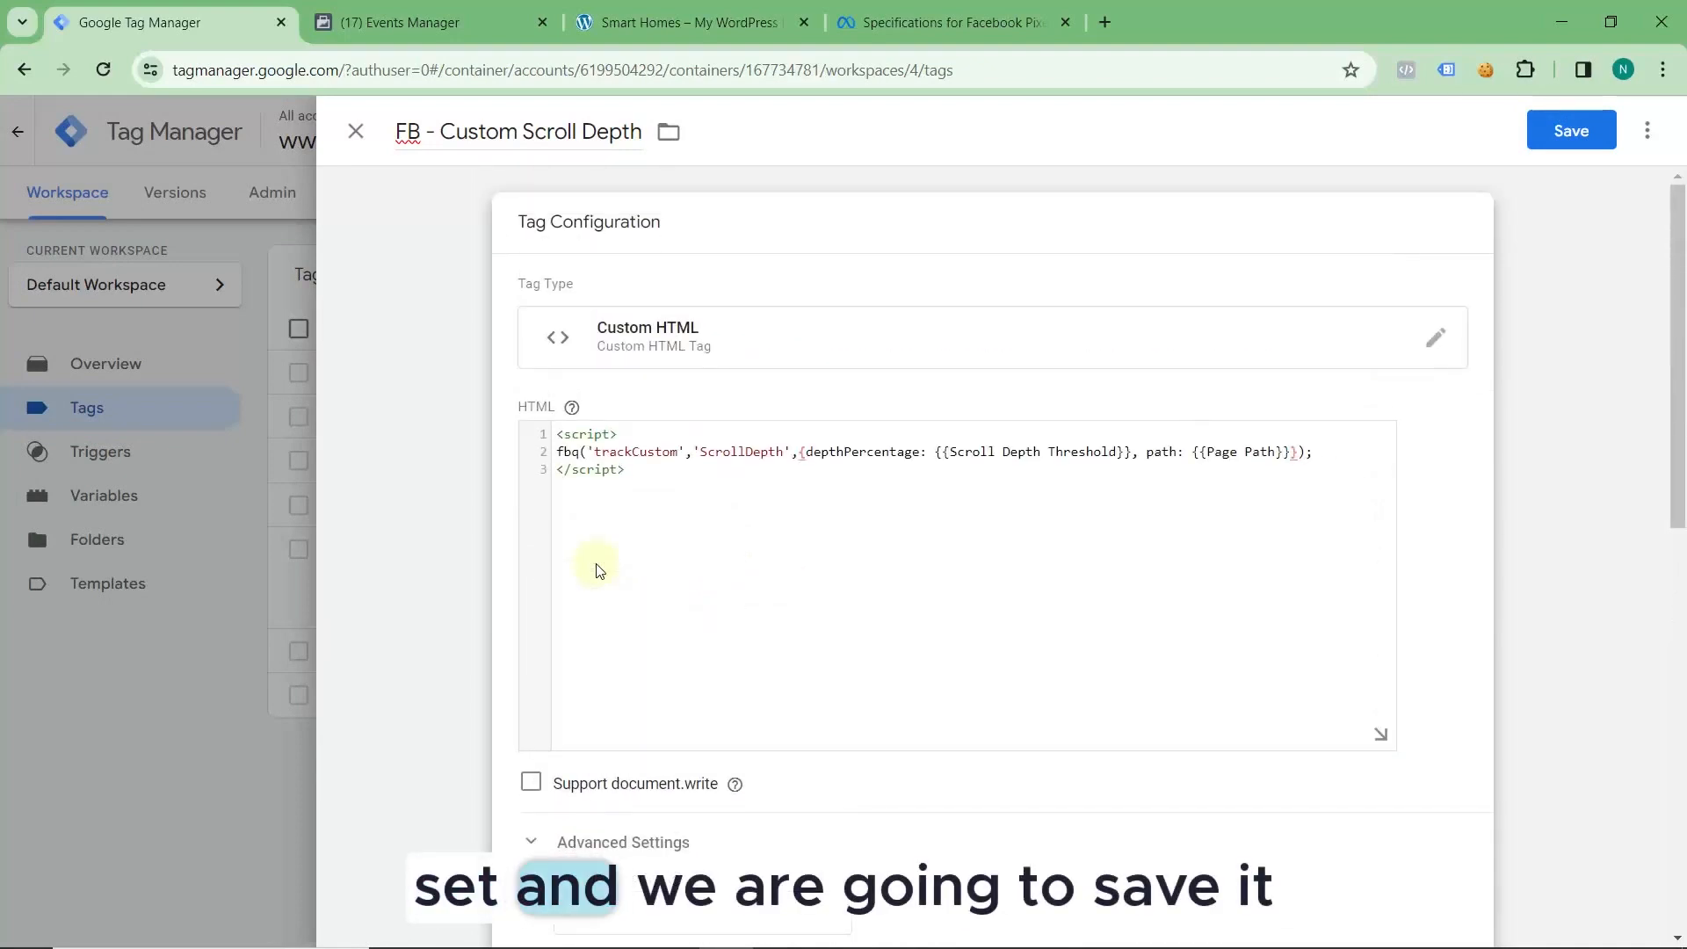
scroll(599, 571, down, 7)
scroll(599, 569, up, 7)
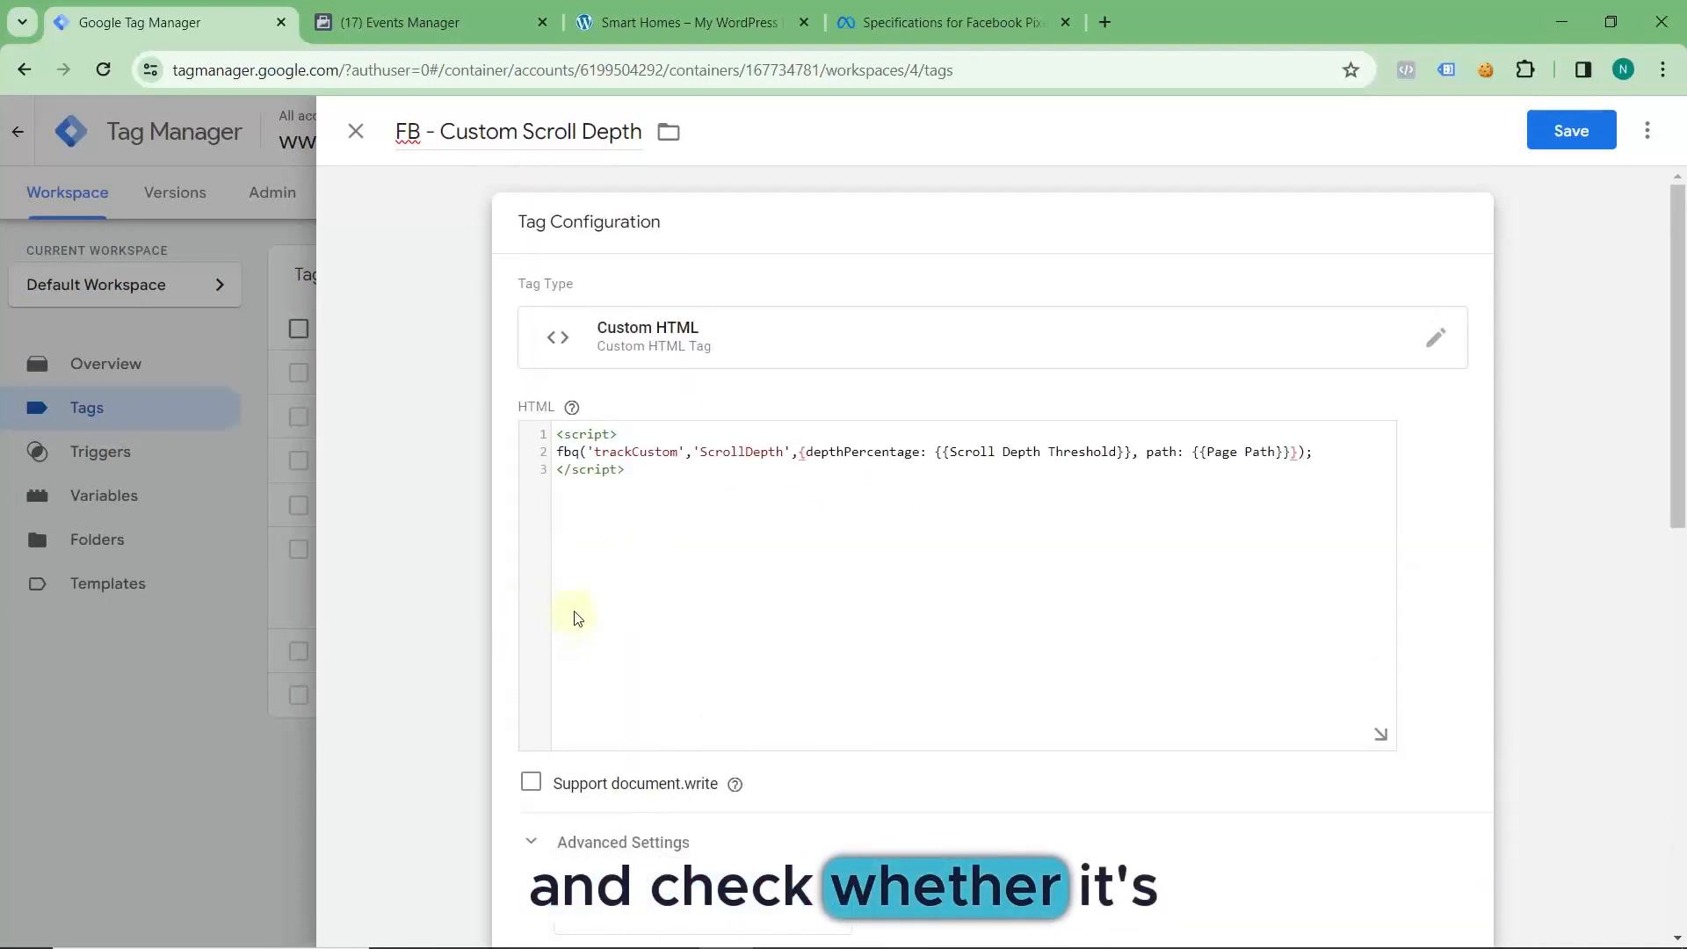
click(1596, 134)
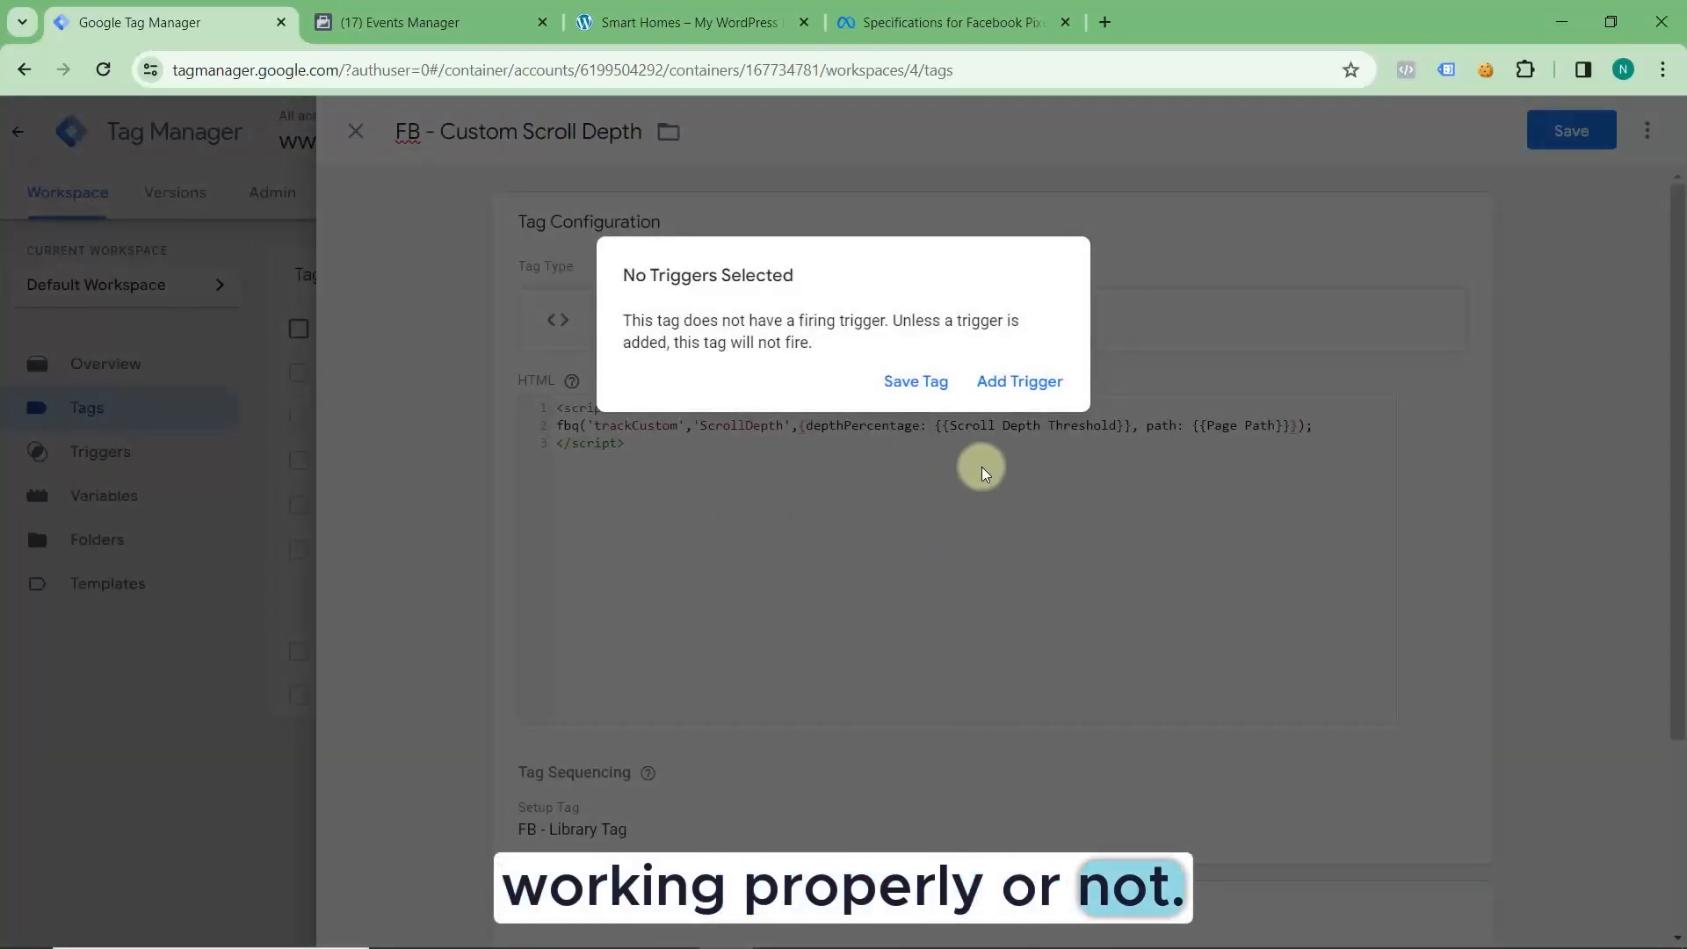
click(1022, 376)
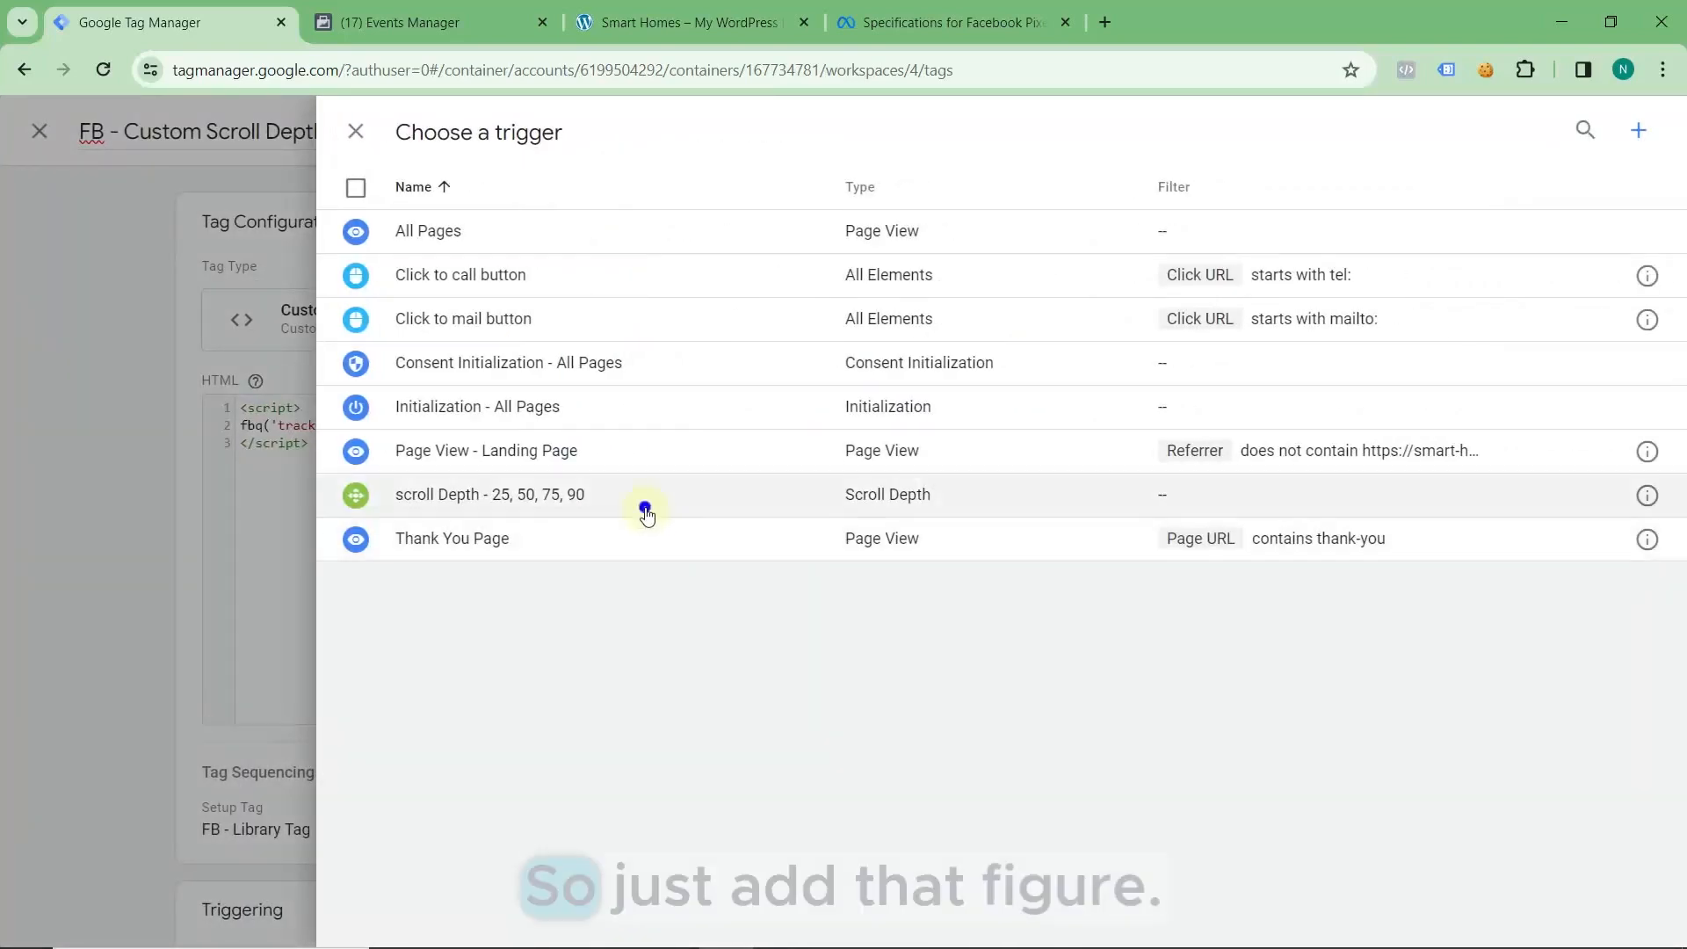
click(646, 514)
scroll(656, 542, down, 3)
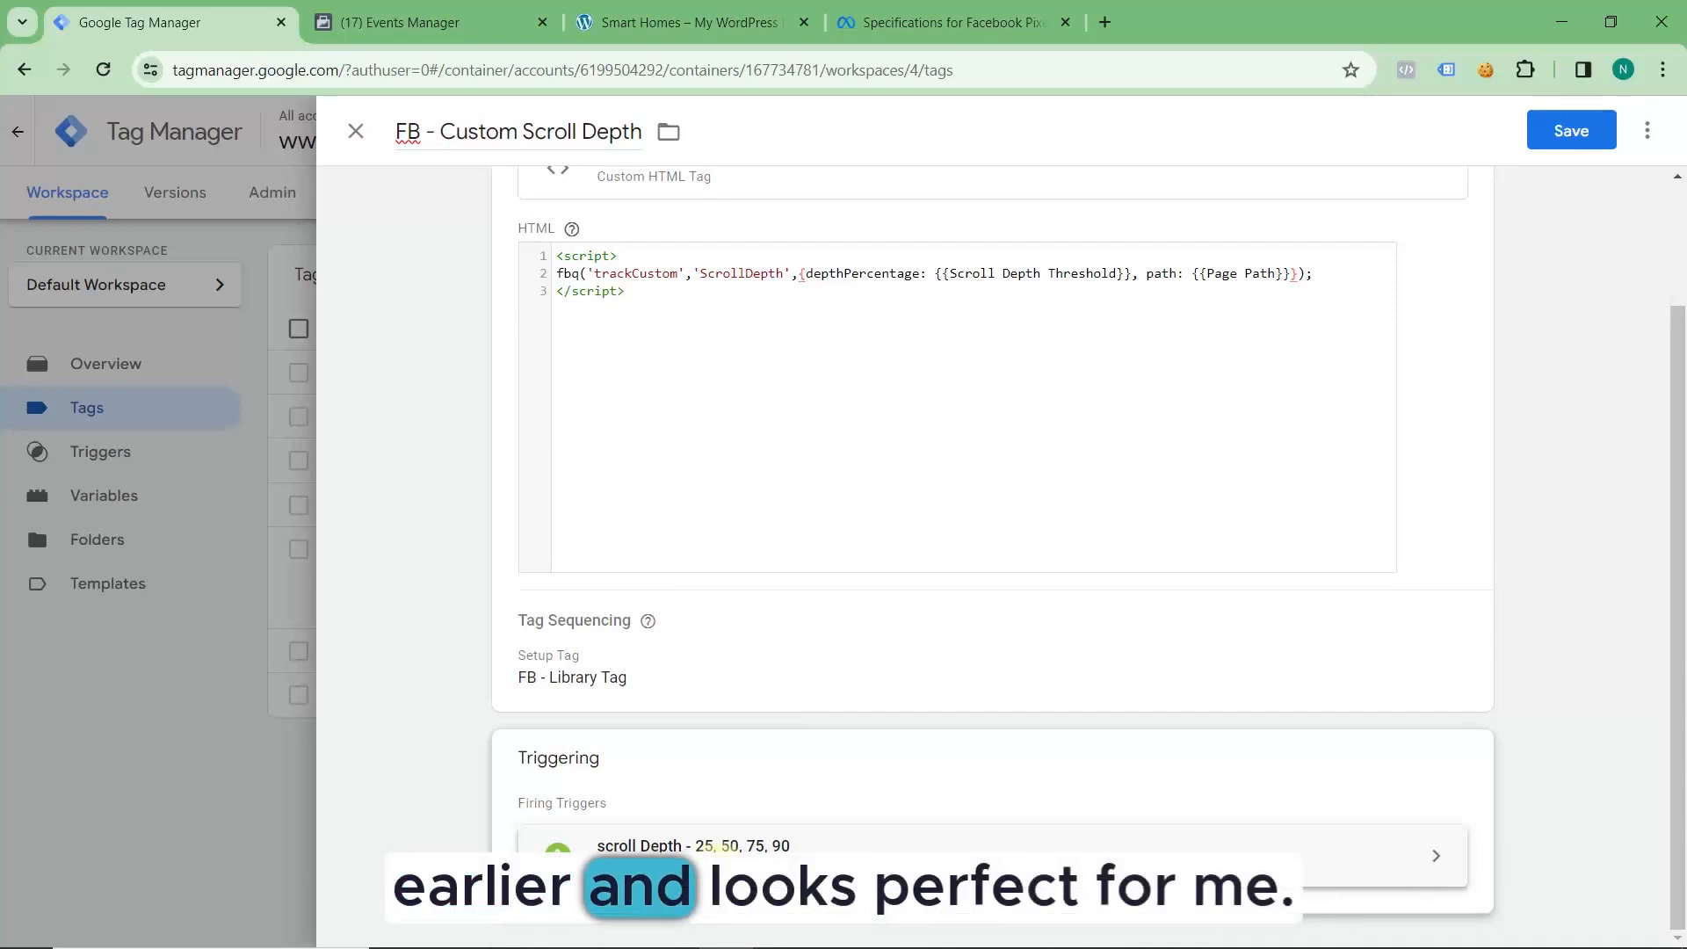
scroll(842, 532, up, 2)
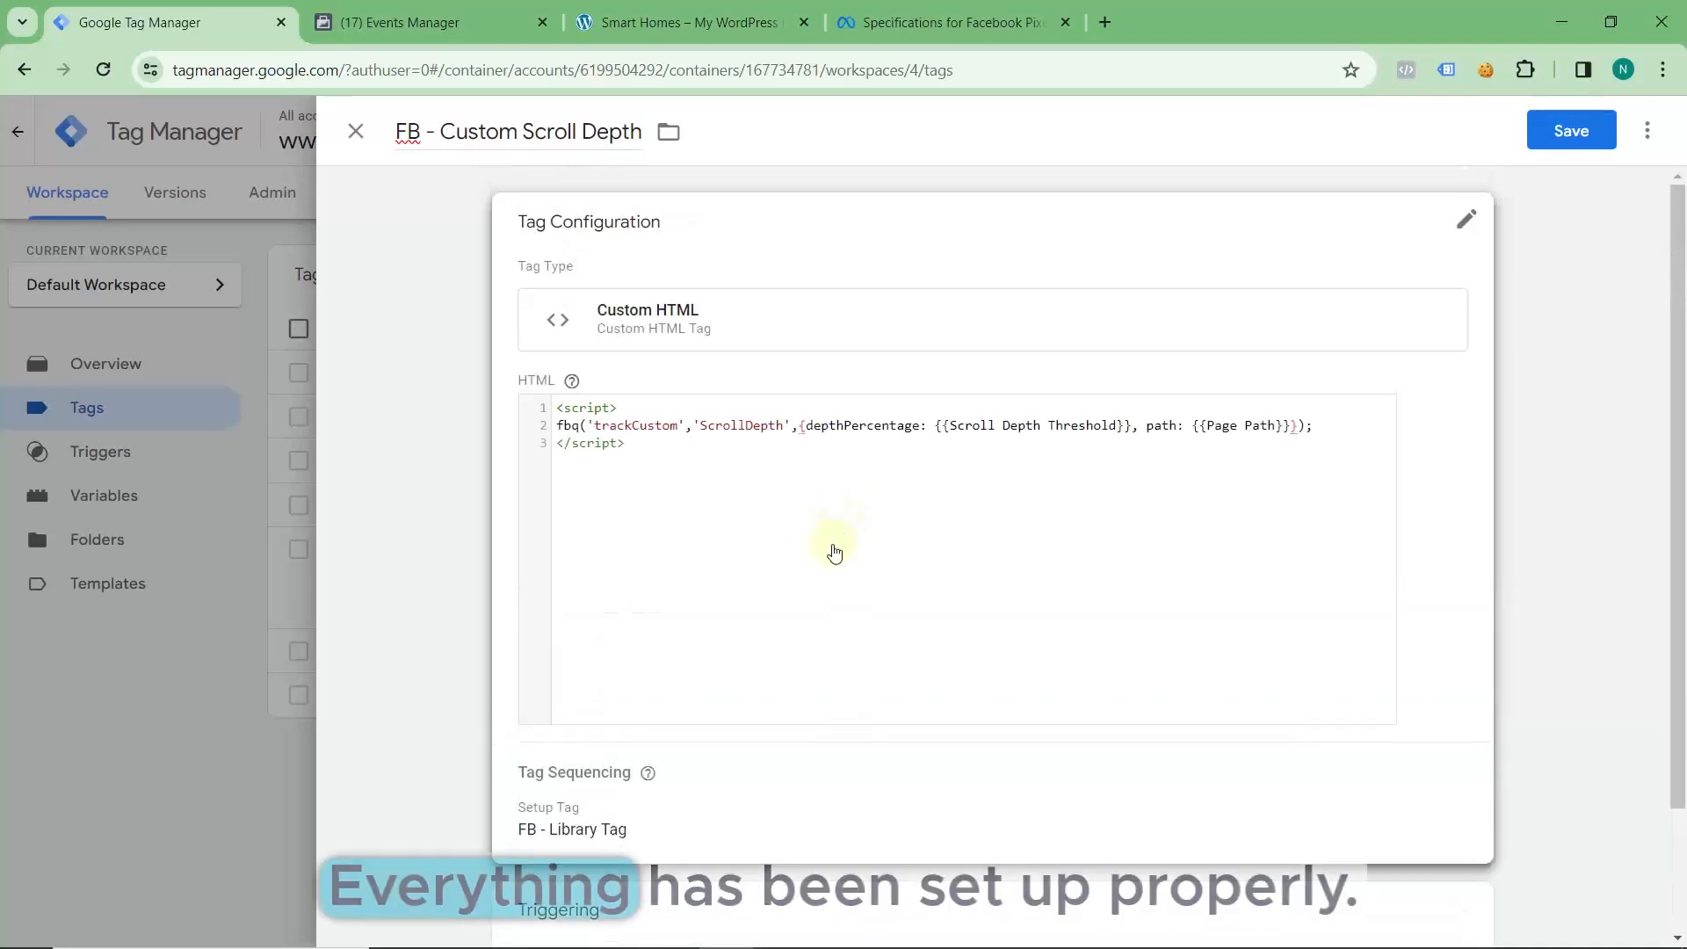
- Put a space after each comma before 'ScrollDepth' and the parameter object in the fbq call, and save the tag
click(801, 435)
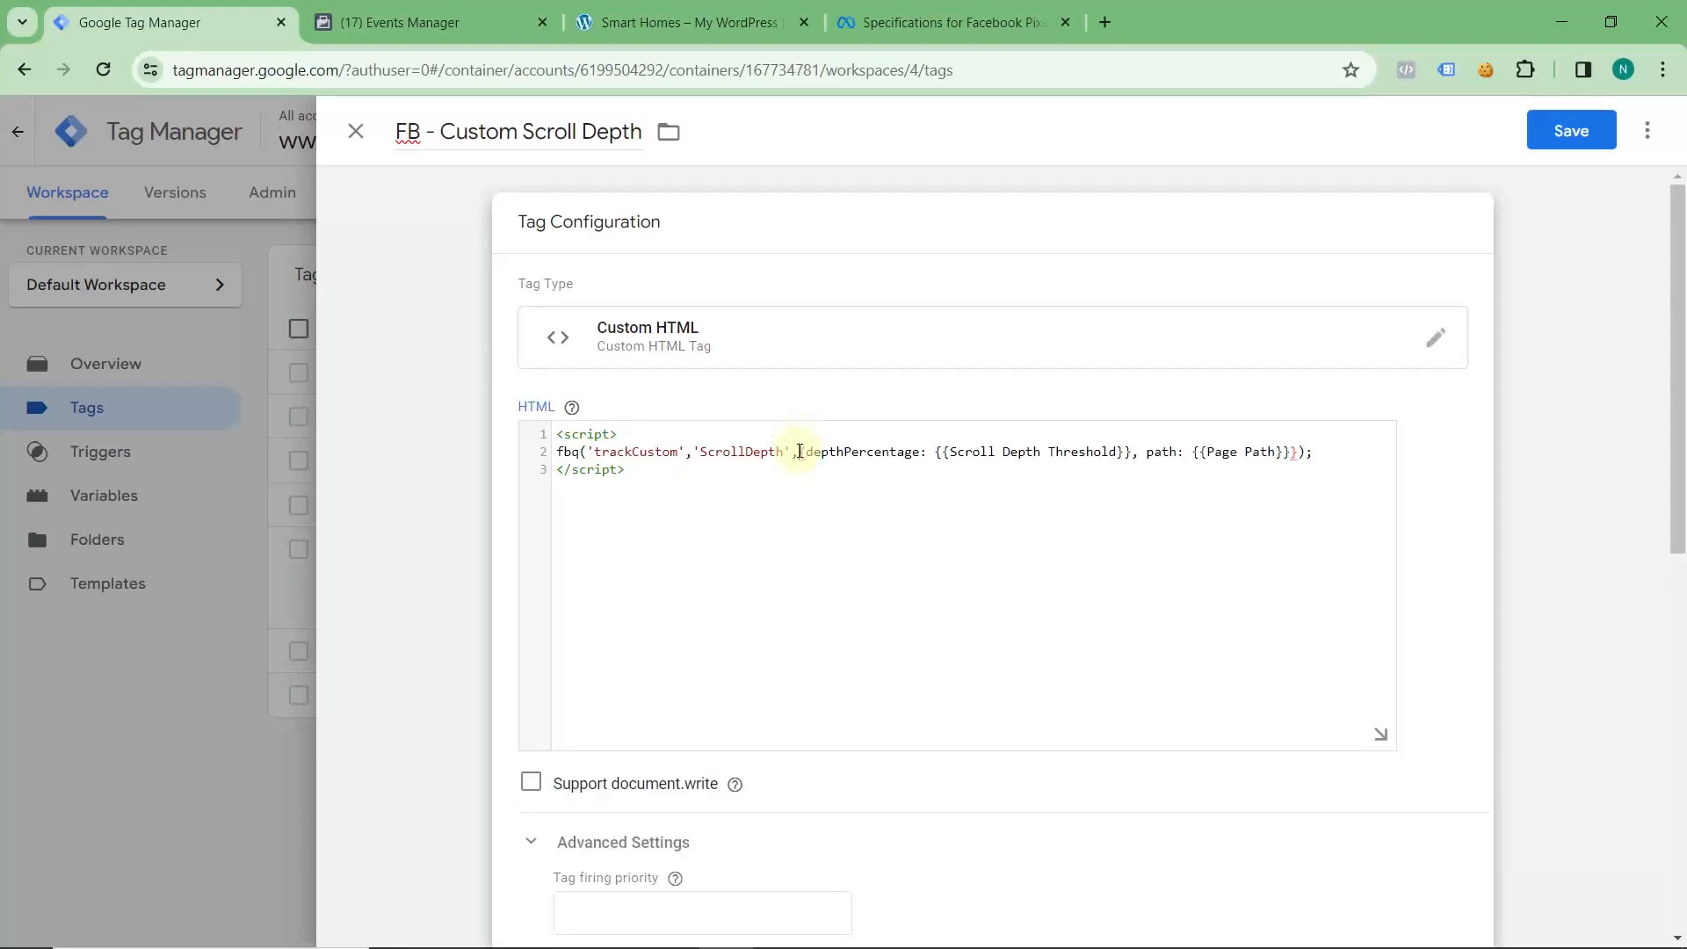
text({)
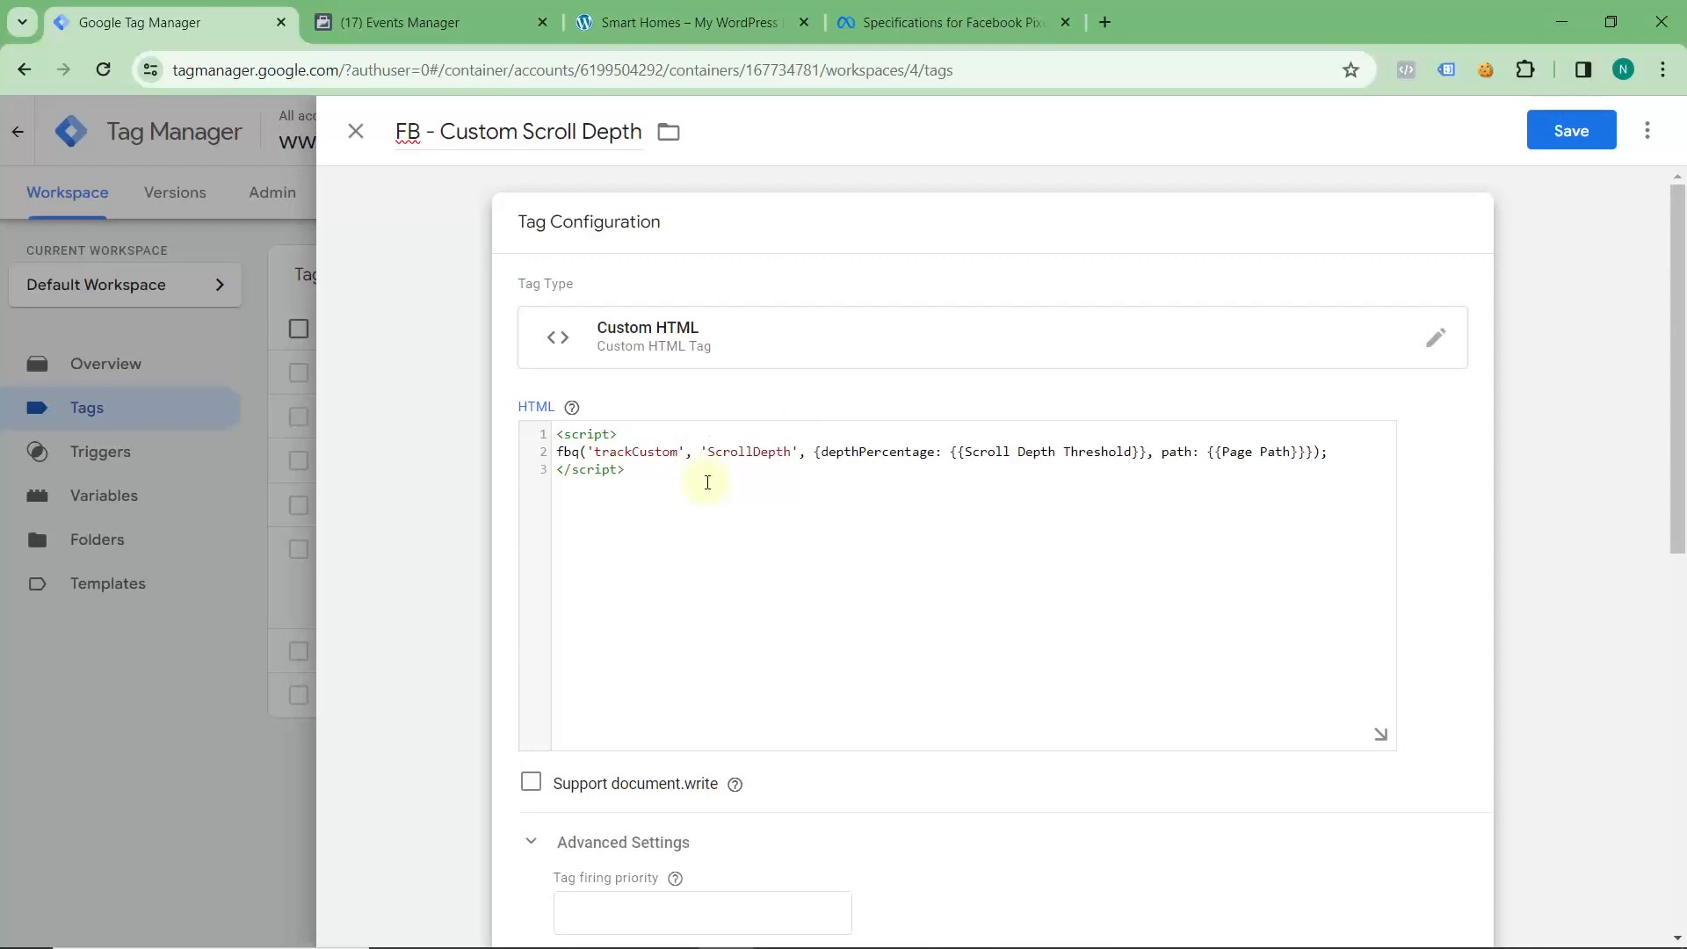
scroll(791, 553, down, 3)
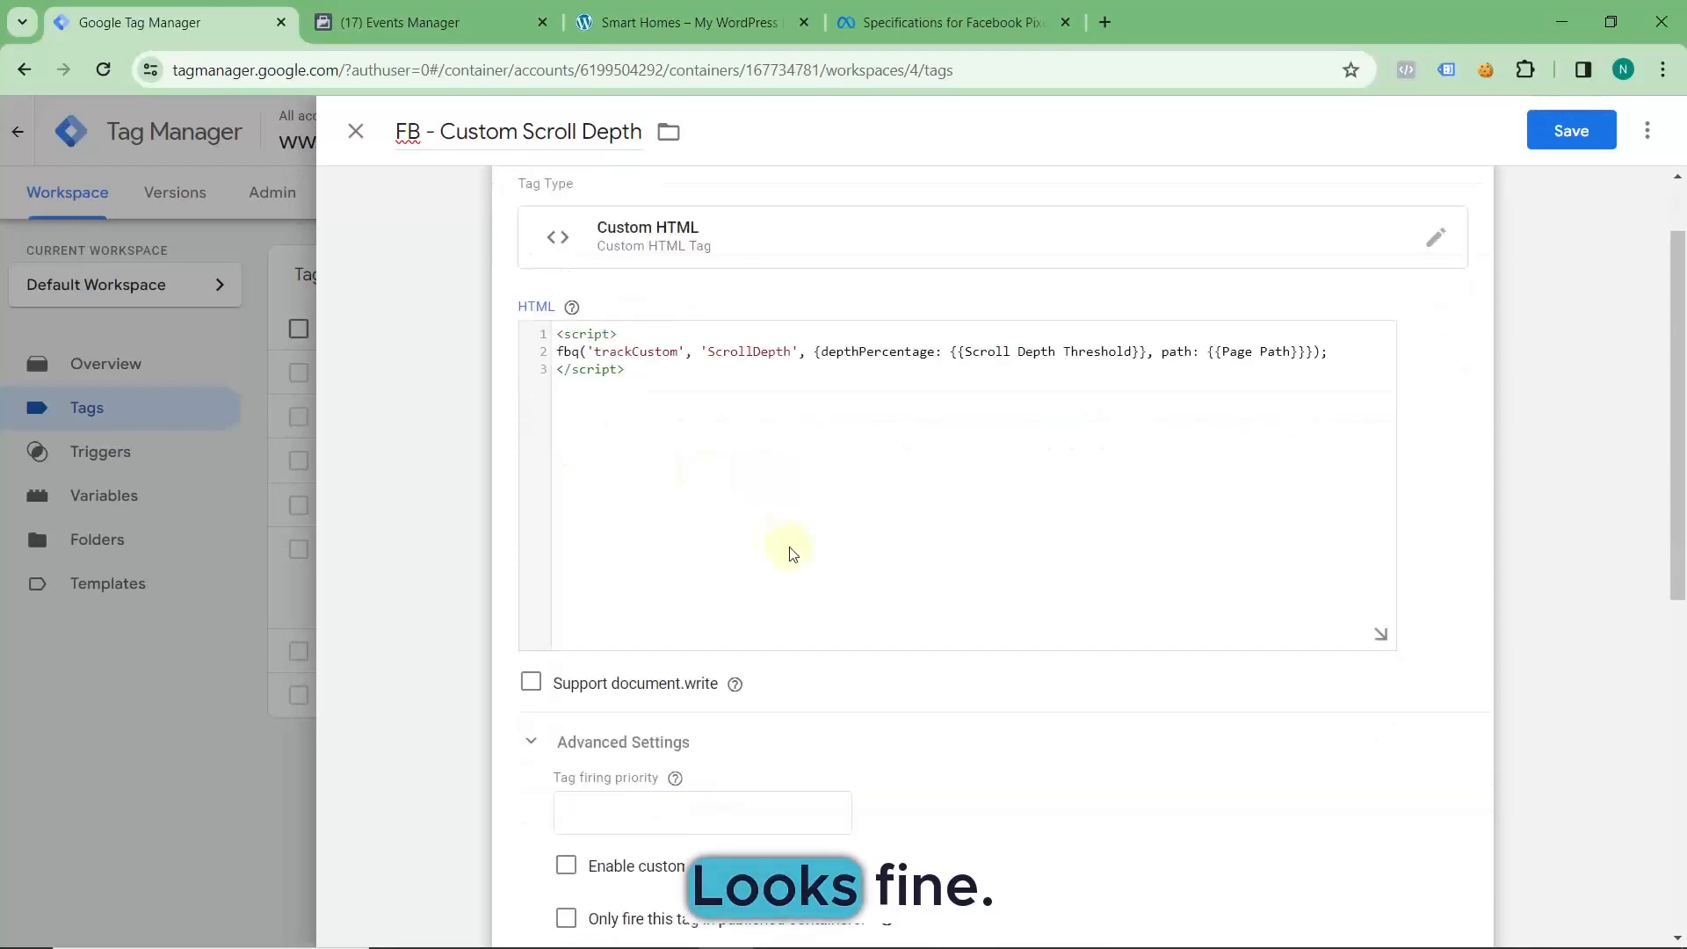
scroll(793, 555, up, 3)
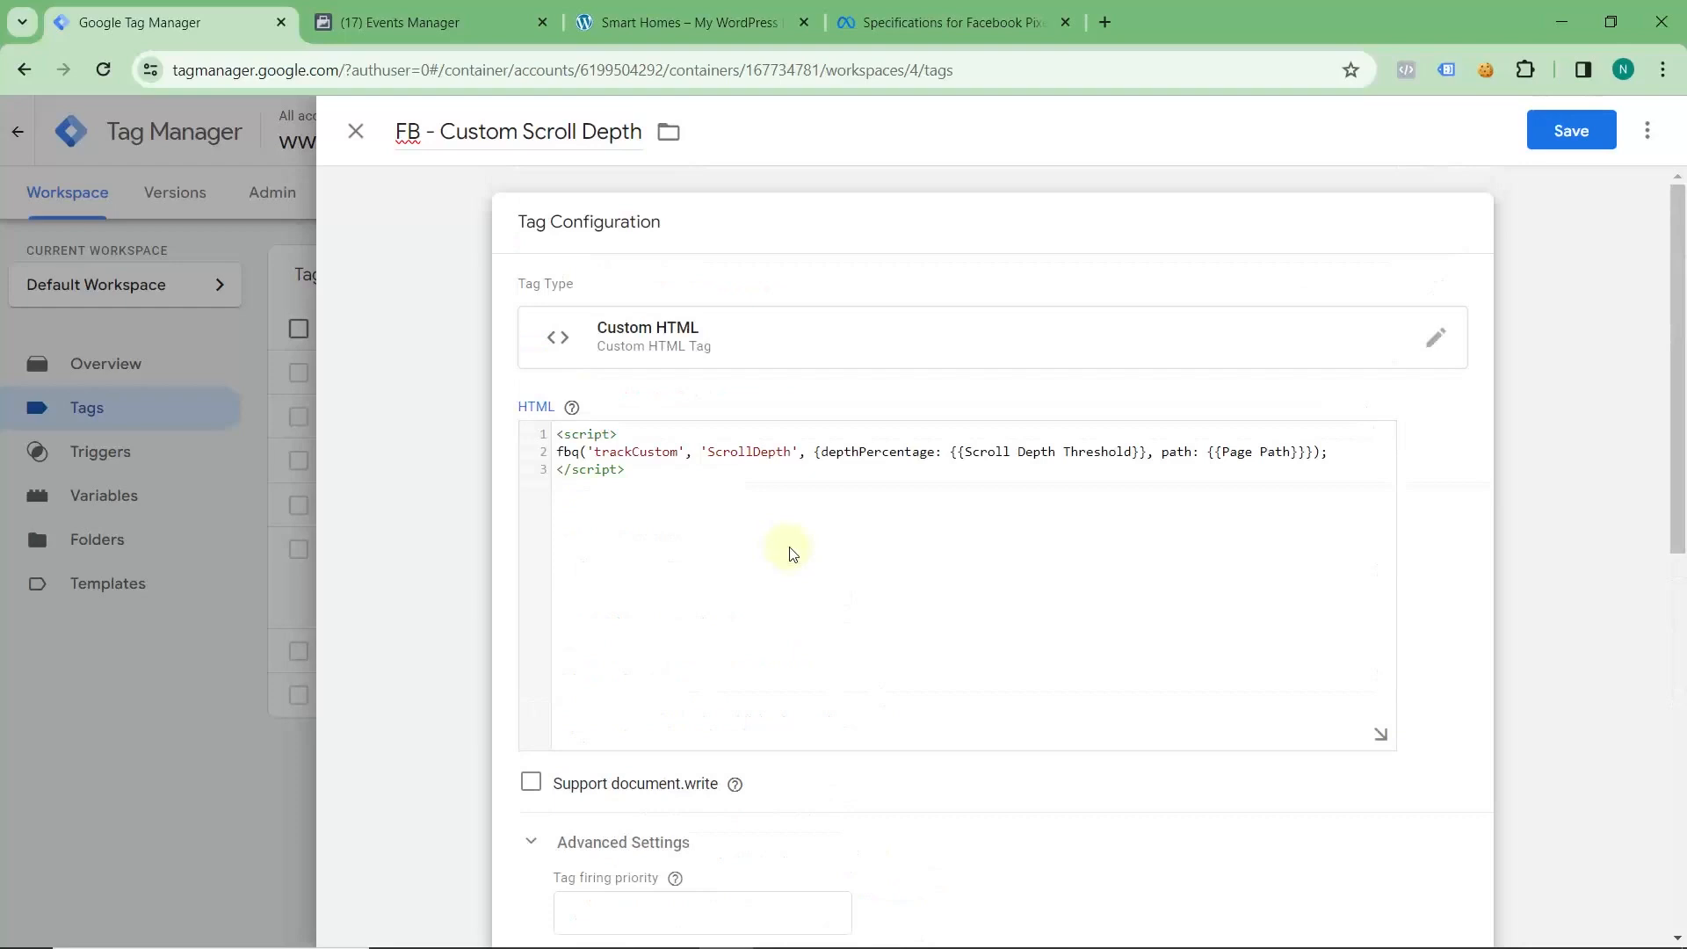
click(1584, 143)
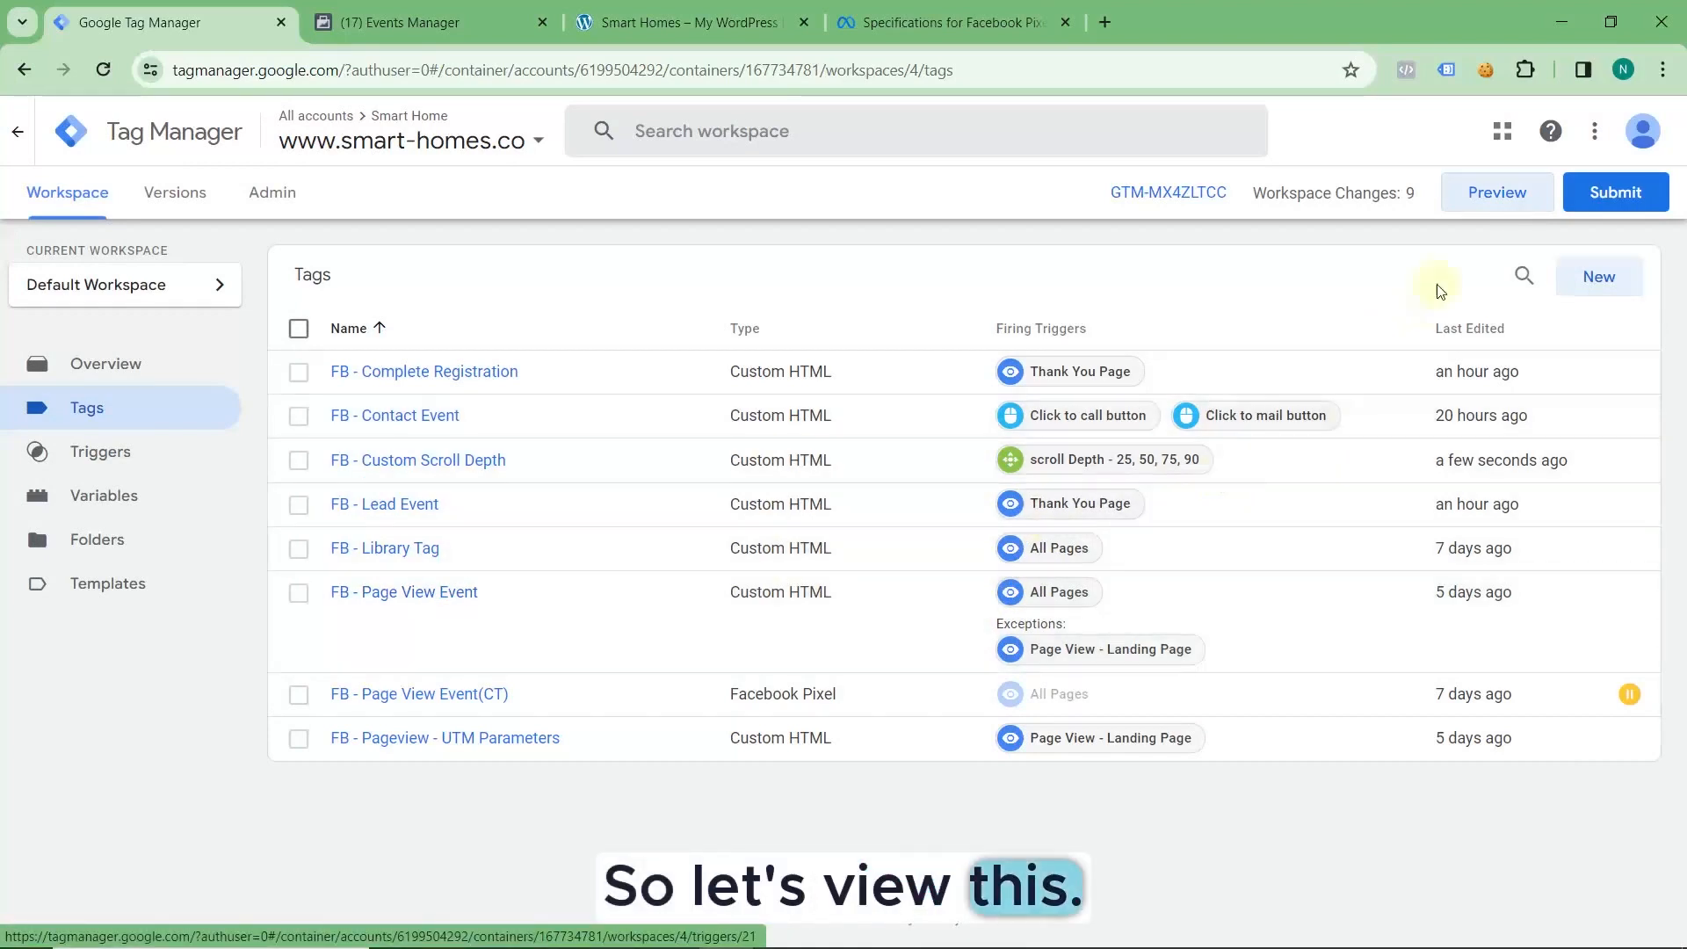
- Start the container preview, connect Tag Assistant to the smart-homes.co website, and collapse the Tag Assistant badge on the page
click(1466, 192)
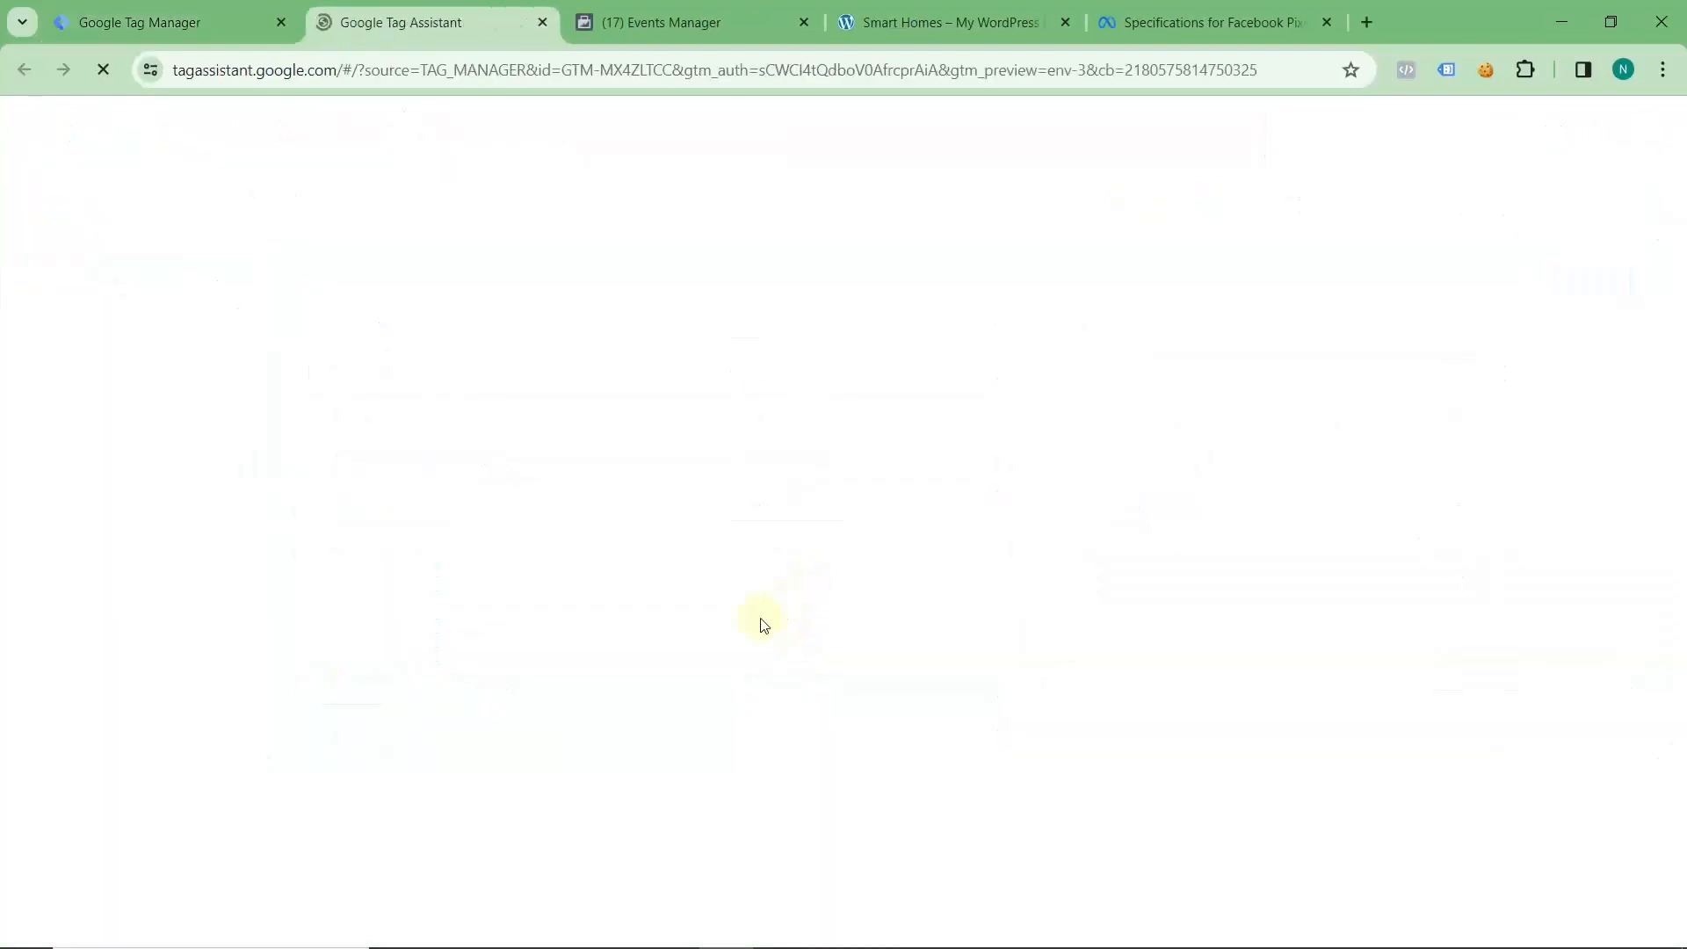
click(799, 627)
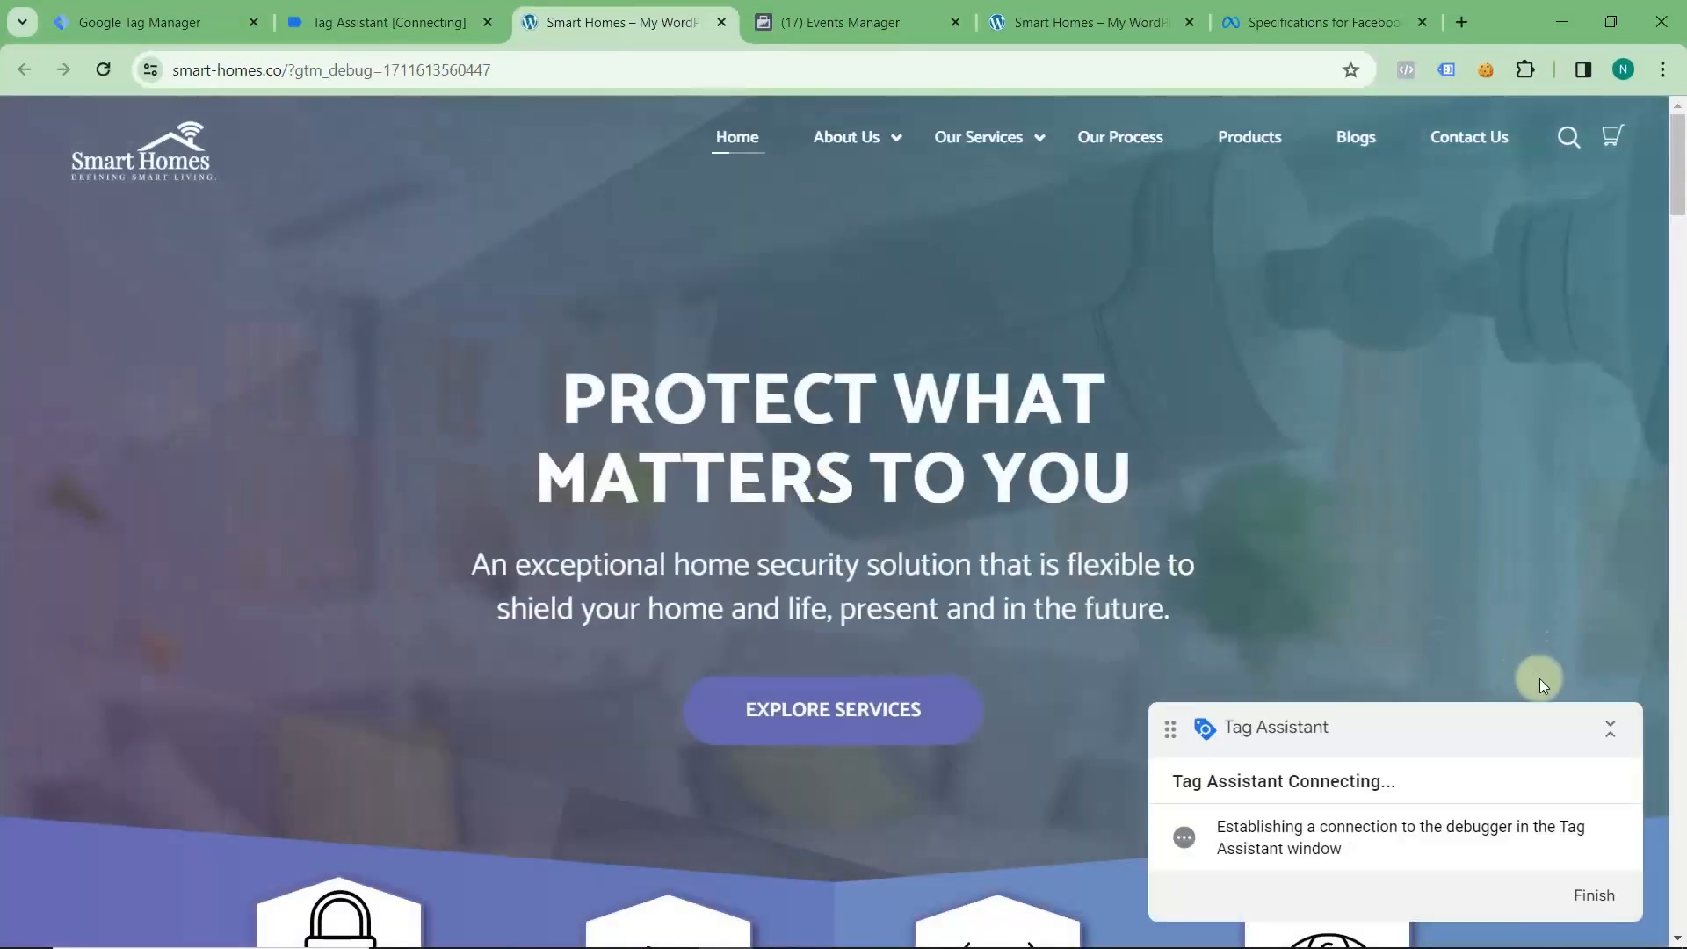
click(1610, 727)
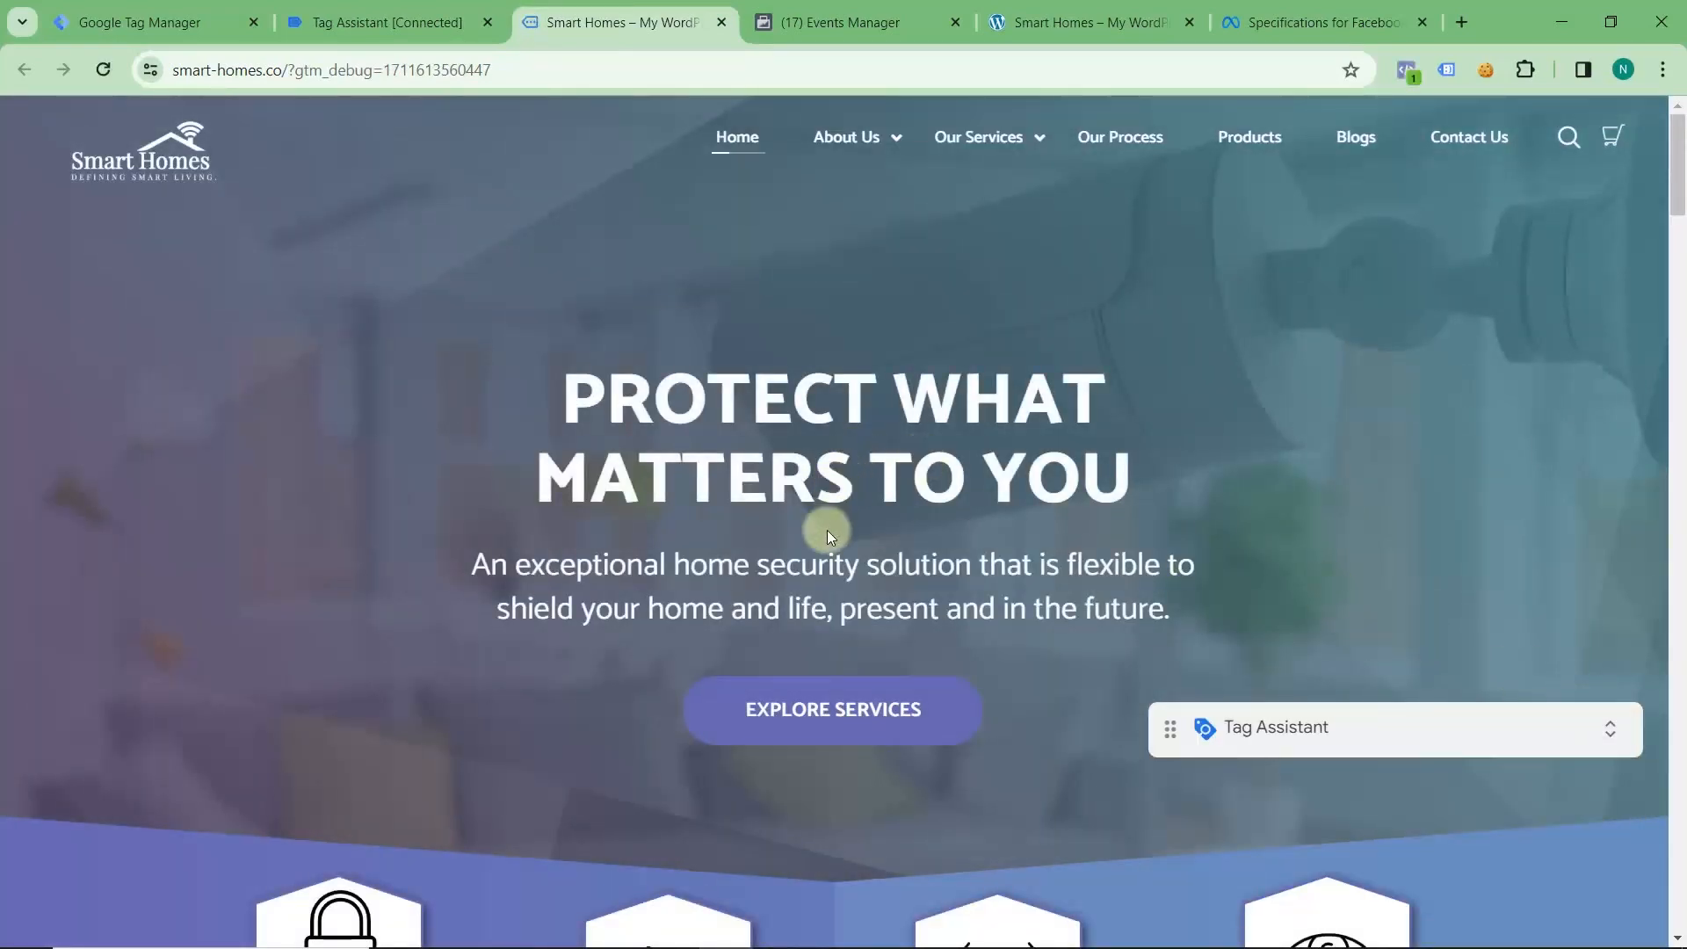
- Scroll down the home page past 25%, dismiss the subscription popup, and inspect the ScrollDepth event's parameters in Meta Pixel Helper
scroll(826, 530, down, 7)
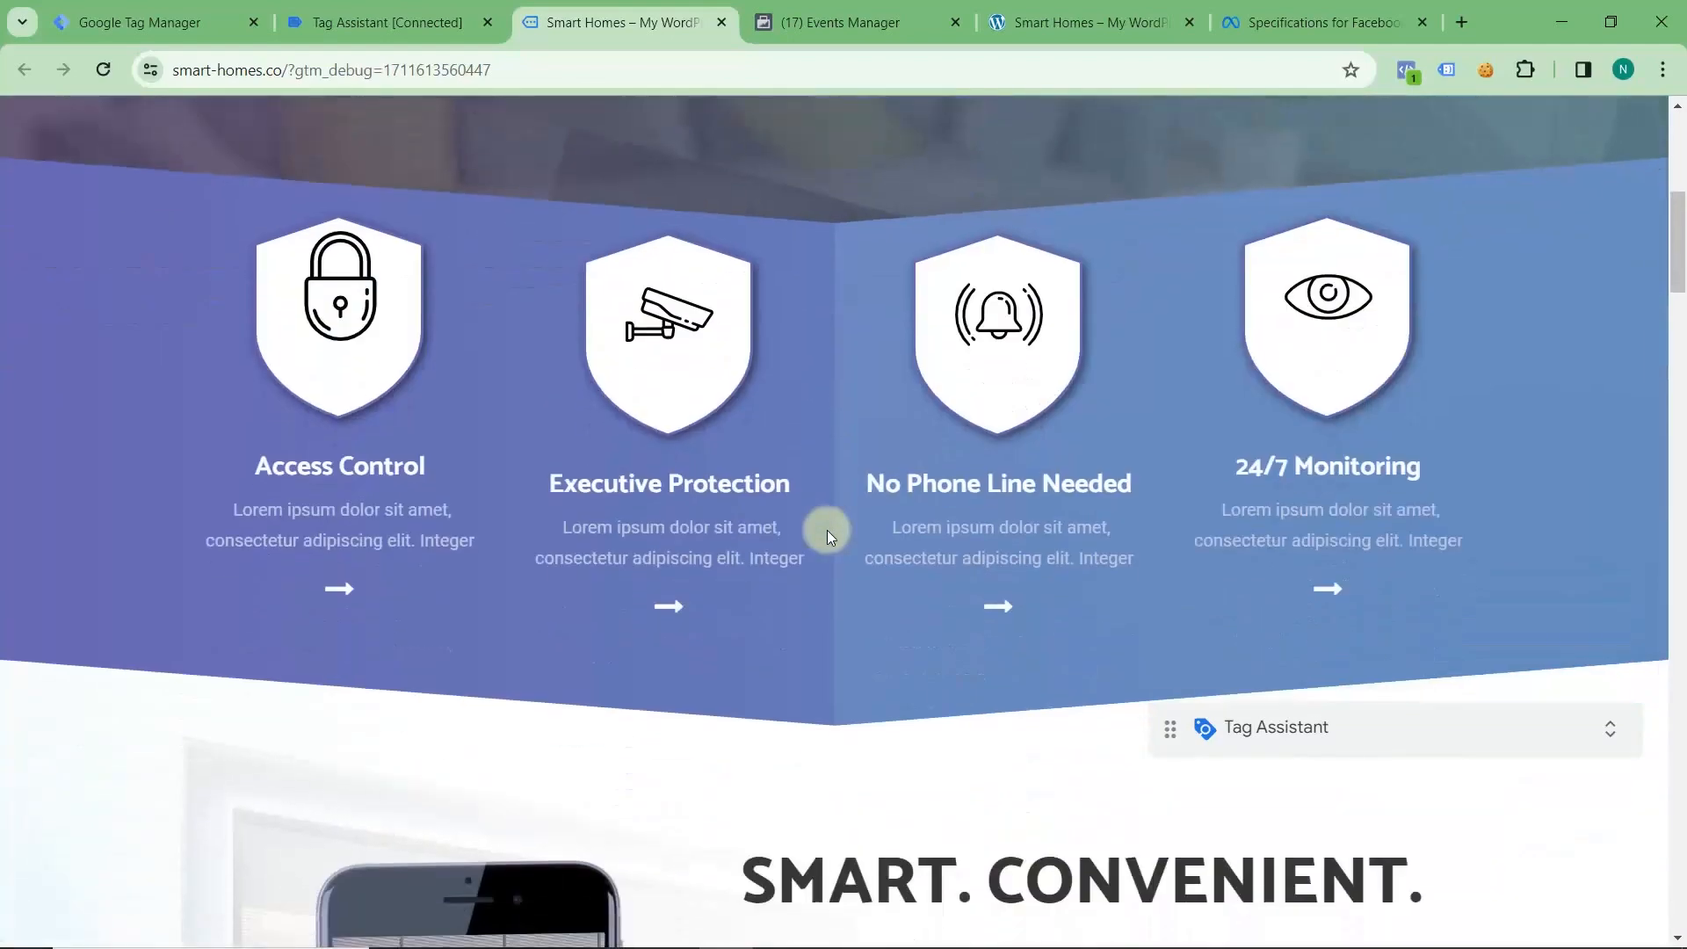
scroll(826, 530, down, 6)
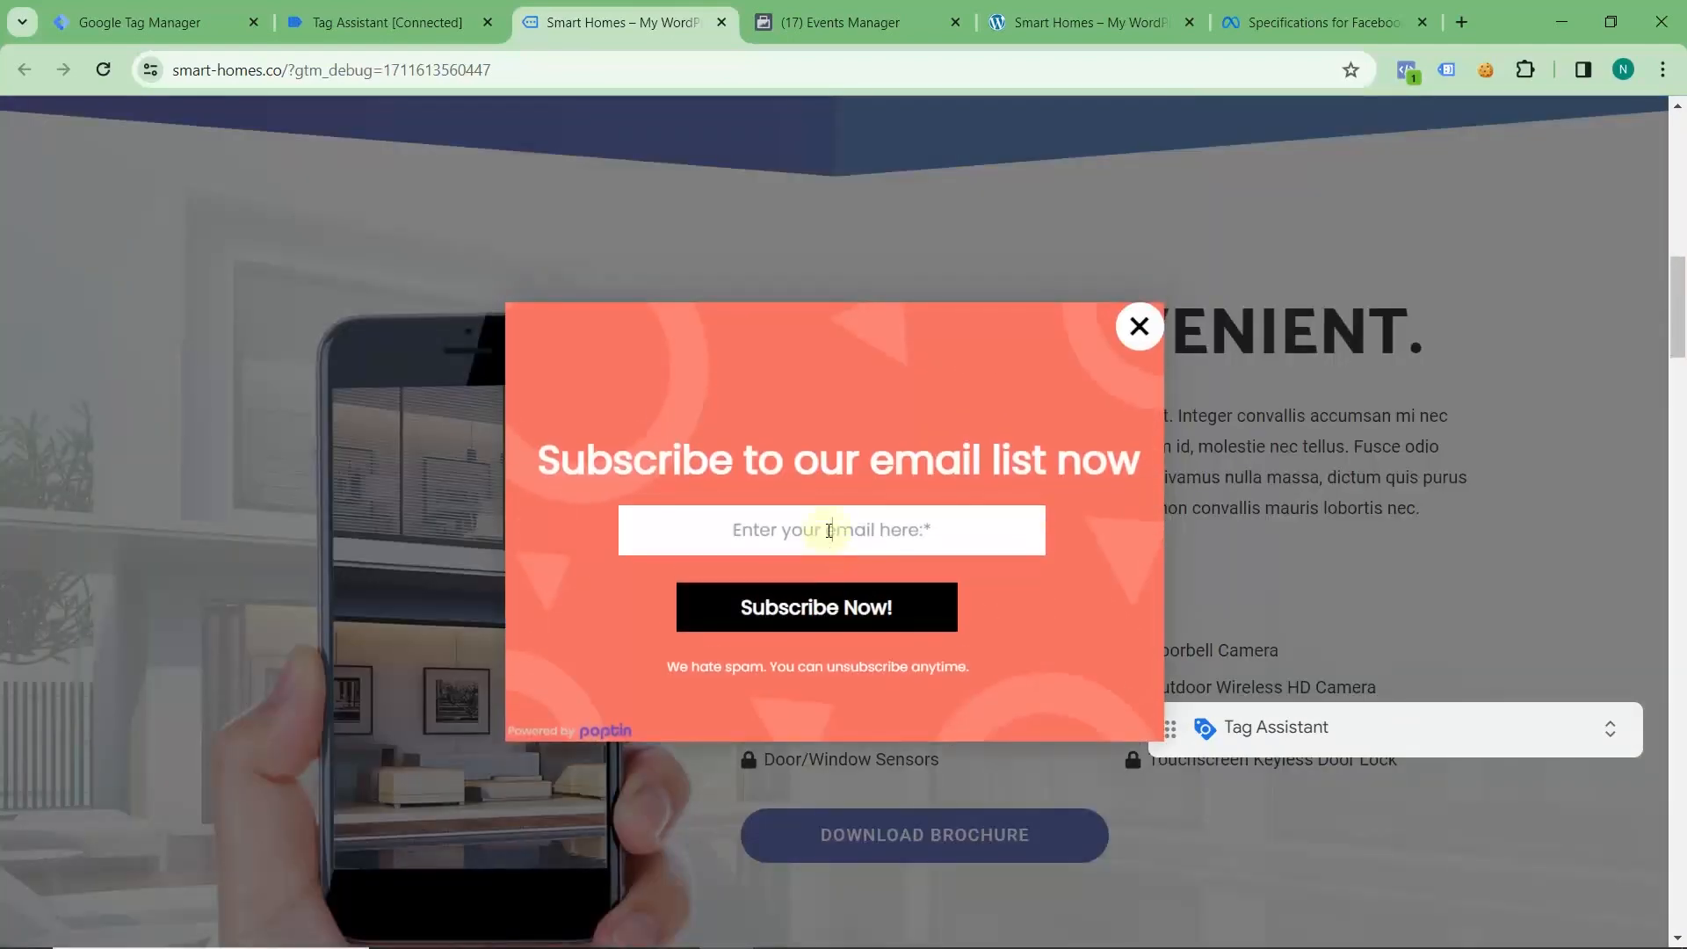
click(1137, 325)
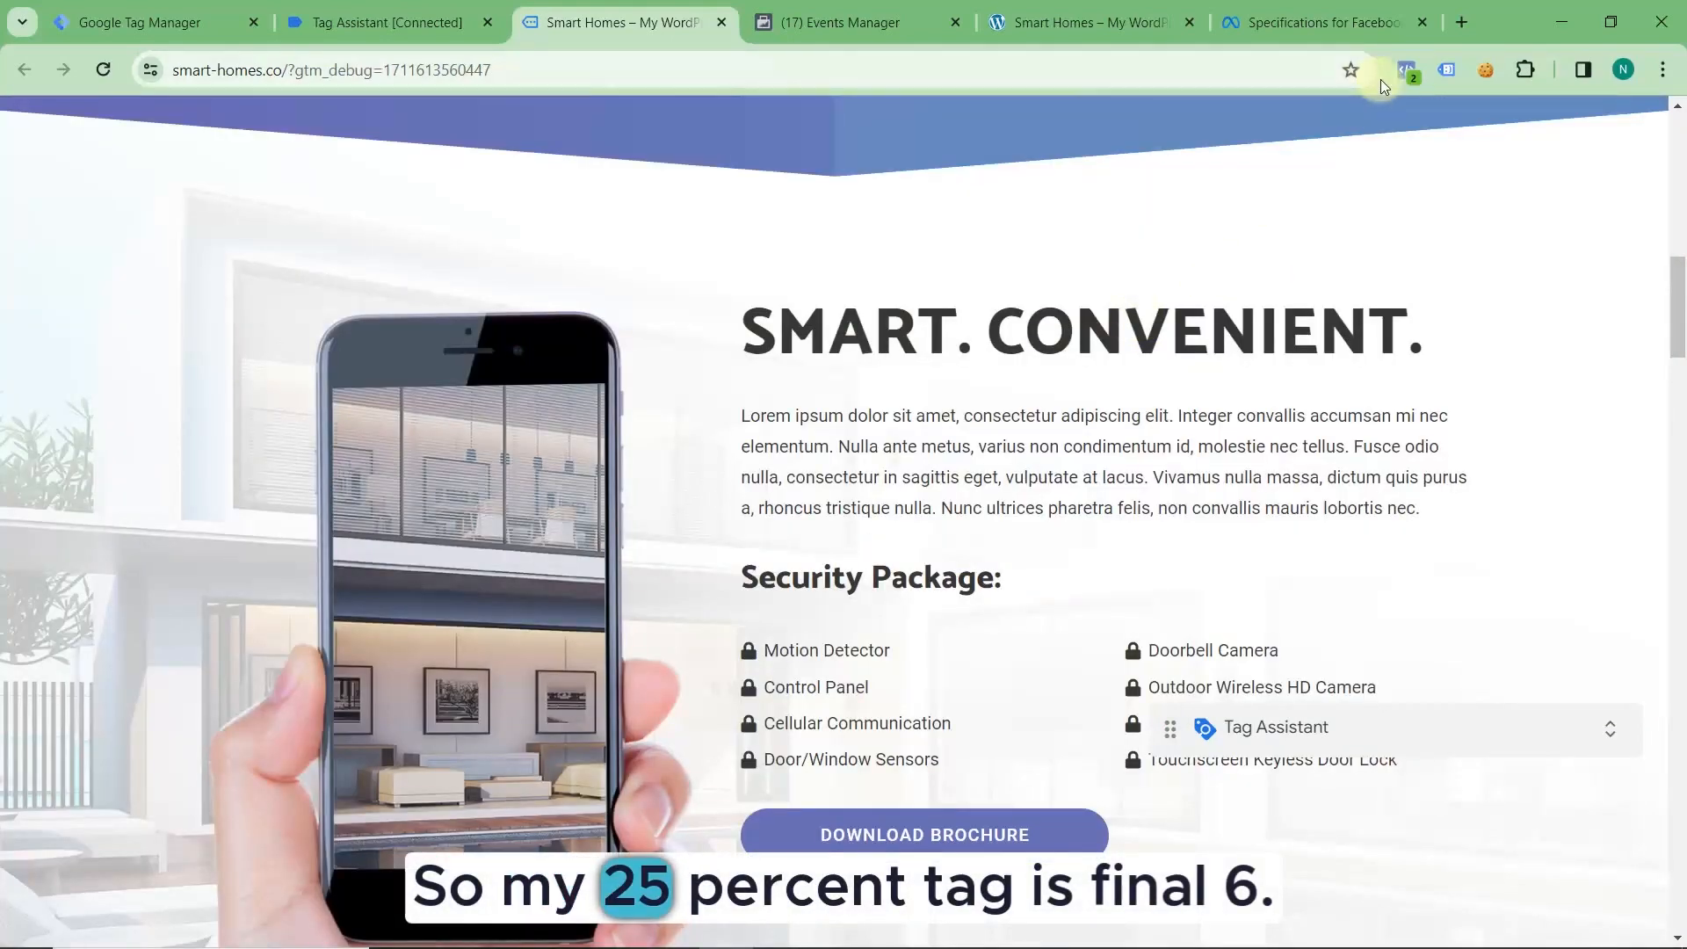
click(1407, 70)
click(1004, 318)
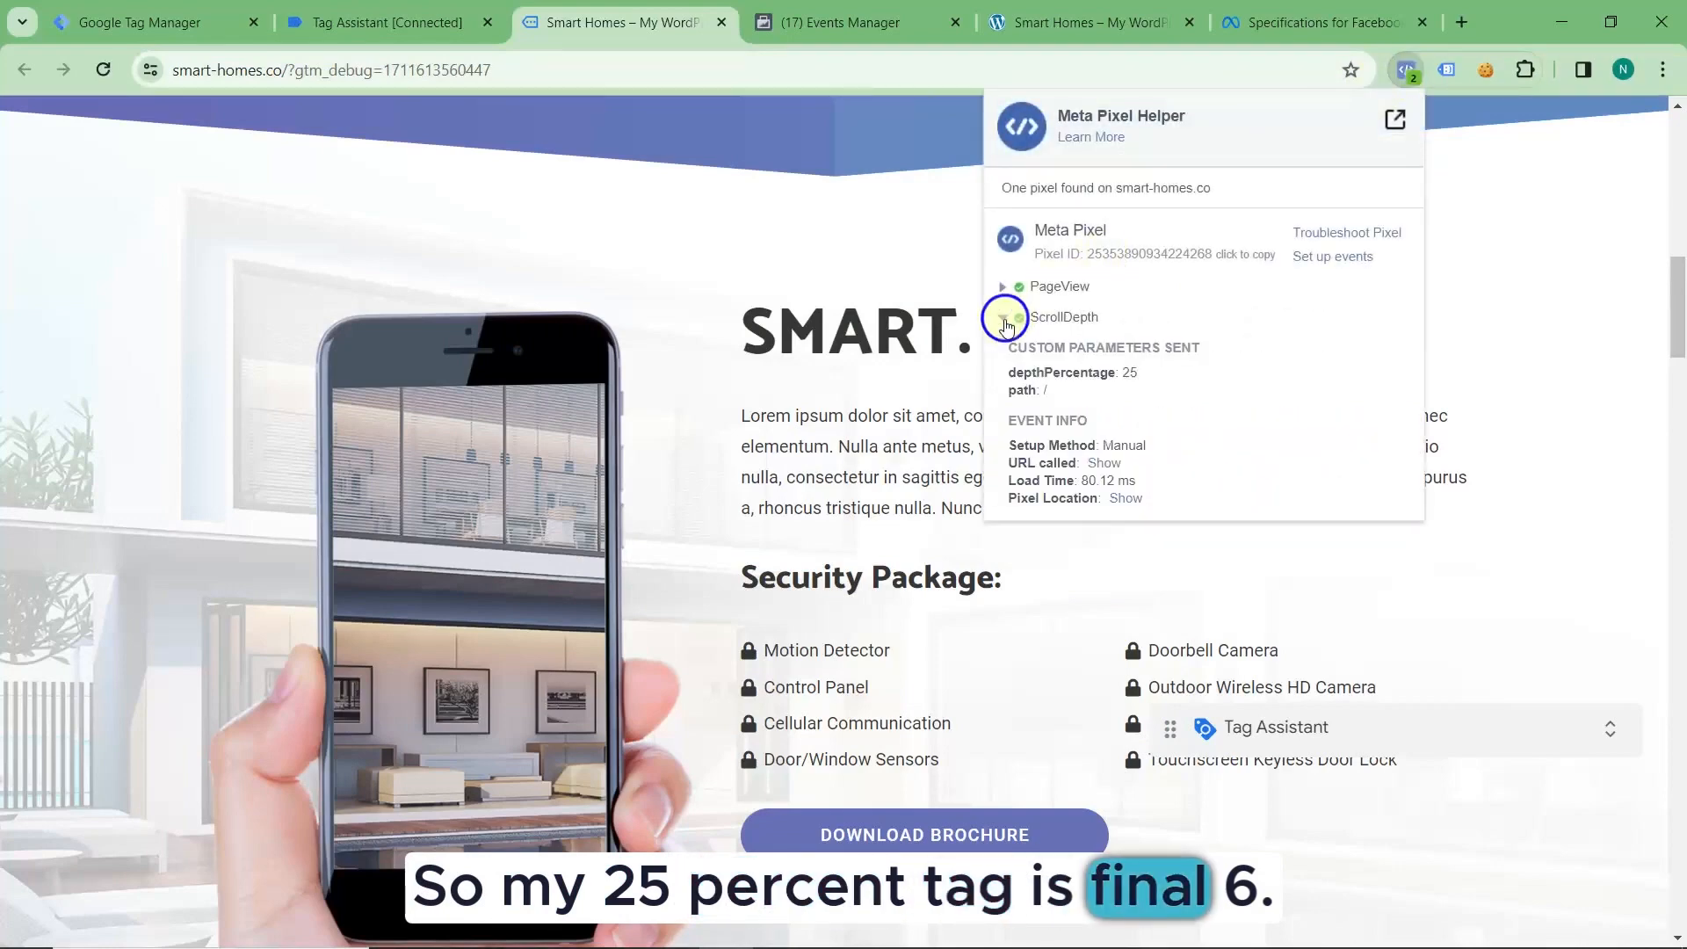
click(1005, 318)
- Switch to Tag Assistant and examine the Scroll Depth event's fired tags and full API call
click(387, 22)
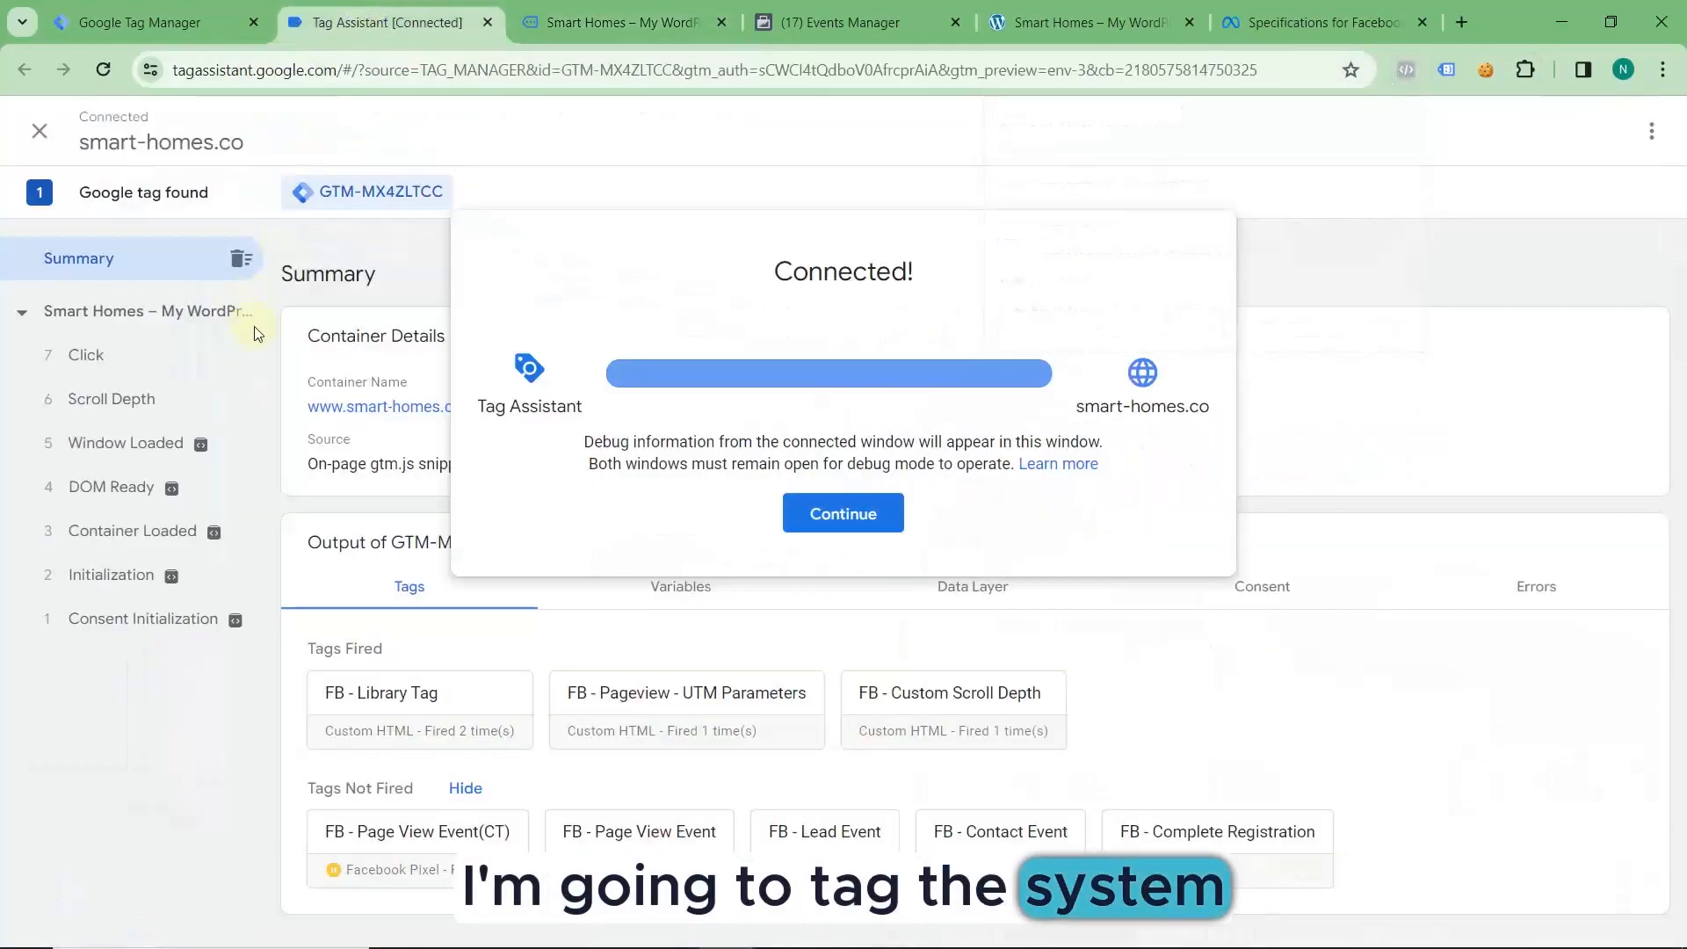
click(839, 514)
click(158, 399)
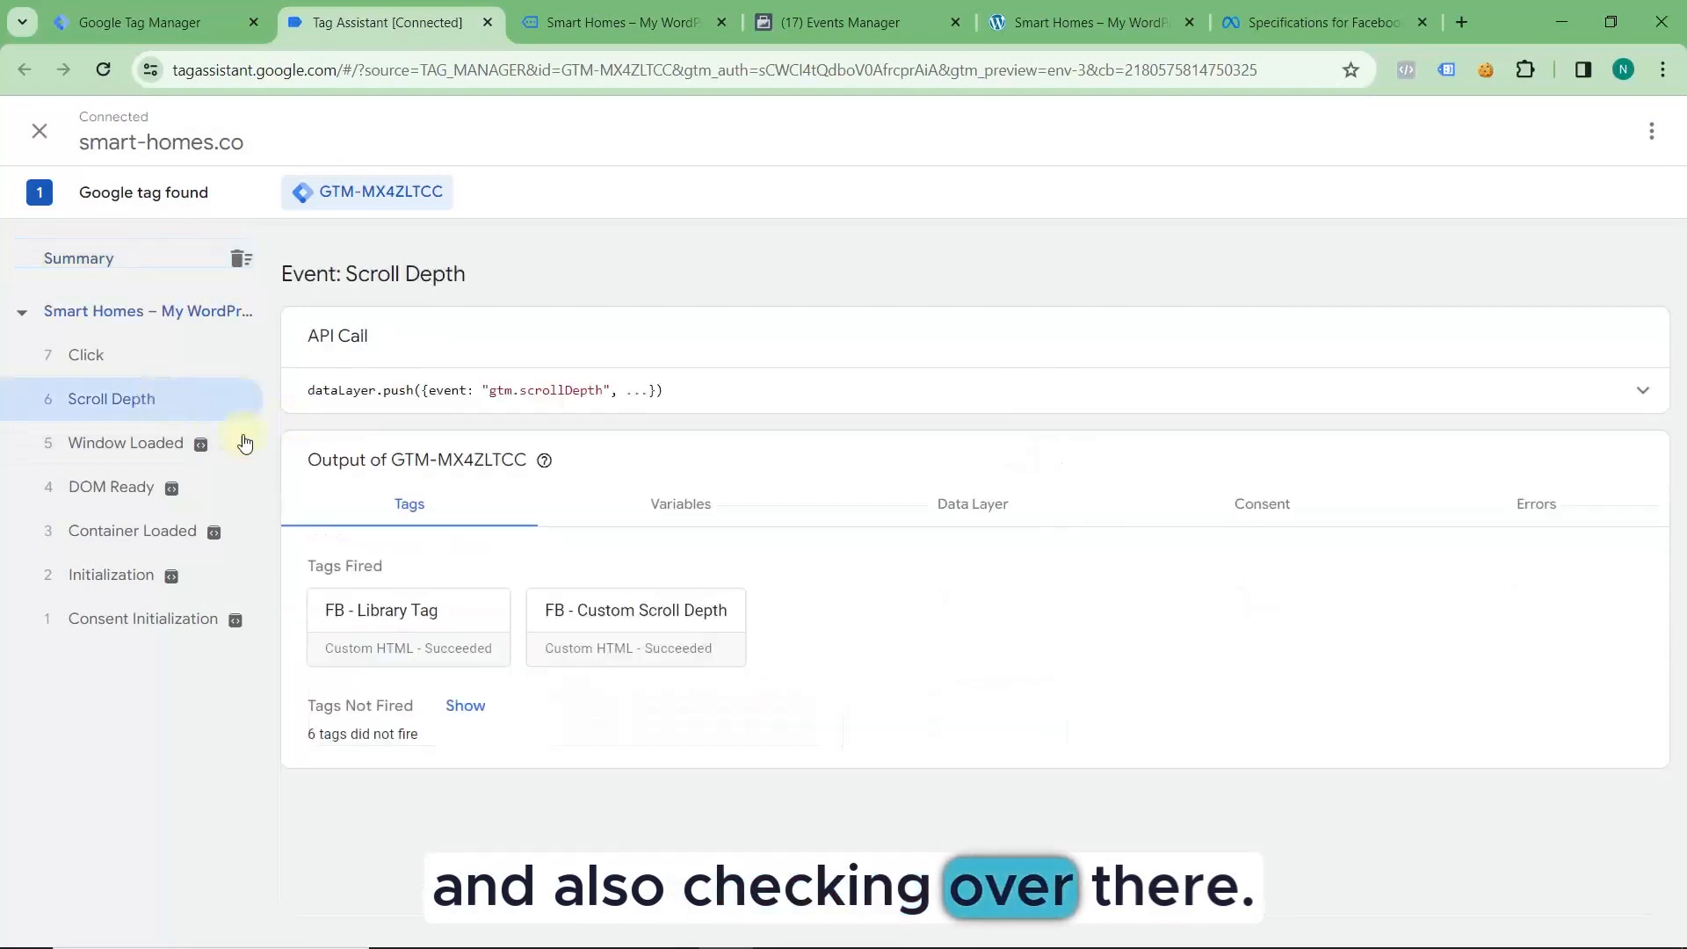
click(826, 400)
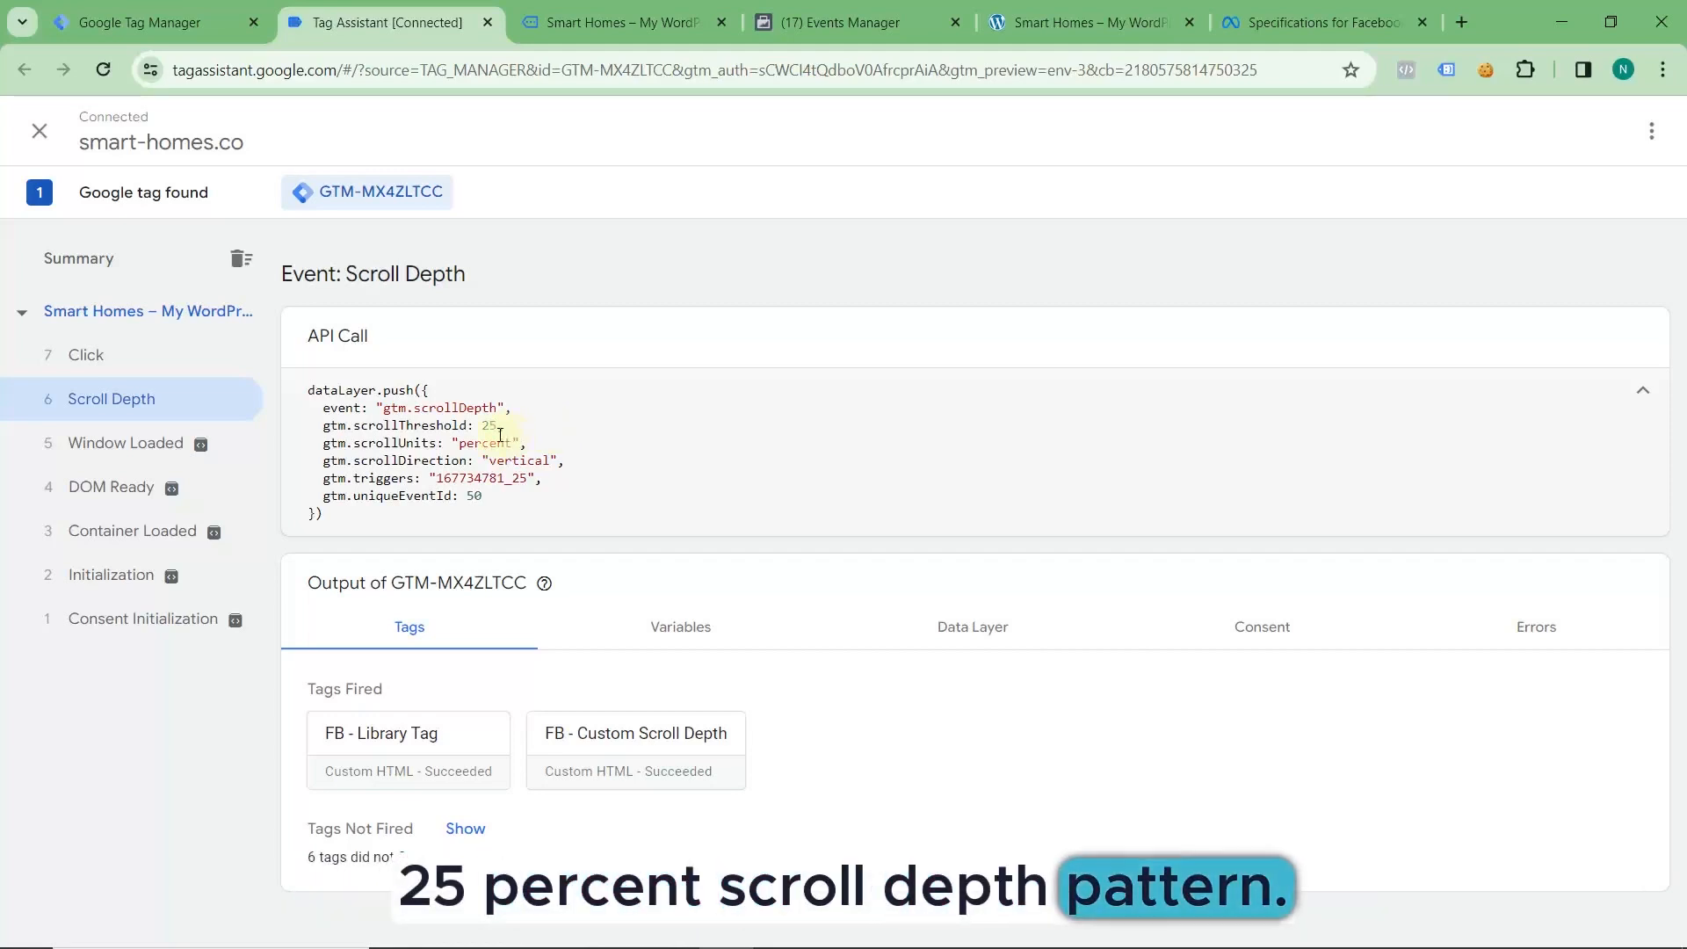
- Scroll the smart-homes.co home page past 50% and examine the newest Scroll Depth event in Tag Assistant
click(668, 35)
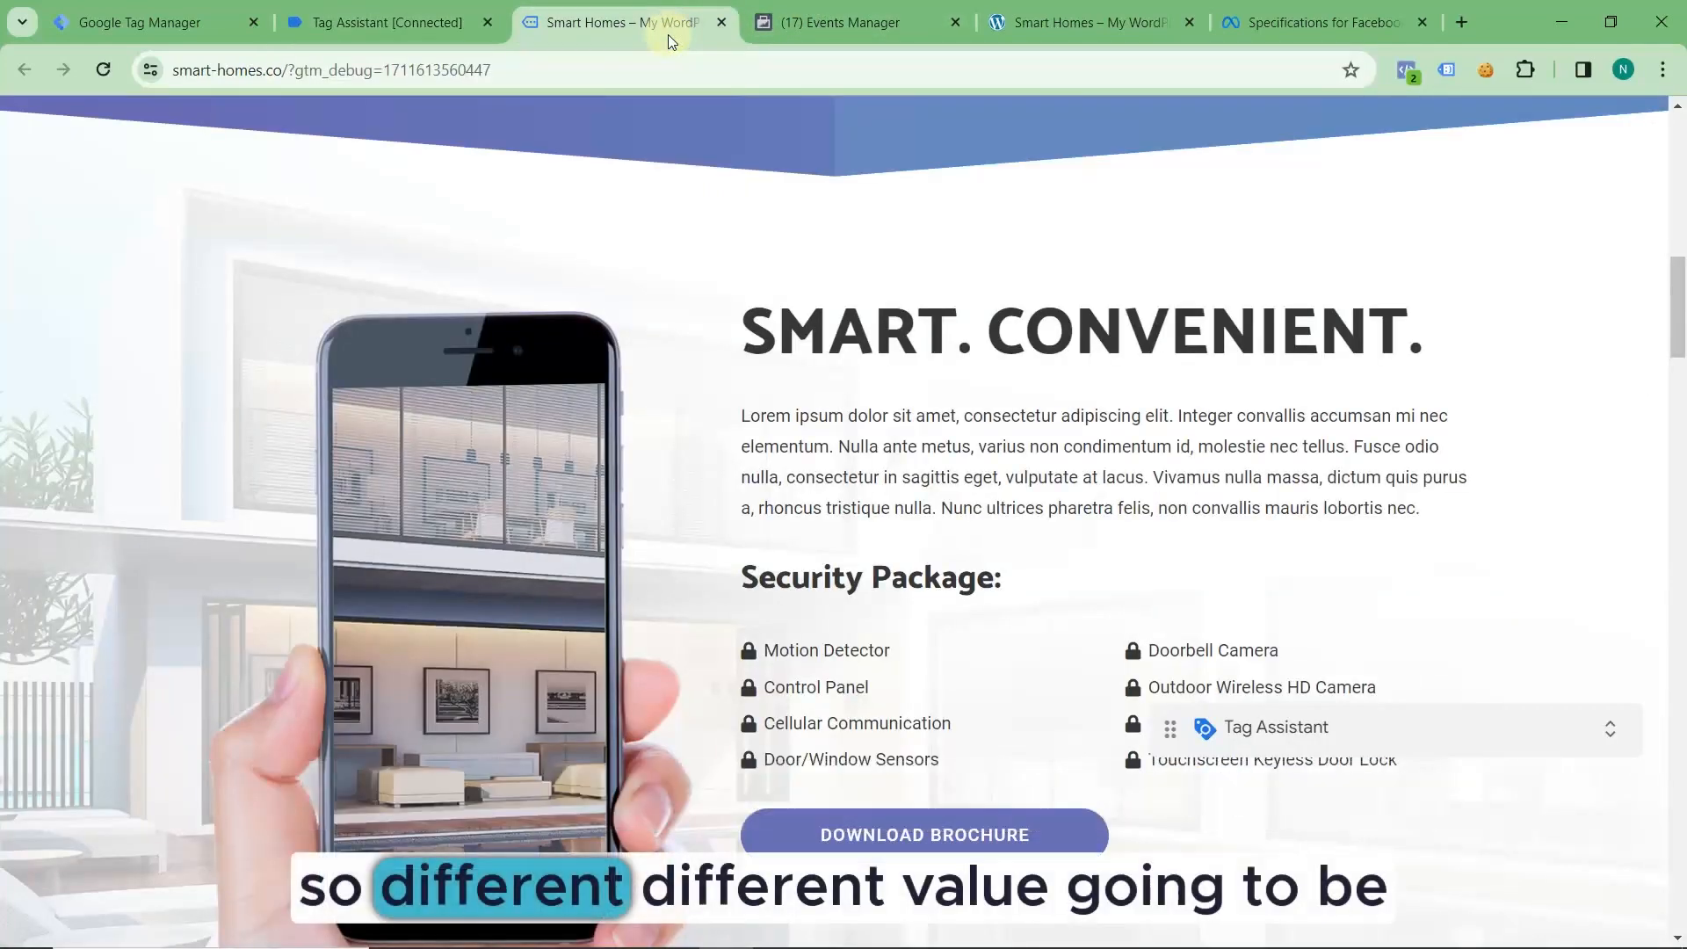
click(413, 27)
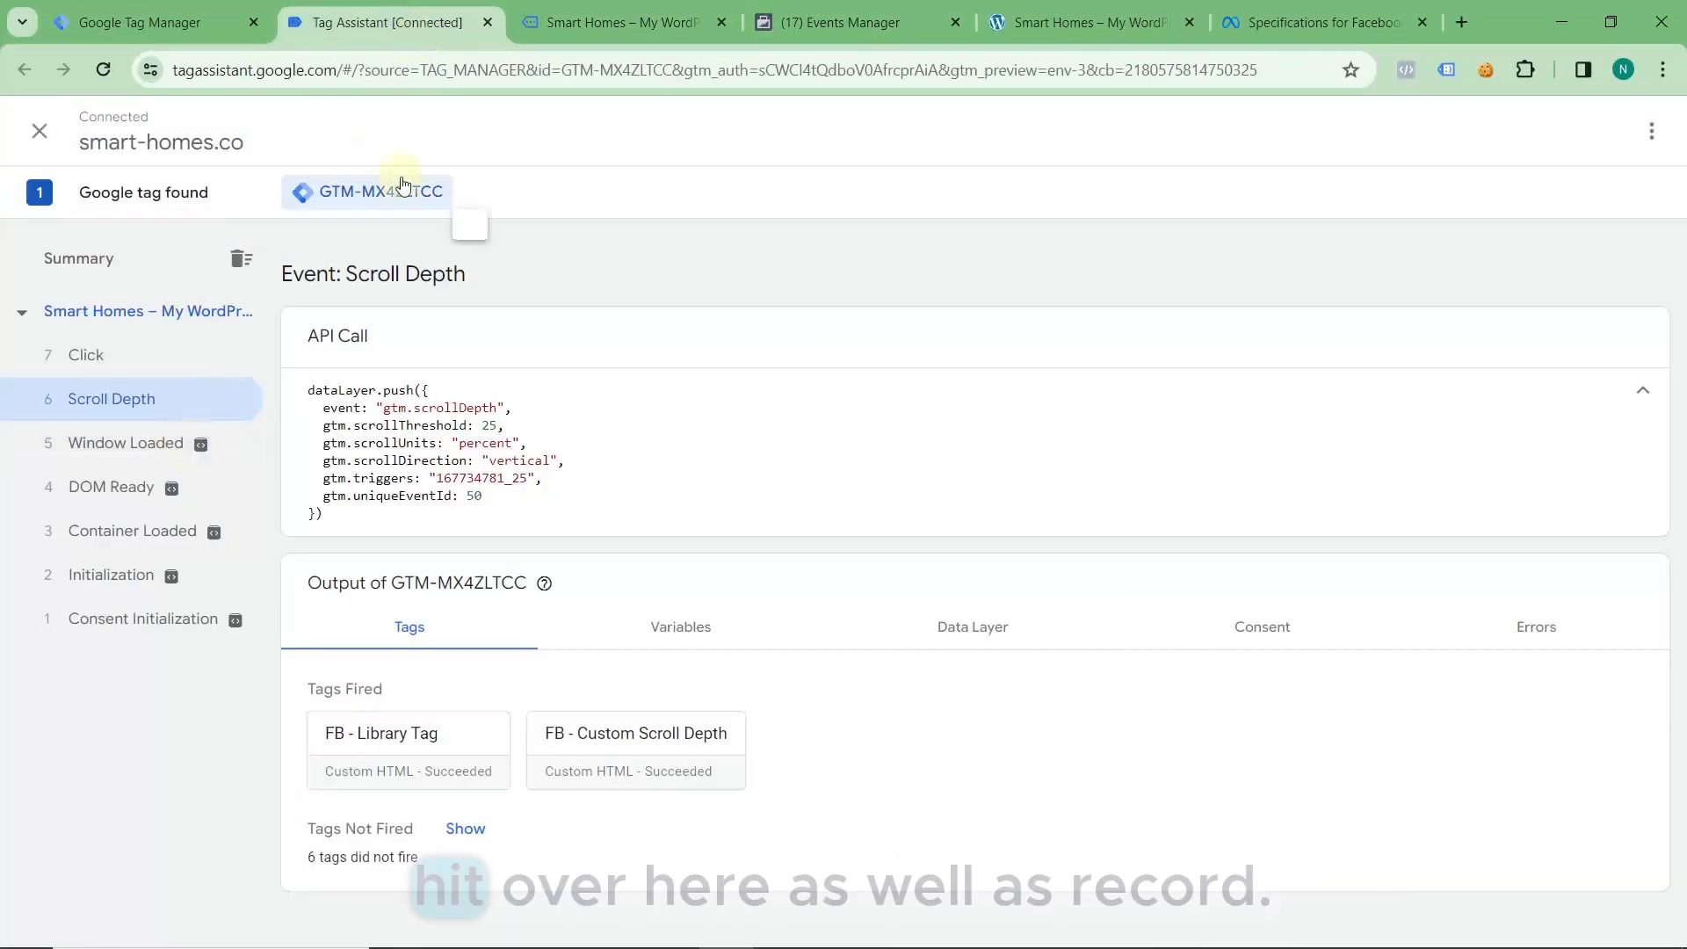
click(557, 28)
scroll(864, 382, down, 7)
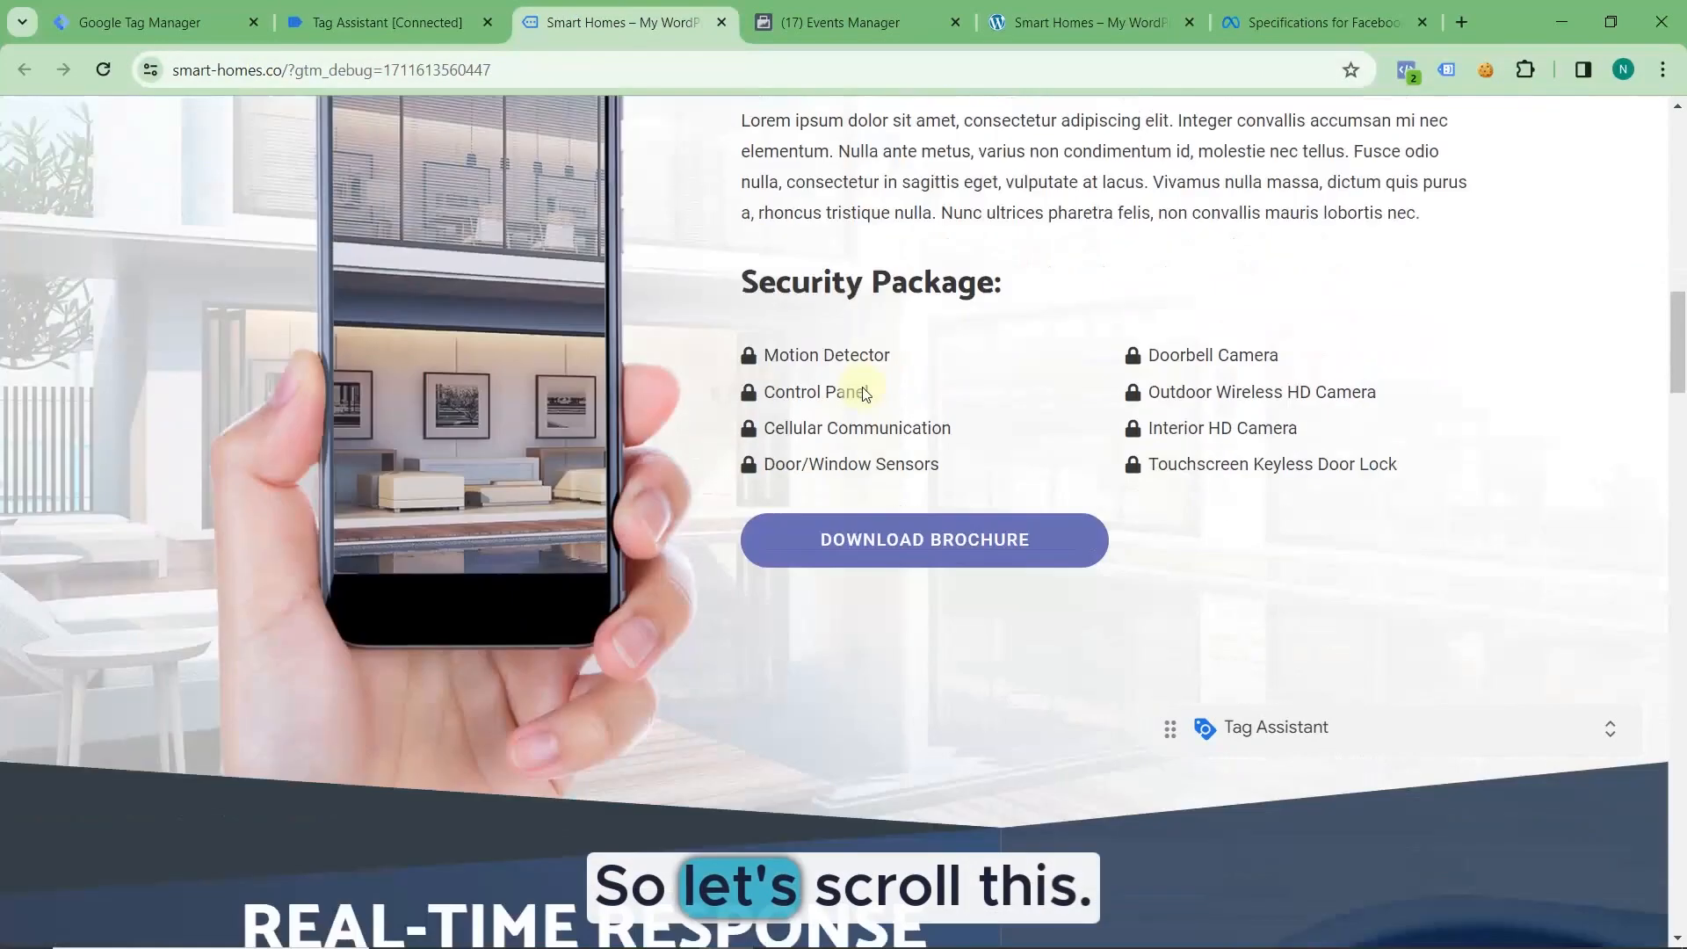
scroll(862, 394, down, 3)
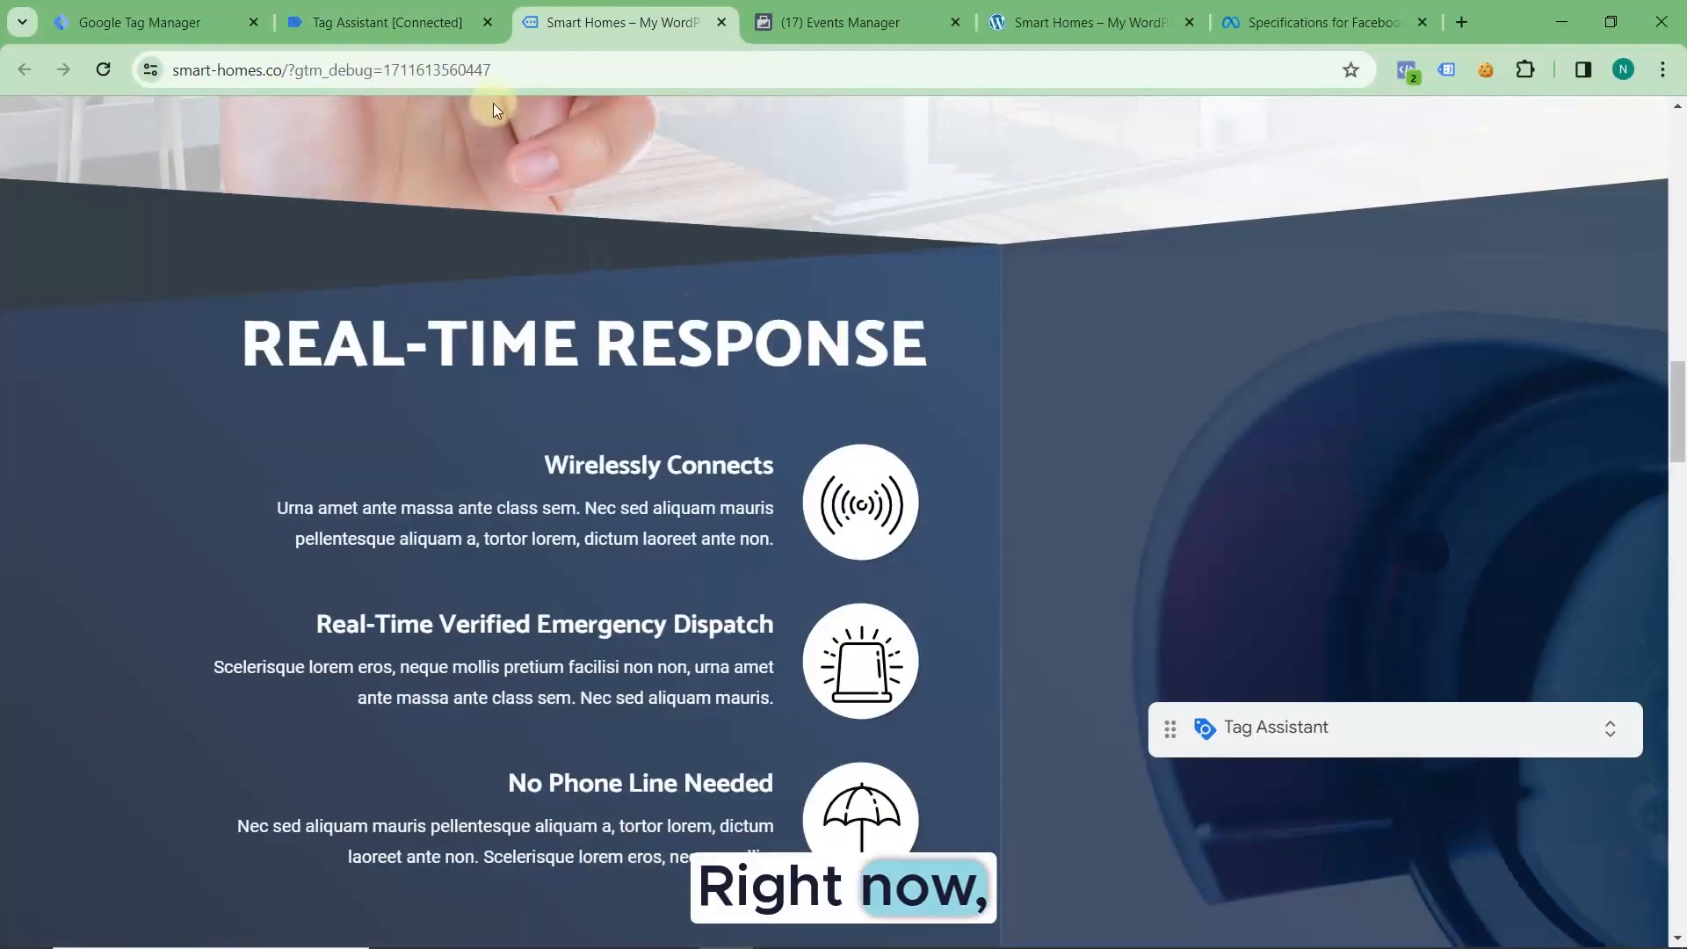
click(374, 26)
click(584, 26)
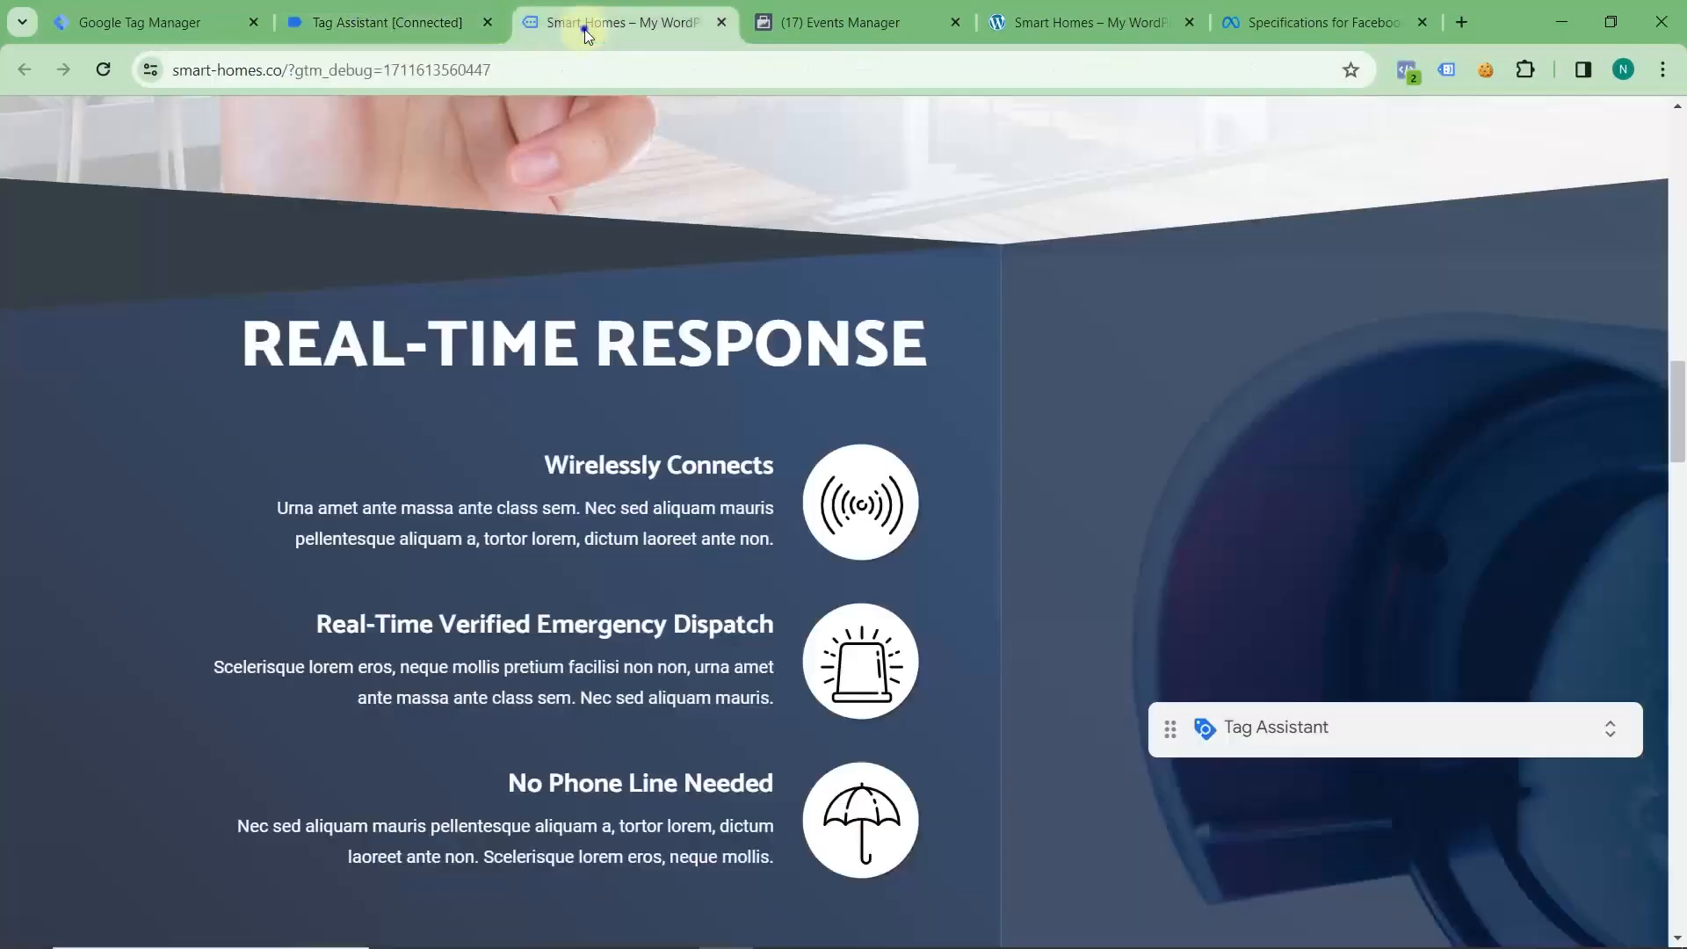
scroll(704, 334, down, 3)
scroll(704, 329, down, 3)
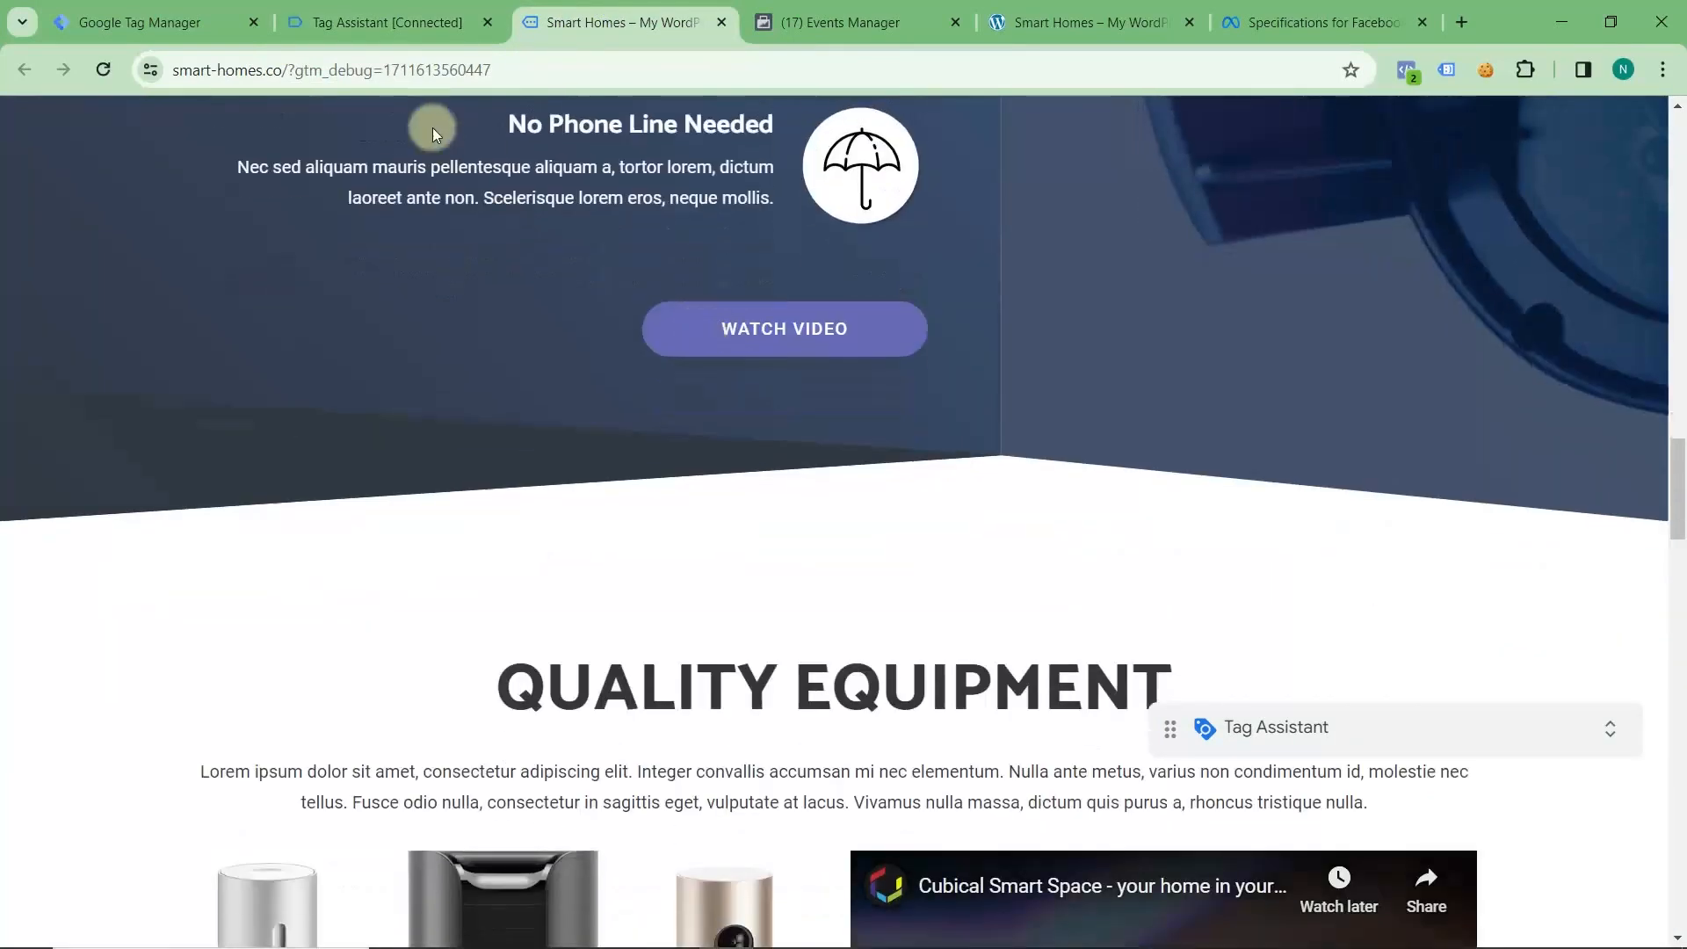
click(395, 24)
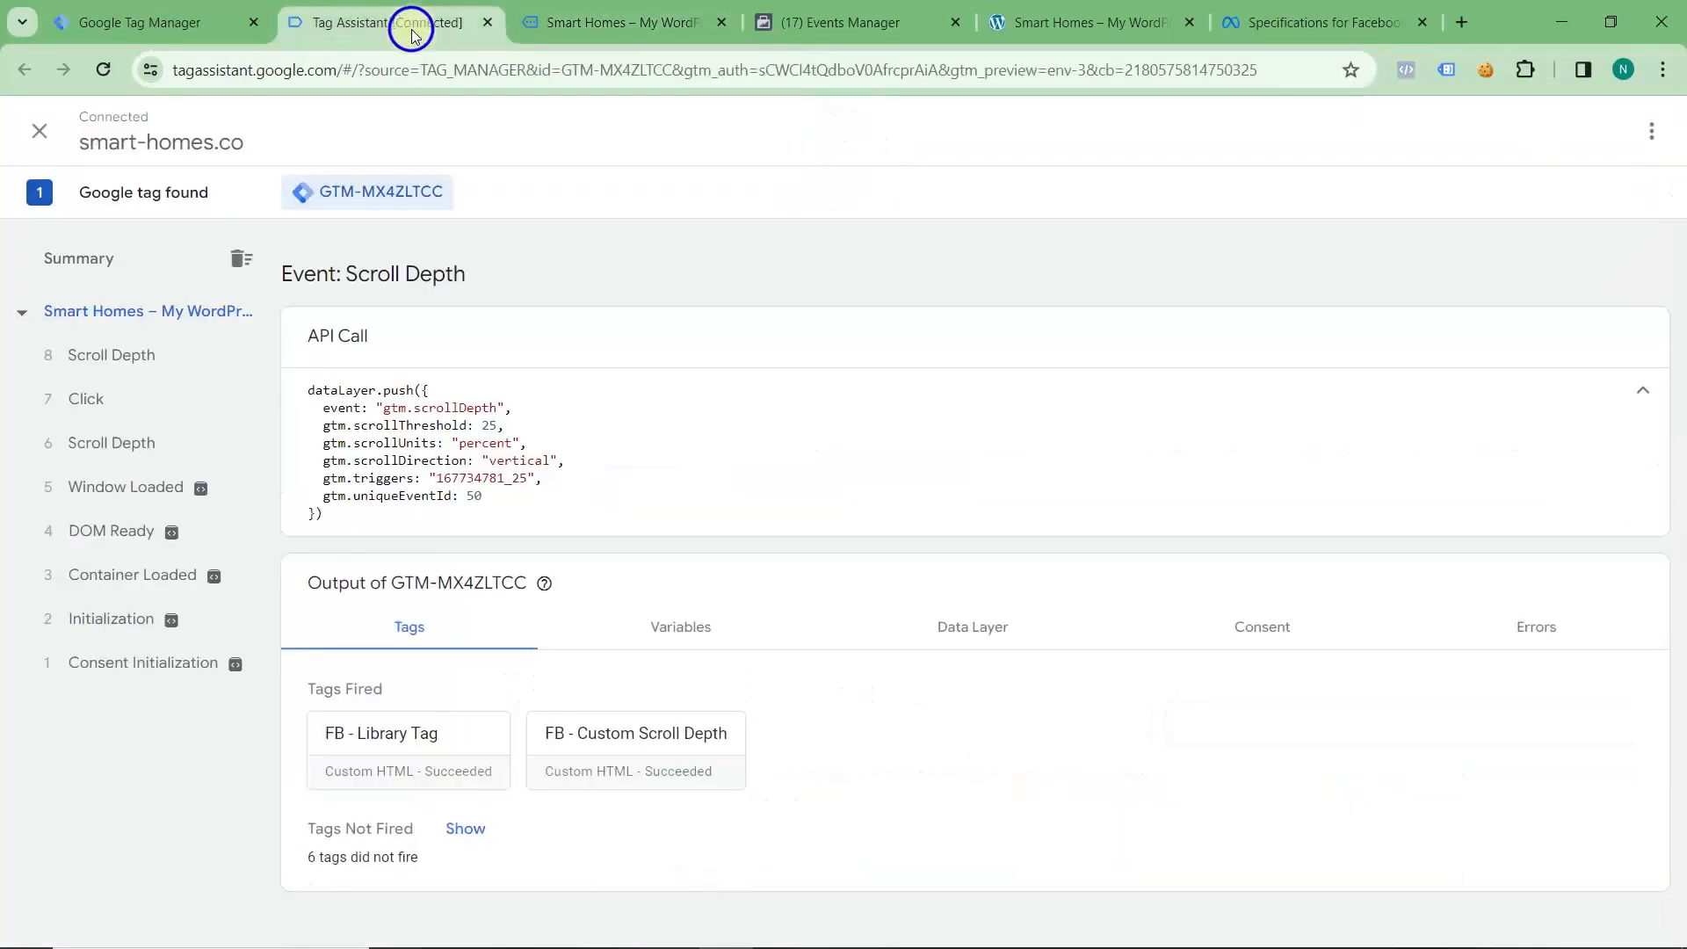
click(165, 364)
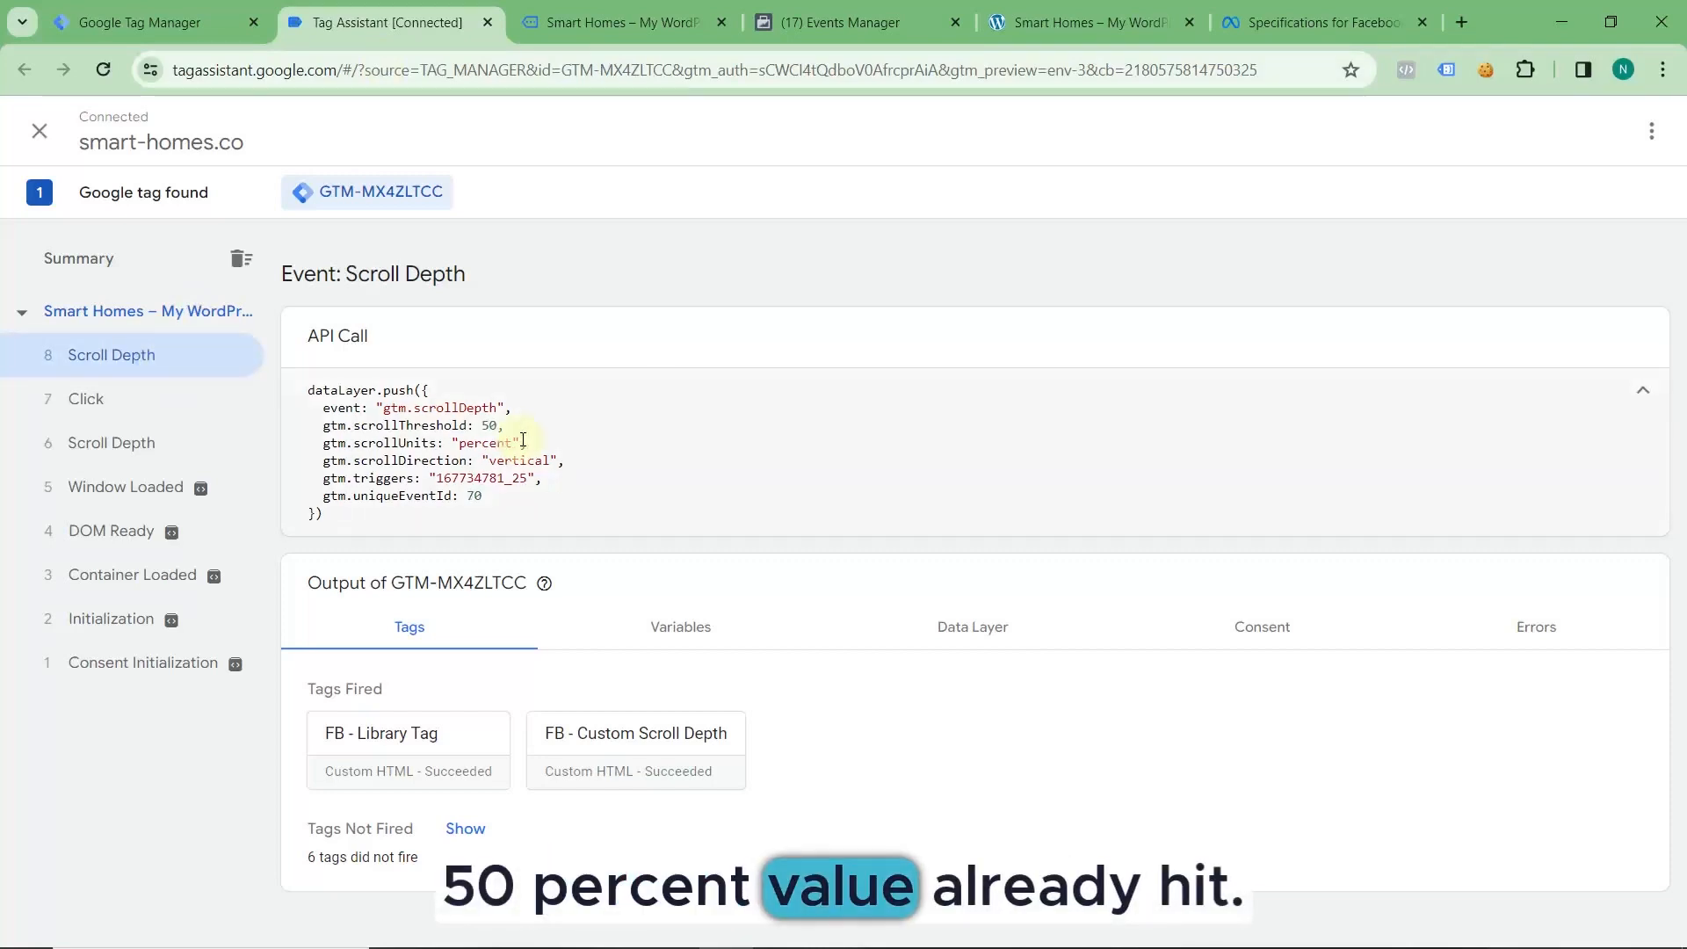
- Compare the events listed by Meta Pixel Helper on the site with the 50% Scroll Depth event in Tag Assistant
click(606, 22)
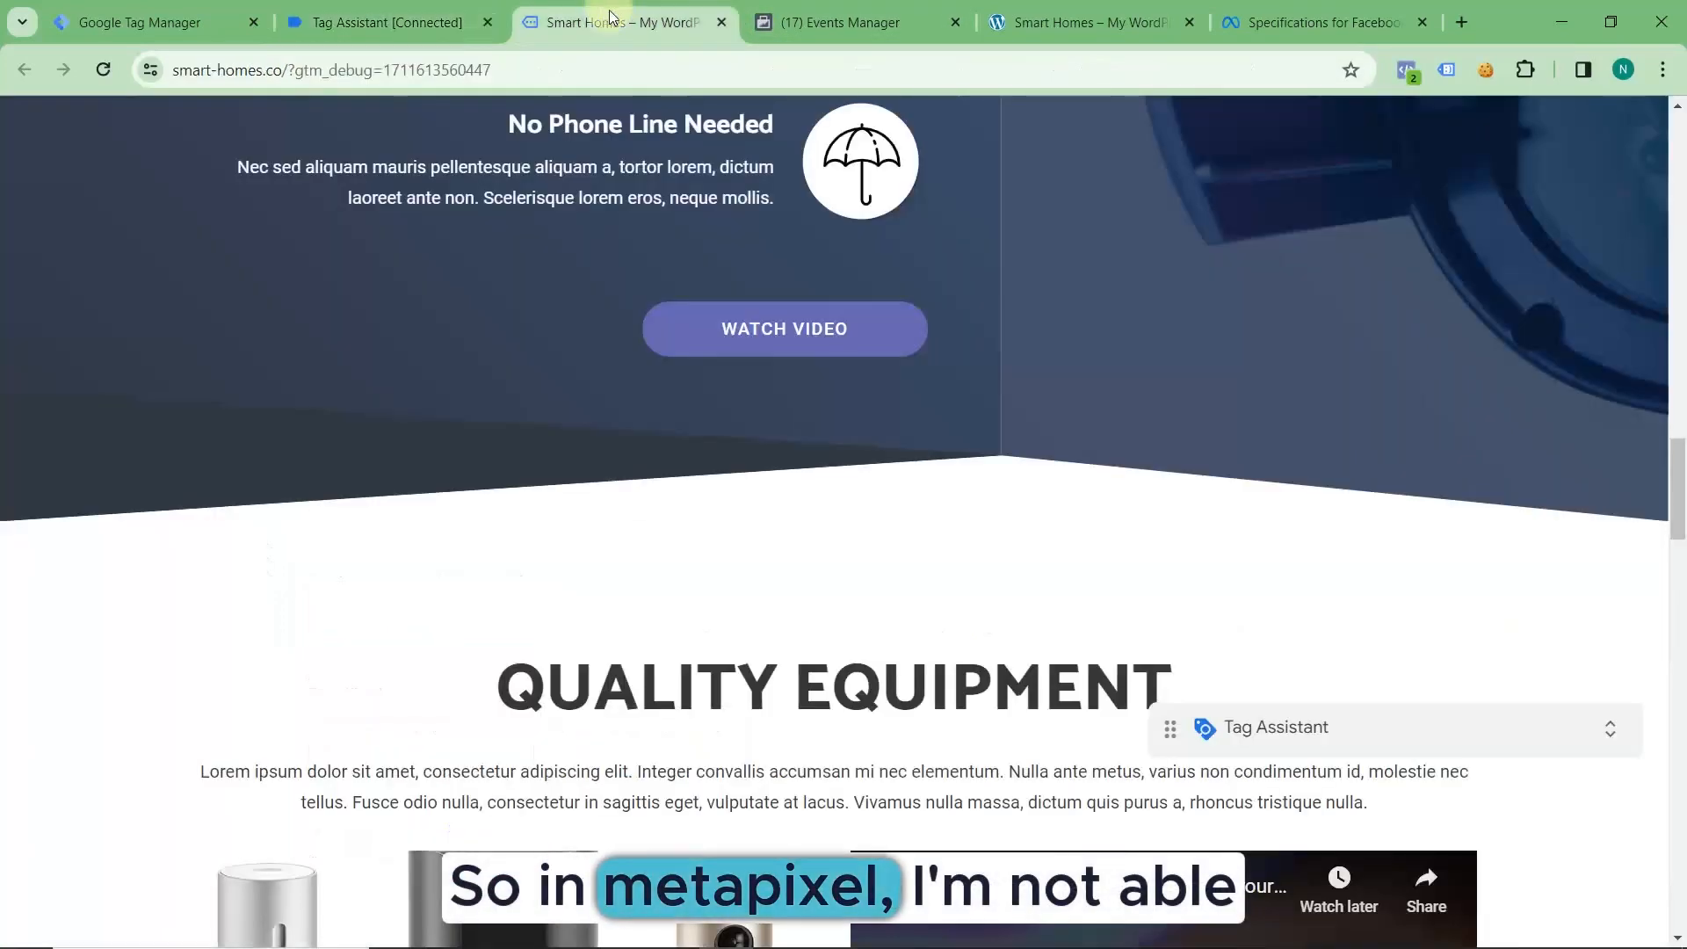
click(1408, 69)
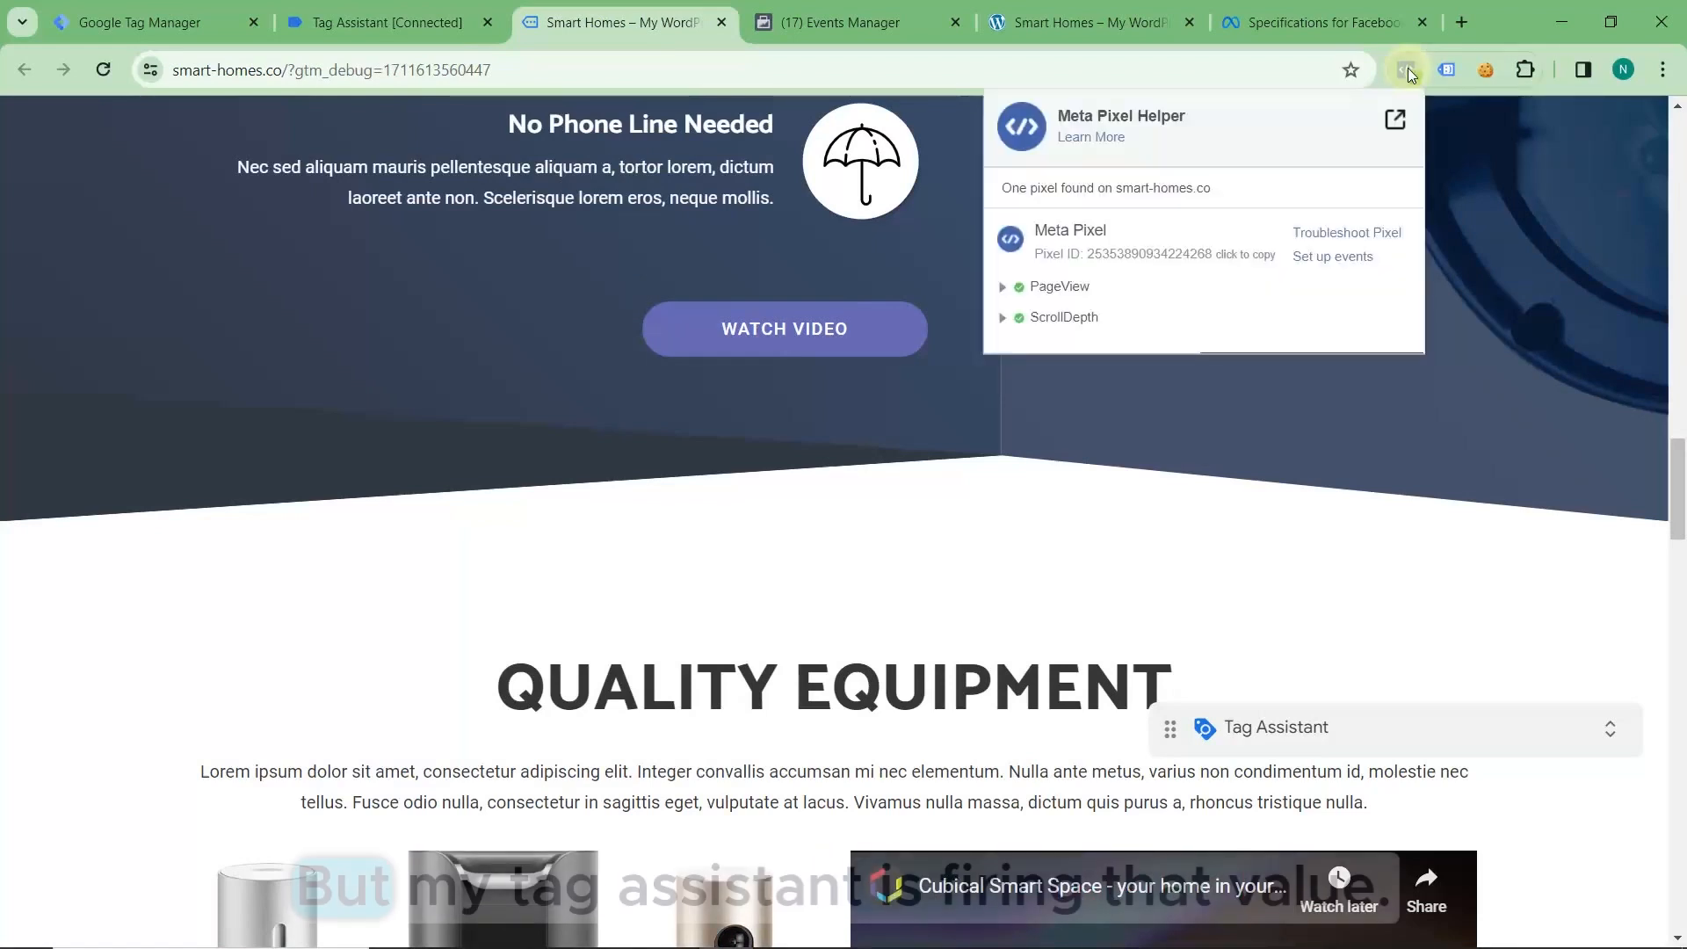
click(444, 22)
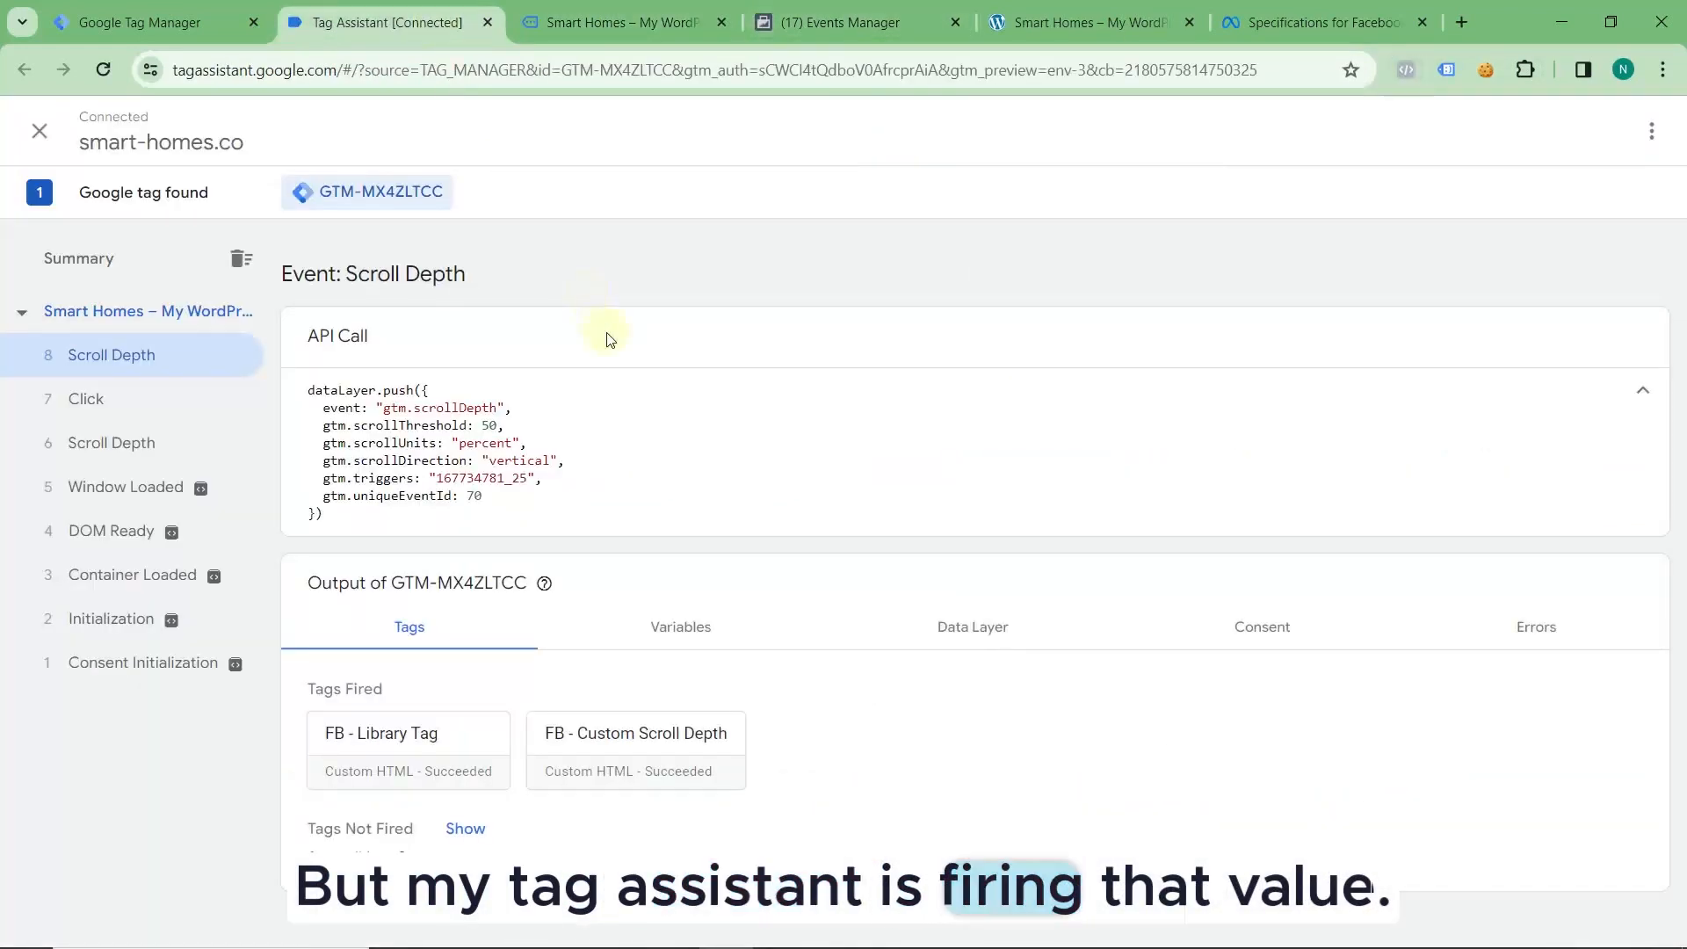
click(615, 22)
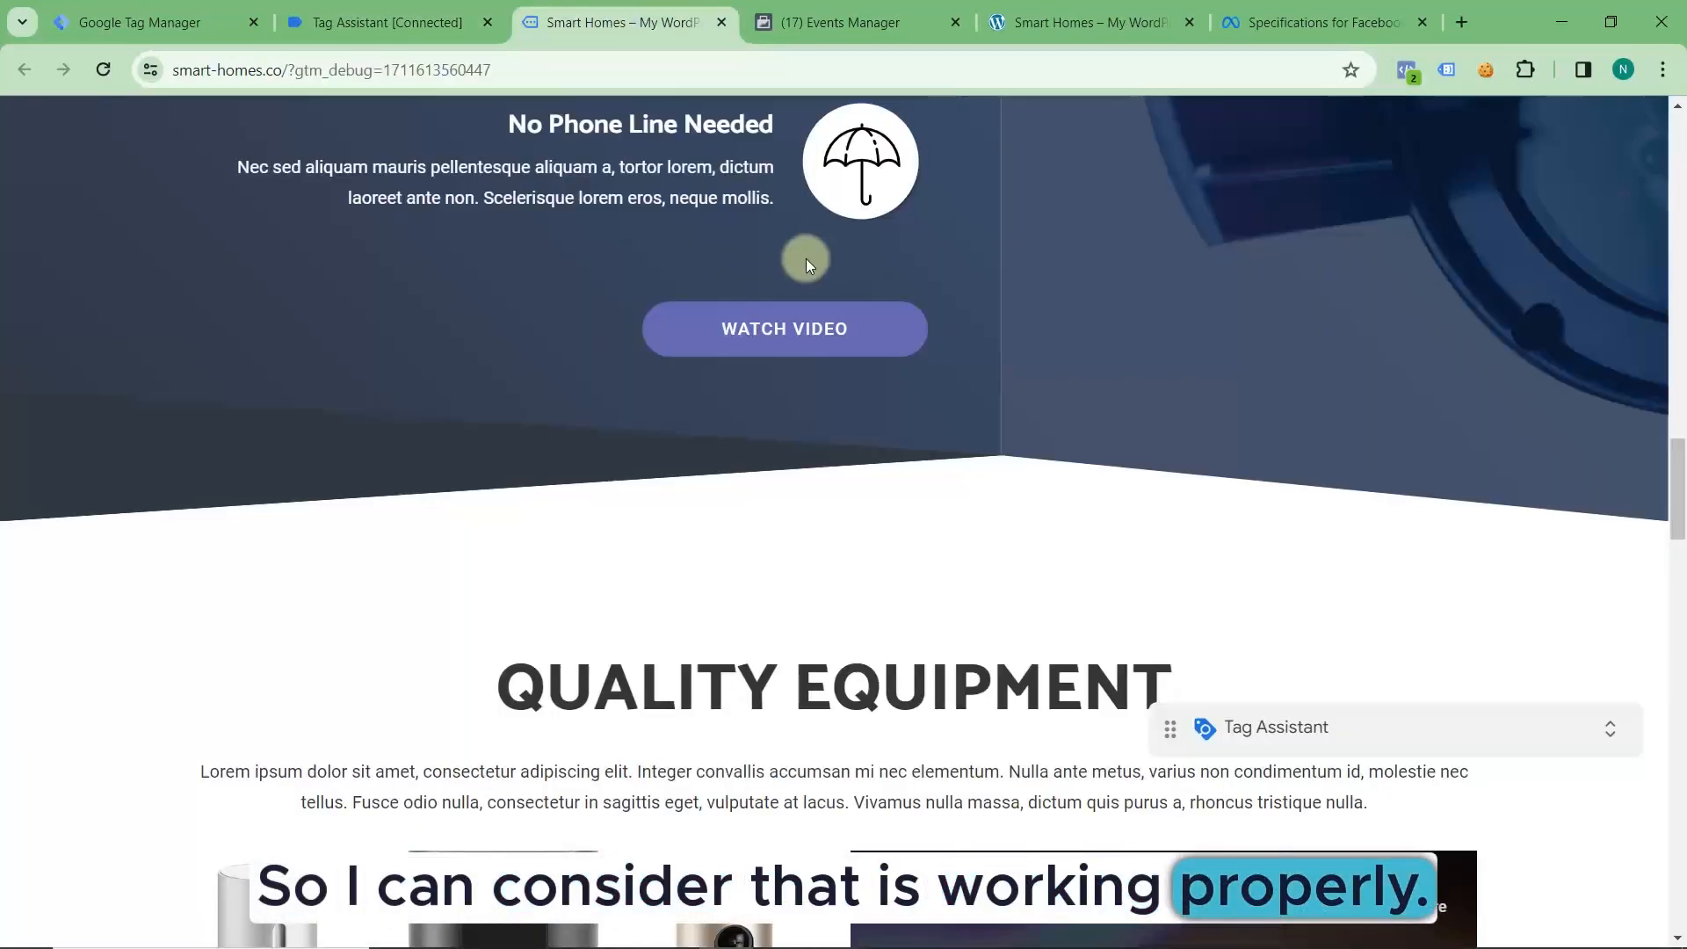
click(1407, 71)
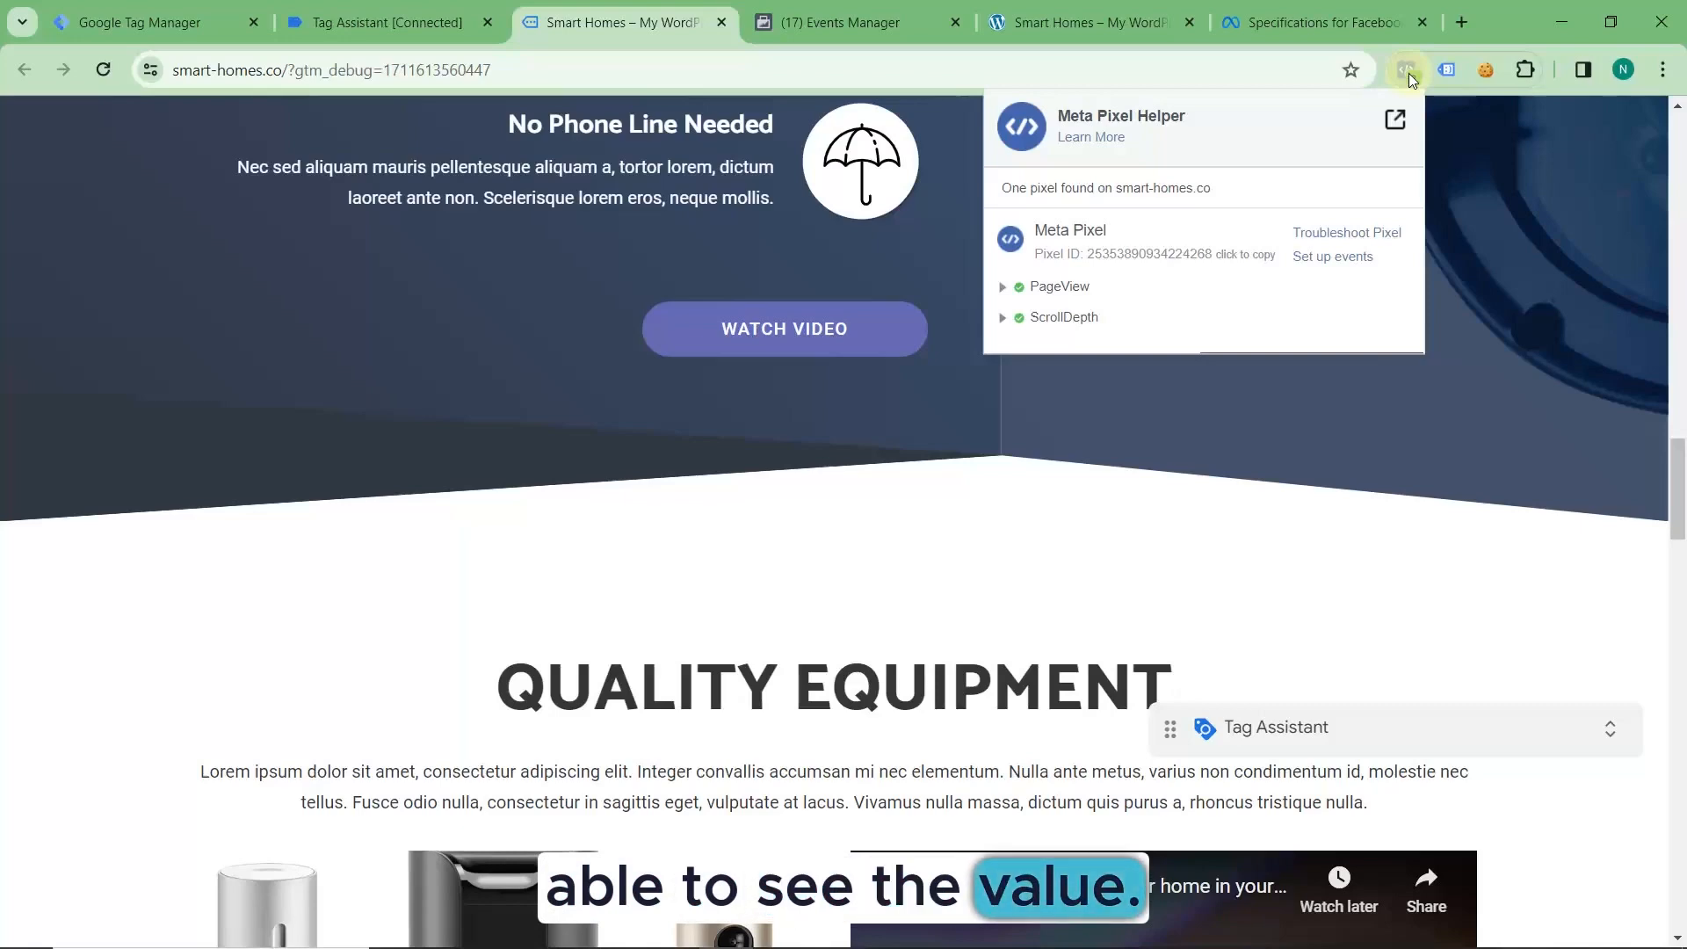
click(352, 22)
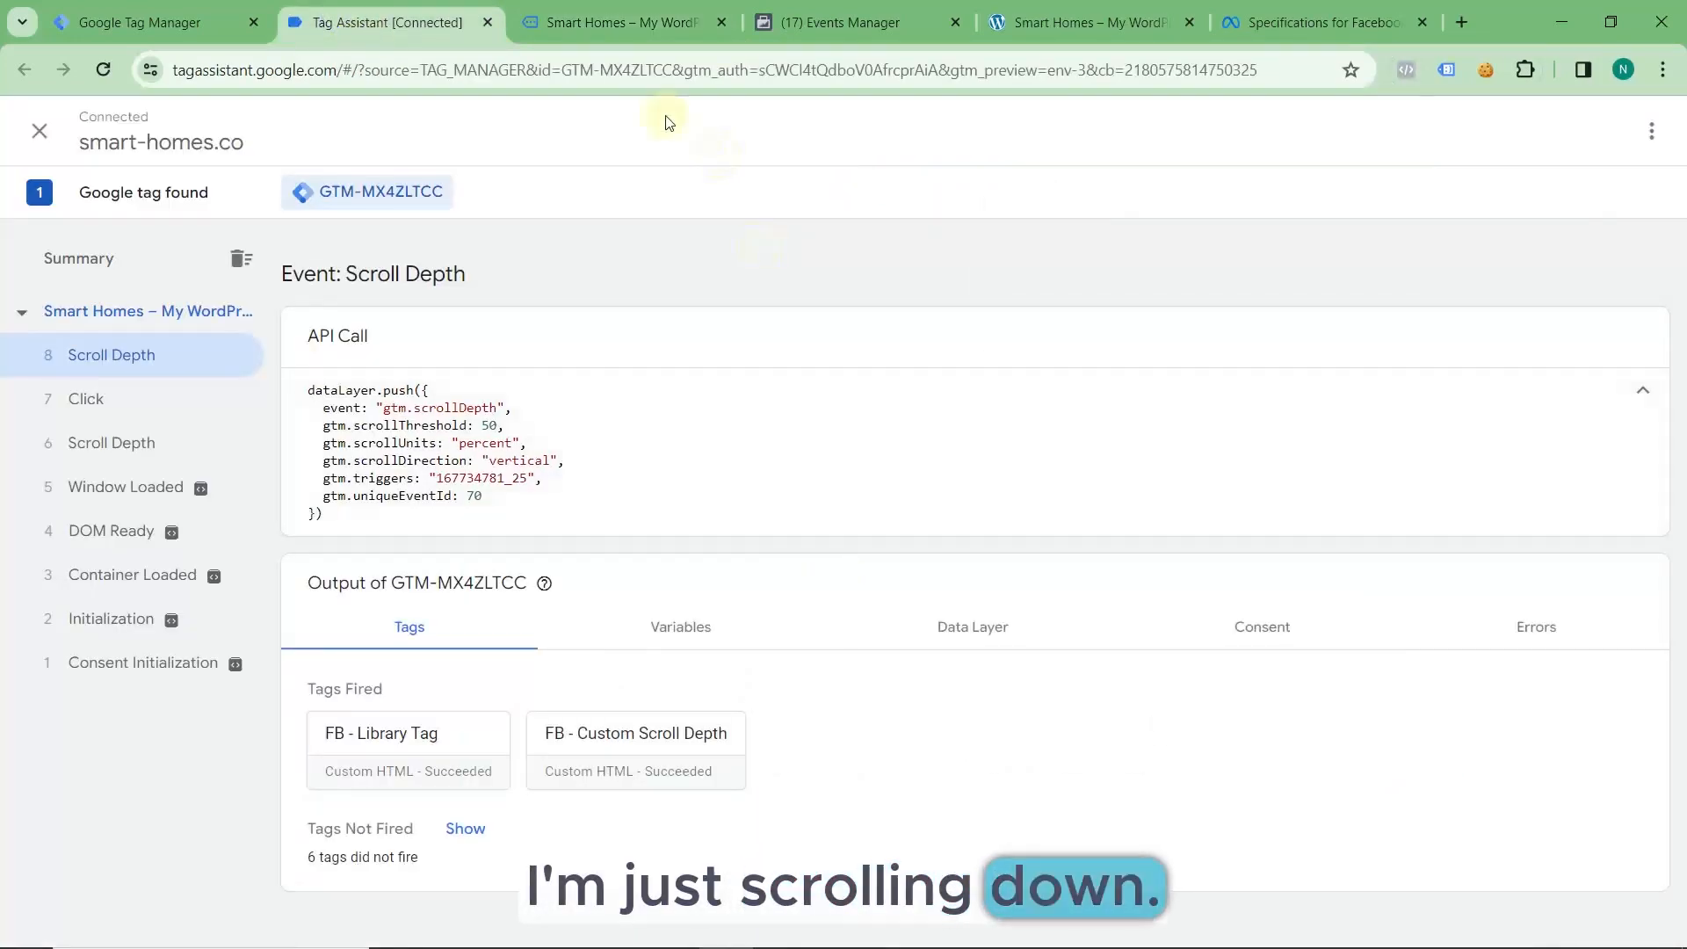
- Scroll the home page past 75% and examine the newest Scroll Depth event in Tag Assistant
click(587, 34)
scroll(694, 331, down, 6)
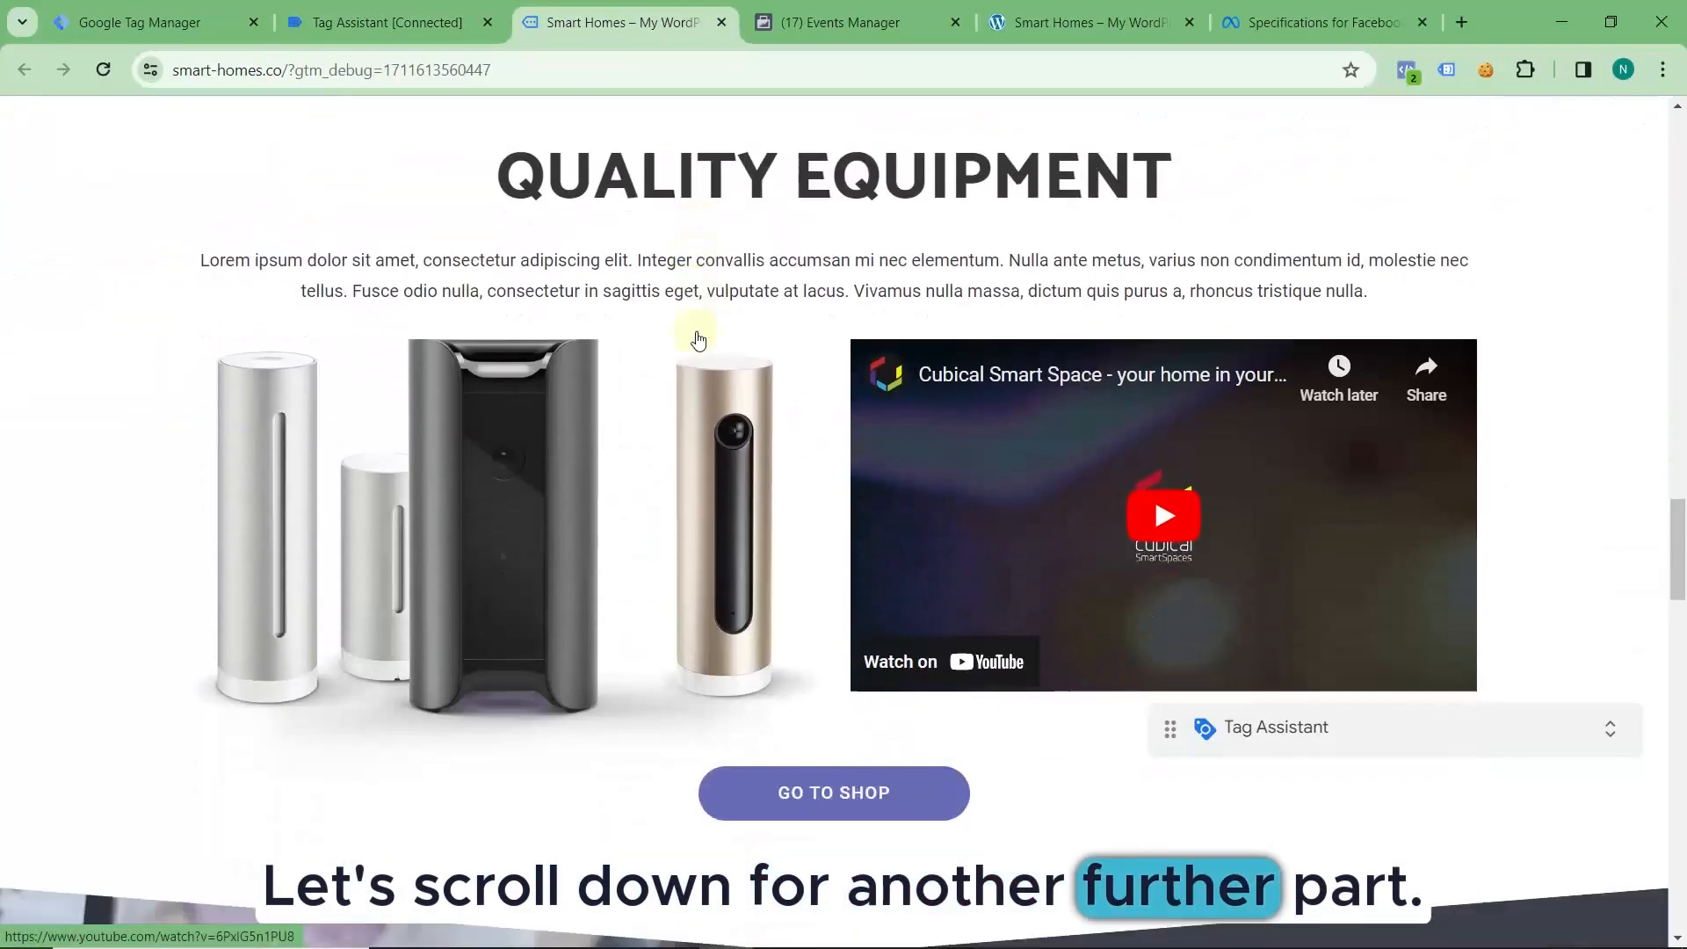
scroll(704, 332, down, 2)
click(321, 17)
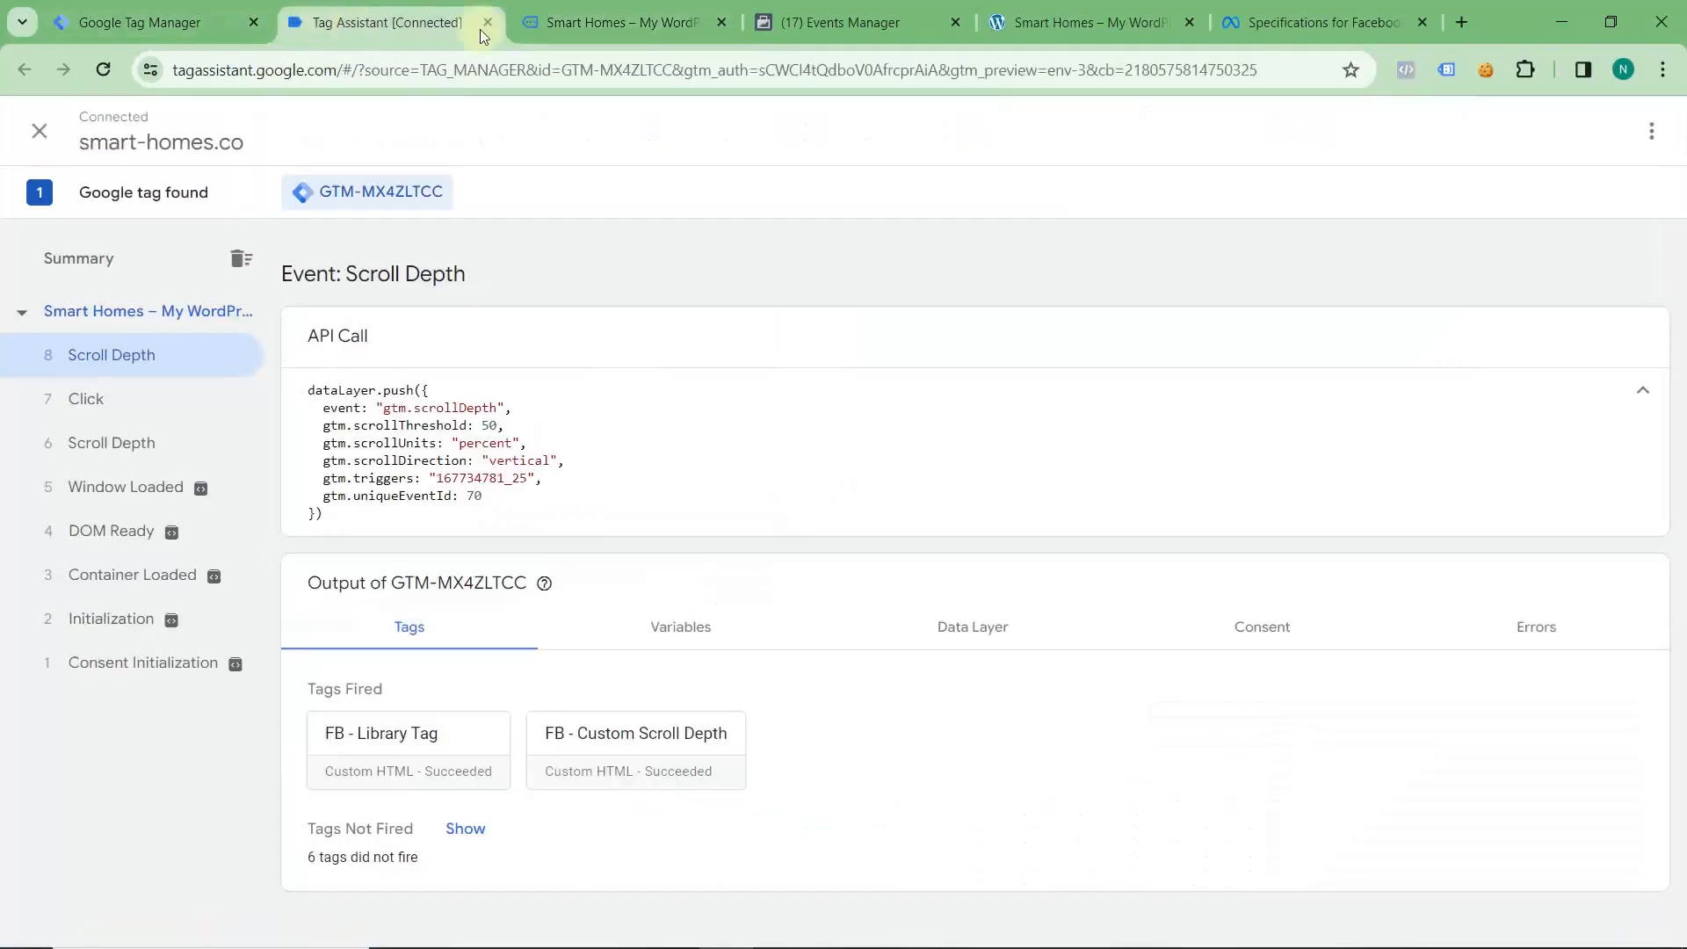
click(589, 25)
scroll(659, 312, down, 8)
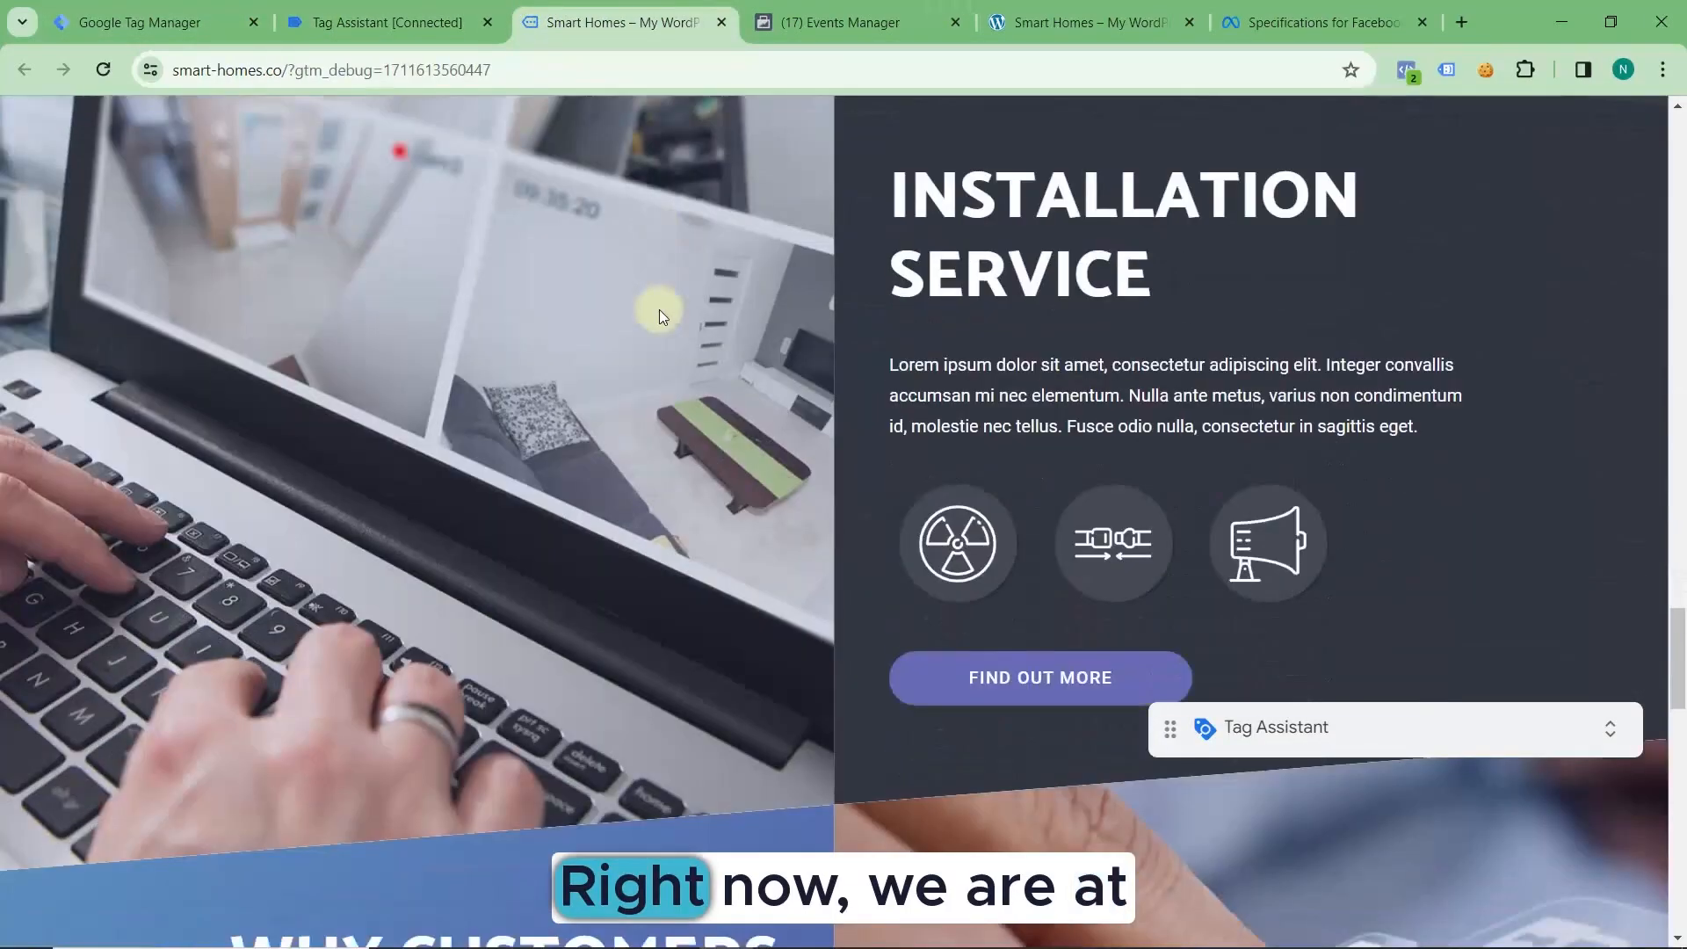
click(393, 26)
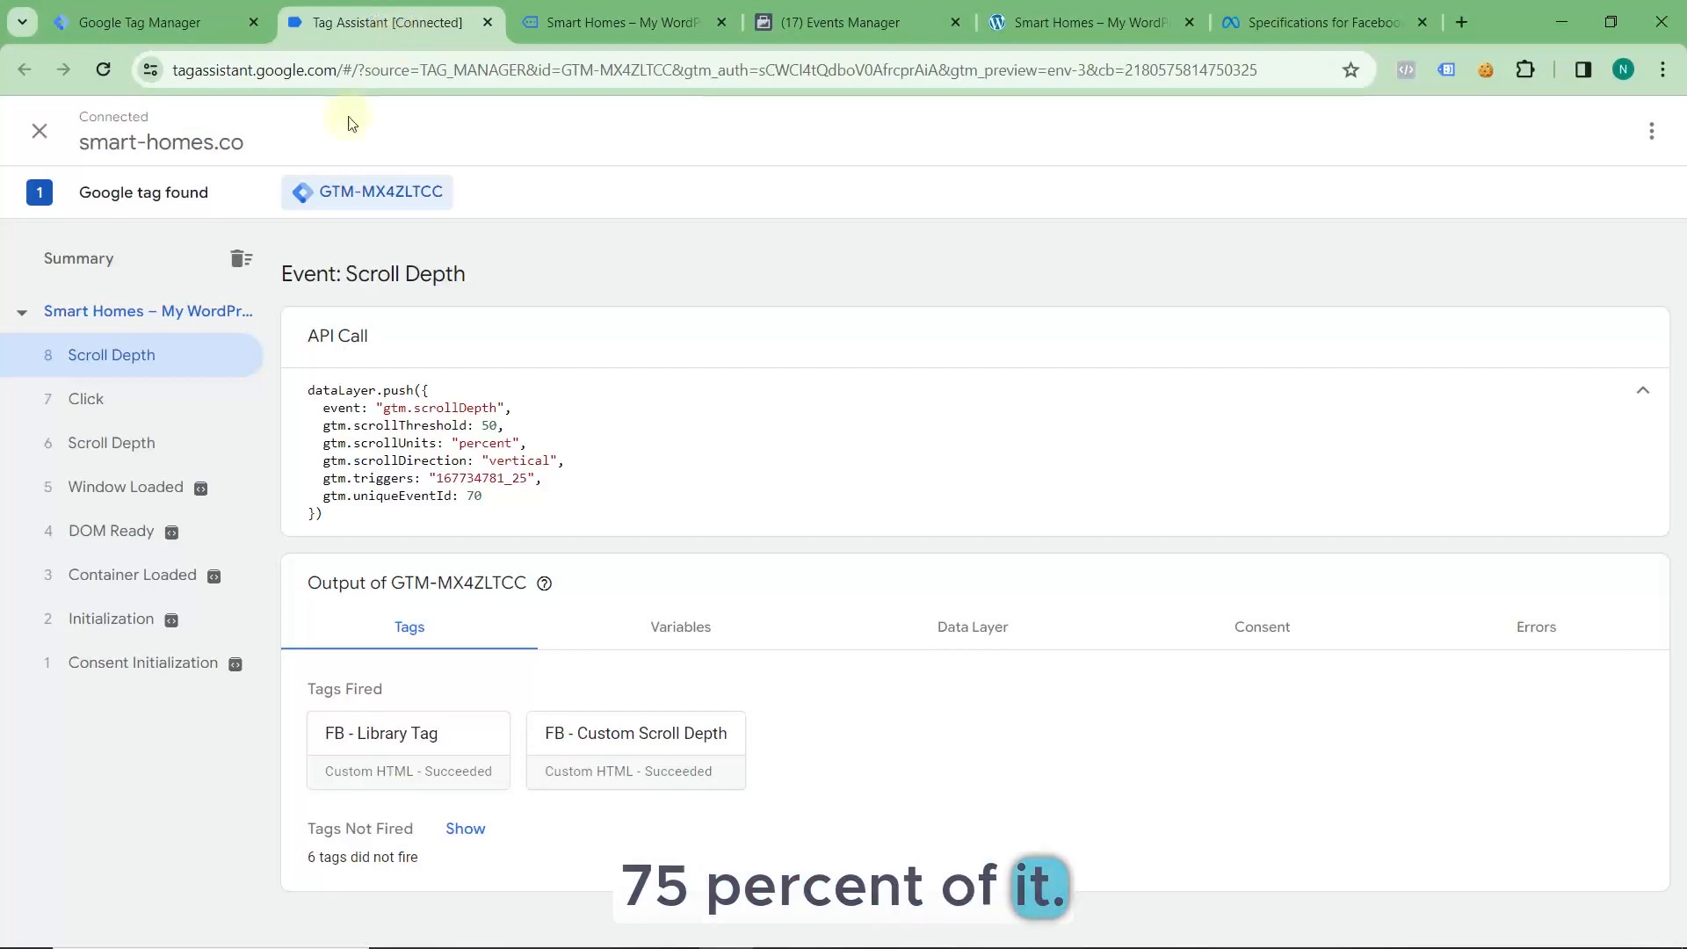
click(584, 25)
scroll(668, 457, down, 3)
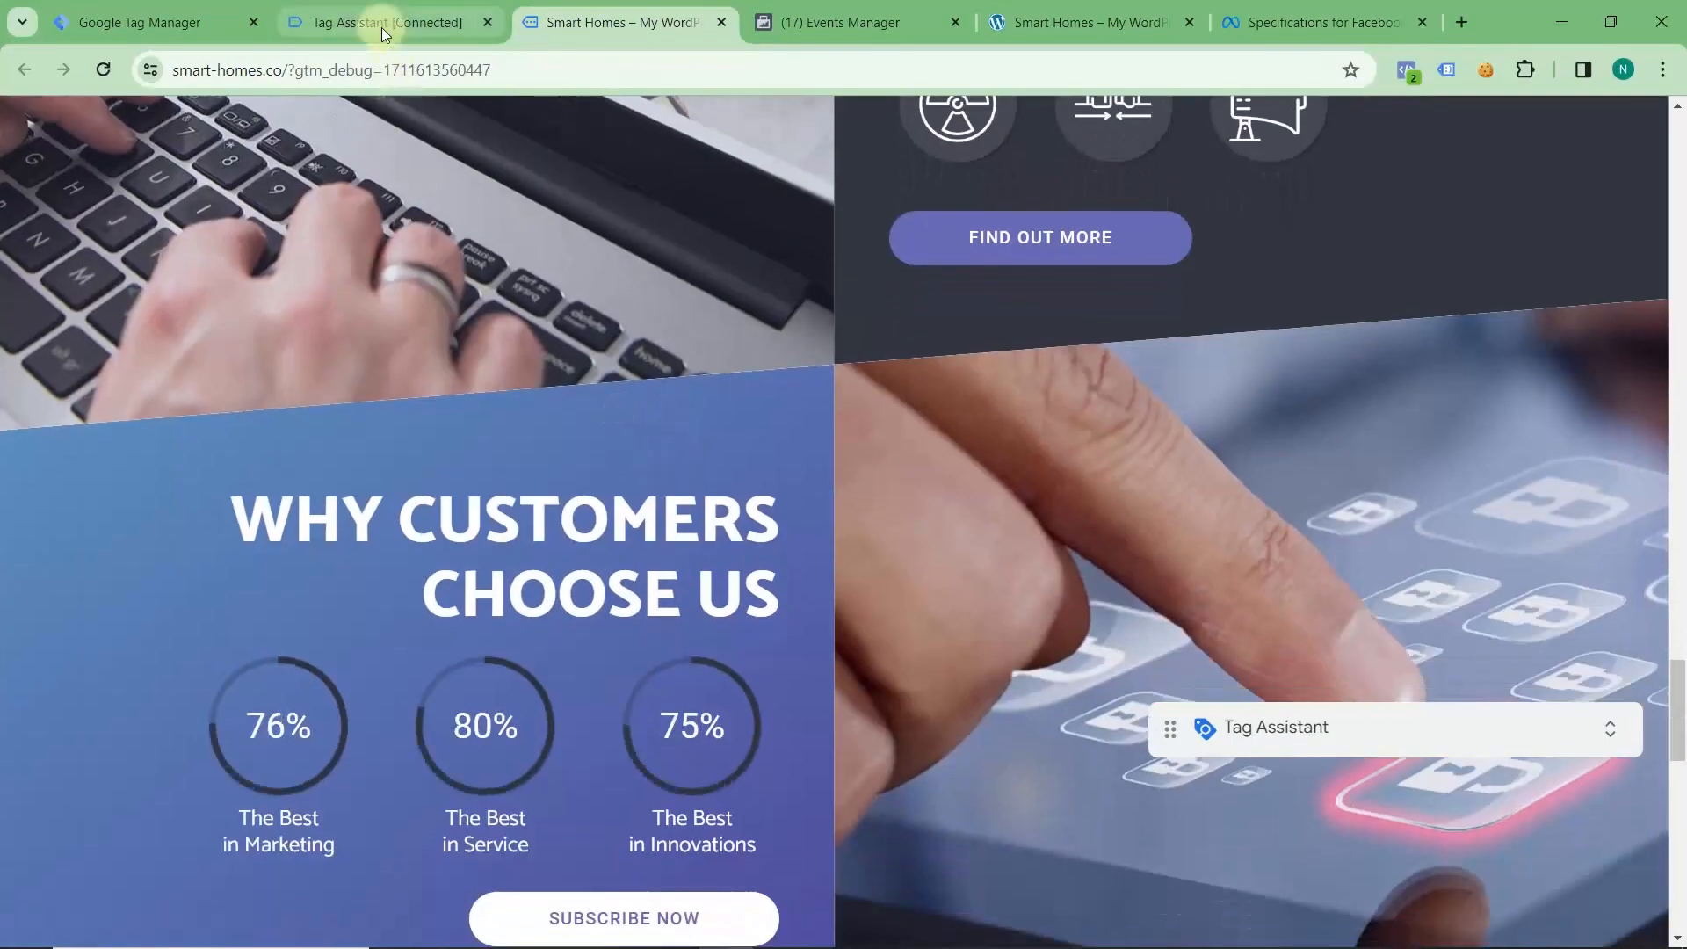
click(380, 22)
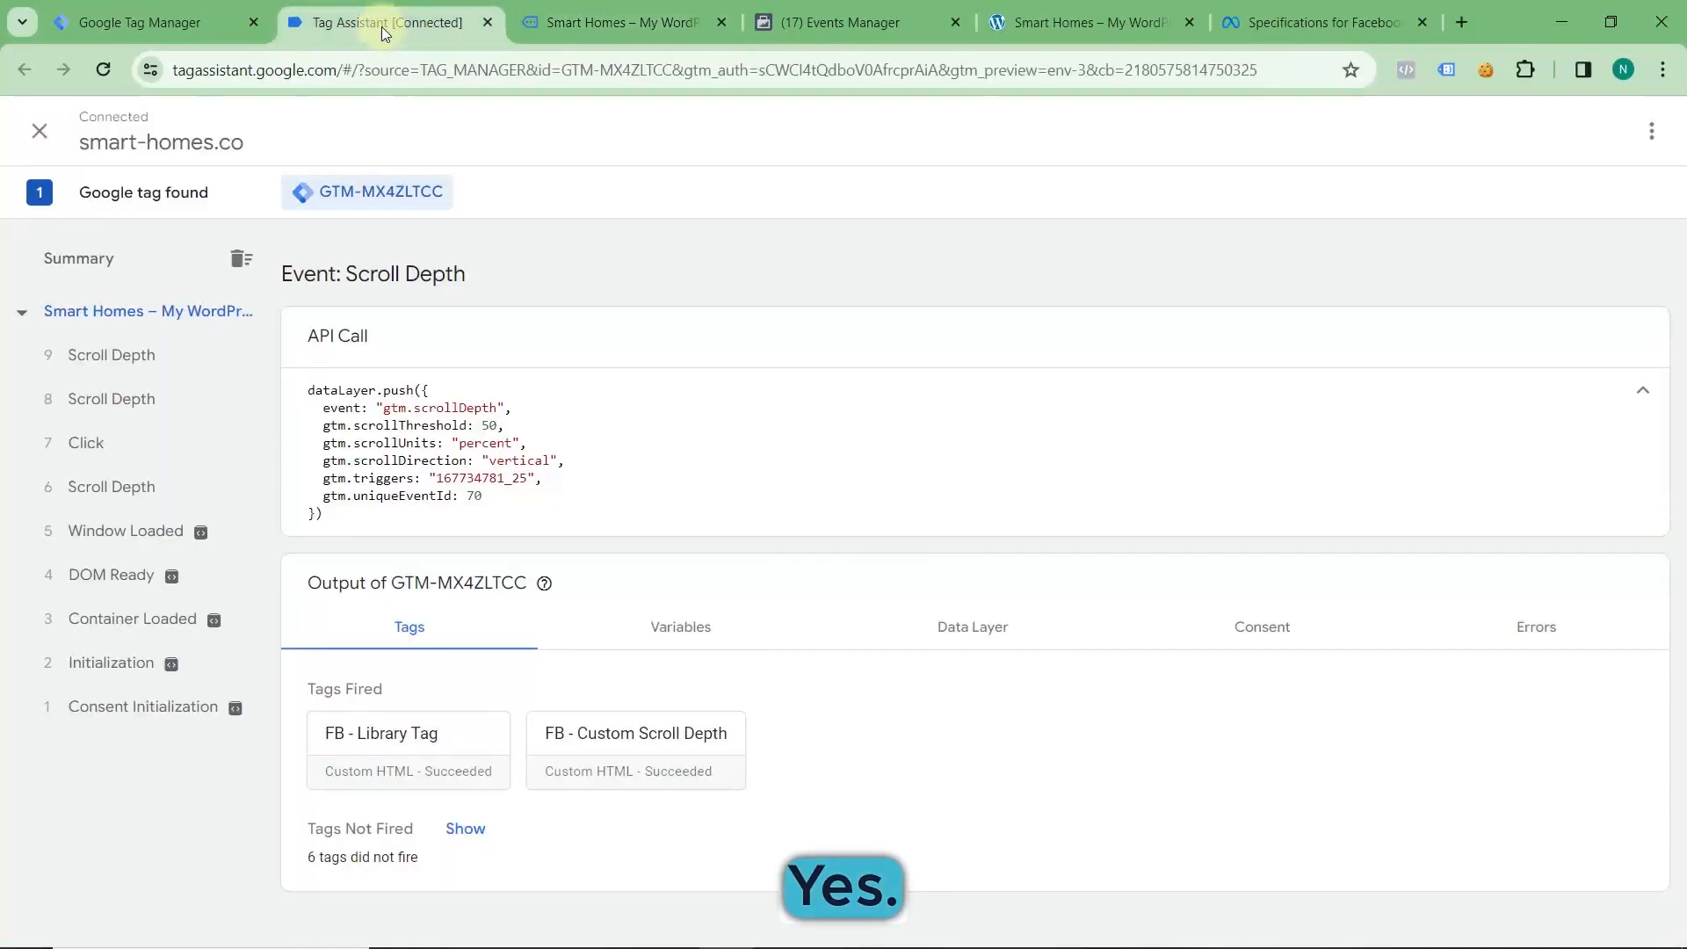
click(163, 374)
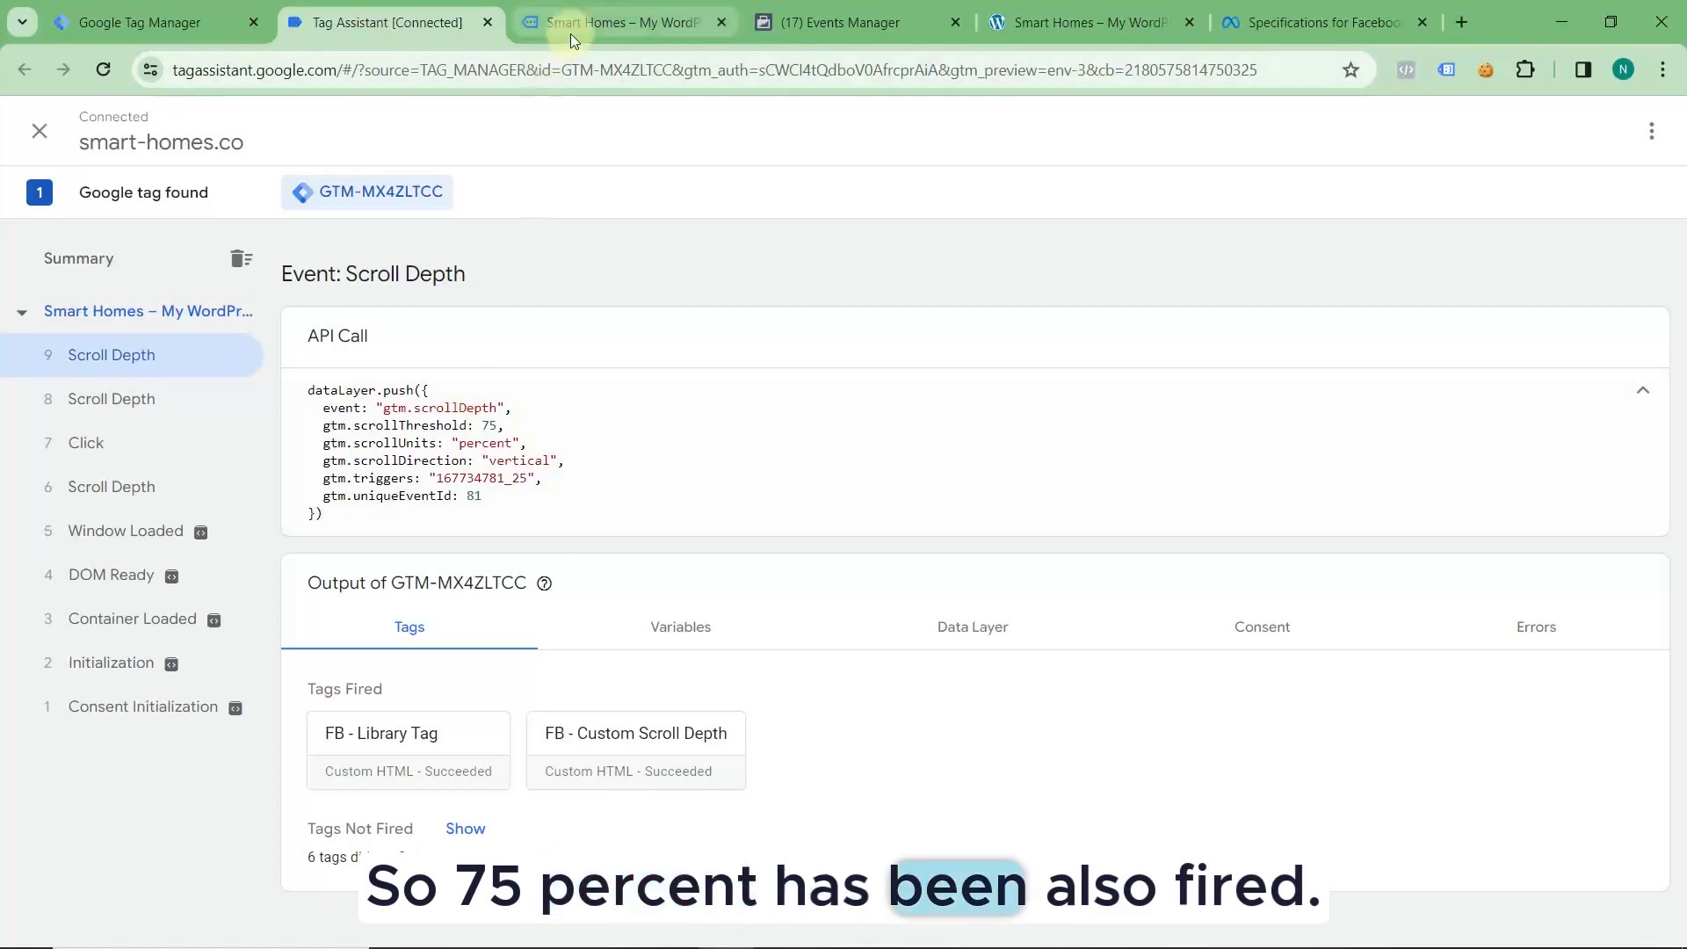
- Scroll the home page past 90%, down to the footer, and examine the newest Scroll Depth event in Tag Assistant
click(575, 25)
scroll(621, 307, down, 15)
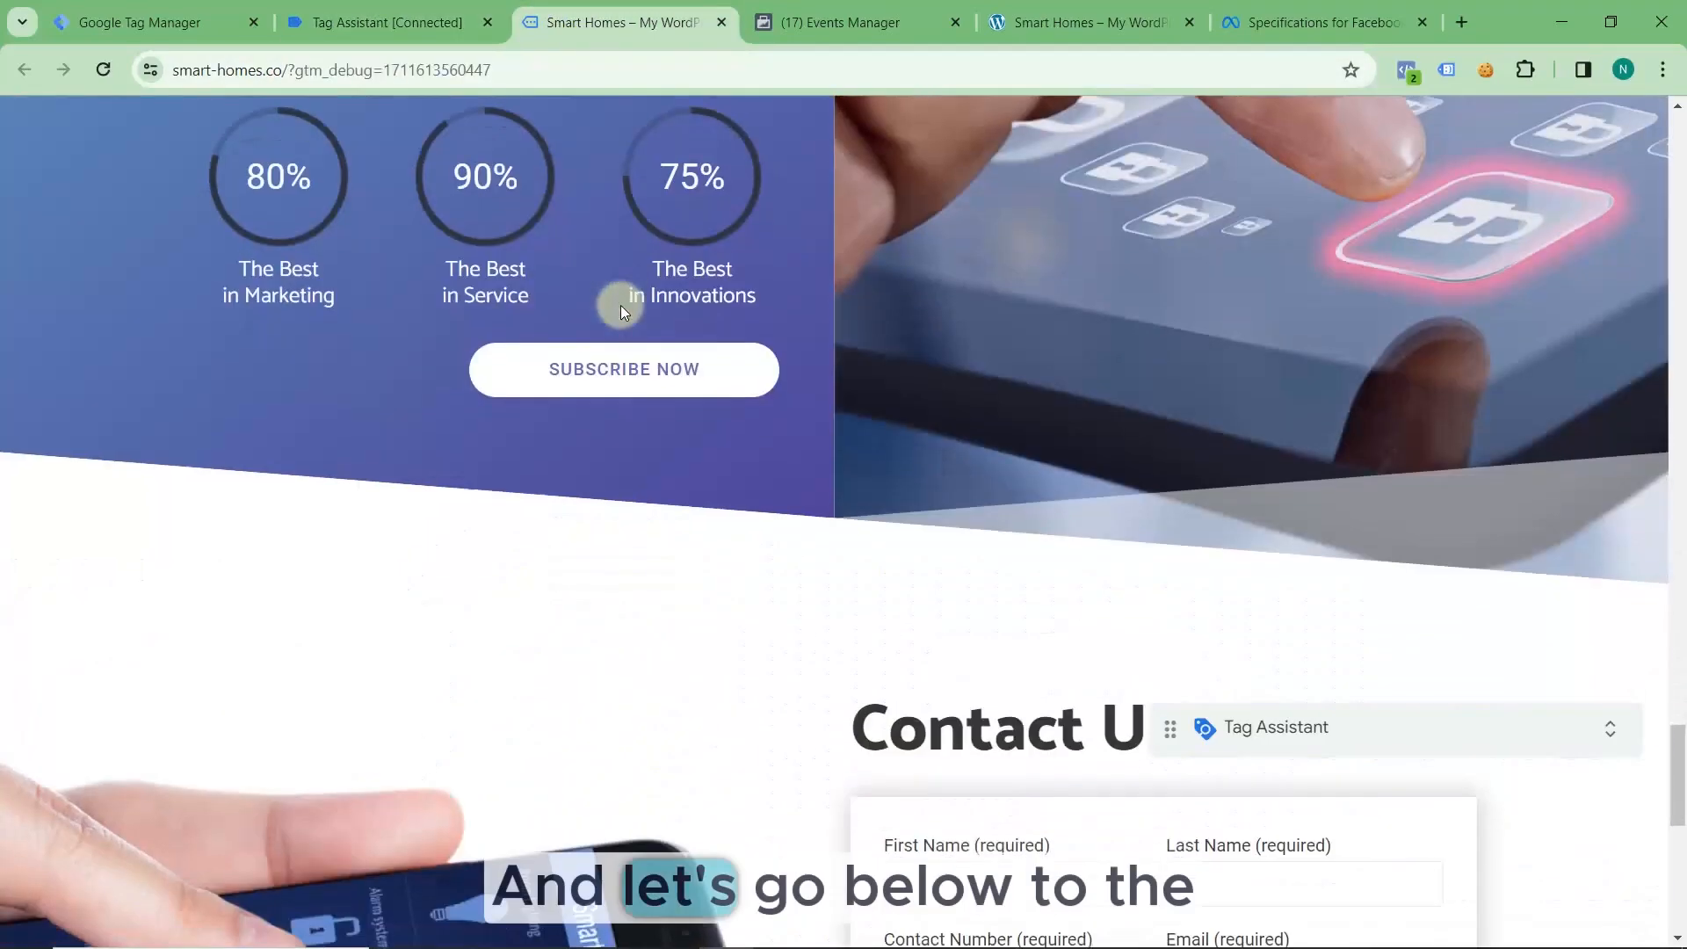
scroll(622, 312, down, 2)
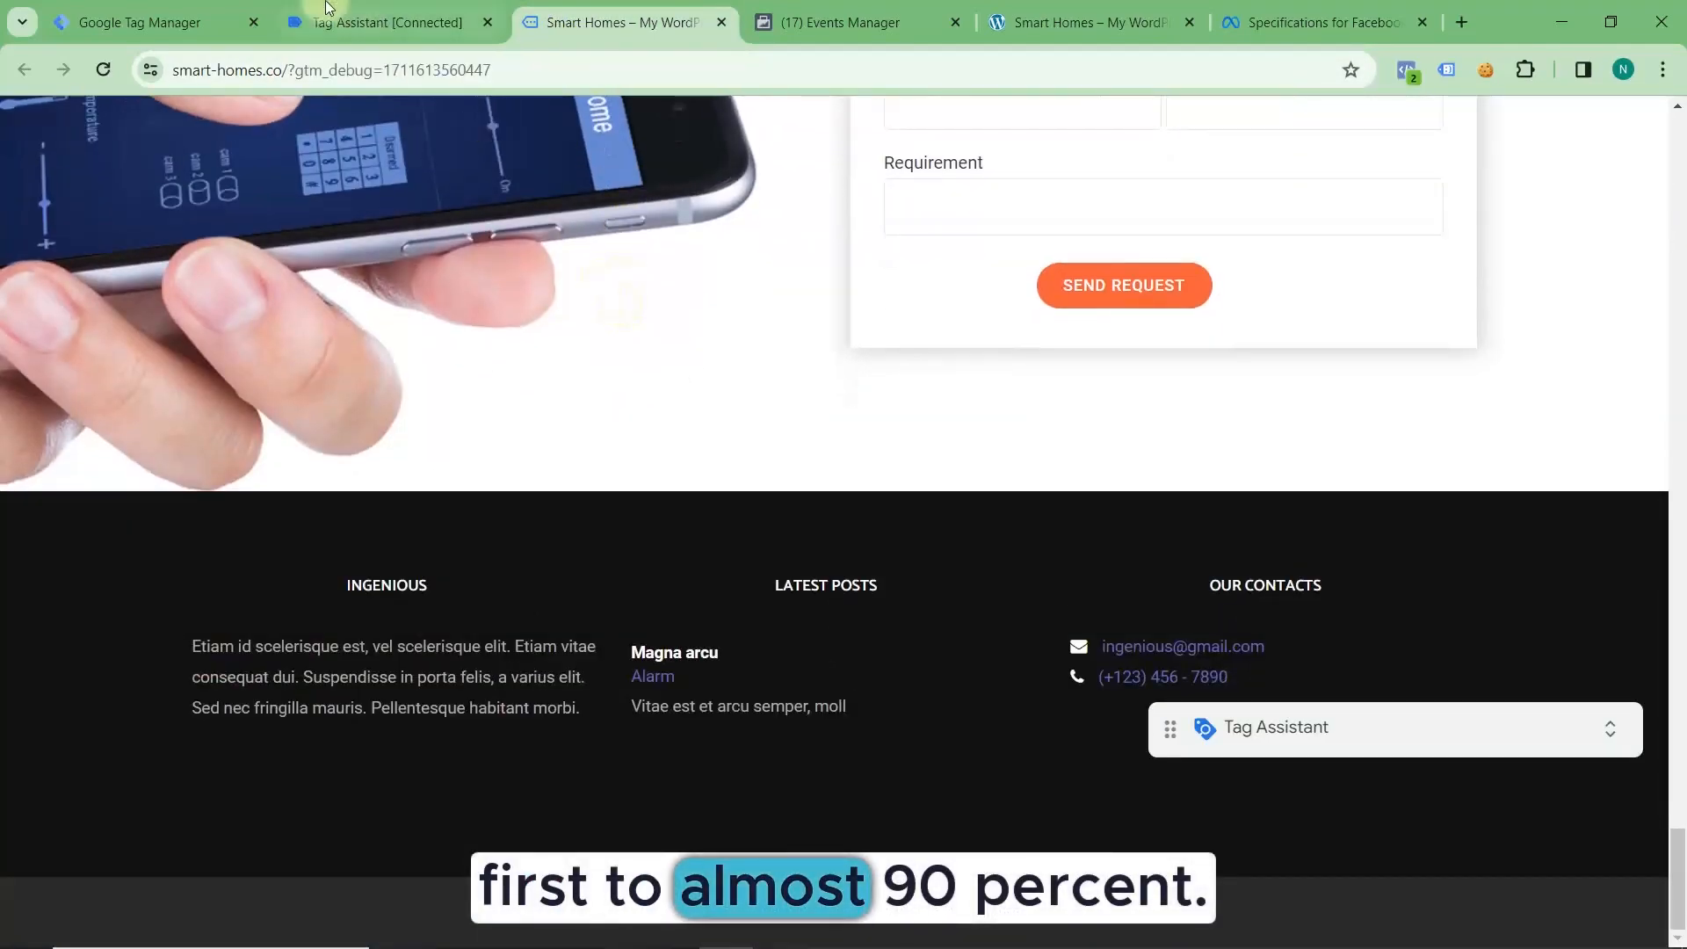
click(386, 22)
click(180, 352)
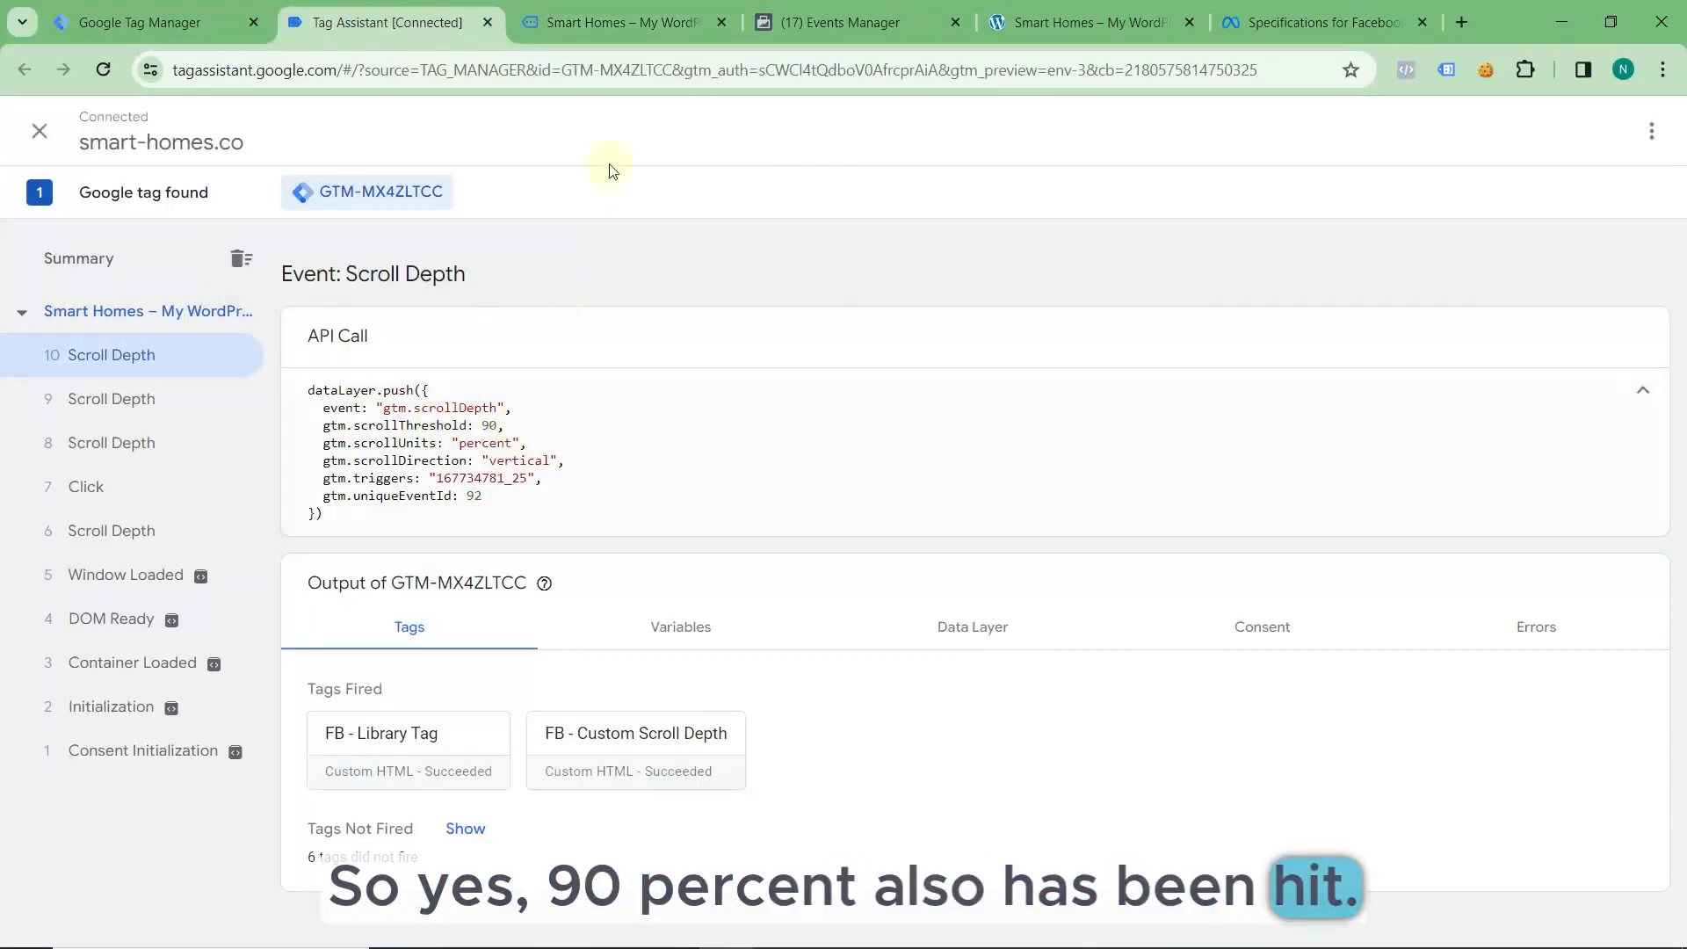
- Return to the site's footer area and check the pixel events listed in Meta Pixel Helper
click(620, 24)
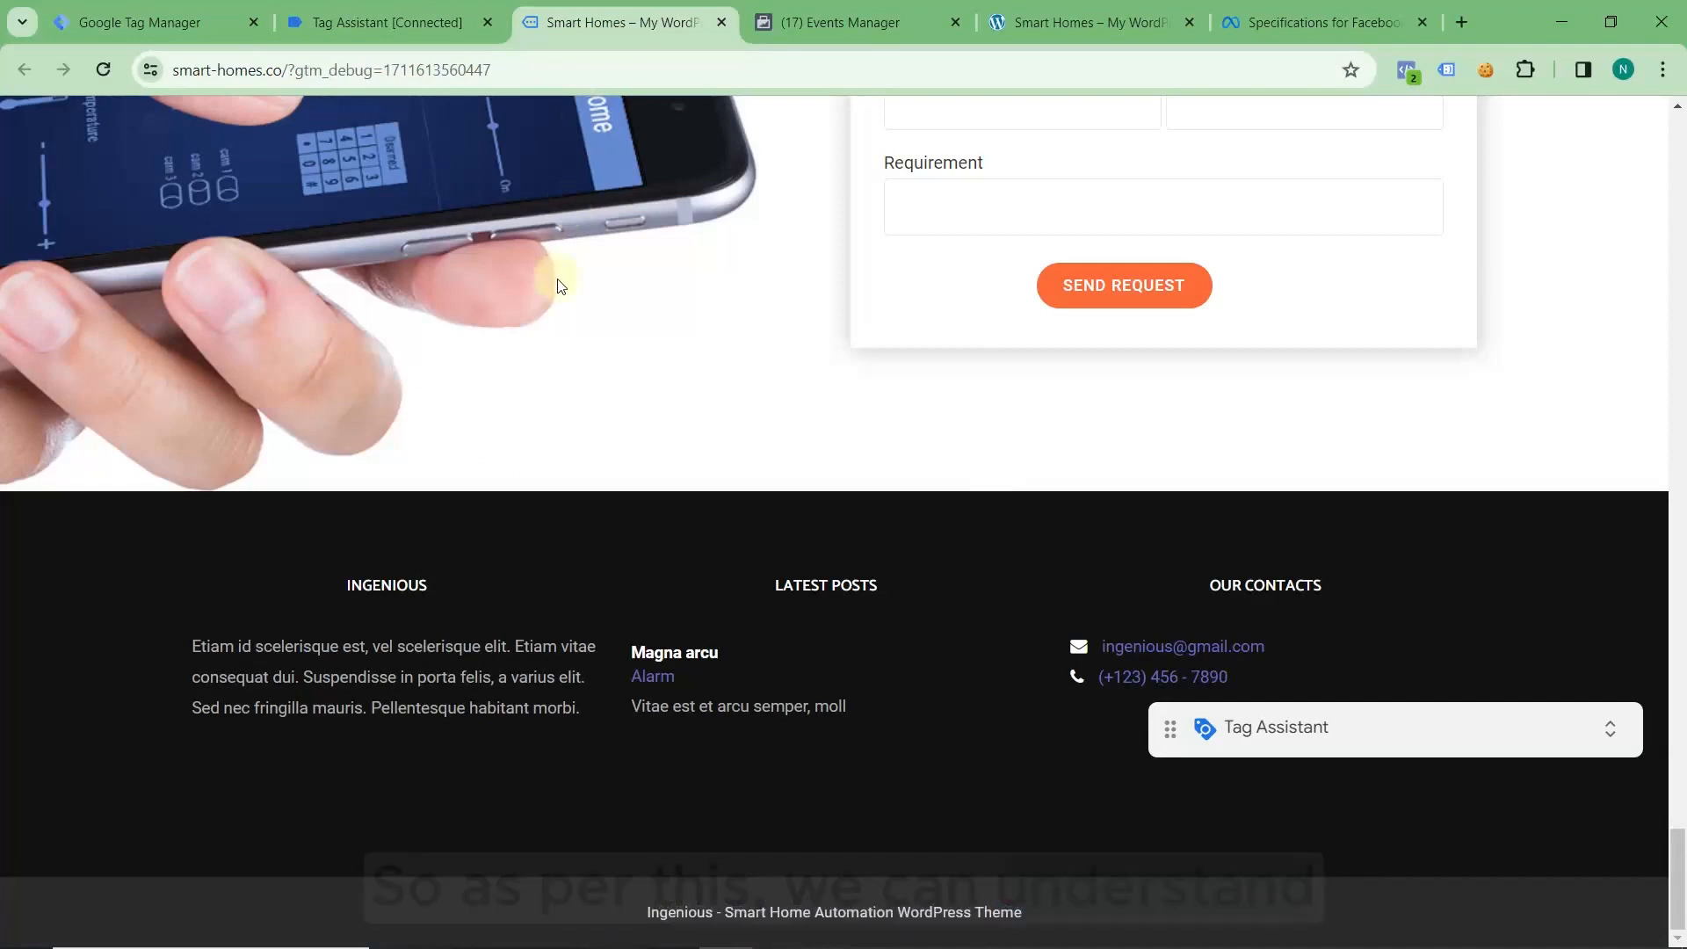
scroll(557, 279, up, 1)
click(380, 32)
click(620, 24)
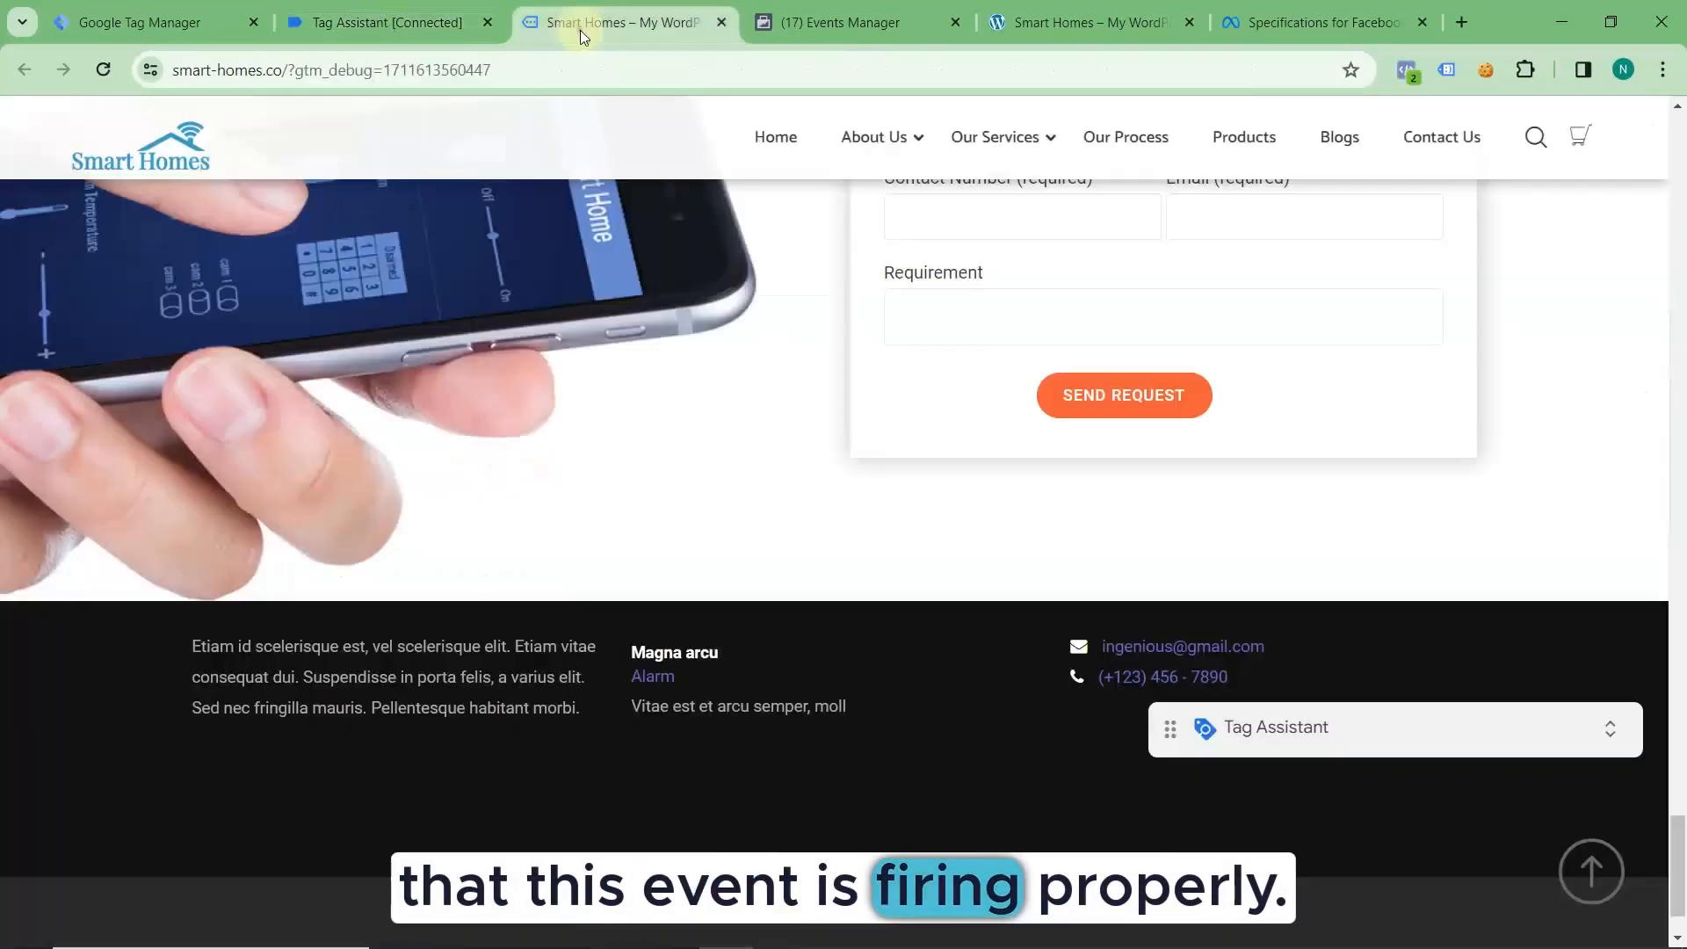
click(1402, 72)
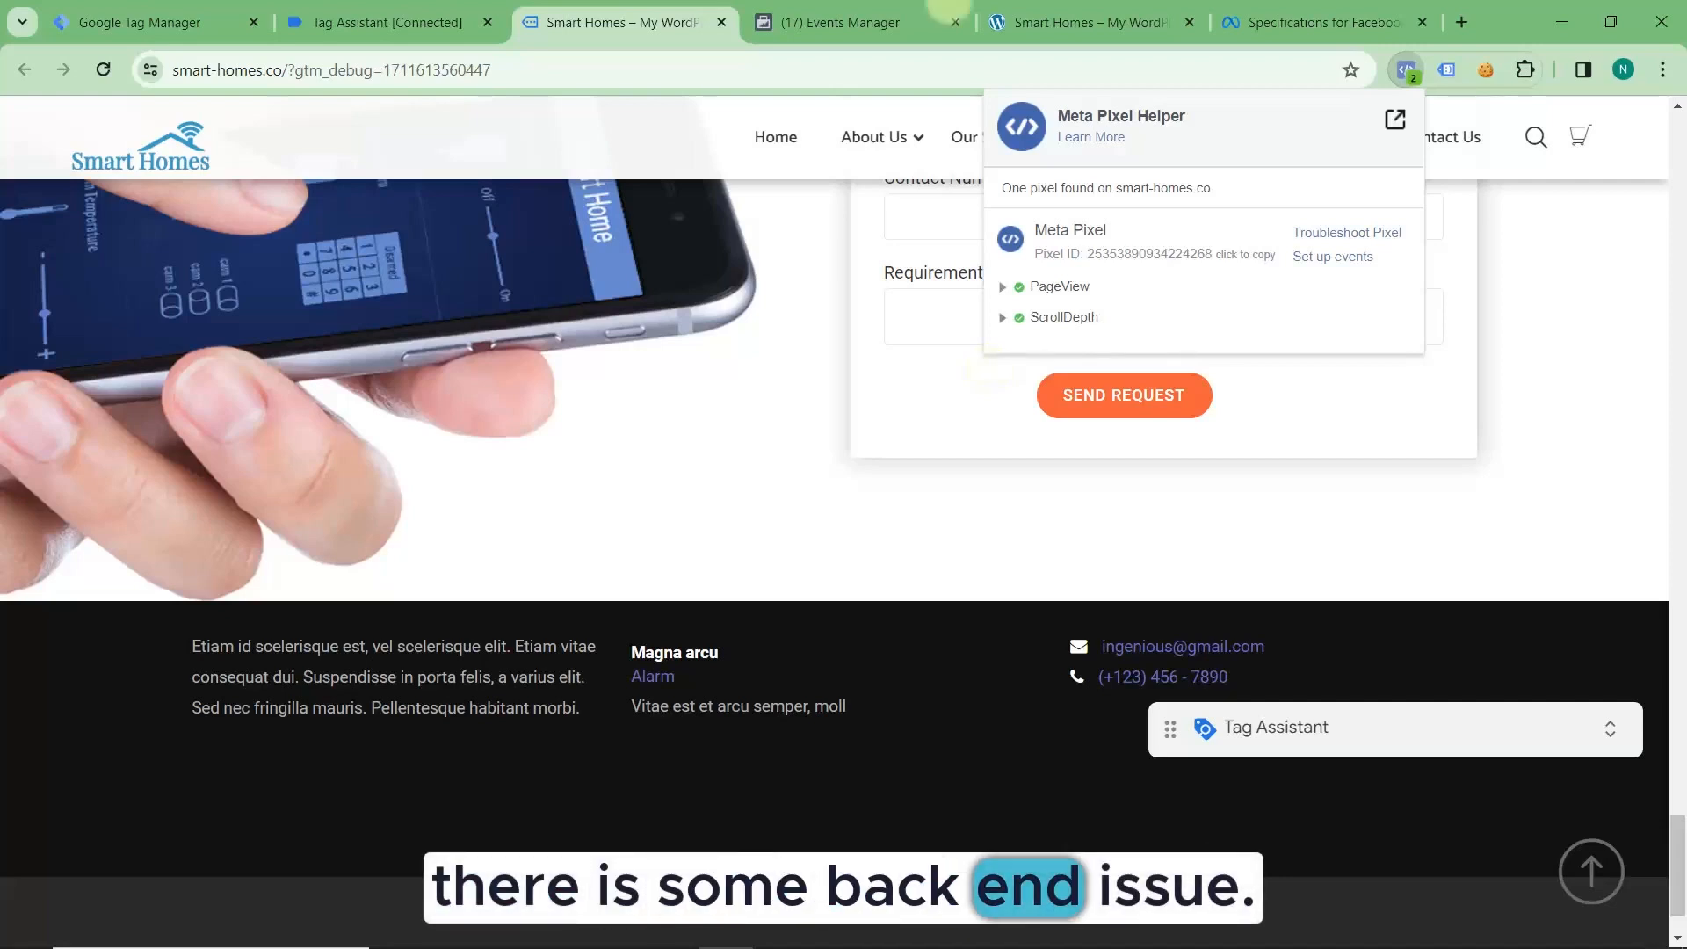
- Review the API calls and fired tags of the 50% and 90% Scroll Depth events in Tag Assistant
click(382, 24)
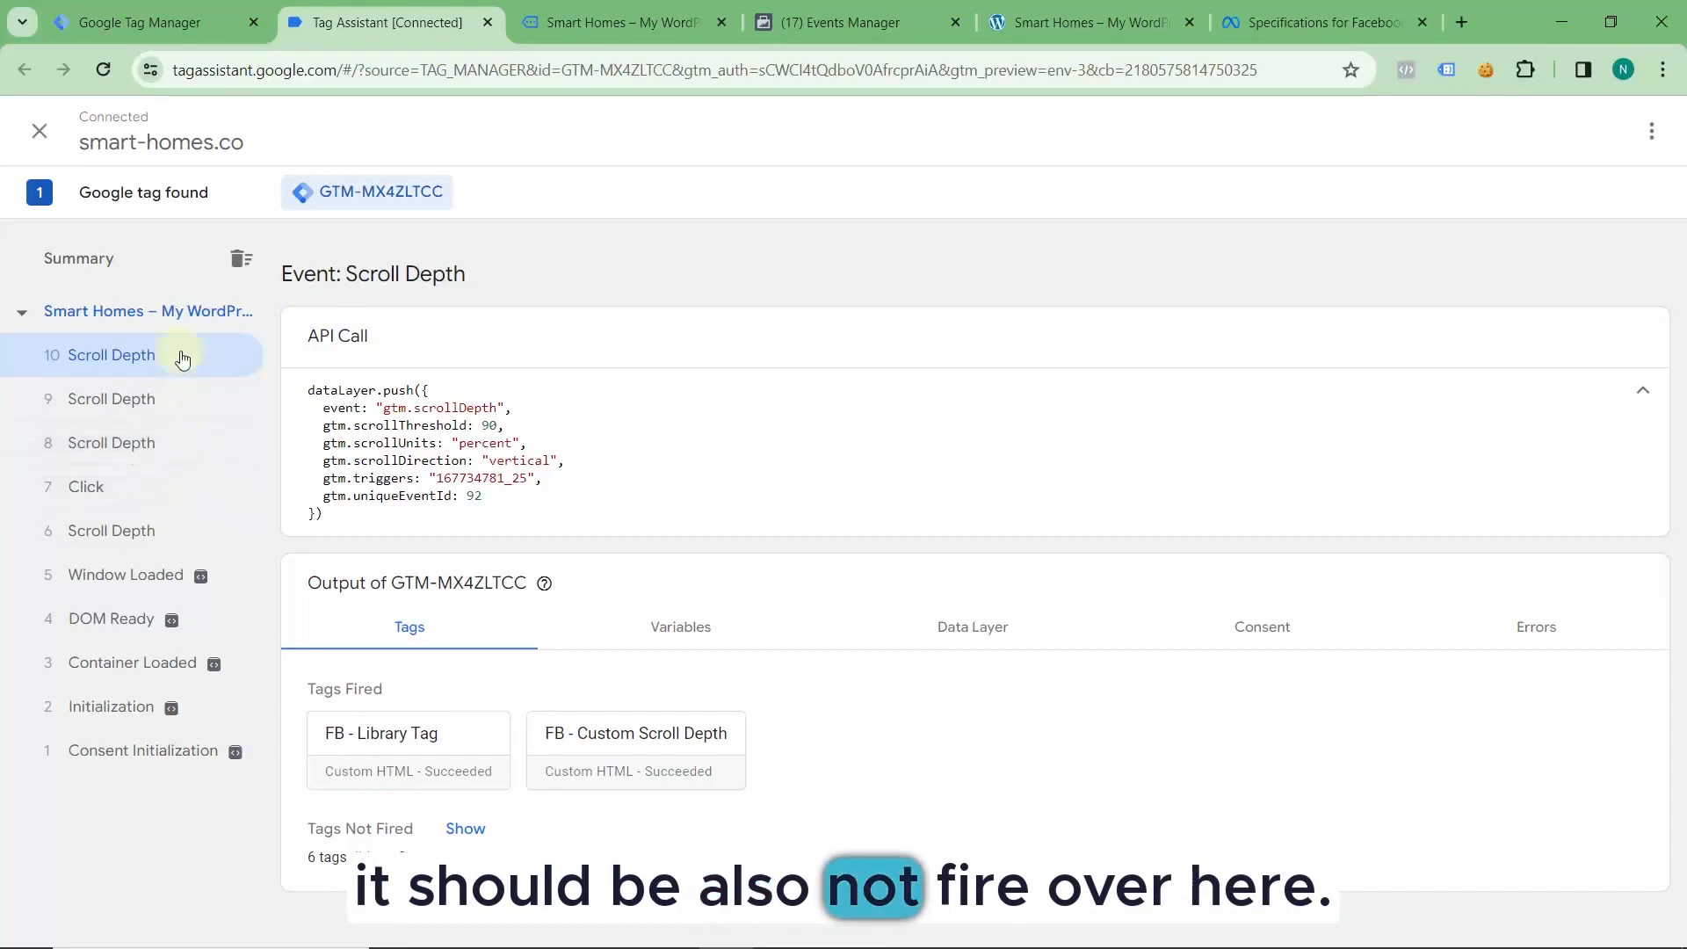
click(166, 449)
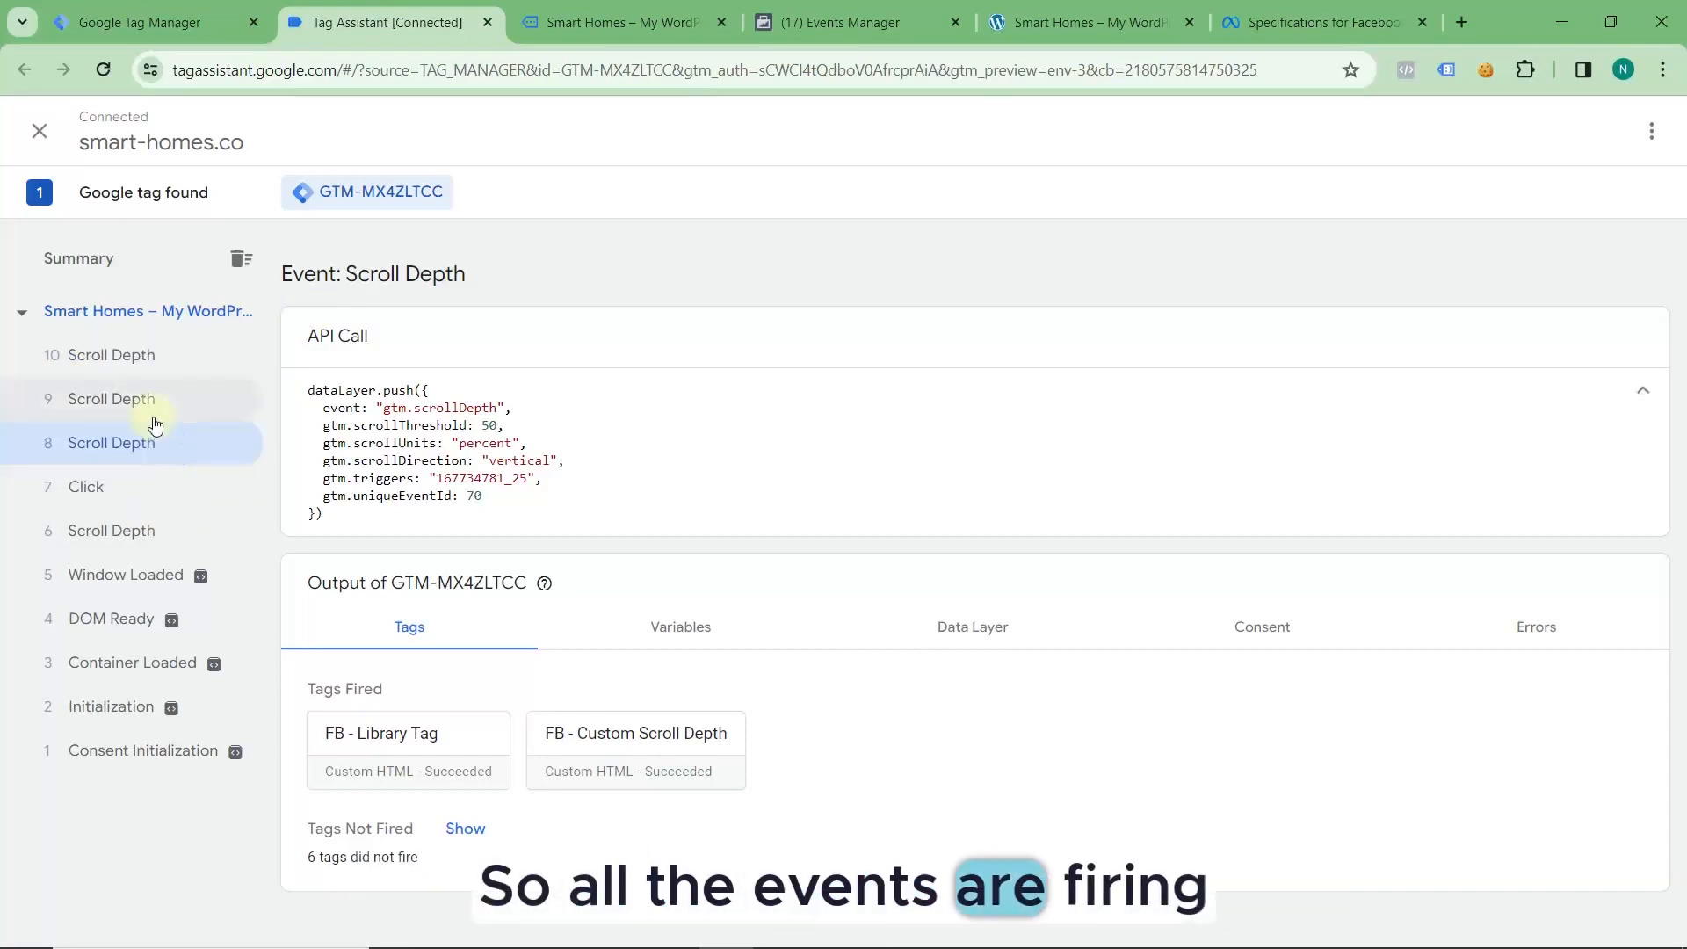
click(161, 356)
click(166, 466)
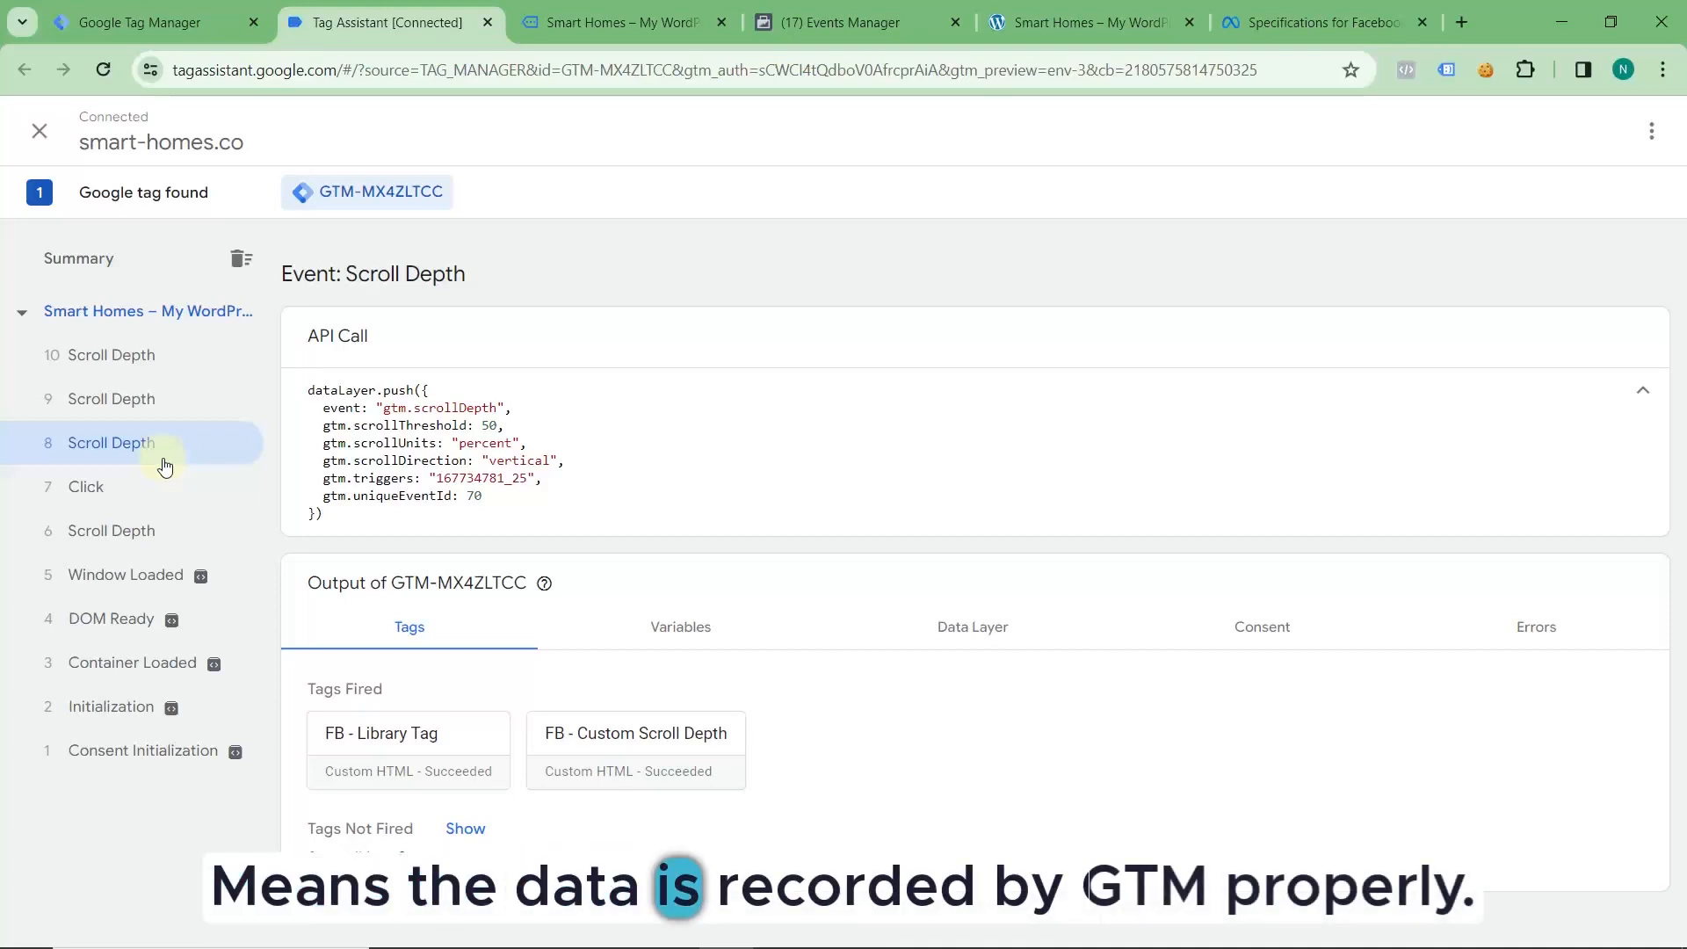
- Recheck the ScrollDepth entry in Meta Pixel Helper against Tag Assistant and return to the website
click(557, 23)
click(1410, 70)
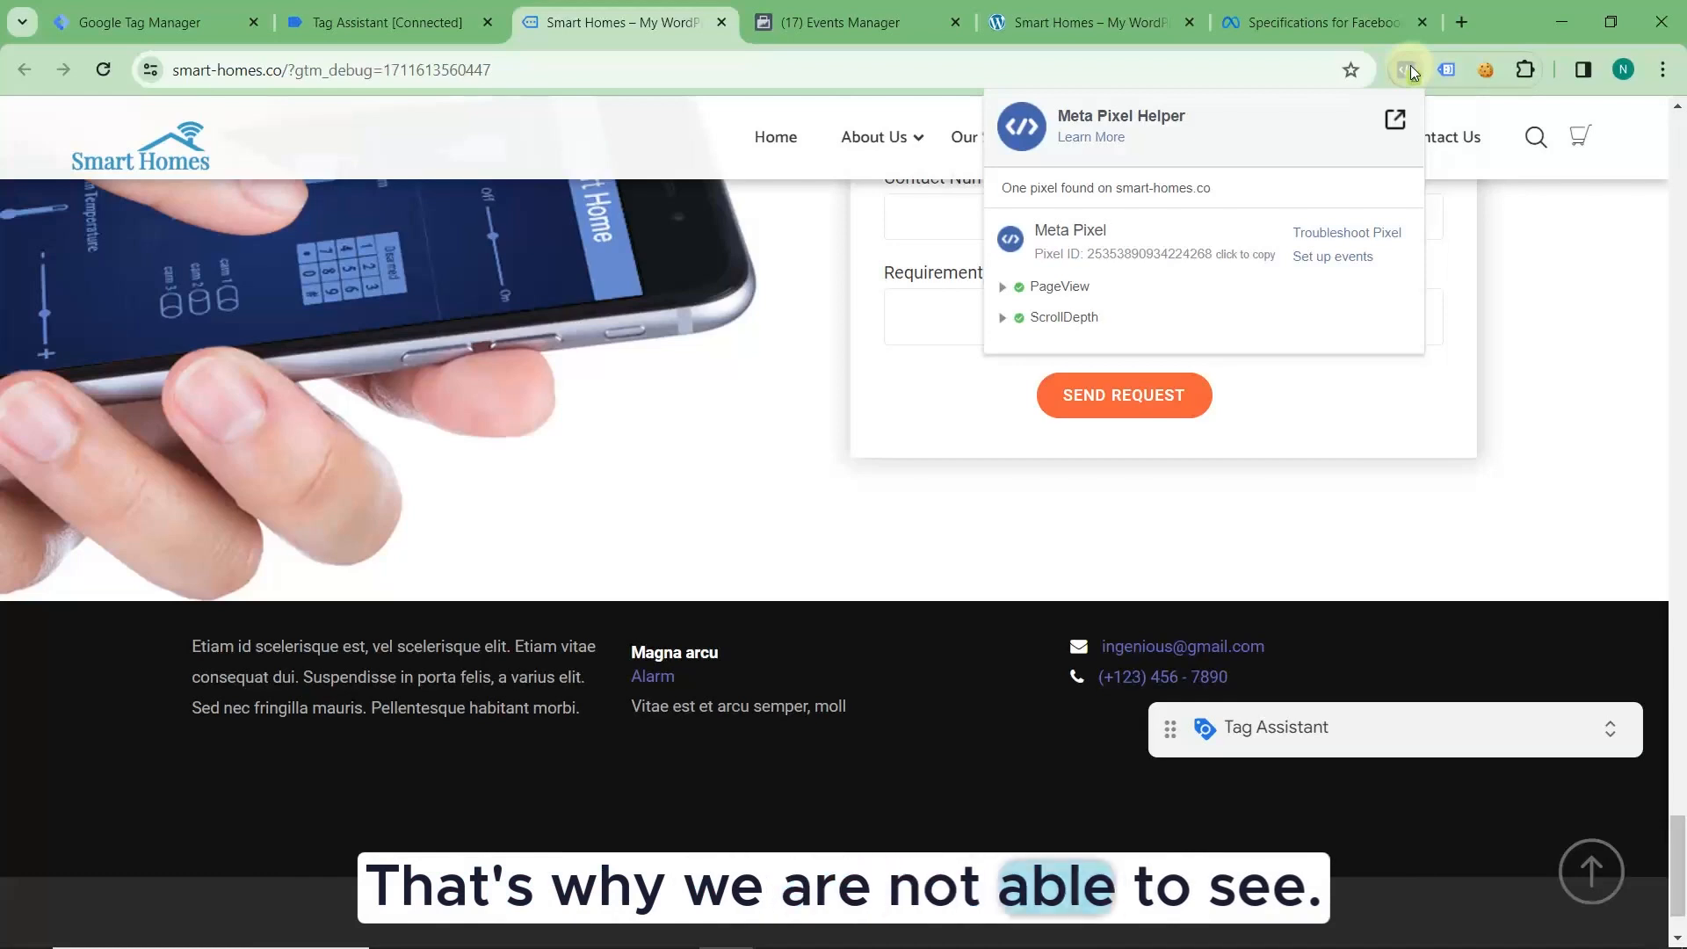
click(386, 22)
click(660, 18)
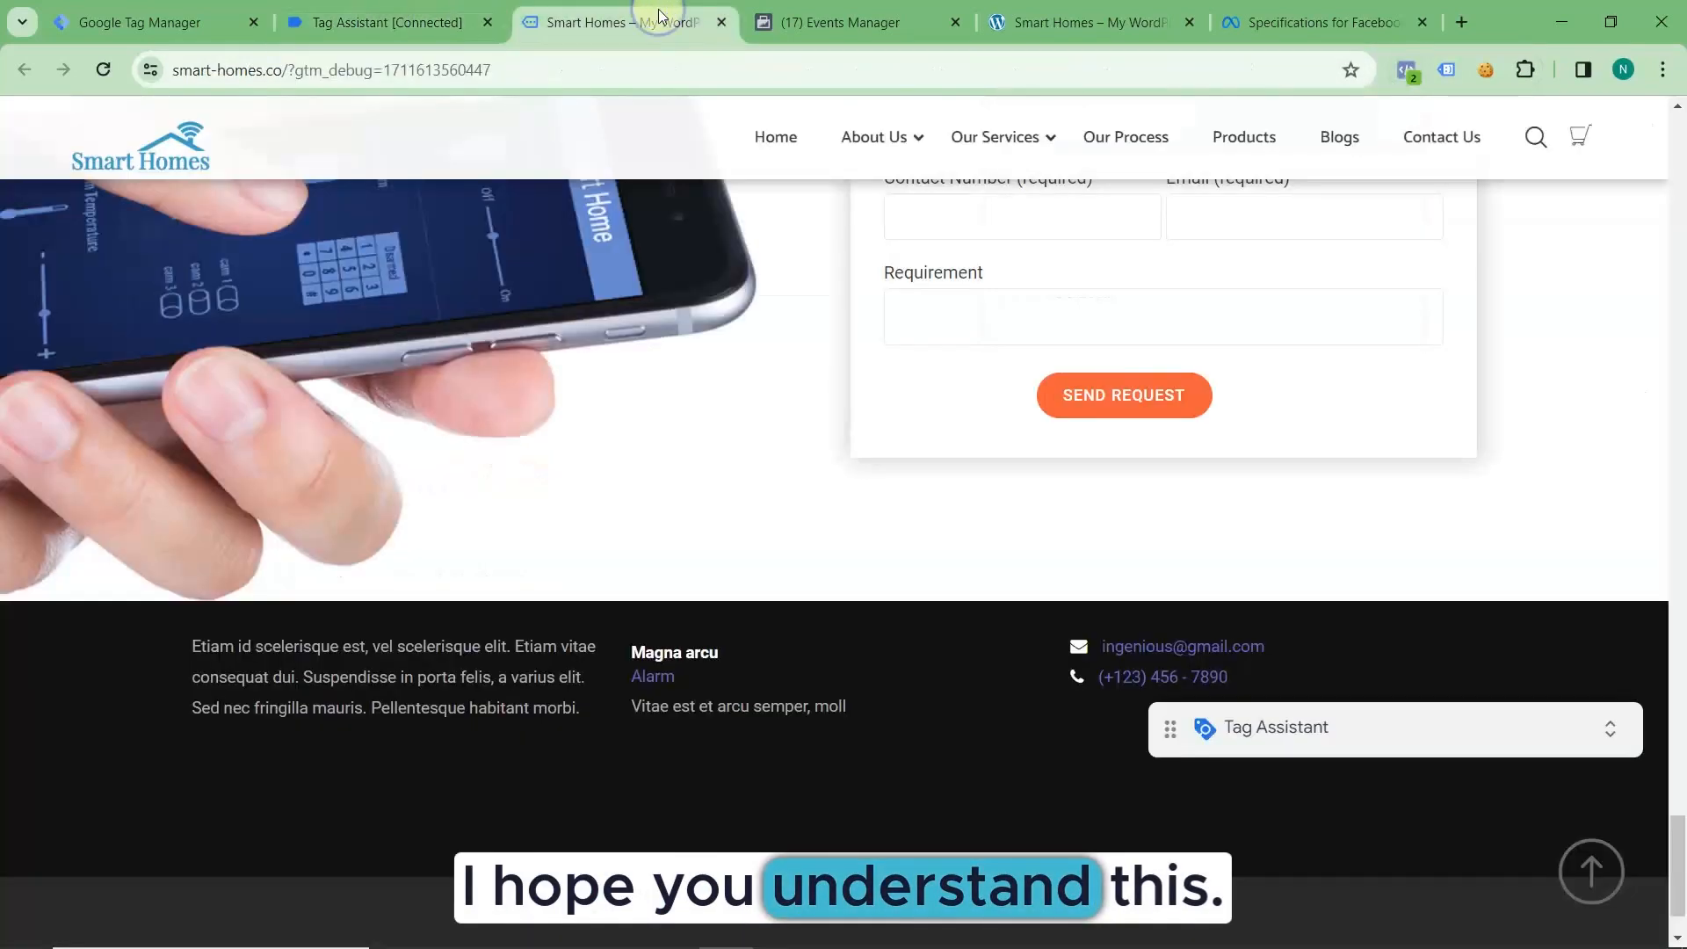